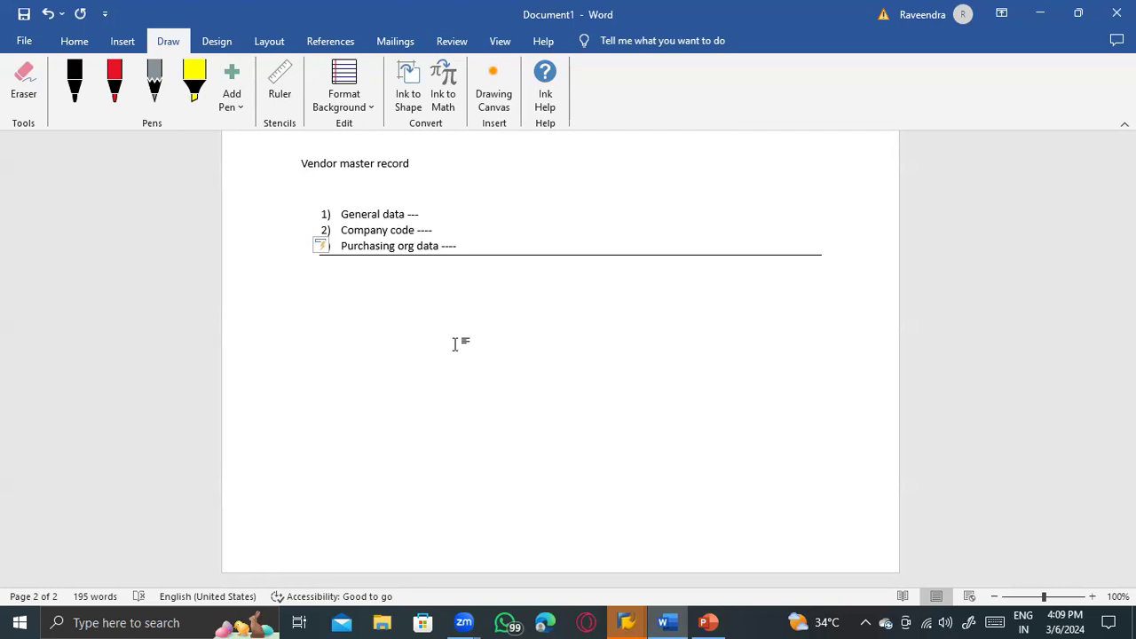
Step: Switch to the SAP GUI error message boxes and dismiss them
{"action": "mouse_move", "coordinate": [629, 621]}
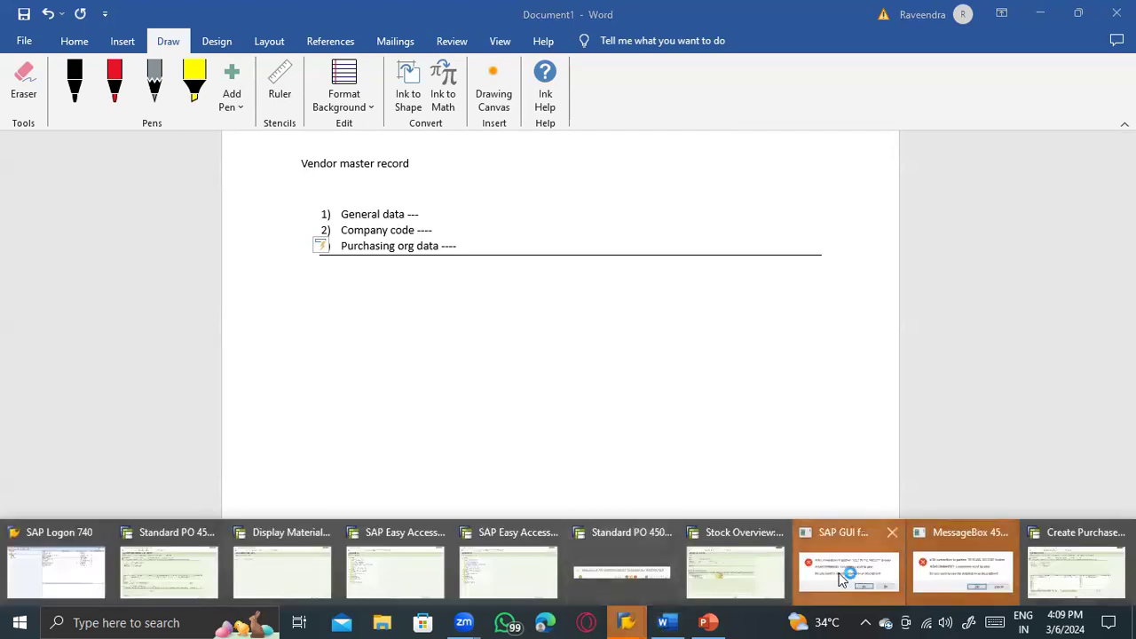
{"action": "left_click", "coordinate": [853, 561]}
{"action": "left_click", "coordinate": [695, 387]}
{"action": "left_click", "coordinate": [642, 619]}
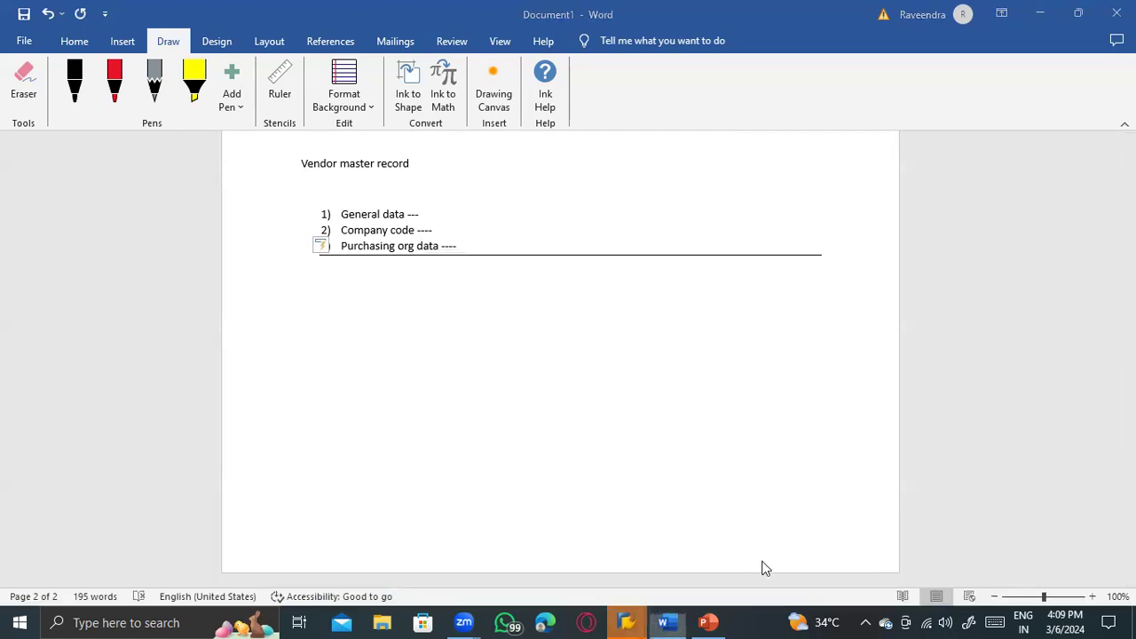
{"action": "left_click", "coordinate": [844, 535]}
{"action": "left_click", "coordinate": [690, 388]}
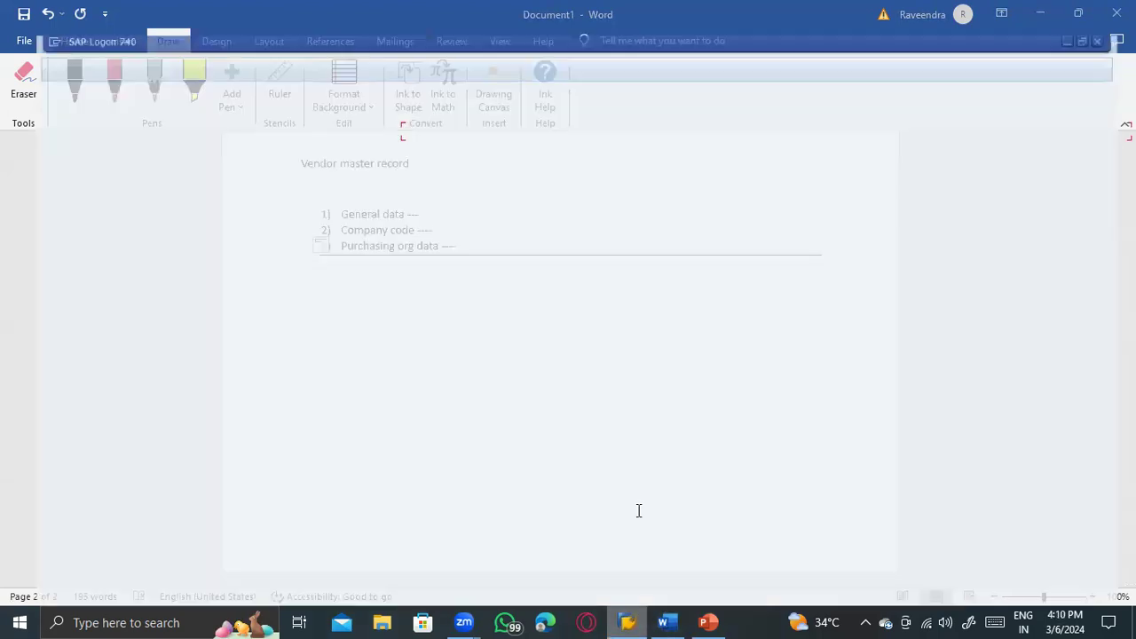
Step: Return to the Word document and add the line "Special stock procurements" below the numbered vendor master record list
{"action": "key", "text": "alt+Tab"}
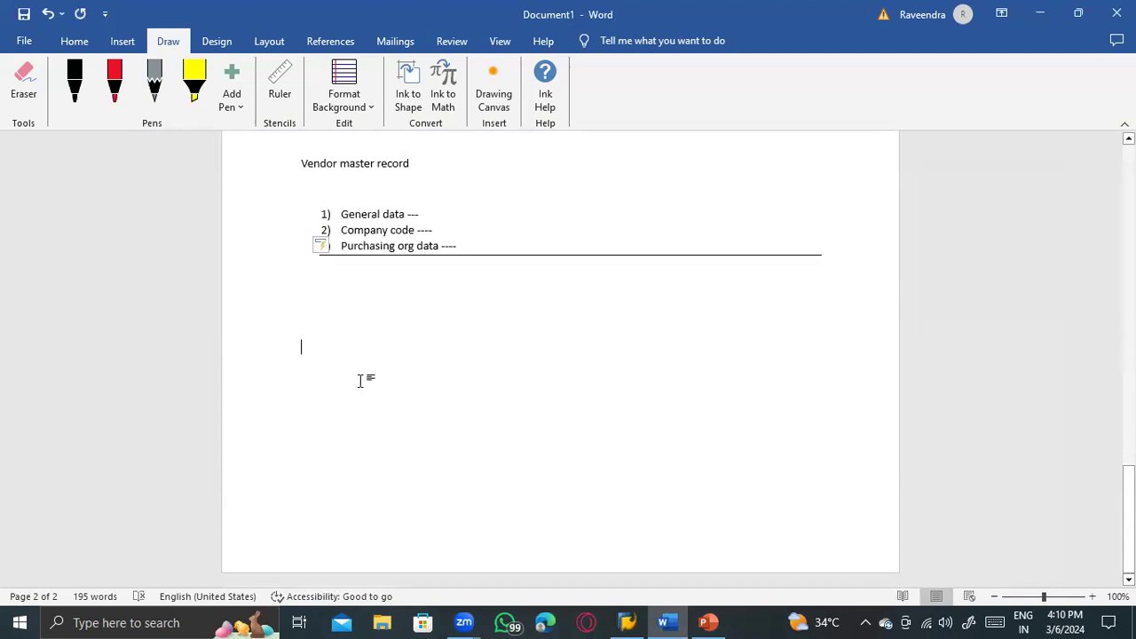
{"action": "key", "text": "alt+Tab"}
{"action": "key", "text": "alt+Tab"}
{"action": "left_click", "coordinate": [348, 331]}
{"action": "type", "text": "Special stock procurements"}
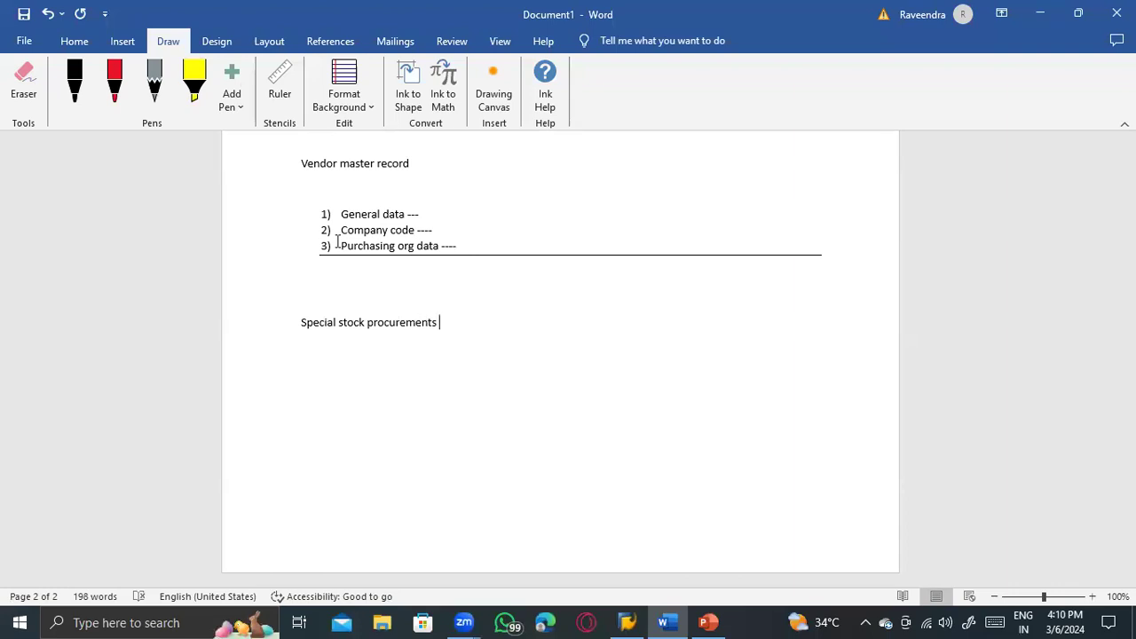
{"action": "scroll", "coordinate": [326, 277], "scroll_direction": "up", "scroll_amount": 3}
{"action": "left_click", "coordinate": [327, 281]}
{"action": "left_click", "coordinate": [412, 320]}
{"action": "left_click_drag", "start_coordinate": [459, 365], "coordinate": [320, 331]}
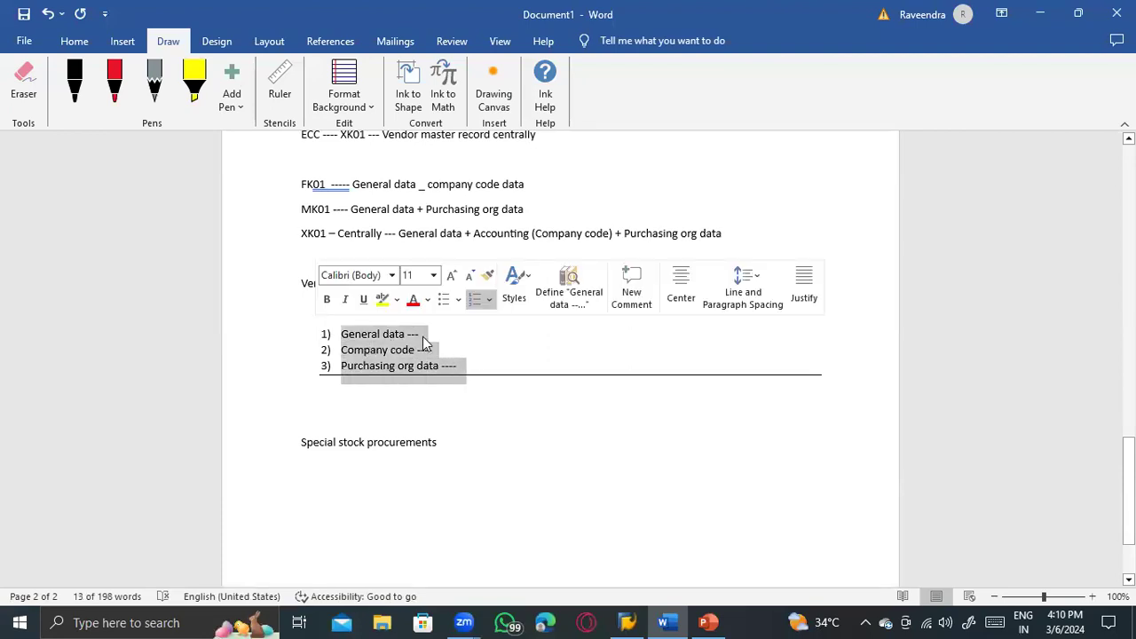
{"action": "left_click", "coordinate": [468, 364]}
{"action": "scroll", "coordinate": [469, 398], "scroll_direction": "down", "scroll_amount": 1}
{"action": "left_click", "coordinate": [467, 401]}
Step: Make the "Special stock procurements" line bold and underlined
{"action": "left_click", "coordinate": [274, 424]}
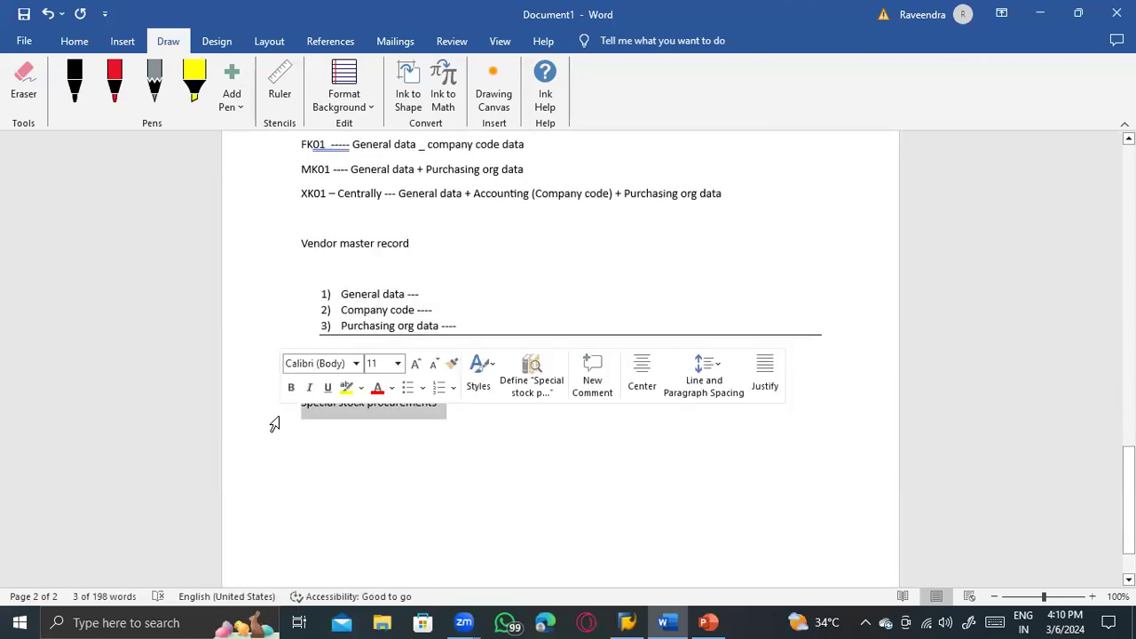
{"action": "key", "text": "ctrl+b"}
{"action": "key", "text": "ctrl+u"}
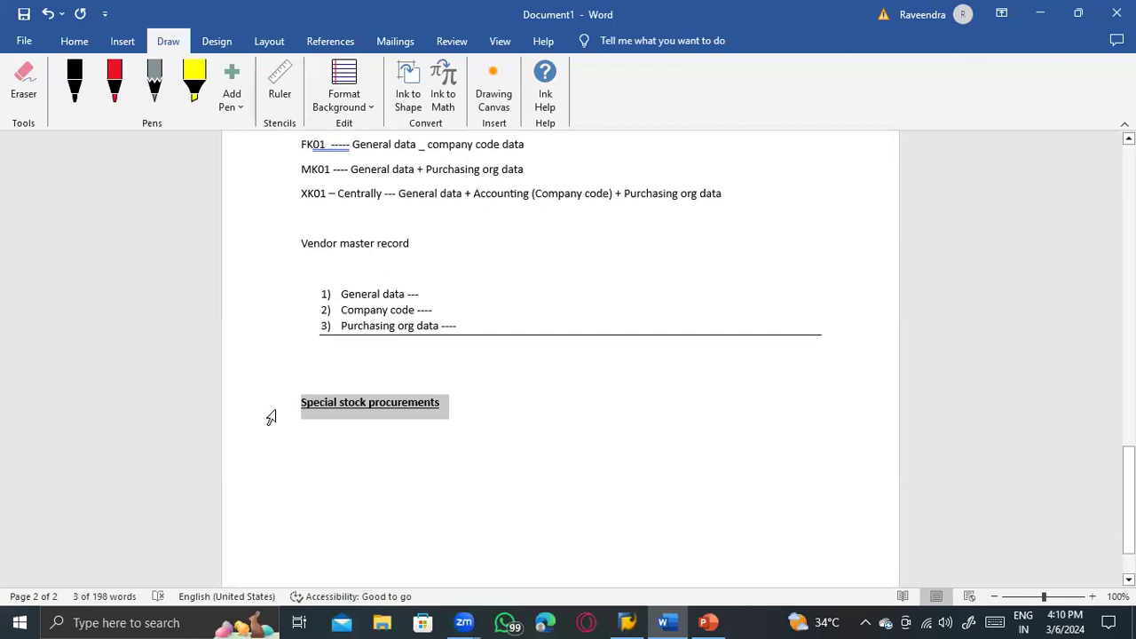
{"action": "left_click", "coordinate": [343, 448]}
{"action": "key", "text": "ctrl+s"}
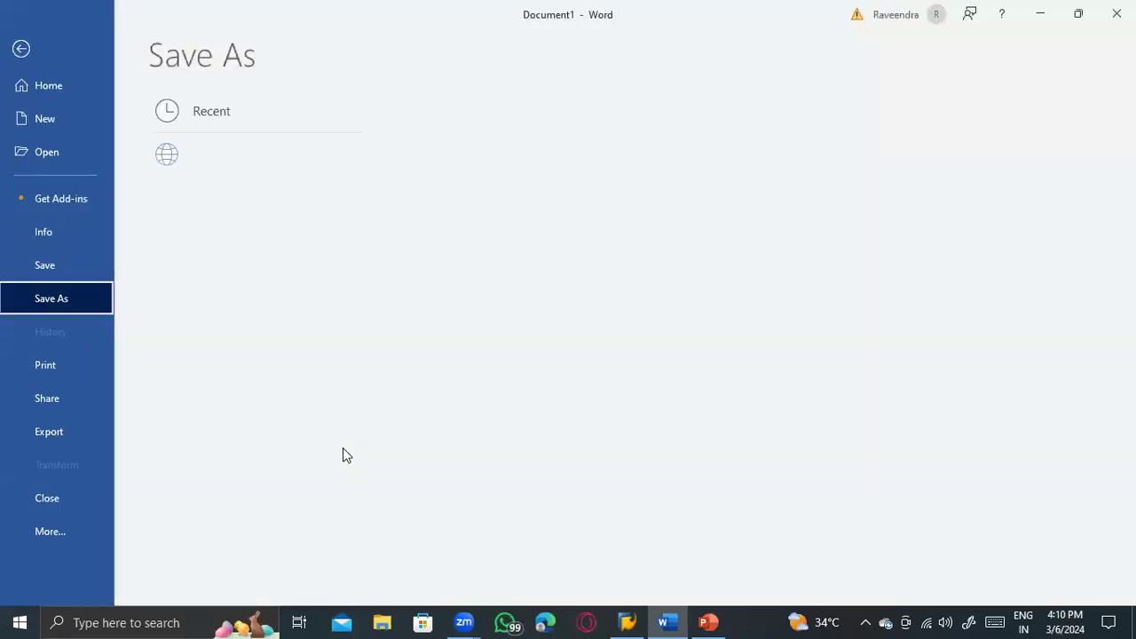
{"action": "key", "text": "Escape"}
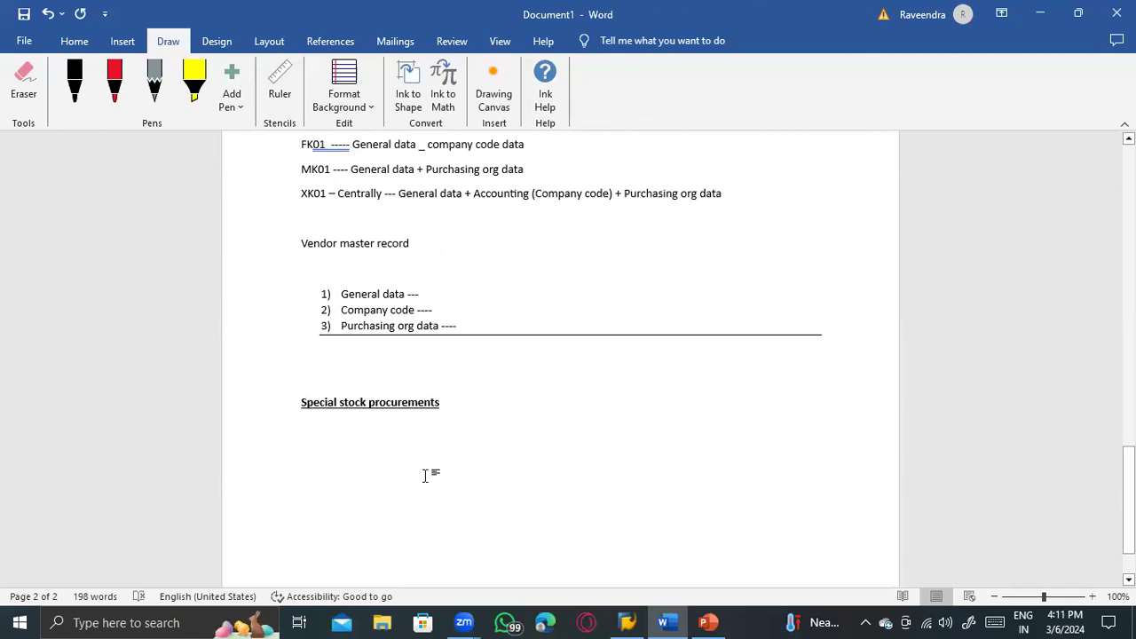
Step: List "Third party", "Consignment" and "Subcontracting" on separate lines under the special stock heading, and leave blank lines down to a new page
{"action": "key", "text": "Return"}
{"action": "type", "text": "Th"}
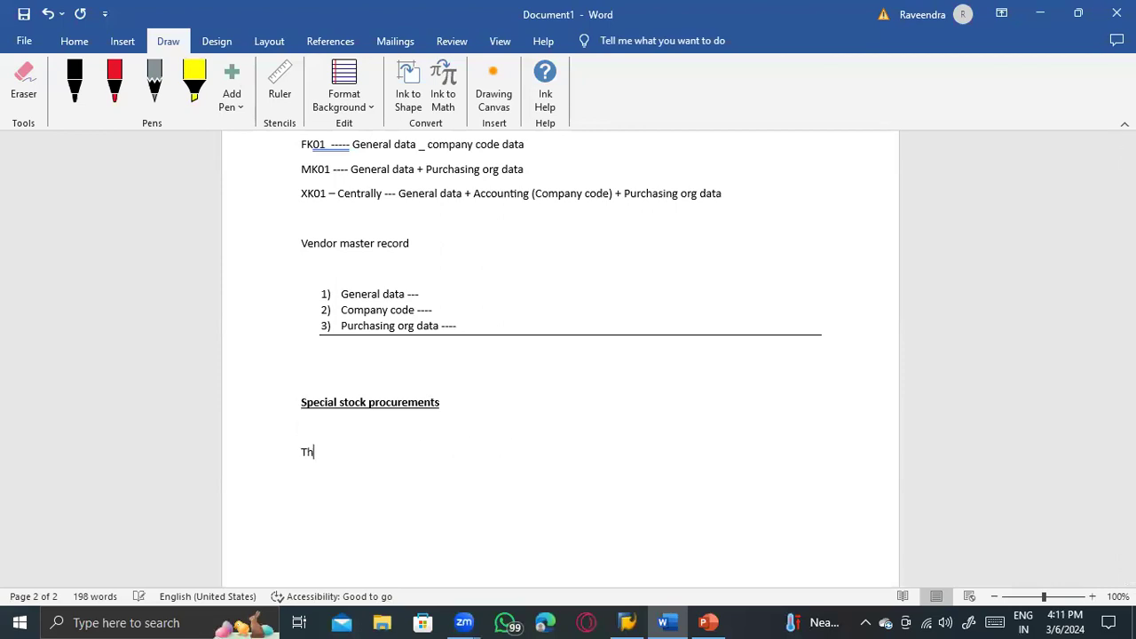
{"action": "type", "text": "ird party"}
{"action": "key", "text": "Return"}
{"action": "type", "text": "Consignment"}
{"action": "key", "text": "Return"}
{"action": "type", "text": "Su"}
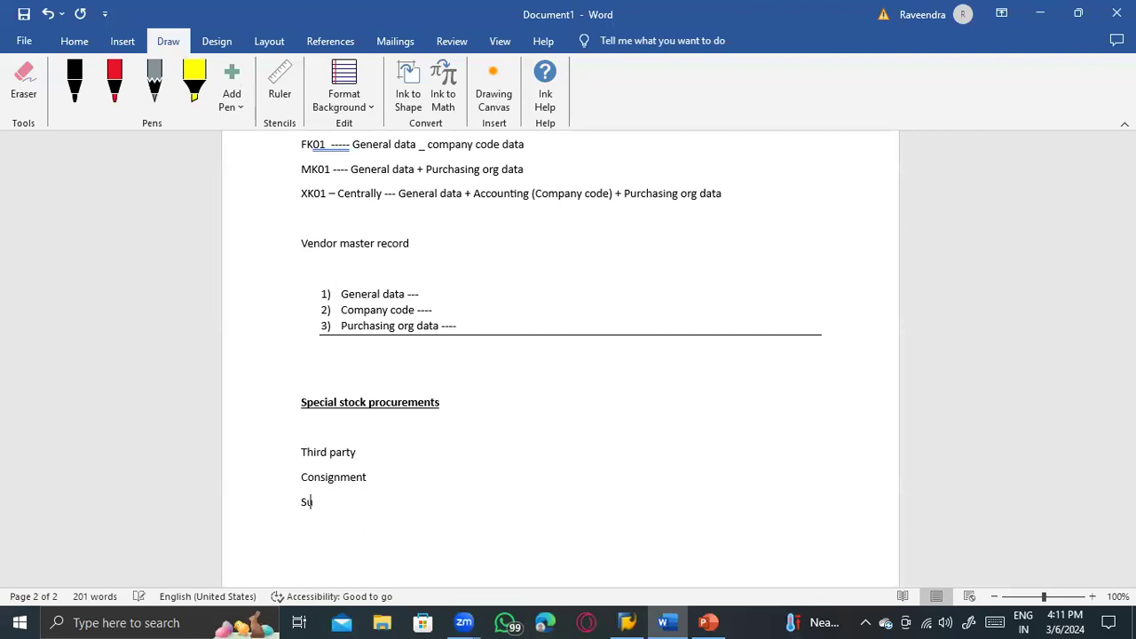
{"action": "type", "text": "bcontracting"}
{"action": "key", "text": "Return"}
{"action": "key", "text": "Return"}
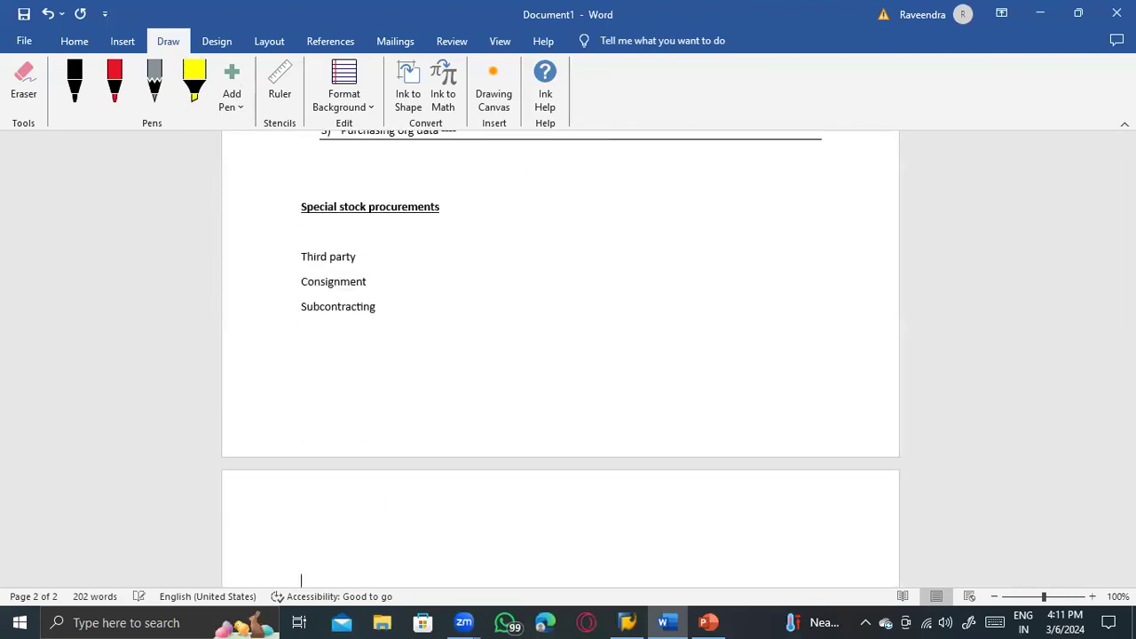
Step: Add the numbered item "1) Vendor consignment ------" on the new page, followed by blank lines
{"action": "scroll", "coordinate": [451, 510], "scroll_direction": "down", "scroll_amount": 3}
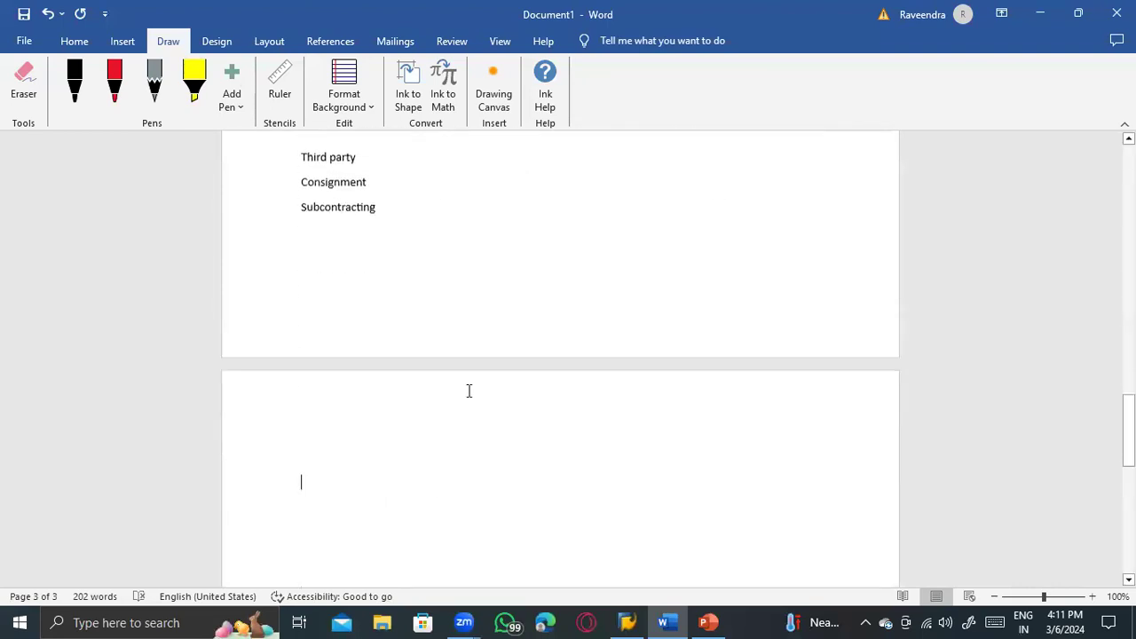
{"action": "scroll", "coordinate": [381, 337], "scroll_direction": "up", "scroll_amount": 1}
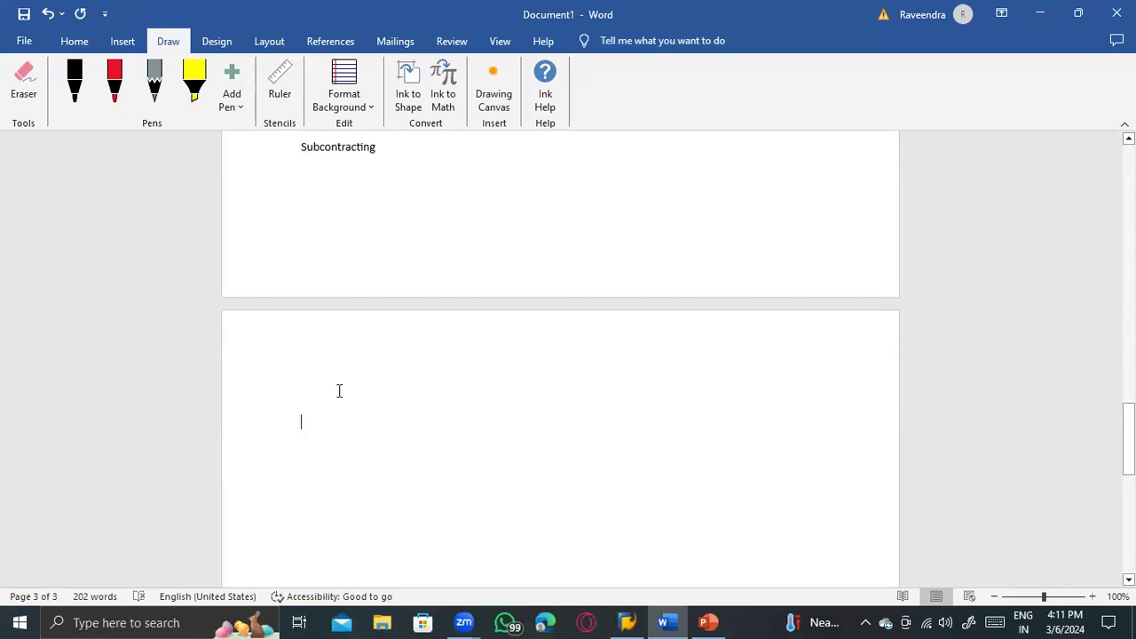
{"action": "type", "text": "1) "}
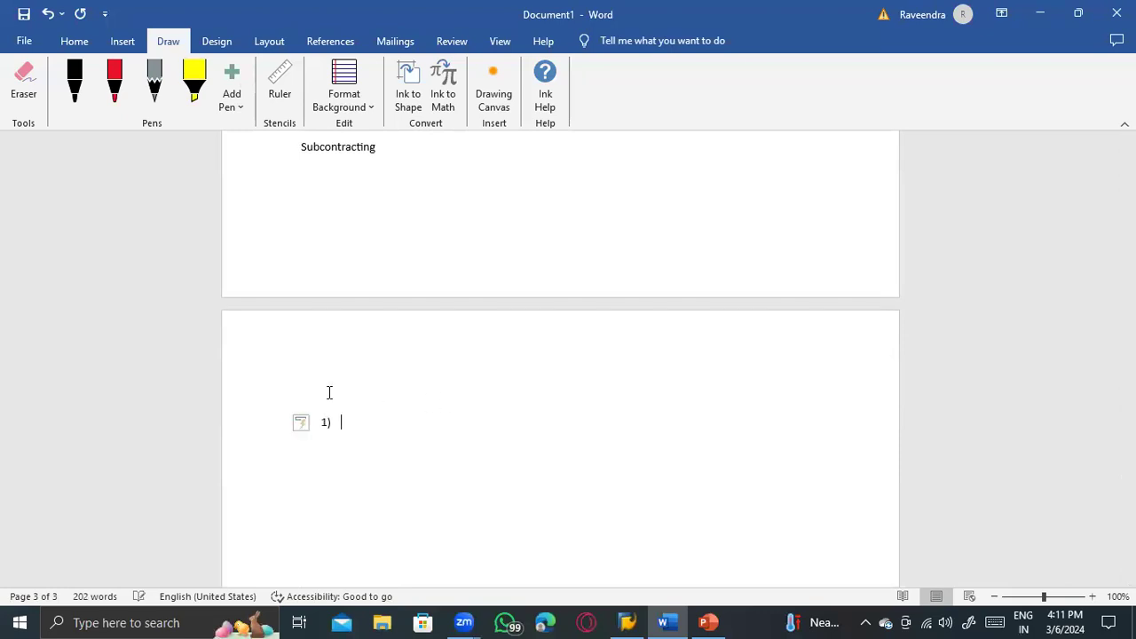
{"action": "type", "text": "Vendor consignment ------"}
{"action": "key", "text": "Return"}
{"action": "key", "text": "Return"}
{"action": "key", "text": "Return"}
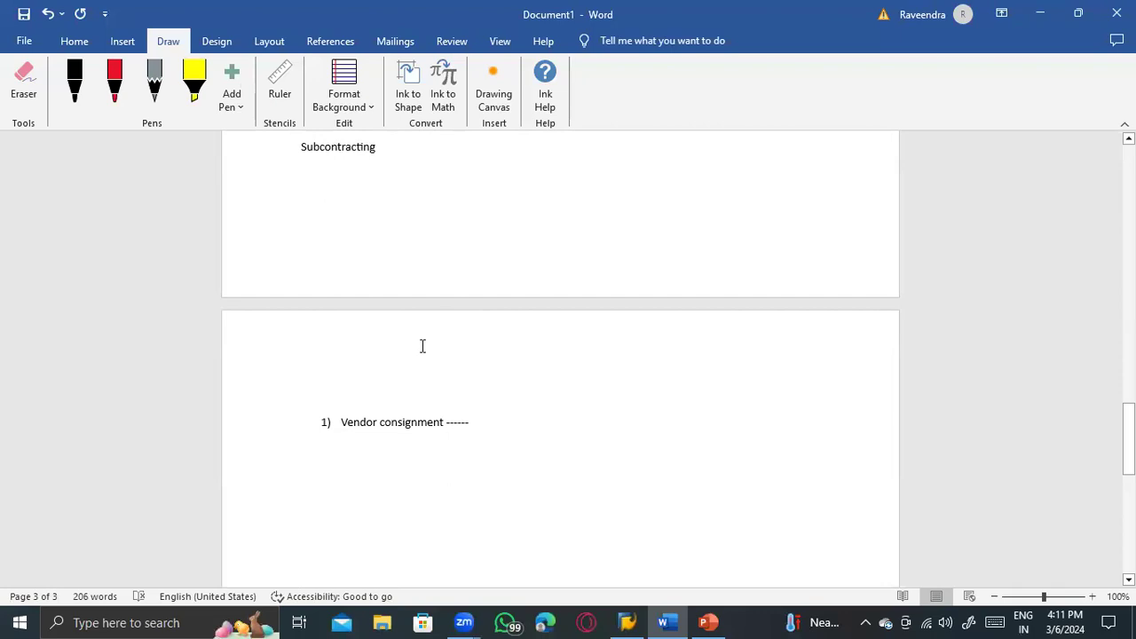
Step: Draw a rectangle about 6.3" wide and 1.7" high below the vendor consignment item and give it the white, green-outlined style
{"action": "scroll", "coordinate": [559, 334], "scroll_direction": "down", "scroll_amount": 1}
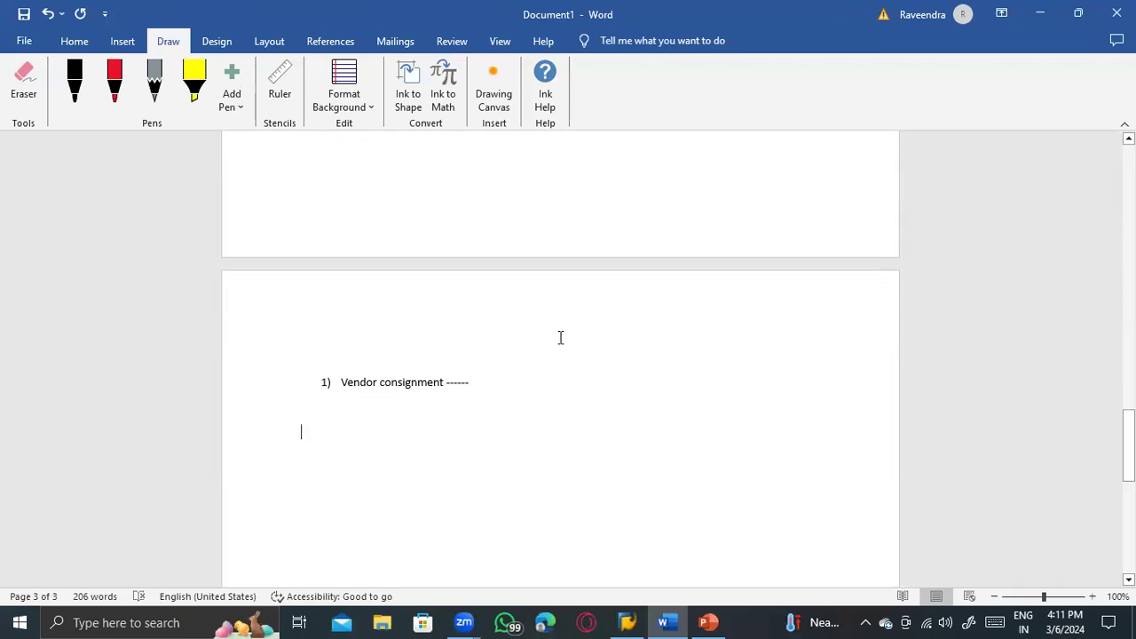
{"action": "left_click", "coordinate": [122, 41]}
{"action": "left_click", "coordinate": [207, 89]}
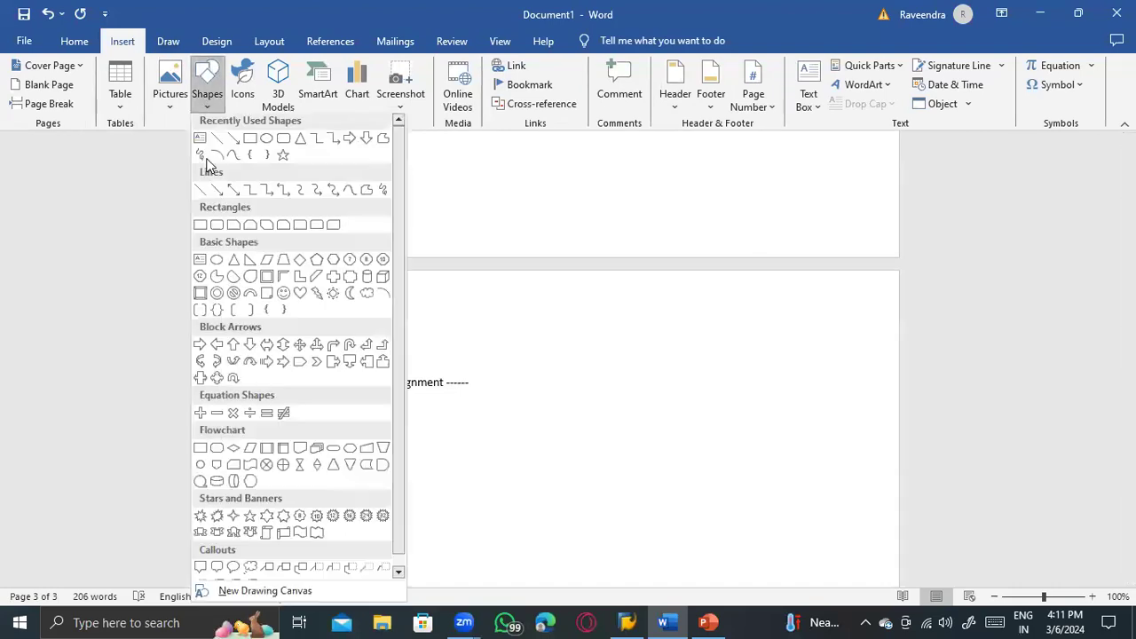
{"action": "left_click", "coordinate": [201, 214]}
{"action": "left_click_drag", "start_coordinate": [288, 435], "coordinate": [794, 565]}
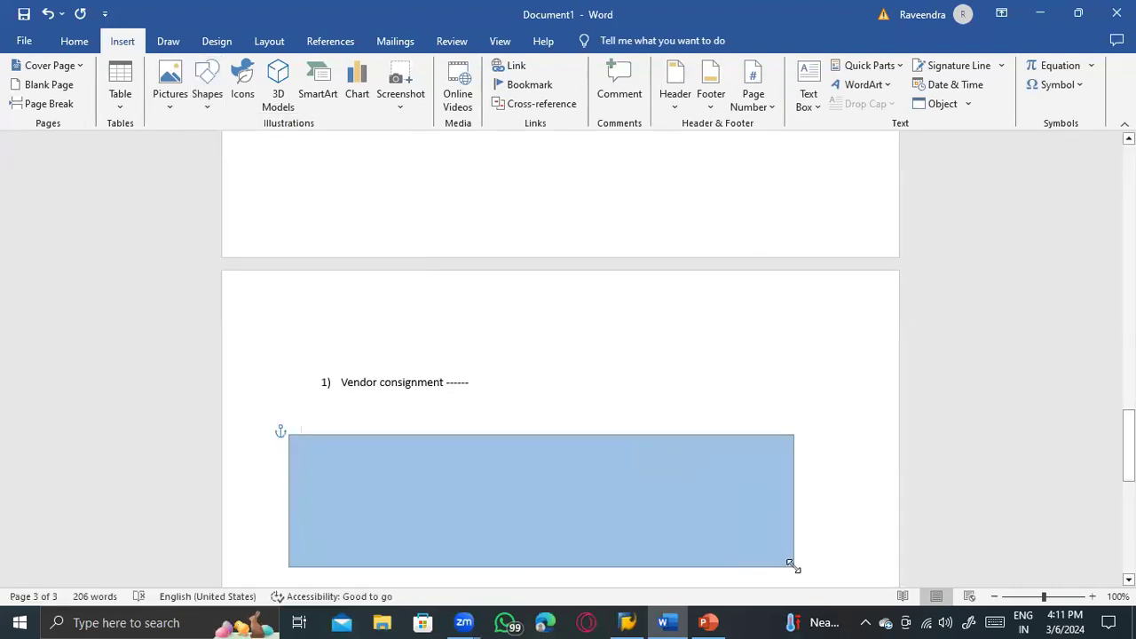
{"action": "left_click", "coordinate": [189, 87]}
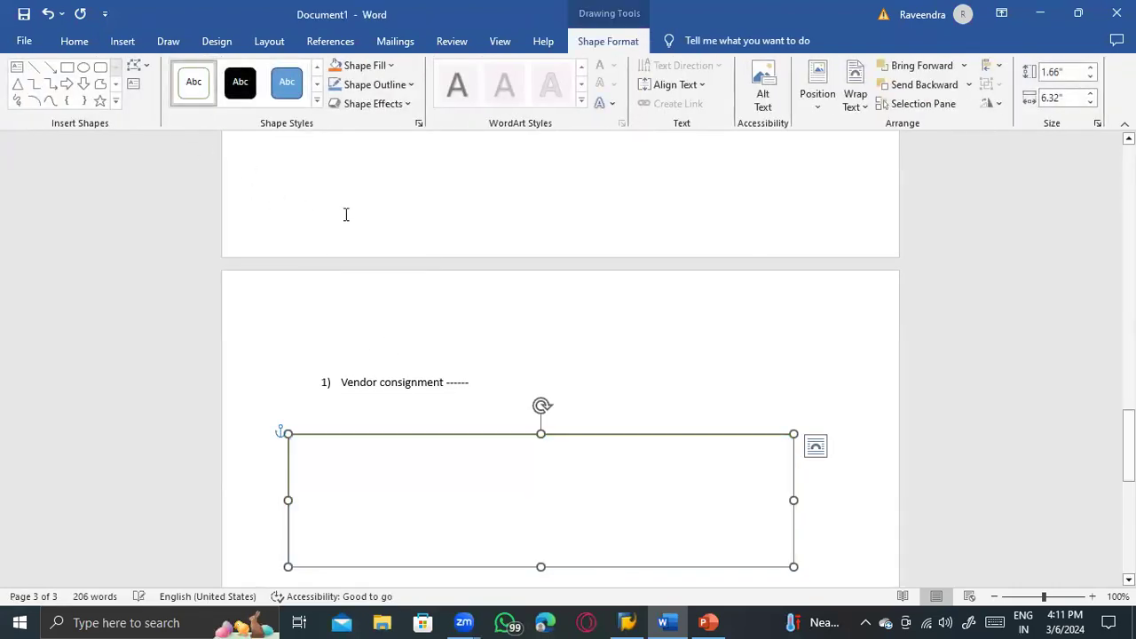
Step: Draw a rectangle about 2" wide and 0.8" high inside the large one's lower-right corner, with the same white, green-outlined style
{"action": "left_click", "coordinate": [67, 67]}
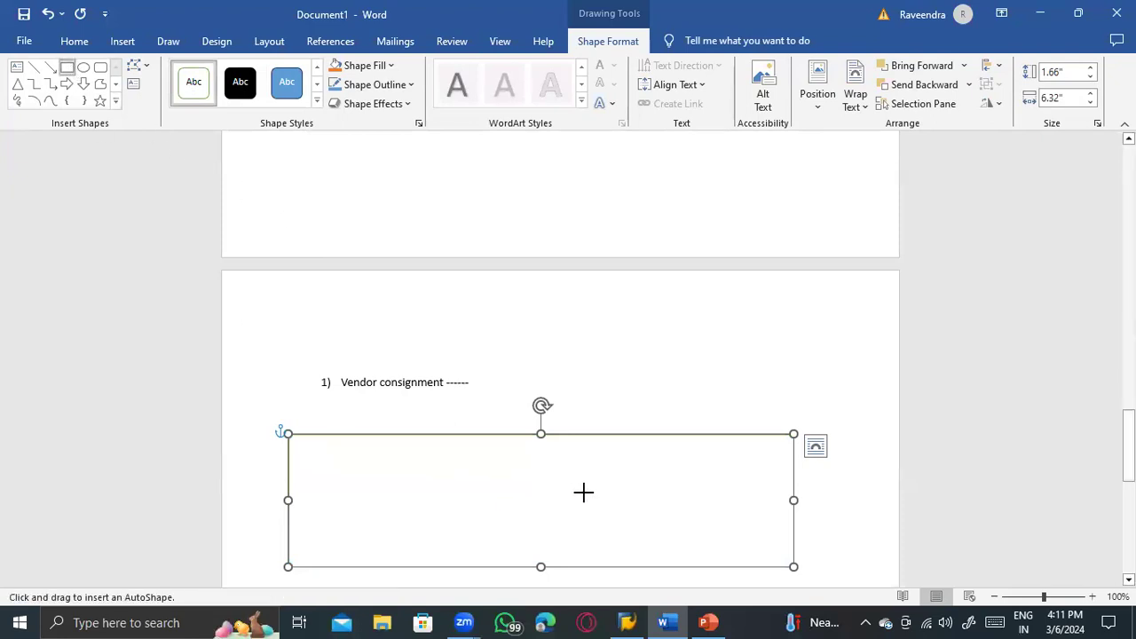
{"action": "left_click_drag", "start_coordinate": [623, 496], "coordinate": [784, 560]}
{"action": "left_click", "coordinate": [193, 81]}
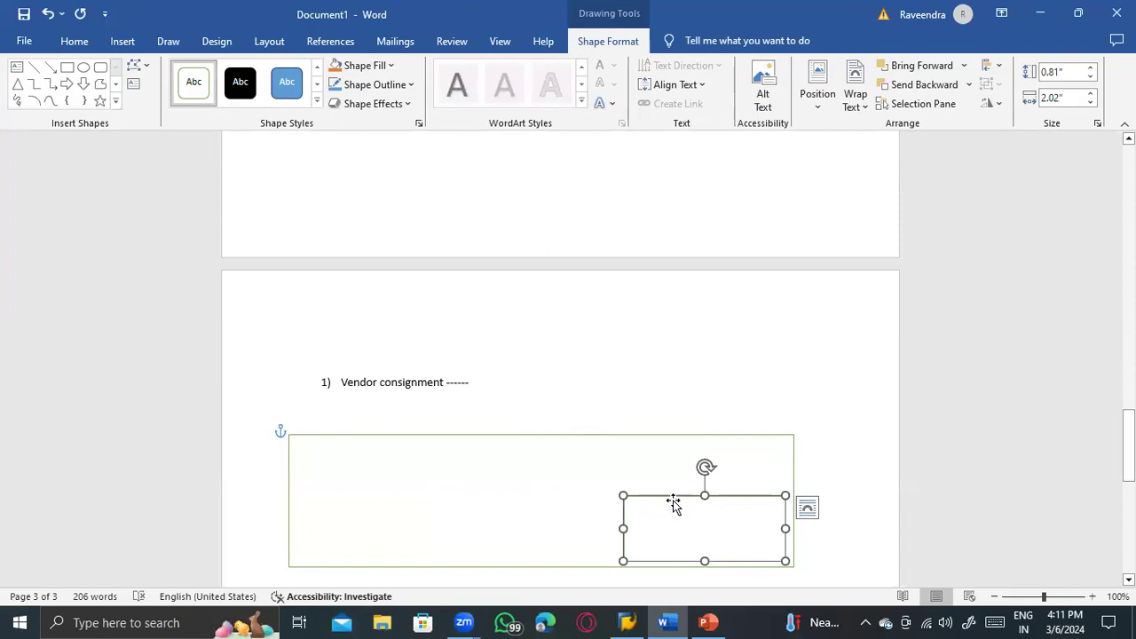
{"action": "scroll", "coordinate": [673, 506], "scroll_direction": "down", "scroll_amount": 1}
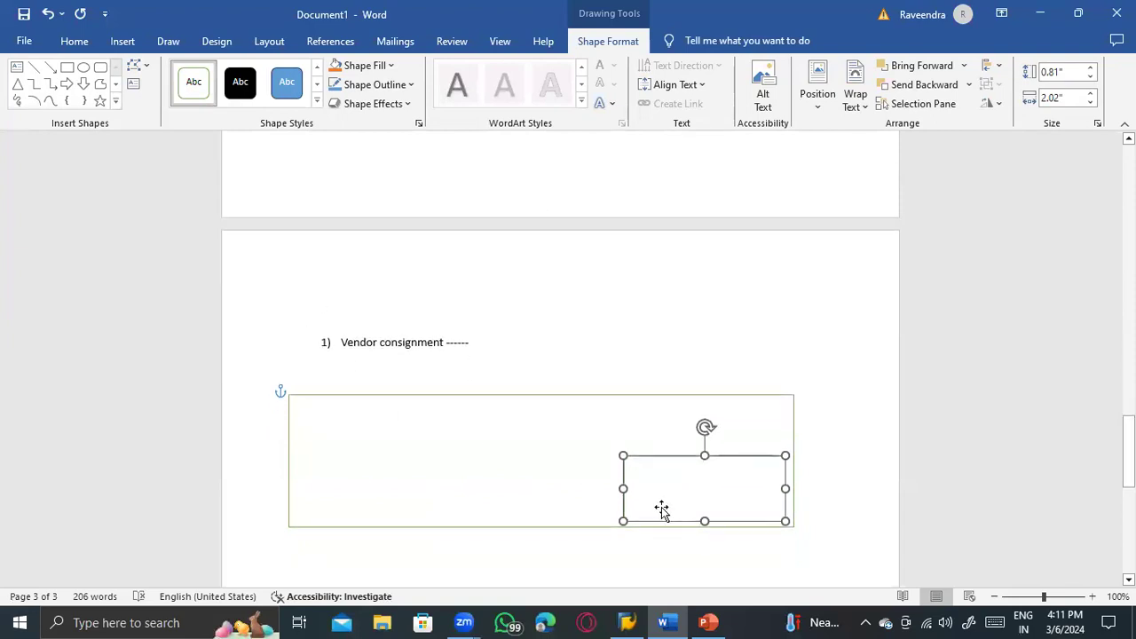
{"action": "left_click", "coordinate": [375, 377]}
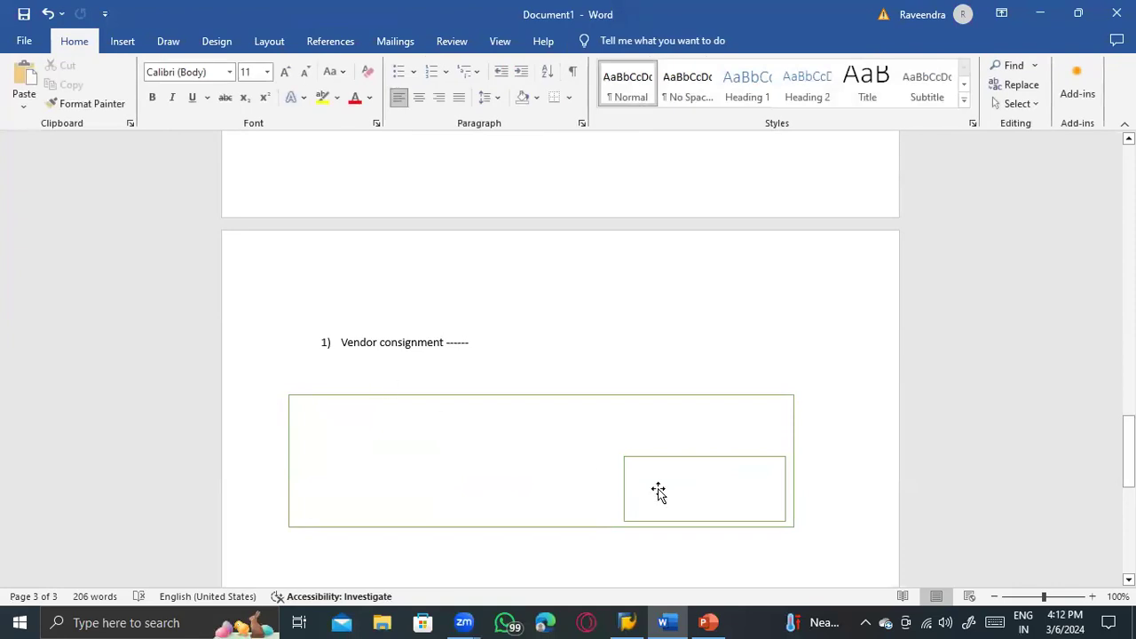
{"action": "left_click", "coordinate": [705, 480]}
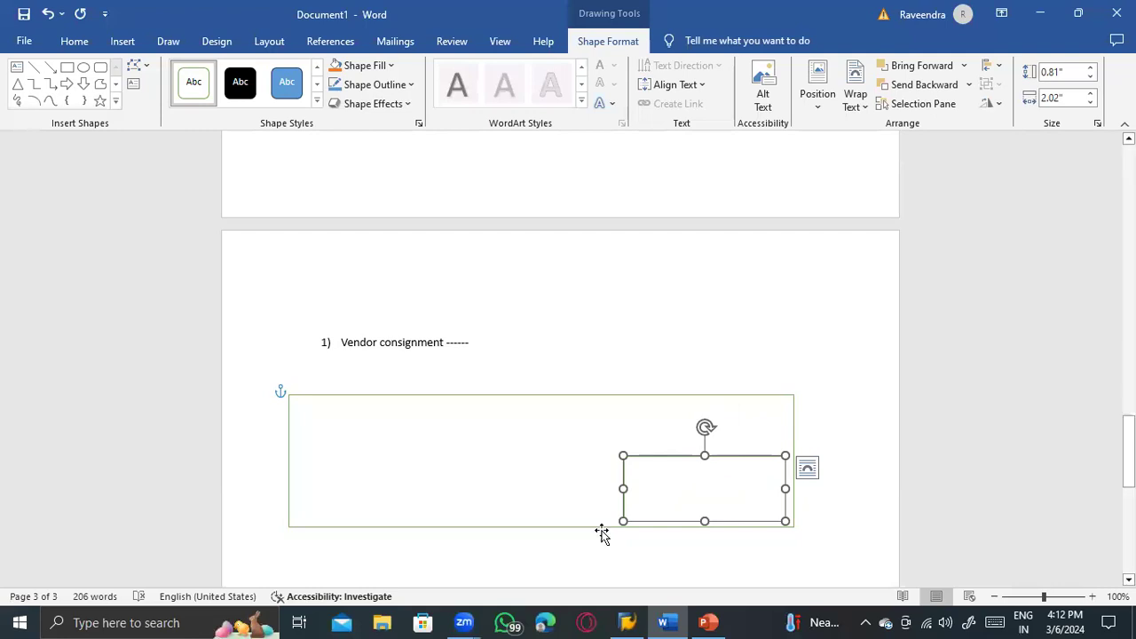
Step: Write "1000 PC" as an indented line below the two rectangles
{"action": "scroll", "coordinate": [489, 500], "scroll_direction": "down", "scroll_amount": 4}
{"action": "left_click", "coordinate": [413, 446]}
{"action": "left_click", "coordinate": [412, 439]}
{"action": "type", "text": "1000 "}
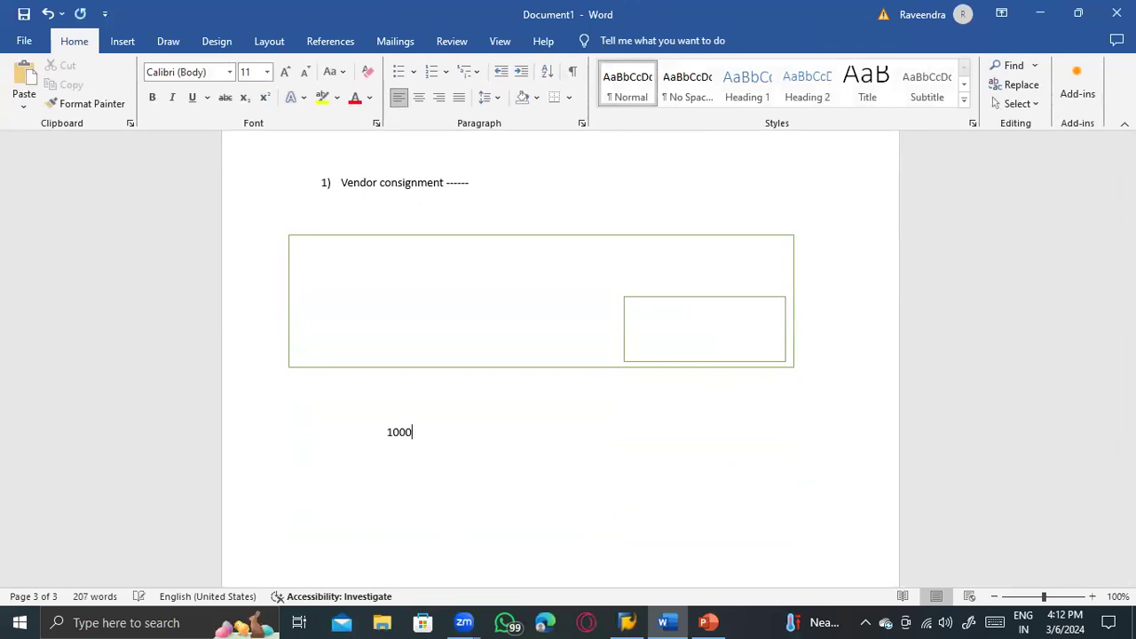
{"action": "type", "text": "PC"}
{"action": "key", "text": "Return"}
{"action": "key", "text": "Return"}
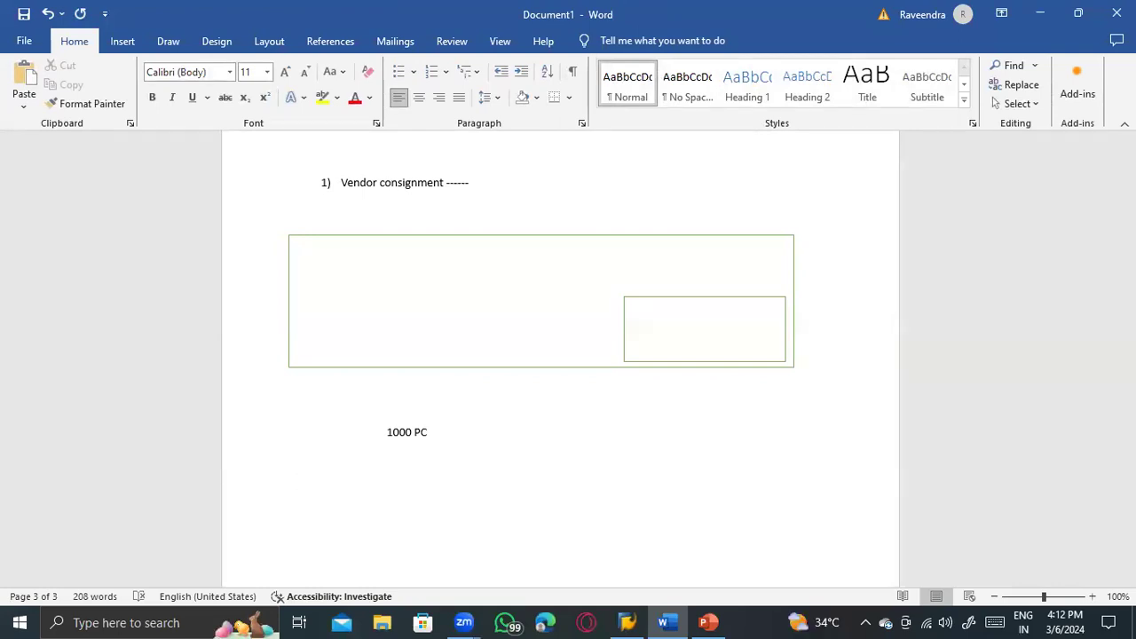
Step: Add the lines "10 PCS ------" and "Payment for 10 pcs" under the 1000 PC line
{"action": "type", "text": "10 PCS ------"}
{"action": "key", "text": "Return"}
{"action": "type", "text": "Payme"}
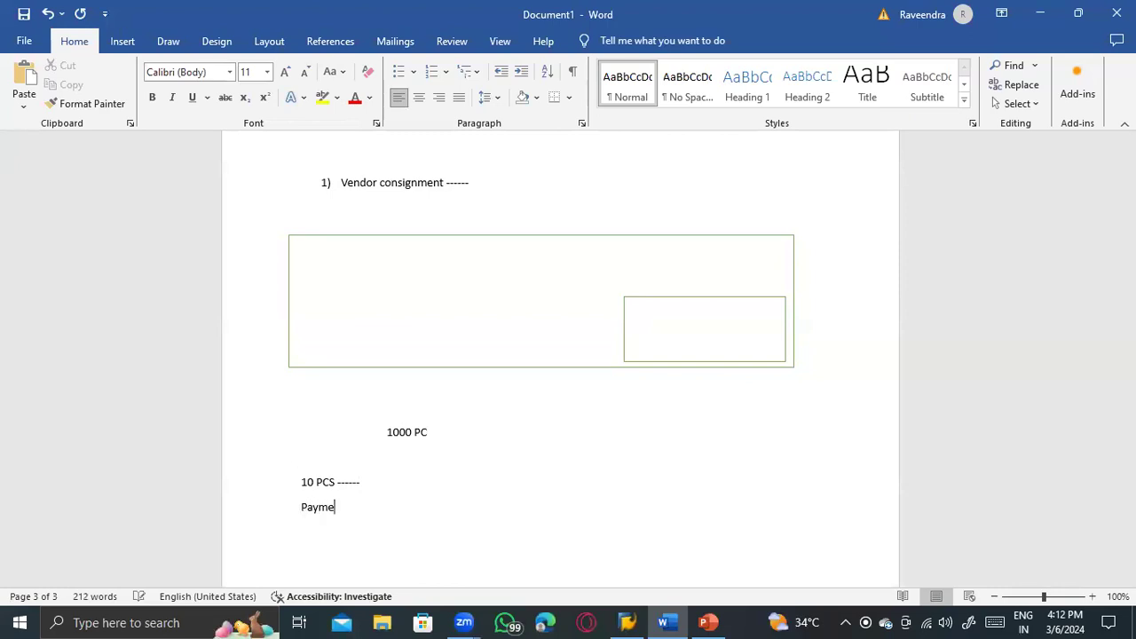
{"action": "type", "text": "nt for 10 pcs"}
{"action": "key", "text": "Return"}
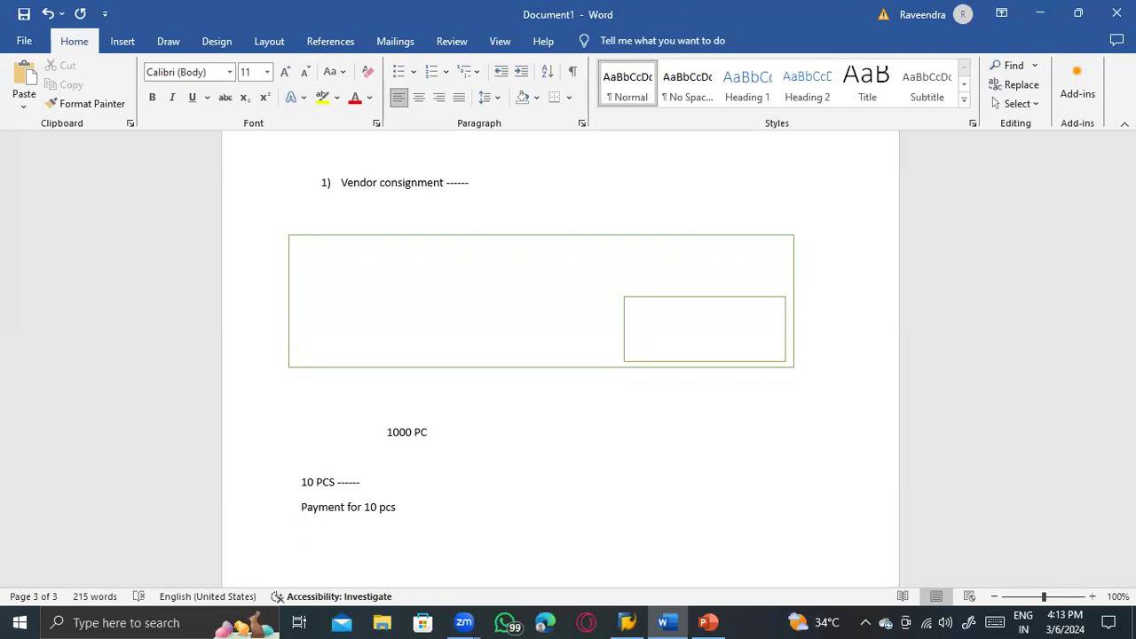
Step: Delete all the quantity and payment lines below the rectangles
{"action": "scroll", "coordinate": [586, 436], "scroll_direction": "down", "scroll_amount": 1}
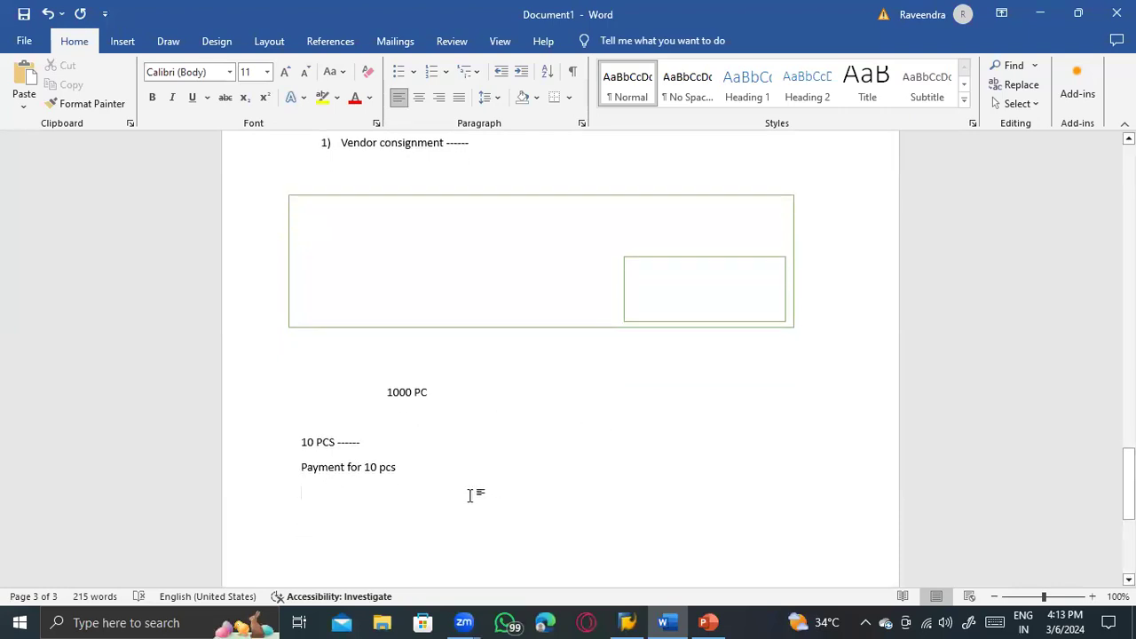
{"action": "left_click", "coordinate": [299, 380], "text": "shift"}
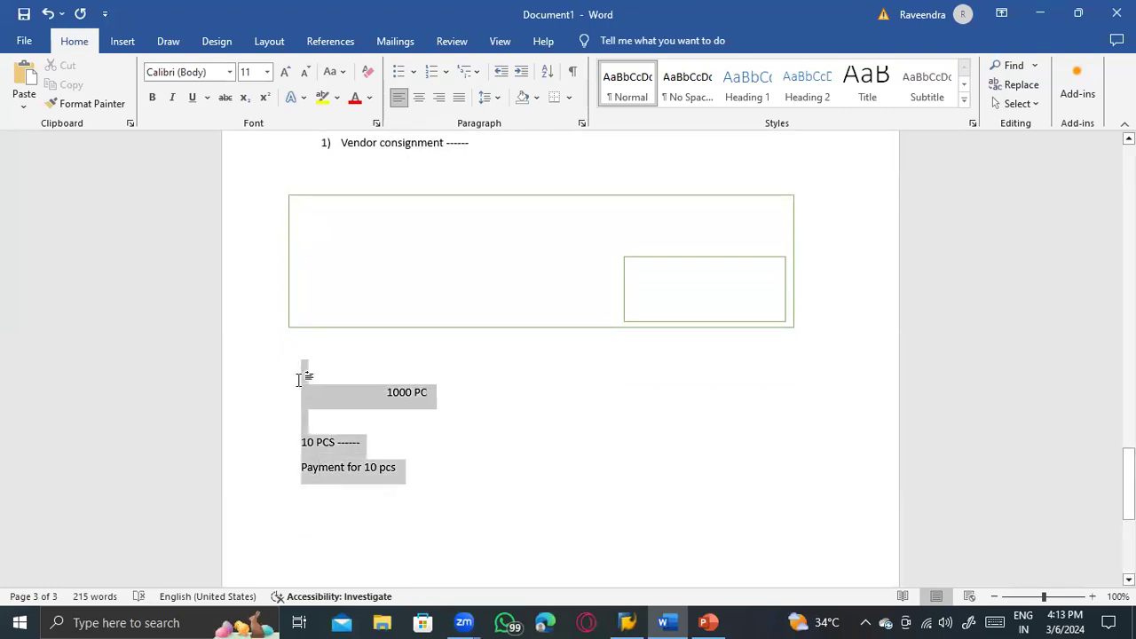
{"action": "key", "text": "Delete"}
Step: Start a numbered list below the rectangles with the items "Purchase order ----" and "Goods receipt"
{"action": "type", "text": "1) Purchase order"}
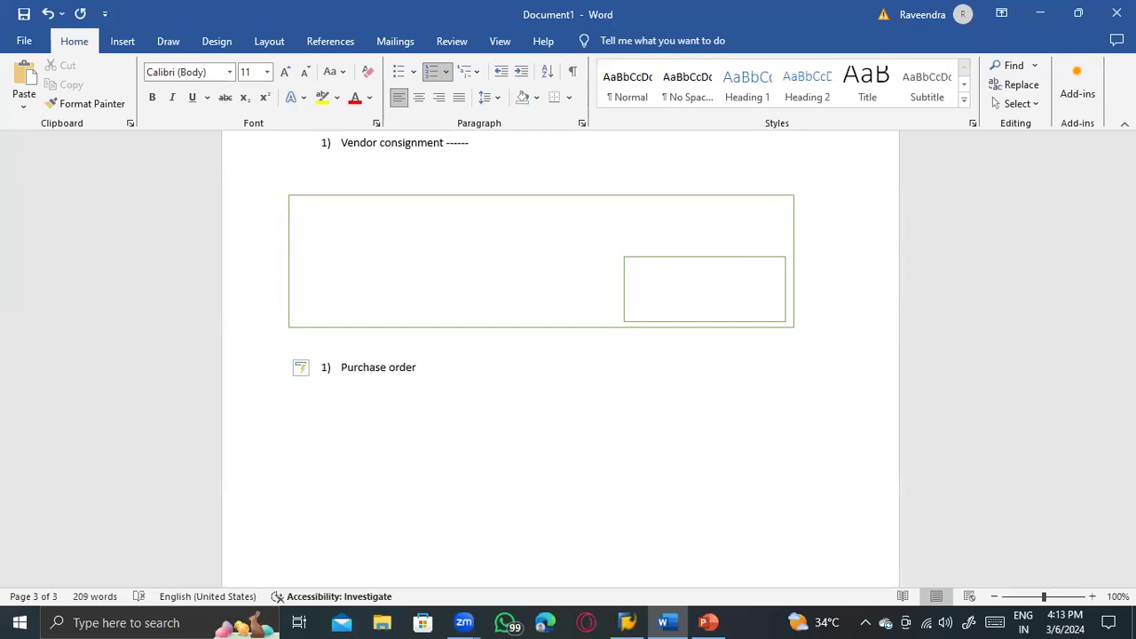
{"action": "type", "text": "----"}
{"action": "key", "text": "Return"}
{"action": "type", "text": "Goods receipt"}
{"action": "key", "text": "Return"}
Step: Write "NO vendor invoice -------" as the third item of the numbered process list
{"action": "type", "text": "NO ve"}
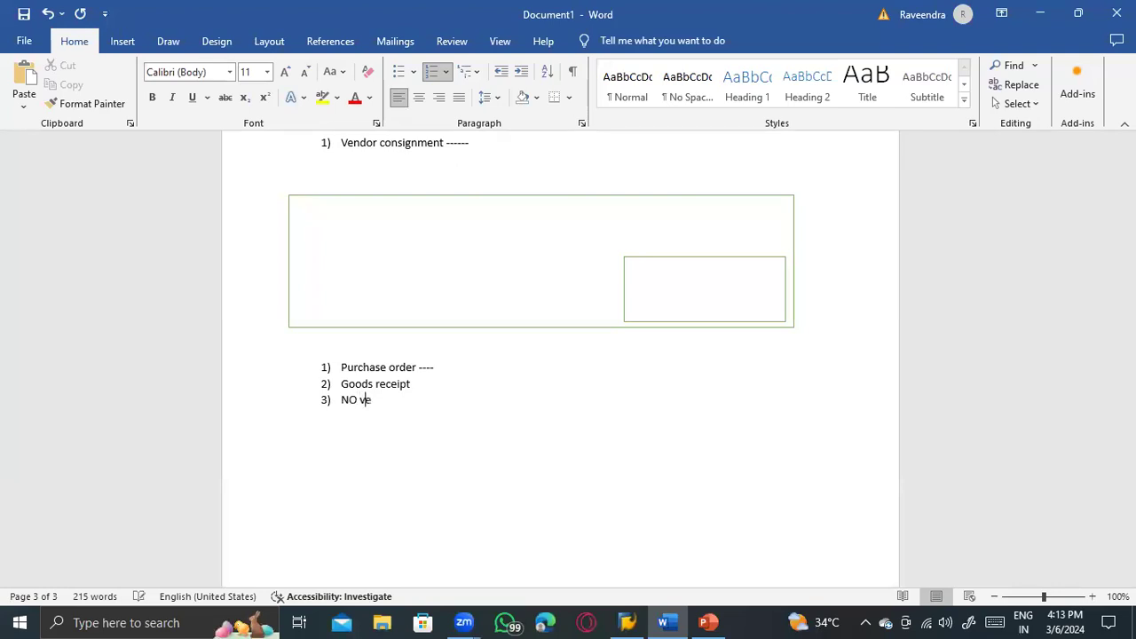
{"action": "type", "text": "ndor invo"}
{"action": "key", "text": "BackSpace"}
{"action": "type", "text": "p"}
{"action": "key", "text": "BackSpace"}
{"action": "type", "text": "oice -------"}
{"action": "key", "text": "Return"}
Step: Add the fourth list item "Goods issue ---->" followed by "stock consumption"
{"action": "type", "text": "Goods issue"}
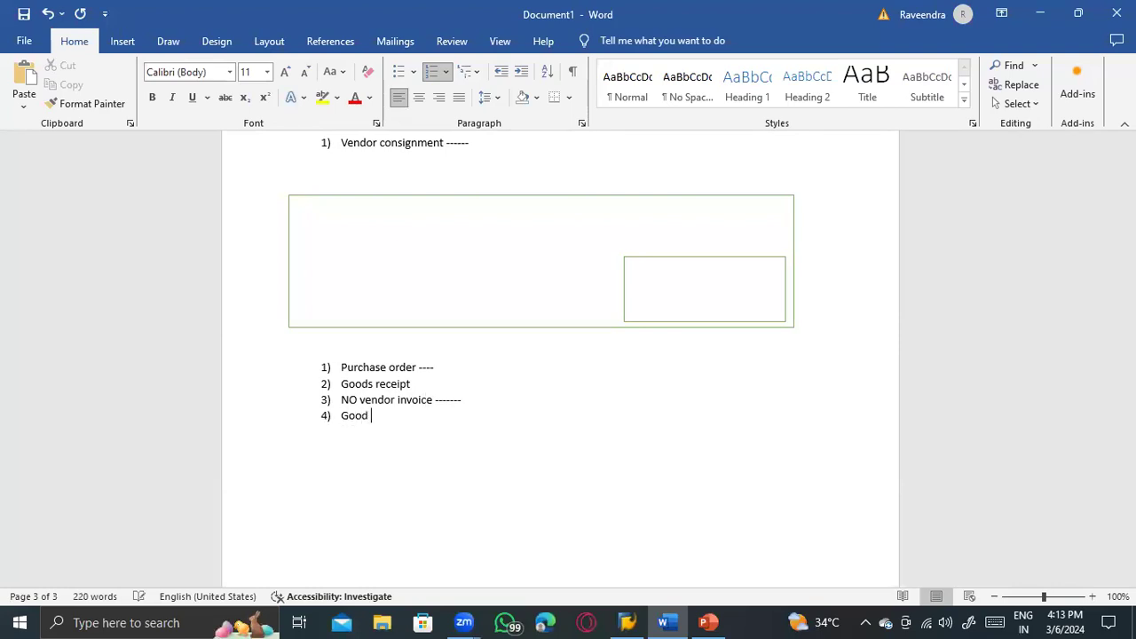
{"action": "type", "text": " ------>"}
{"action": "type", "text": " stock co"}
{"action": "type", "text": "nsumption"}
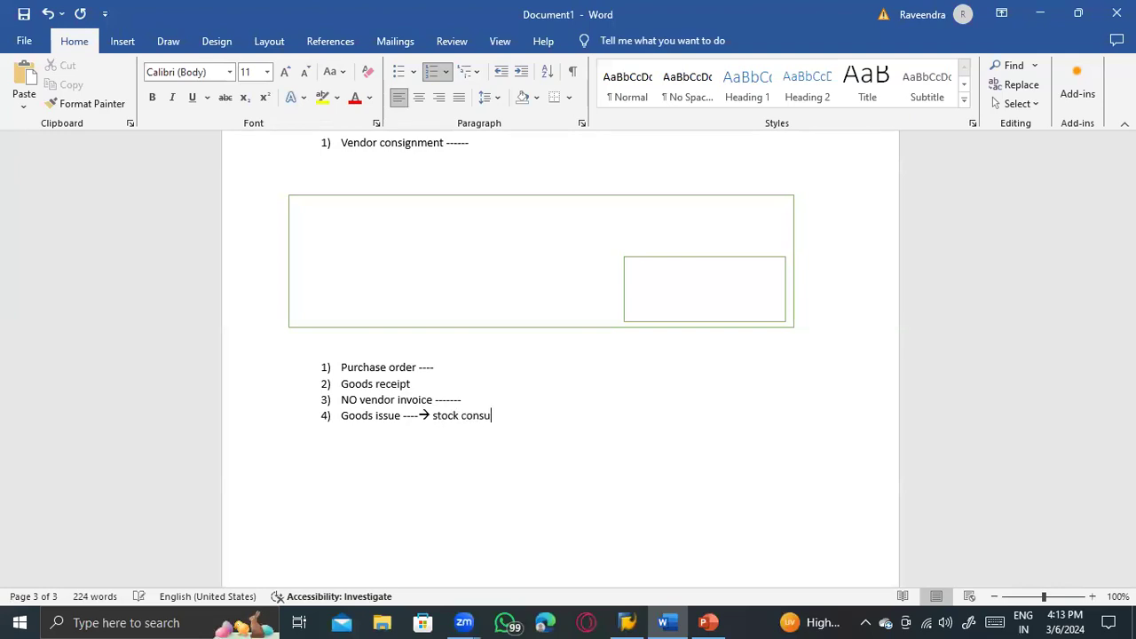
{"action": "key", "text": "Return"}
Step: Add the fifth list item "Automatic consignment settlement --- GI qty --> Payment process"
{"action": "type", "text": "Automatics co"}
{"action": "key", "text": "BackSpace"}
{"action": "key", "text": "BackSpace"}
{"action": "key", "text": "BackSpace"}
{"action": "key", "text": "BackSpace"}
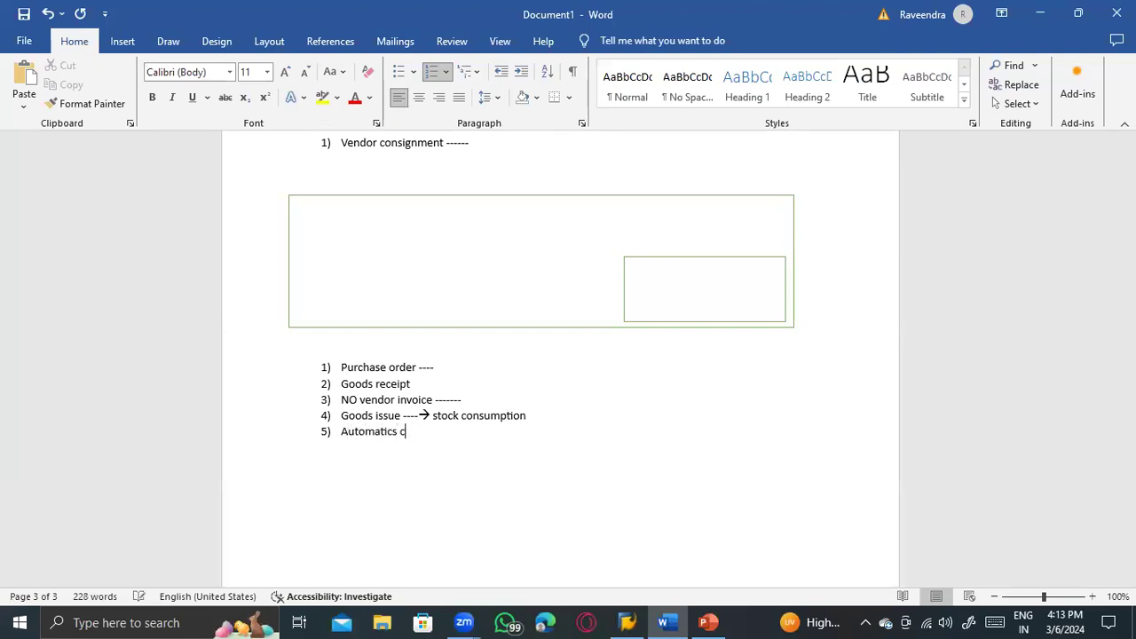
{"action": "type", "text": "consu"}
{"action": "key", "text": "BackSpace"}
{"action": "type", "text": "ignment sett"}
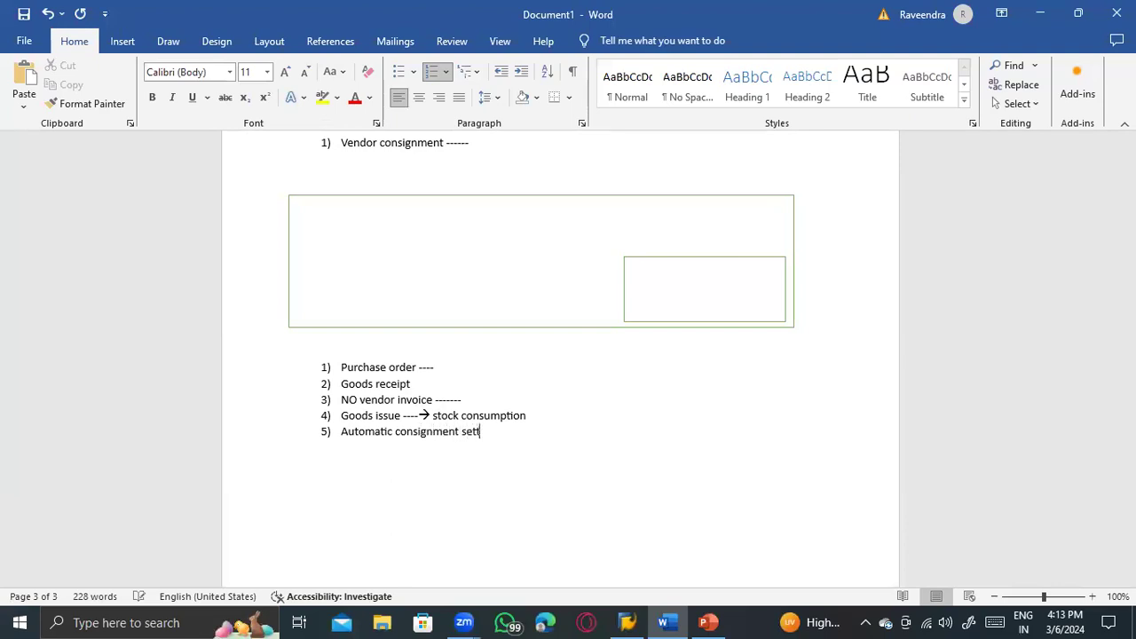
{"action": "type", "text": "lement ---"}
{"action": "type", "text": " GI"}
{"action": "type", "text": " qty "}
{"action": "type", "text": "----> Payme"}
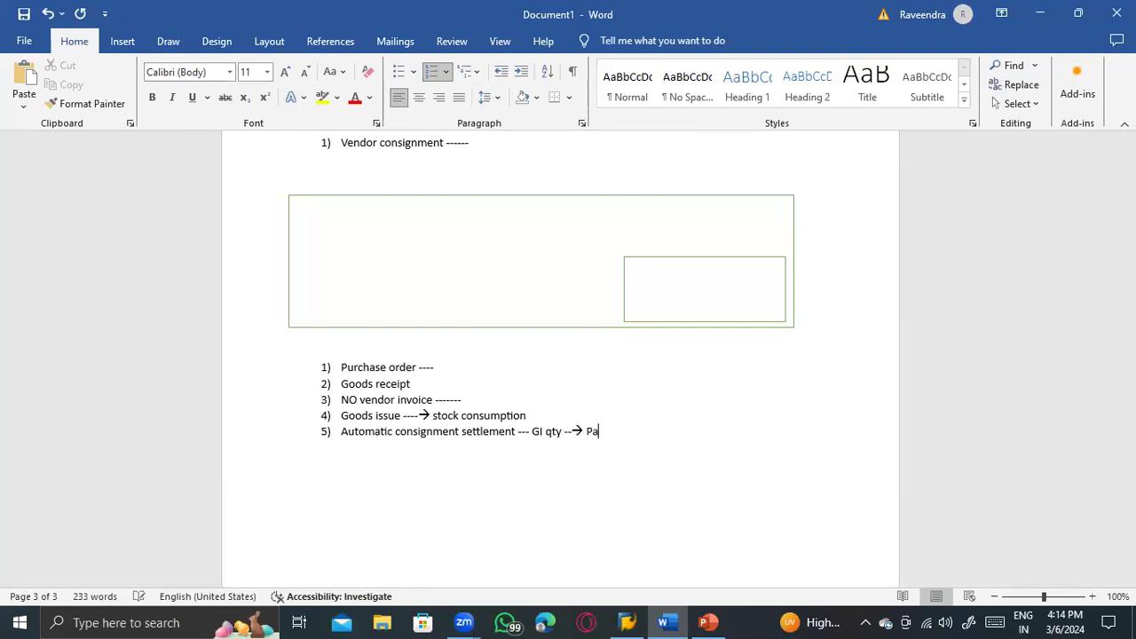
{"action": "type", "text": "nt process"}
{"action": "key", "text": "Return"}
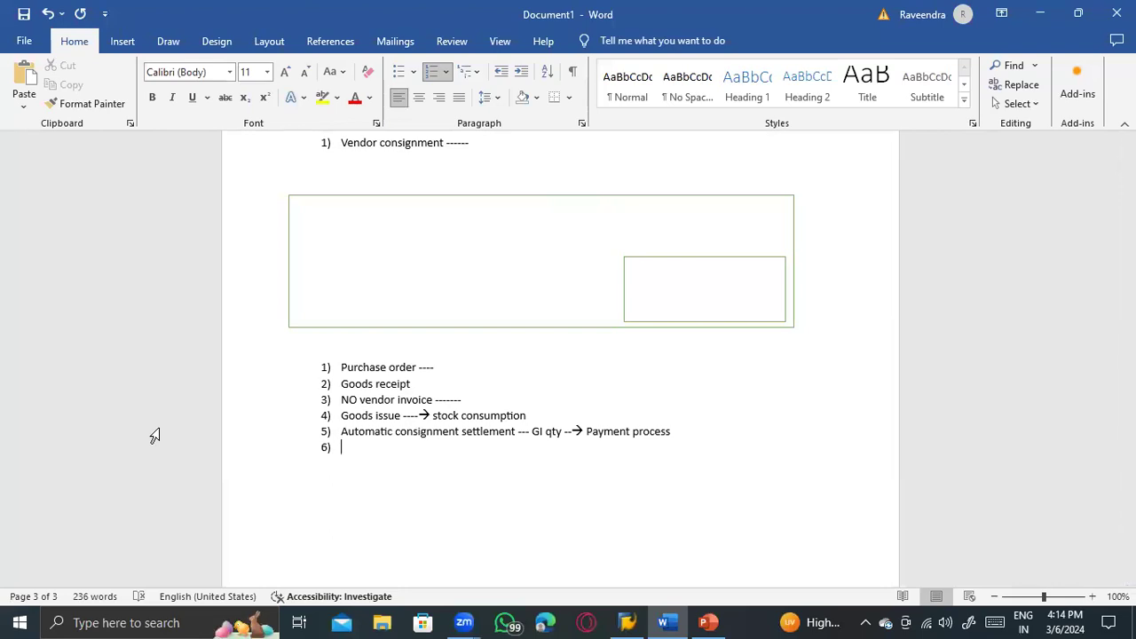
Step: Add the sixth list item "Transfer posting --- Own stock"
{"action": "type", "text": "Transfer posting --- O"}
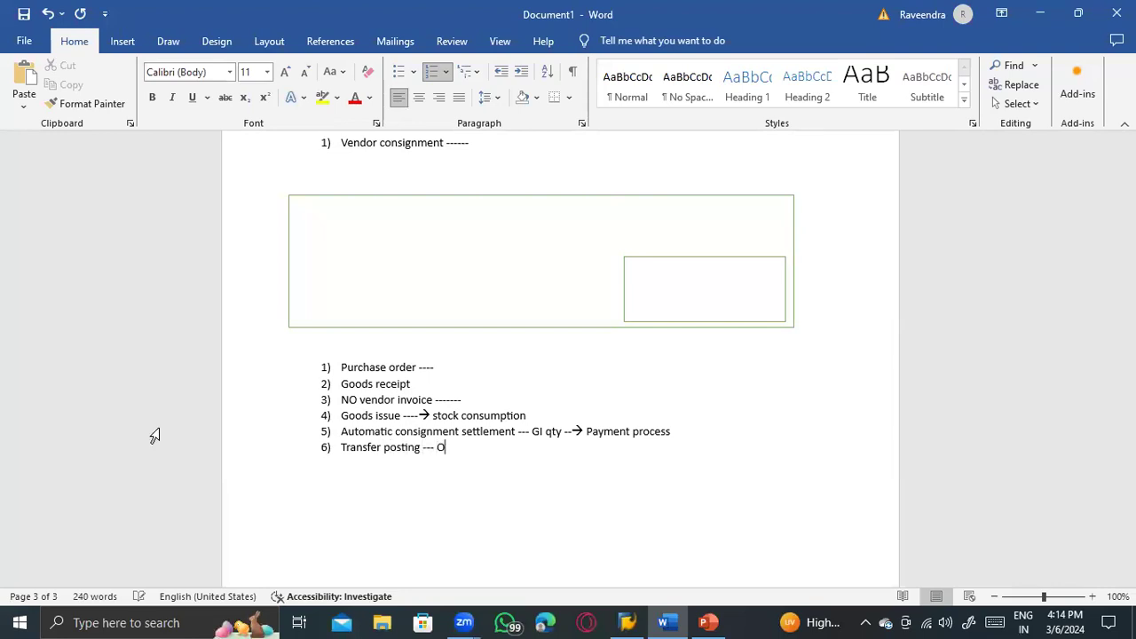
{"action": "type", "text": "wn stock"}
{"action": "key", "text": "Return"}
Step: Add the seventh item "Automatic consignment settlement --- TP qty --> payment process" and end the numbered list
{"action": "type", "text": "A"}
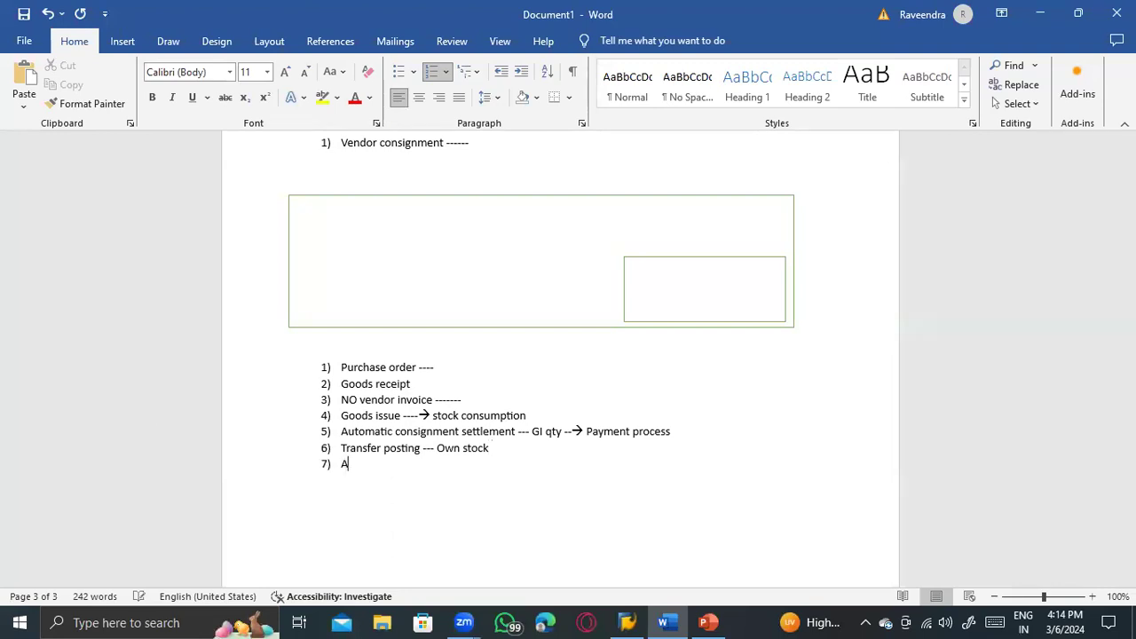
{"action": "type", "text": "utomatic consignment"}
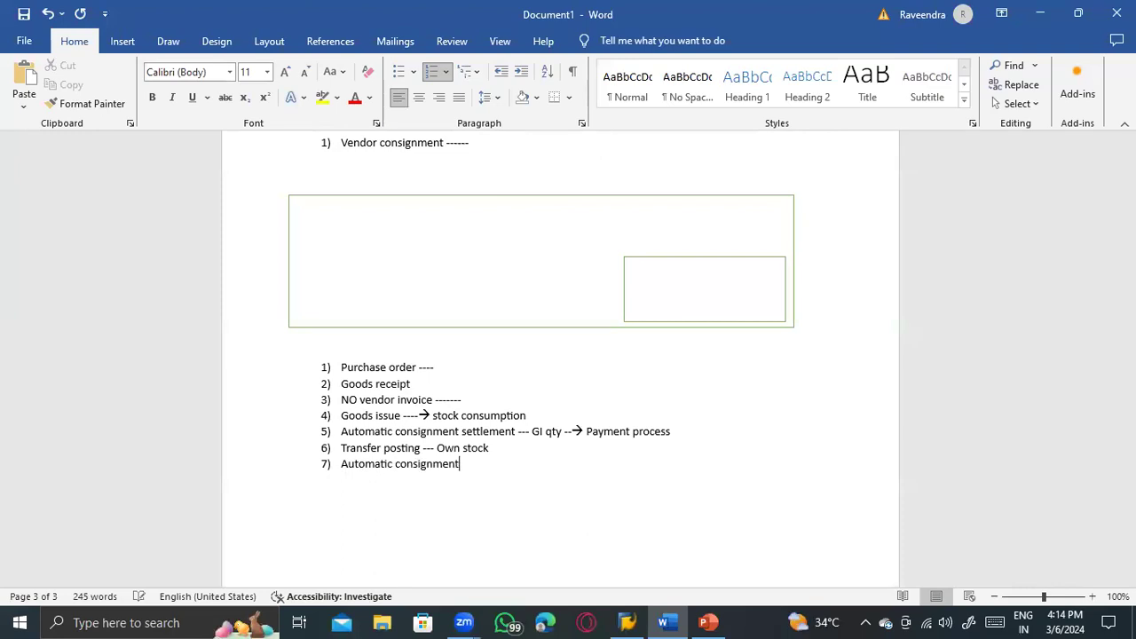
{"action": "type", "text": " settlement -"}
{"action": "type", "text": "-- T"}
{"action": "type", "text": "P qty "}
{"action": "type", "text": "--"}
{"action": "type", "text": "> payment "}
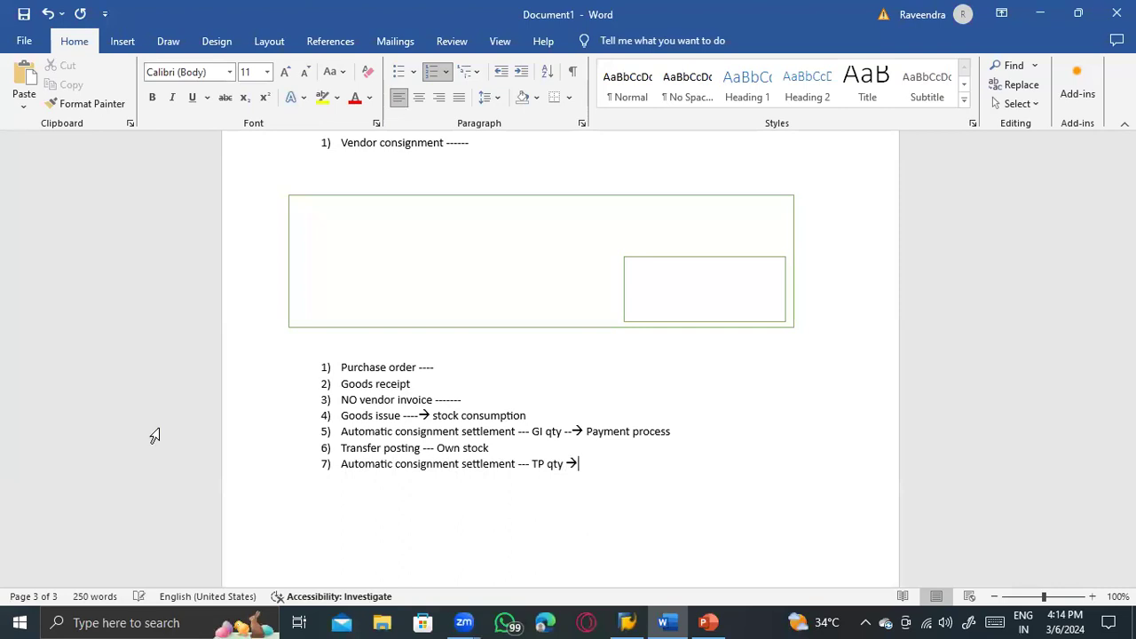
{"action": "type", "text": "process"}
{"action": "key", "text": "Return"}
{"action": "key", "text": "Return"}
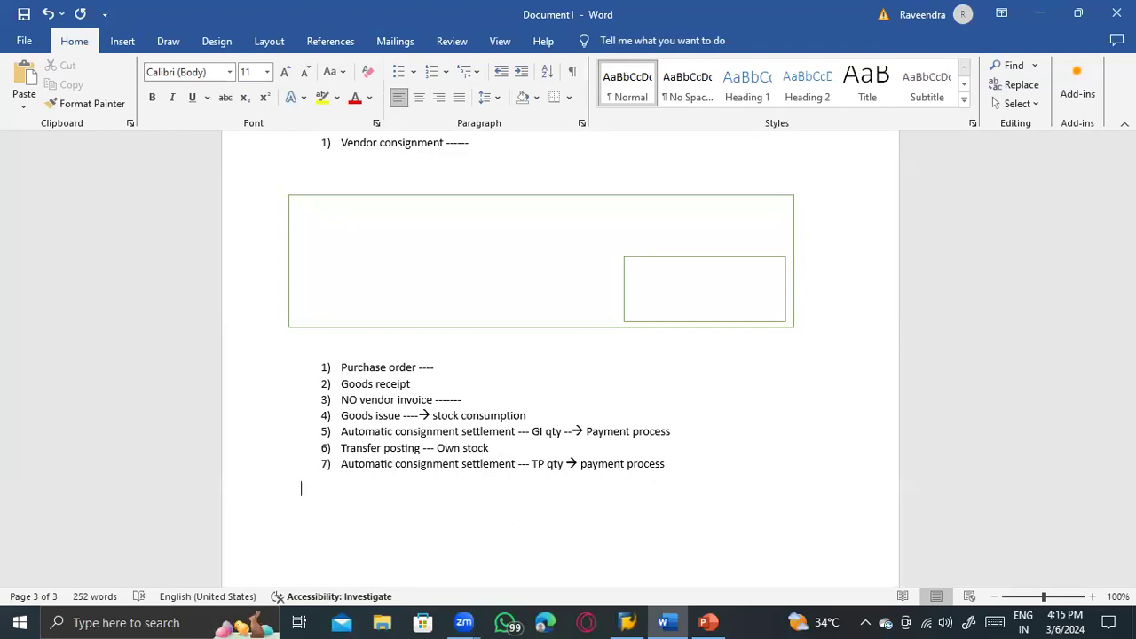
Step: Append the transaction code ME21N to the purchase order item and "----- MIGO" to the goods receipt item
{"action": "scroll", "coordinate": [482, 301], "scroll_direction": "down", "scroll_amount": 2}
{"action": "left_click", "coordinate": [446, 288]}
{"action": "type", "text": "ME21N"}
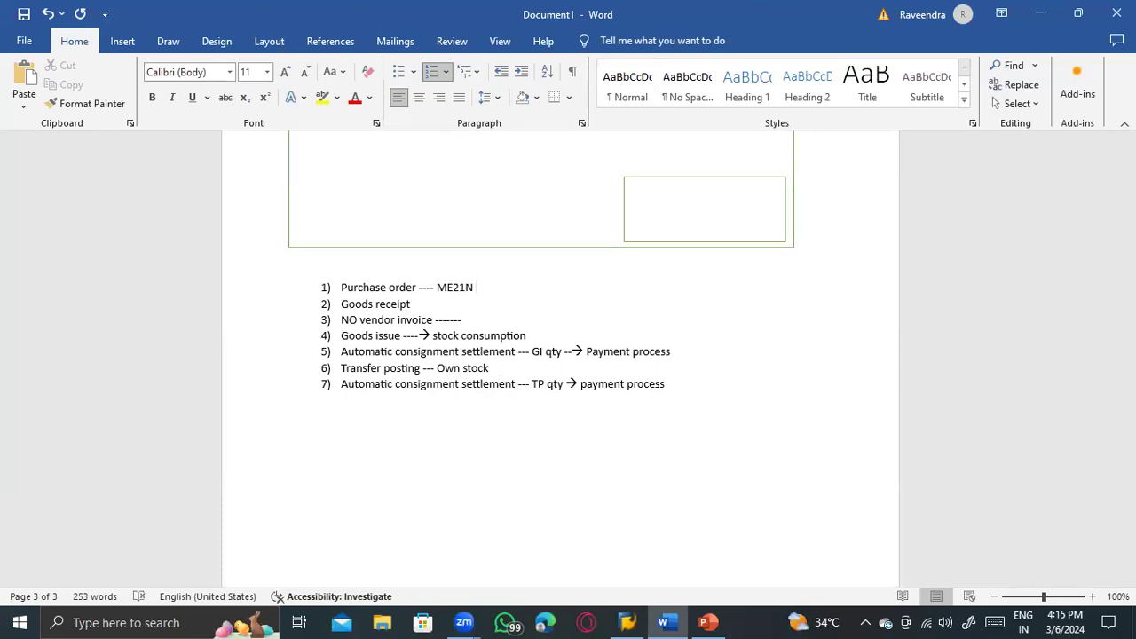
{"action": "left_click", "coordinate": [443, 304]}
{"action": "type", "text": "-"}
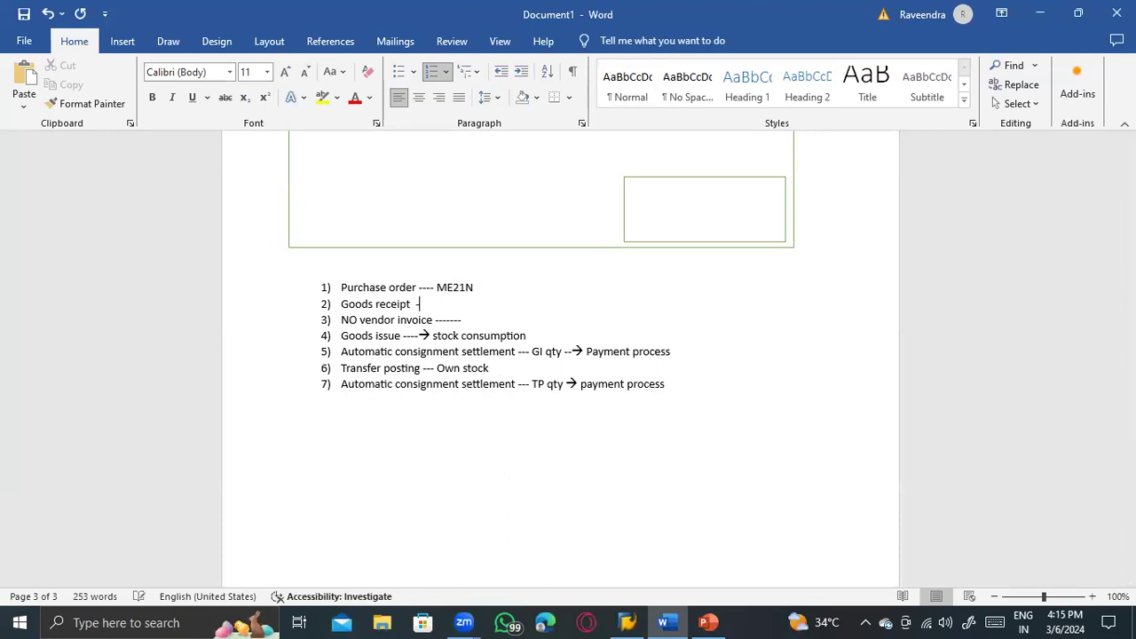
{"action": "type", "text": "---- MIGO"}
Step: Highlight the "NO vendor invoice" item in yellow
{"action": "left_click", "coordinate": [479, 321]}
{"action": "left_click", "coordinate": [321, 325]}
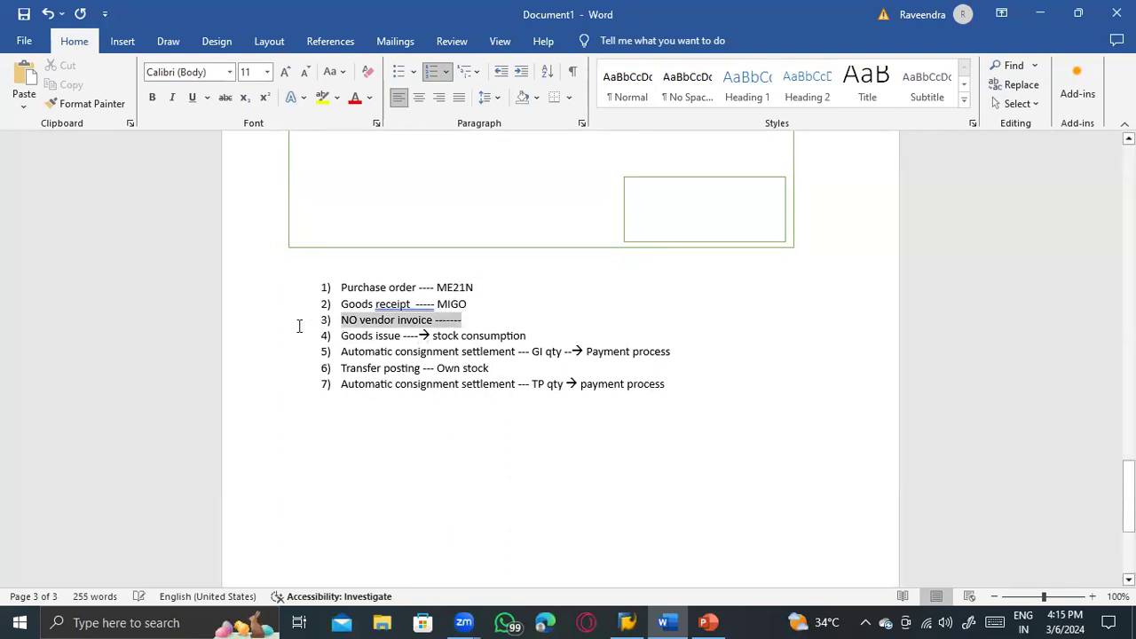
{"action": "left_click", "coordinate": [321, 100]}
Step: Append "------ MIGO" to the goods issue item and "----- MRKO" to the GI qty settlement item
{"action": "left_click", "coordinate": [537, 334]}
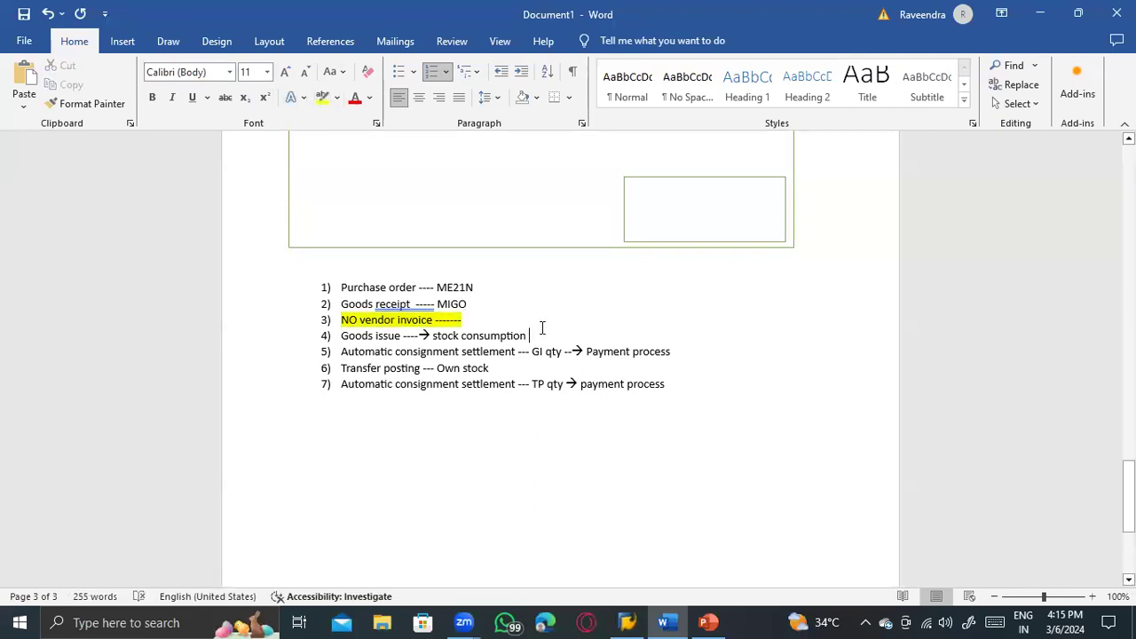
{"action": "type", "text": "------"}
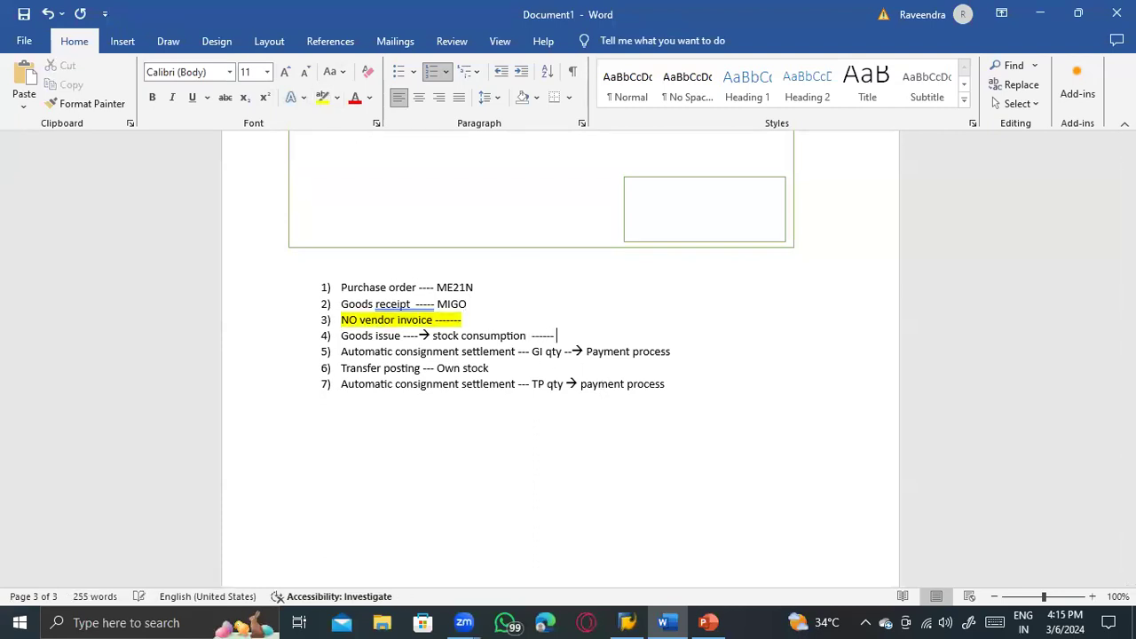
{"action": "type", "text": " MIGO"}
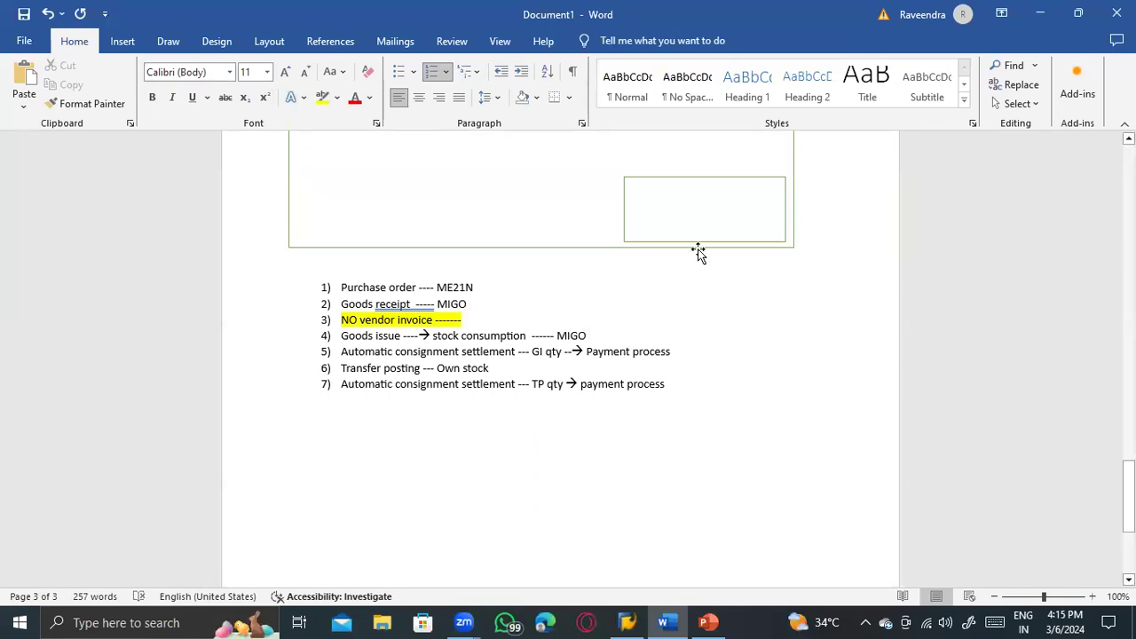
{"action": "left_click", "coordinate": [684, 353]}
{"action": "type", "text": "-----"}
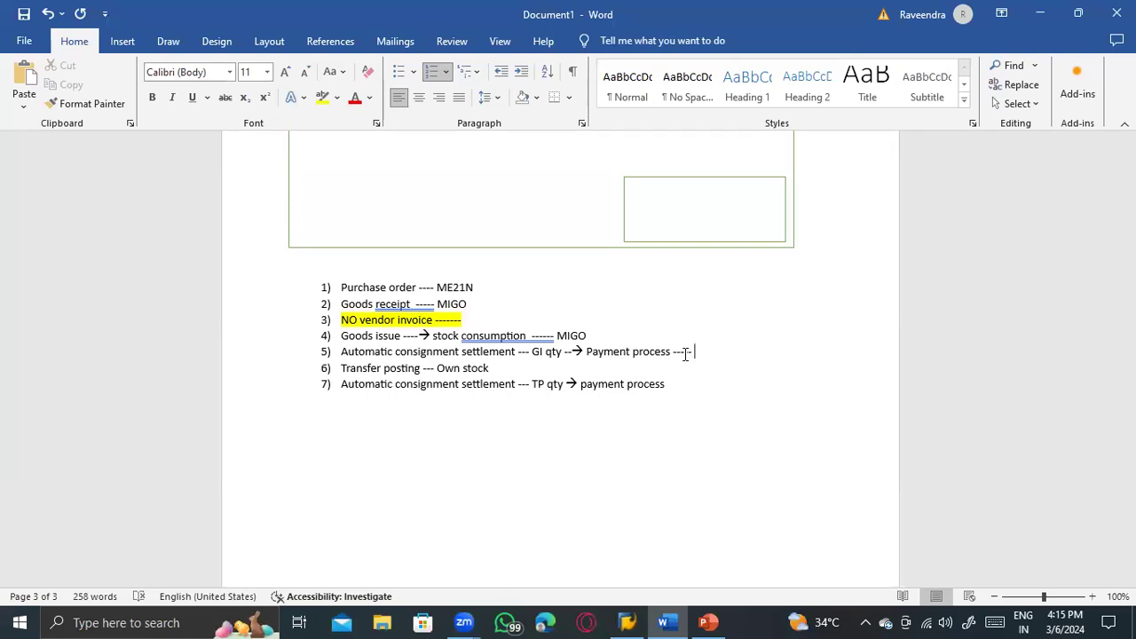
{"action": "type", "text": "MRKO"}
Step: Start saving the document in the Desktop folder, declining to replace the existing Purchase requistion file
{"action": "key", "text": "ctrl+s"}
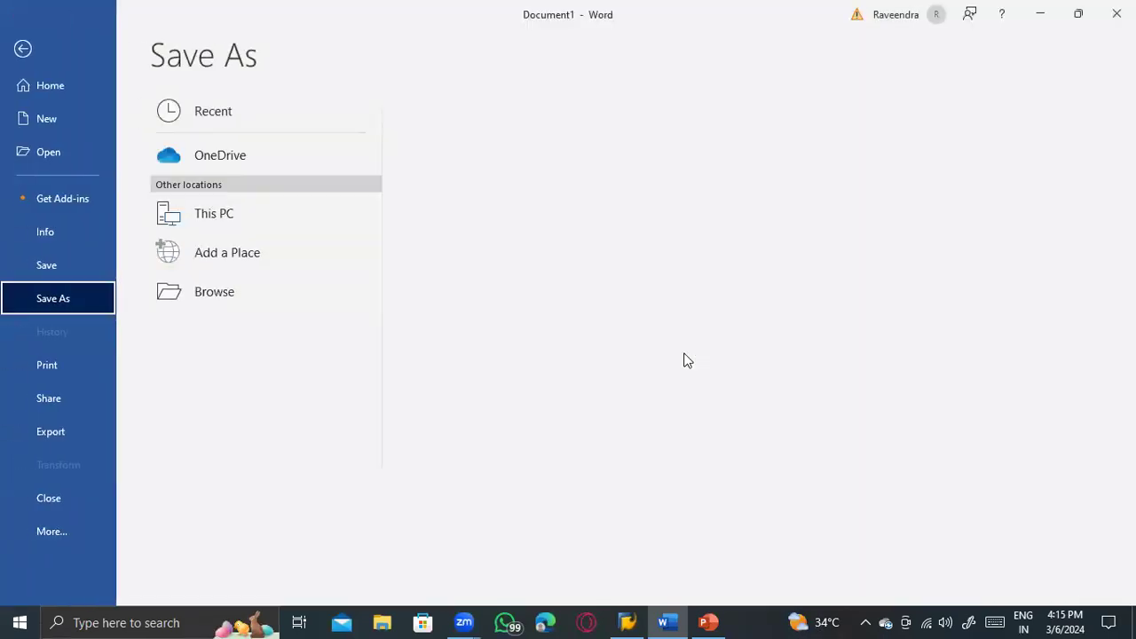
{"action": "left_click", "coordinate": [183, 221]}
{"action": "left_click", "coordinate": [453, 181]}
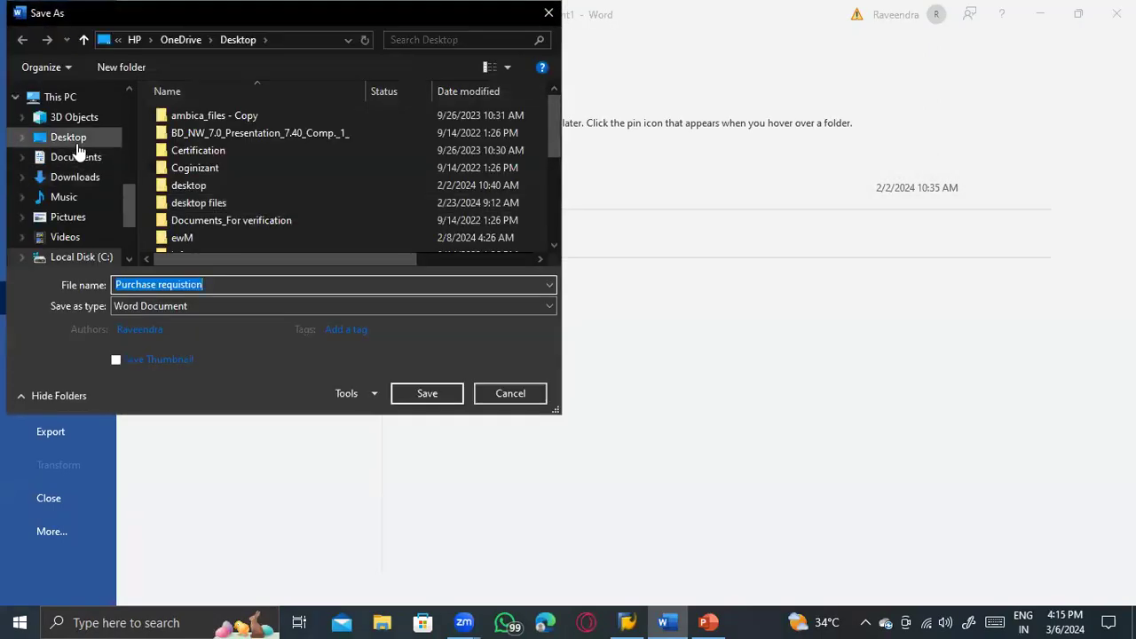
{"action": "left_click", "coordinate": [71, 139]}
{"action": "key", "text": "Return"}
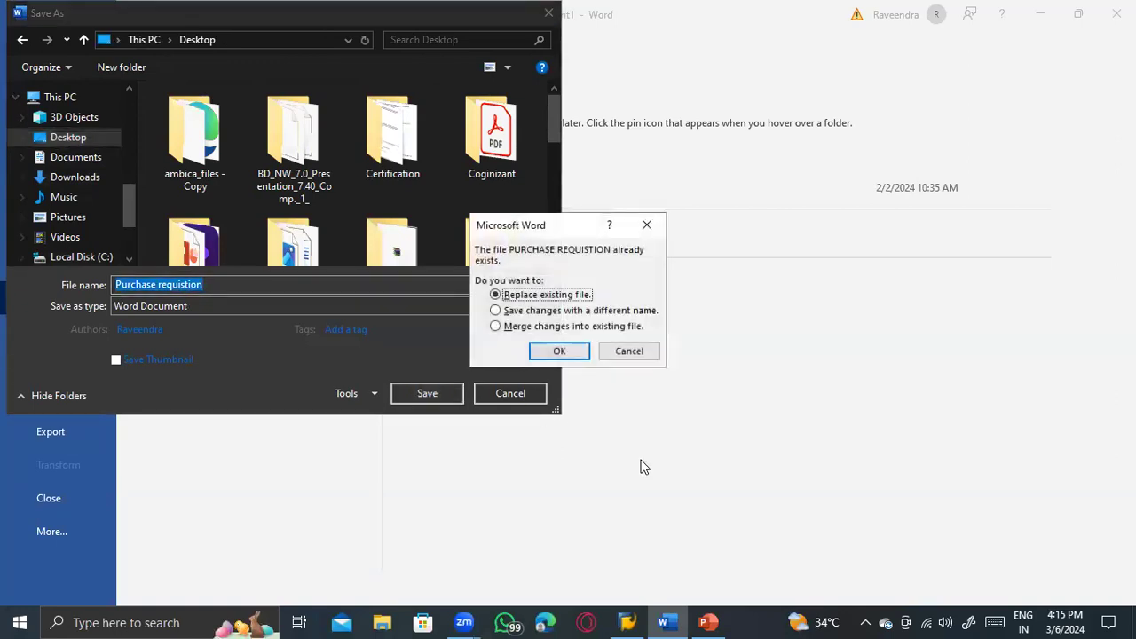
{"action": "left_click", "coordinate": [629, 350]}
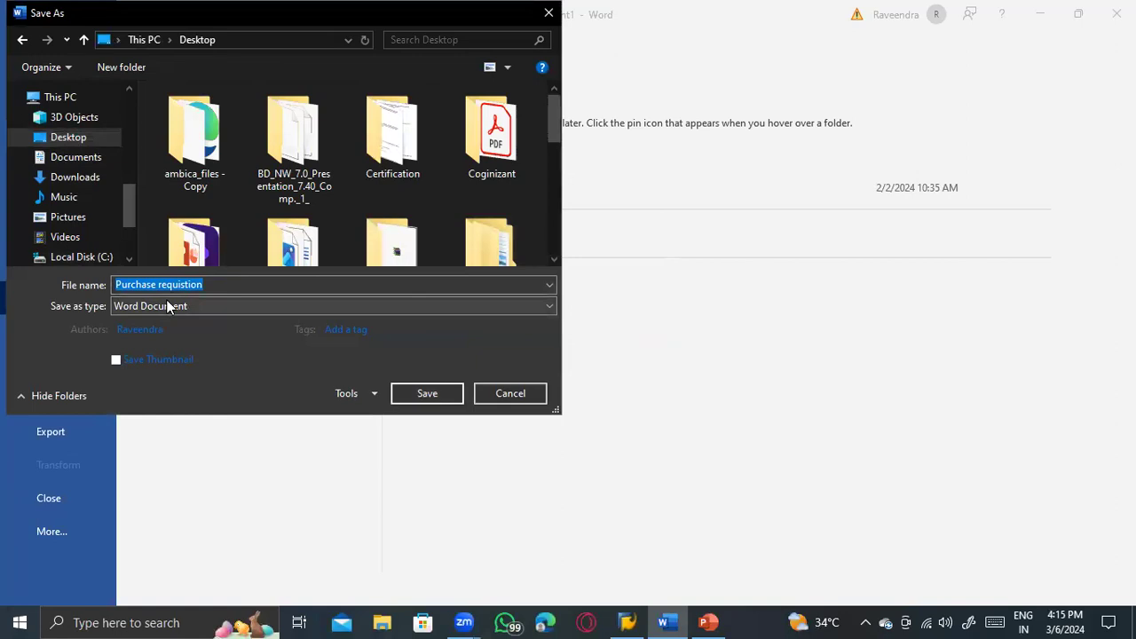
Step: Replace the suggested file name with MM_ and save the document
{"action": "double_click", "coordinate": [210, 284]}
{"action": "key", "text": "BackSpace"}
{"action": "key", "text": "BackSpace"}
{"action": "key", "text": "BackSpace"}
{"action": "key", "text": "BackSpace"}
{"action": "key", "text": "BackSpace"}
{"action": "key", "text": "BackSpace"}
{"action": "key", "text": "BackSpace"}
{"action": "key", "text": "BackSpace"}
{"action": "key", "text": "BackSpace"}
{"action": "key", "text": "BackSpace"}
{"action": "type", "text": "M"}
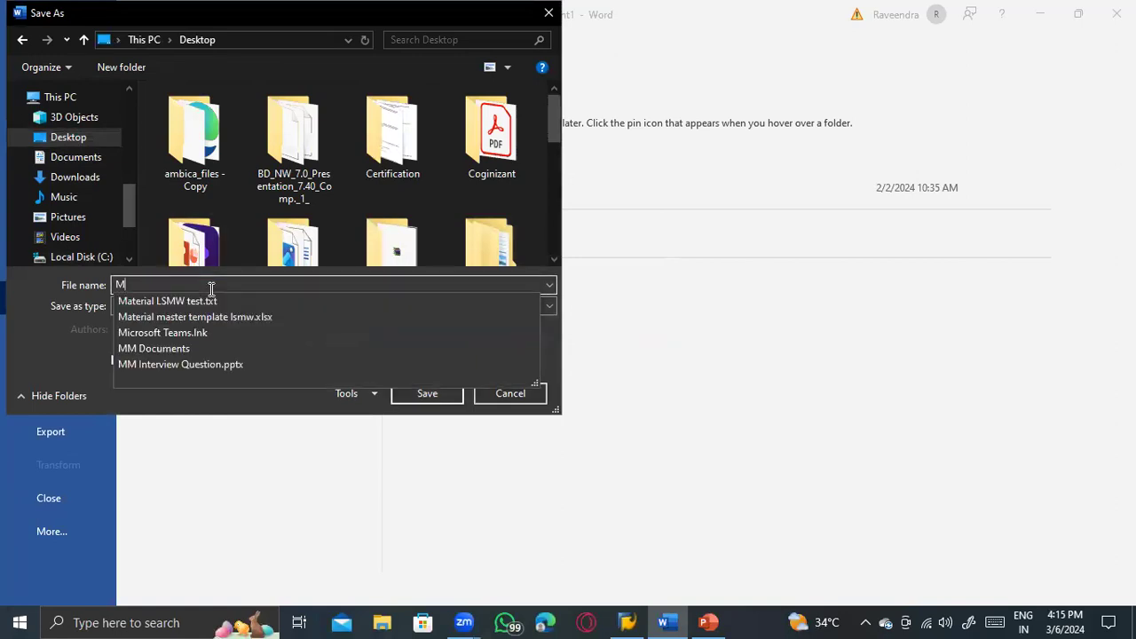
{"action": "type", "text": "M_"}
{"action": "key", "text": "Return"}
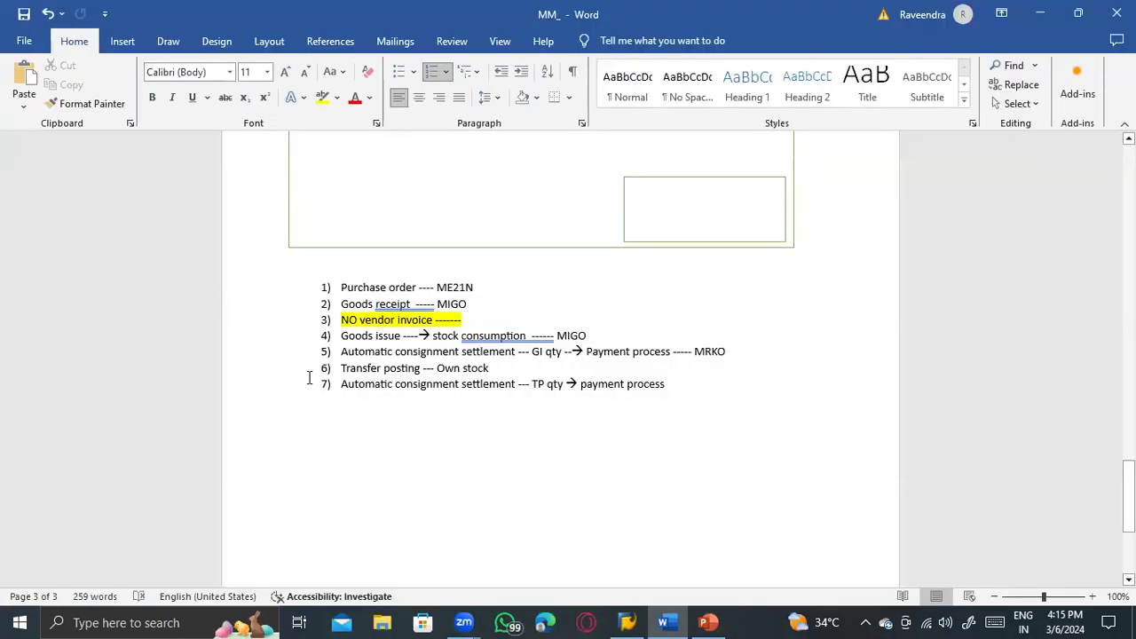
Step: Review the vendor consignment diagram and the numbered process steps with their transaction codes
{"action": "left_click", "coordinate": [454, 287]}
{"action": "scroll", "coordinate": [701, 377], "scroll_direction": "down", "scroll_amount": 1}
{"action": "scroll", "coordinate": [467, 471], "scroll_direction": "up", "scroll_amount": 2}
{"action": "scroll", "coordinate": [451, 482], "scroll_direction": "down", "scroll_amount": 1}
{"action": "scroll", "coordinate": [505, 414], "scroll_direction": "up", "scroll_amount": 3}
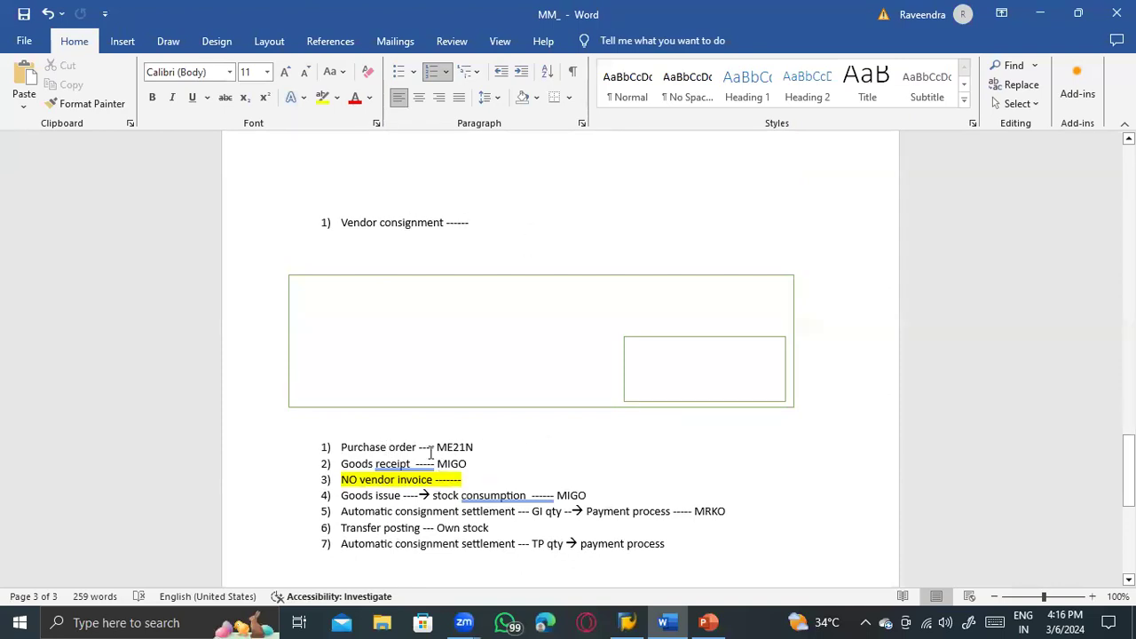
{"action": "scroll", "coordinate": [386, 452], "scroll_direction": "down", "scroll_amount": 2}
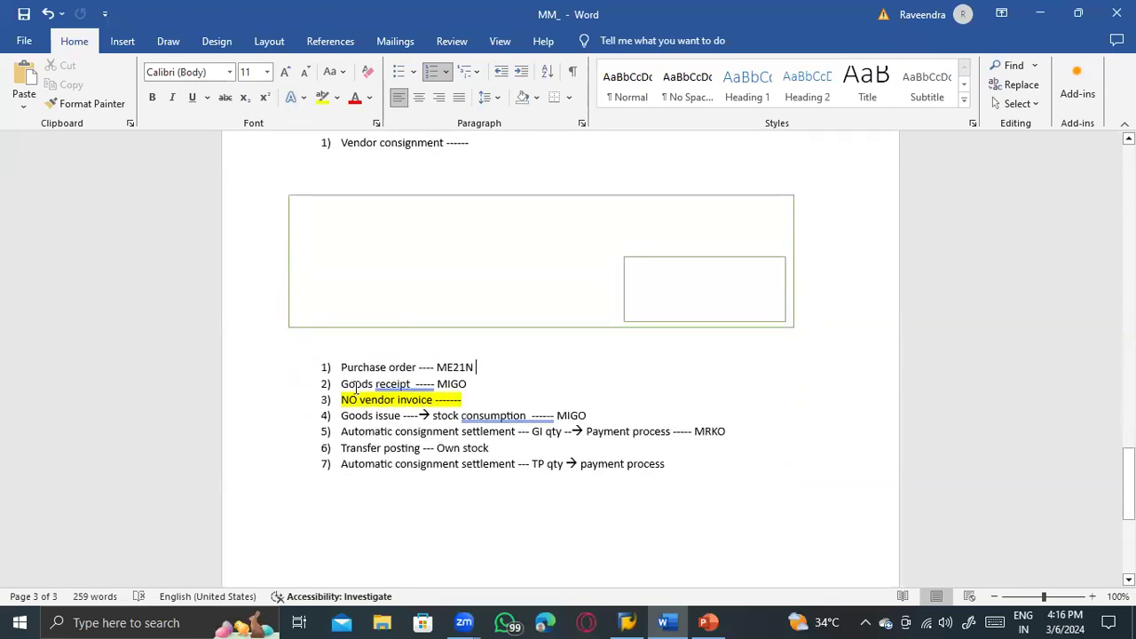
{"action": "left_click_drag", "start_coordinate": [341, 384], "coordinate": [467, 384]}
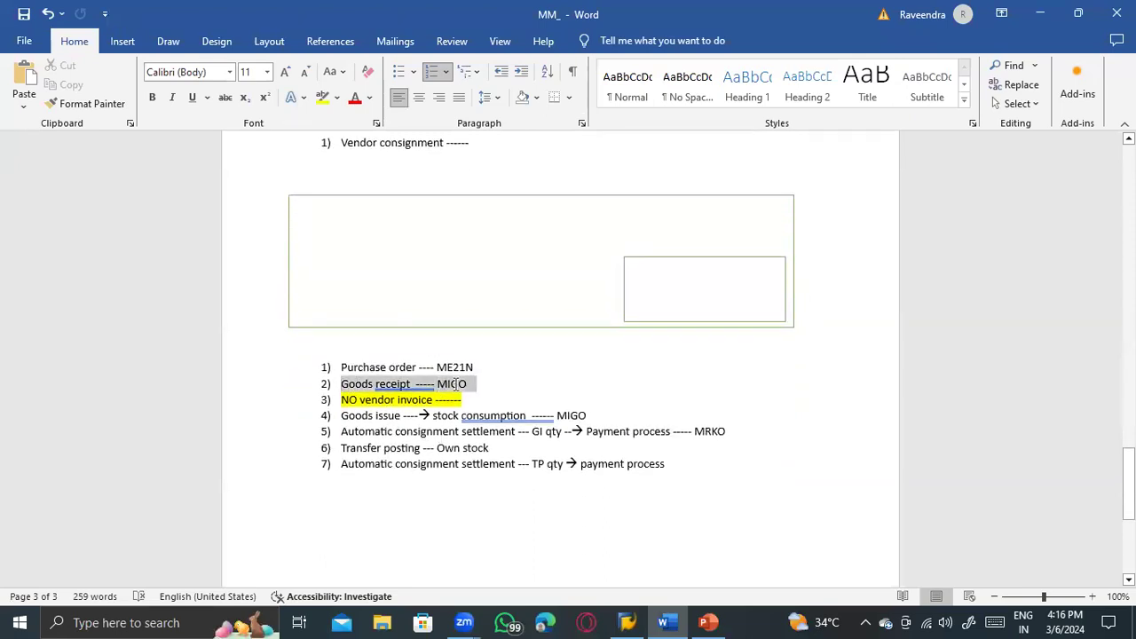
{"action": "left_click", "coordinate": [361, 415]}
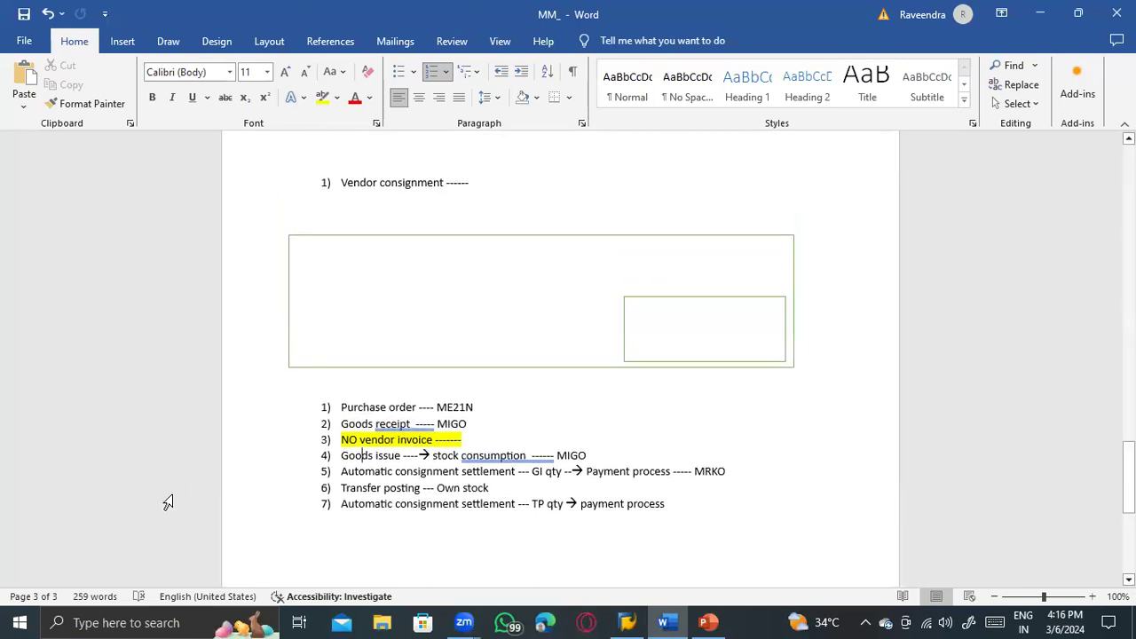
{"action": "left_click", "coordinate": [684, 477]}
{"action": "left_click_drag", "start_coordinate": [684, 478], "coordinate": [338, 363]}
{"action": "scroll", "coordinate": [412, 500], "scroll_direction": "down", "scroll_amount": 1}
{"action": "scroll", "coordinate": [413, 500], "scroll_direction": "down", "scroll_amount": 1}
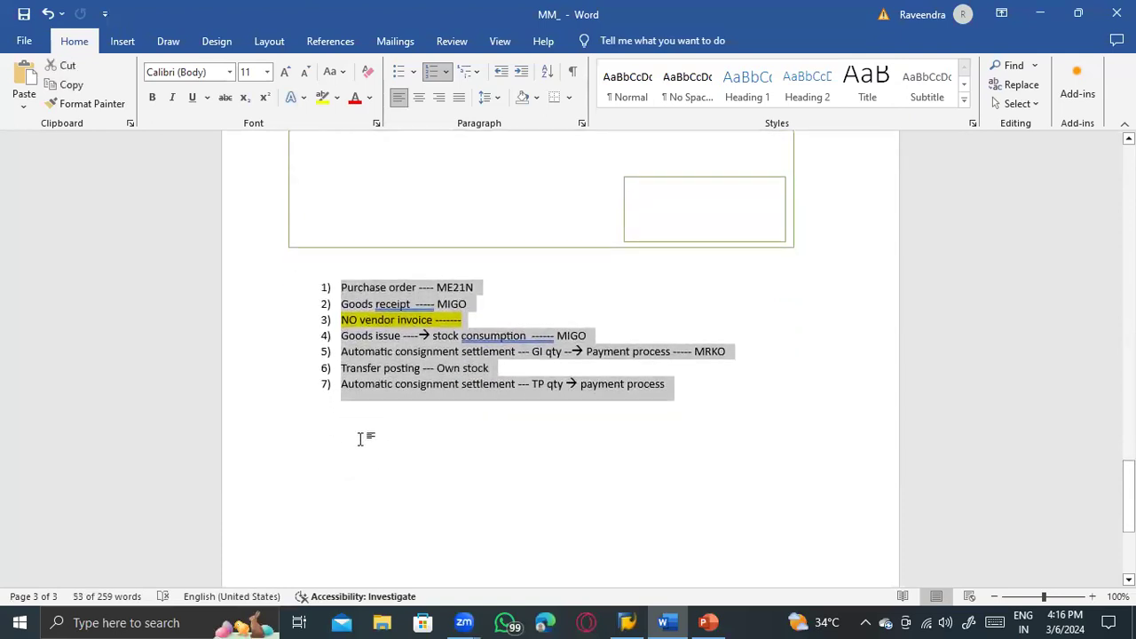
Step: Add the heading line "ITEM CATEGORY" followed by a row of dashes below the numbered list, and save the document
{"action": "left_click", "coordinate": [360, 438]}
{"action": "key", "text": "Return"}
{"action": "key", "text": "Return"}
{"action": "key", "text": "Return"}
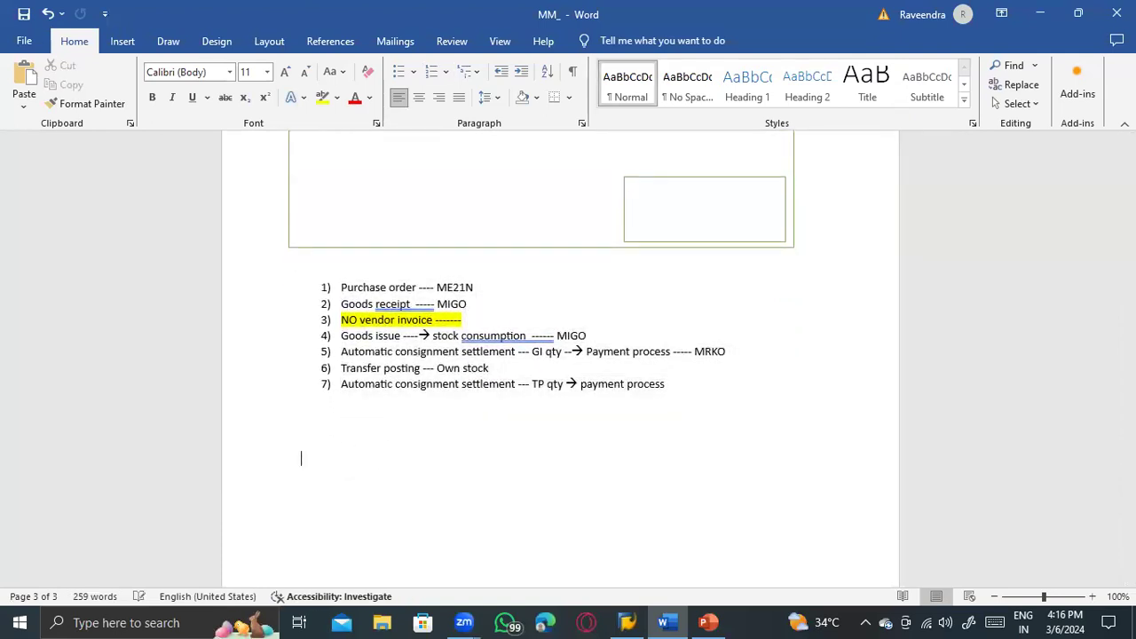
{"action": "type", "text": "ITEM CATEGOR"}
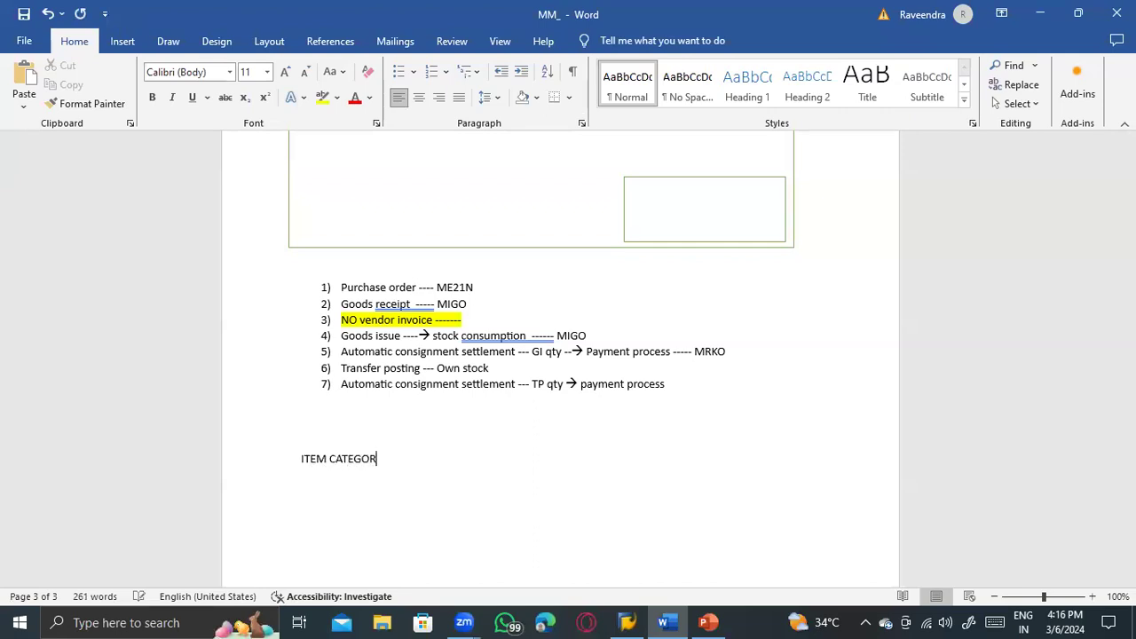
{"action": "type", "text": "Y ---------------------"}
{"action": "key", "text": "ctrl+s"}
{"action": "key", "text": "Return"}
Step: Add the line "Standard ----- BLANK ----- Standard PO" below the ITEM CATEGORY heading
{"action": "type", "text": "Standard ----- "}
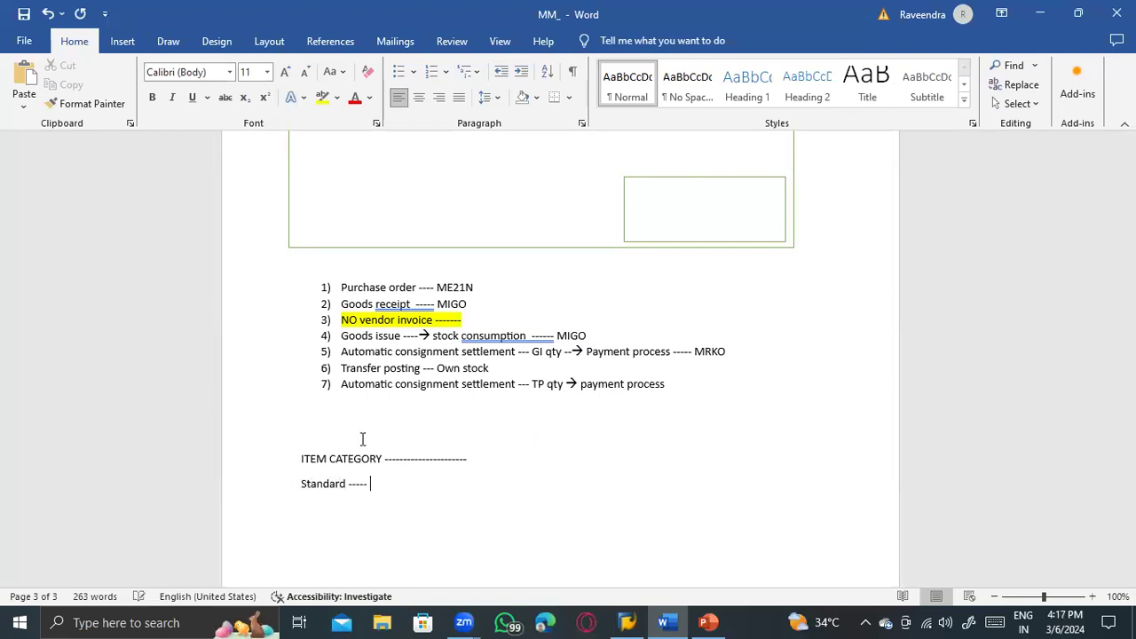
{"action": "type", "text": "BLAK"}
{"action": "type", "text": "NK ----- "}
{"action": "type", "text": "Stana"}
{"action": "type", "text": "ard PO"}
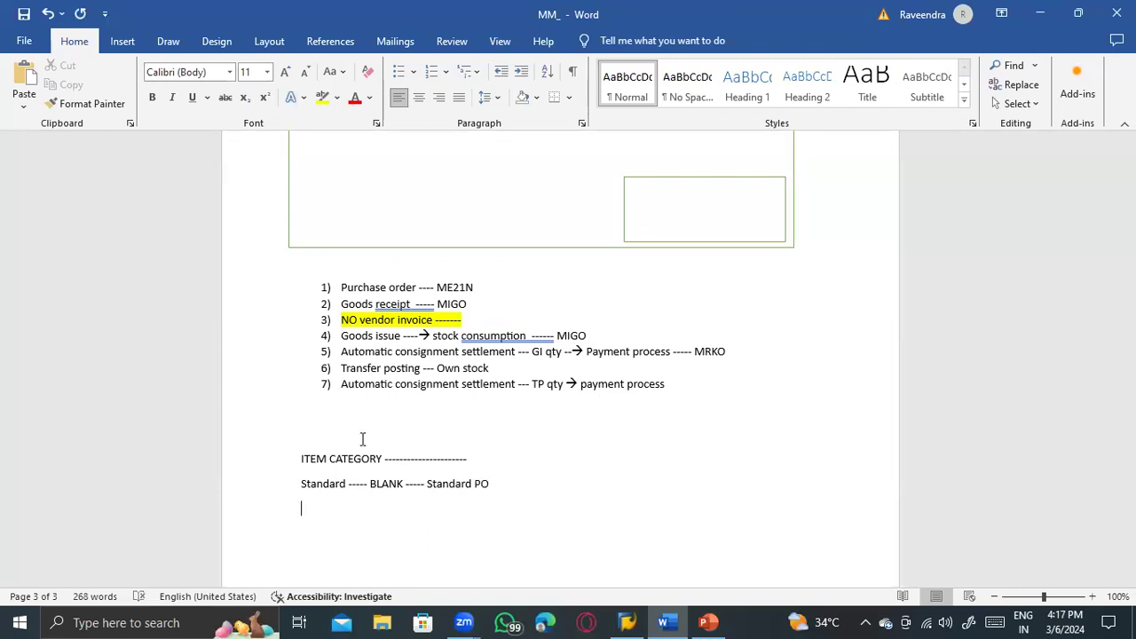
{"action": "key", "text": "Return"}
Step: Add the line "Consignment ---- K ------- Consignment PO --> NO invoice" below the Standard line
{"action": "type", "text": "Consignment ---- K -------"}
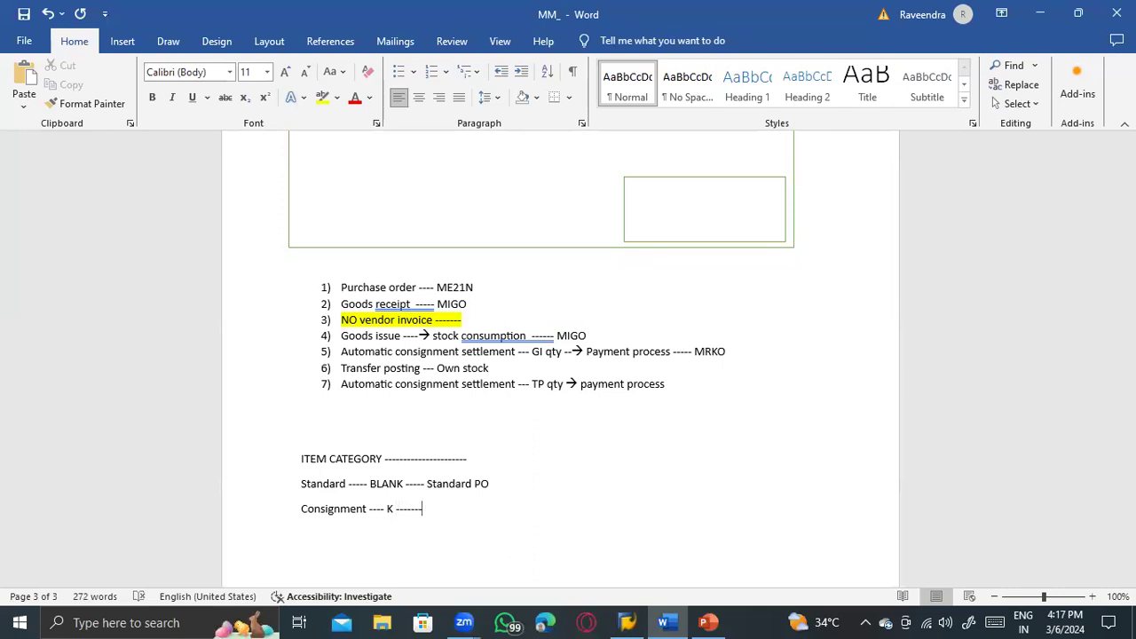
{"action": "type", "text": "  Consignme"}
{"action": "type", "text": "nt PO "}
{"action": "type", "text": "-->"}
{"action": "type", "text": "NO inv"}
{"action": "key", "text": "BackSpace"}
{"action": "key", "text": "BackSpace"}
{"action": "type", "text": "nvoice"}
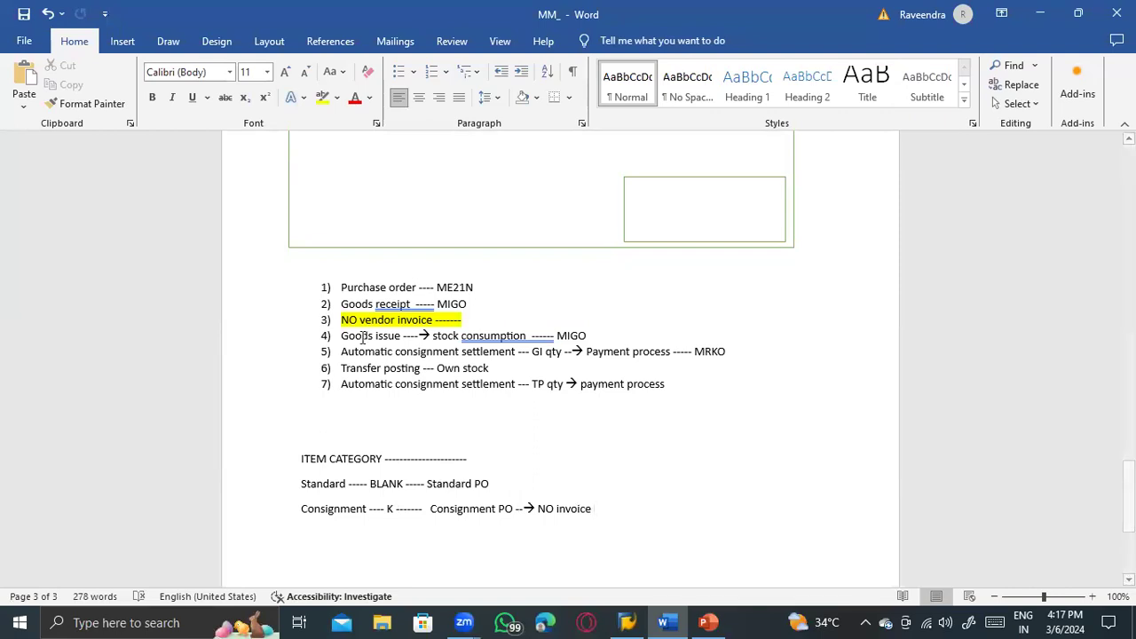
Step: Make the heading text "ITEM CATEGORY" bold, leaving its row of dashes in regular weight
{"action": "scroll", "coordinate": [372, 411], "scroll_direction": "down", "scroll_amount": 2}
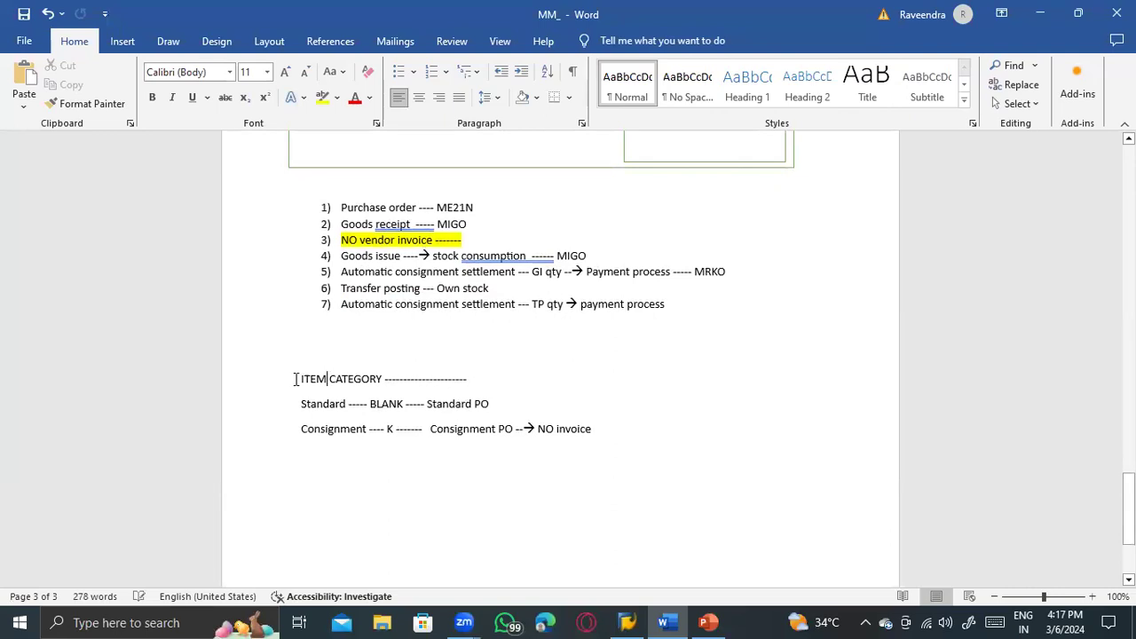
{"action": "left_click_drag", "start_coordinate": [301, 379], "coordinate": [387, 377]}
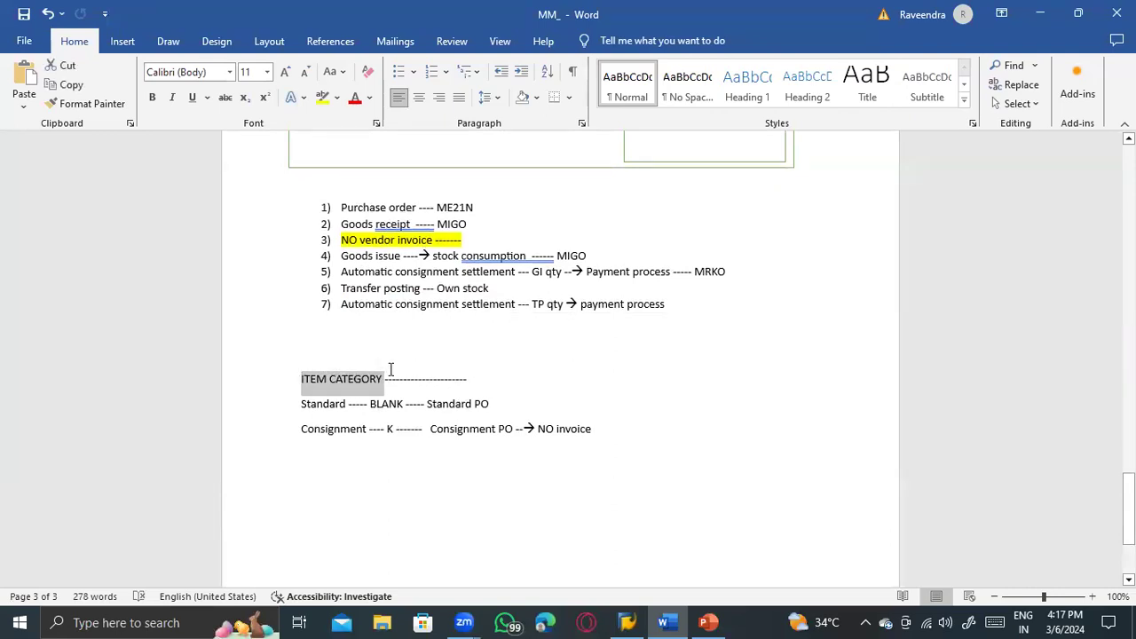
{"action": "key", "text": "ctrl+b"}
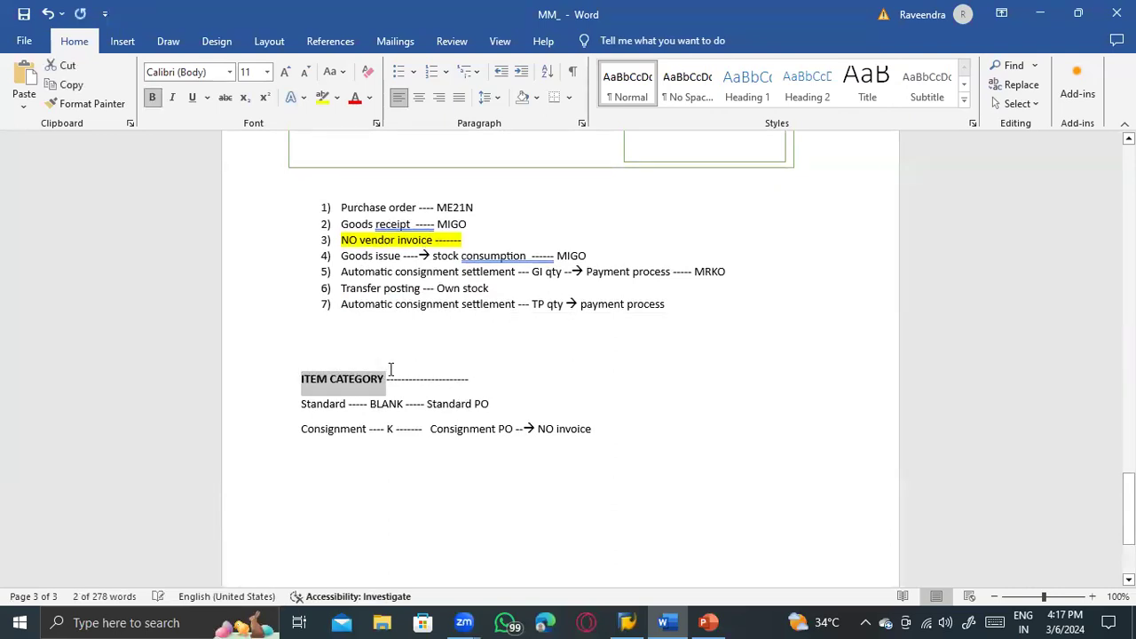
{"action": "left_click", "coordinate": [347, 474]}
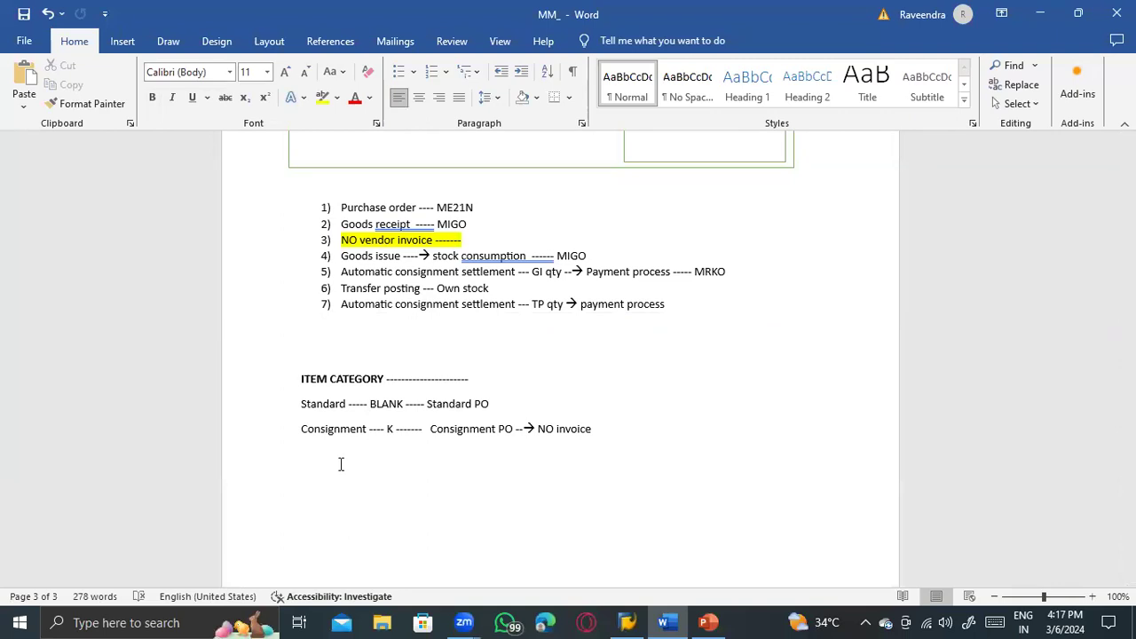
Step: Switch to SAP Logon, open the student Ecc server connection, and log on to client 800 with the stored user name and the account password
{"action": "key", "text": "alt+Tab"}
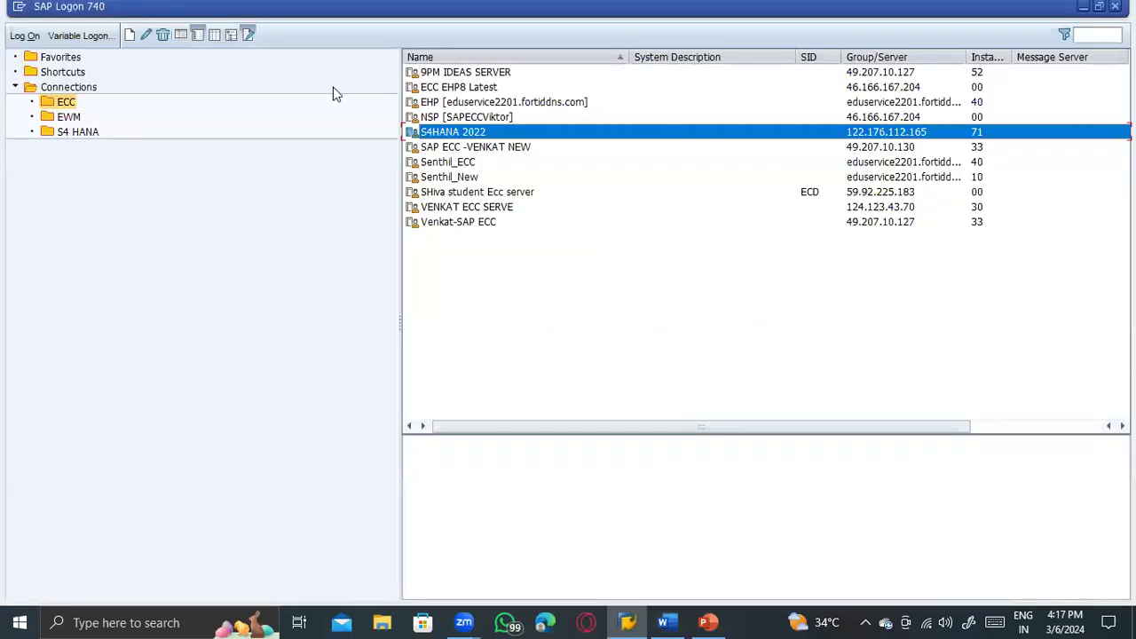
{"action": "left_click", "coordinate": [470, 193]}
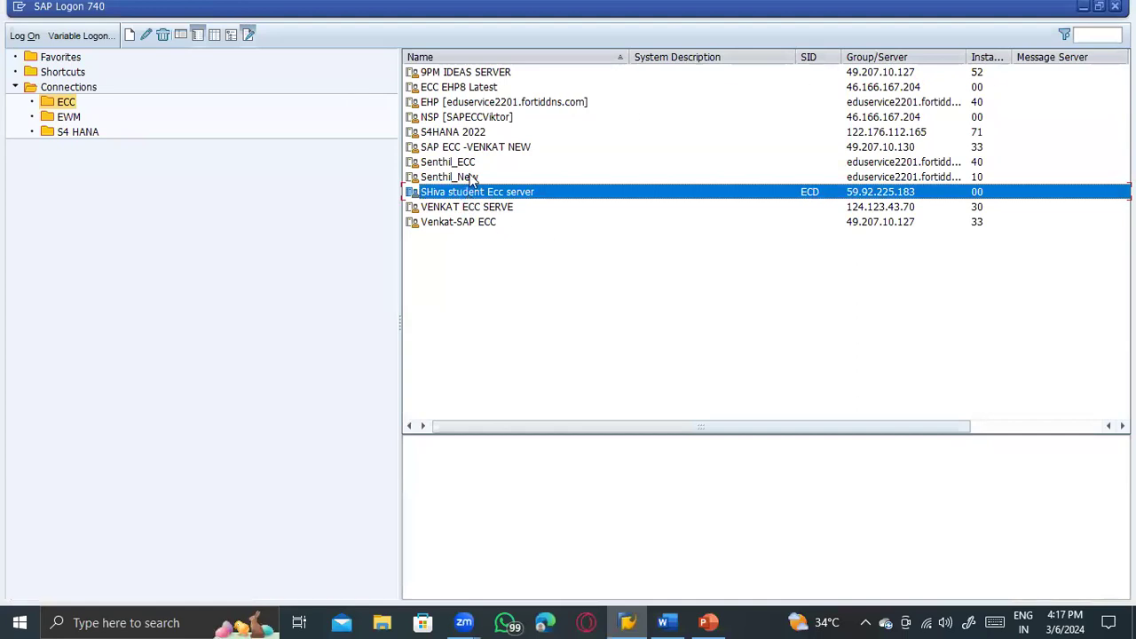
{"action": "key", "text": "Return"}
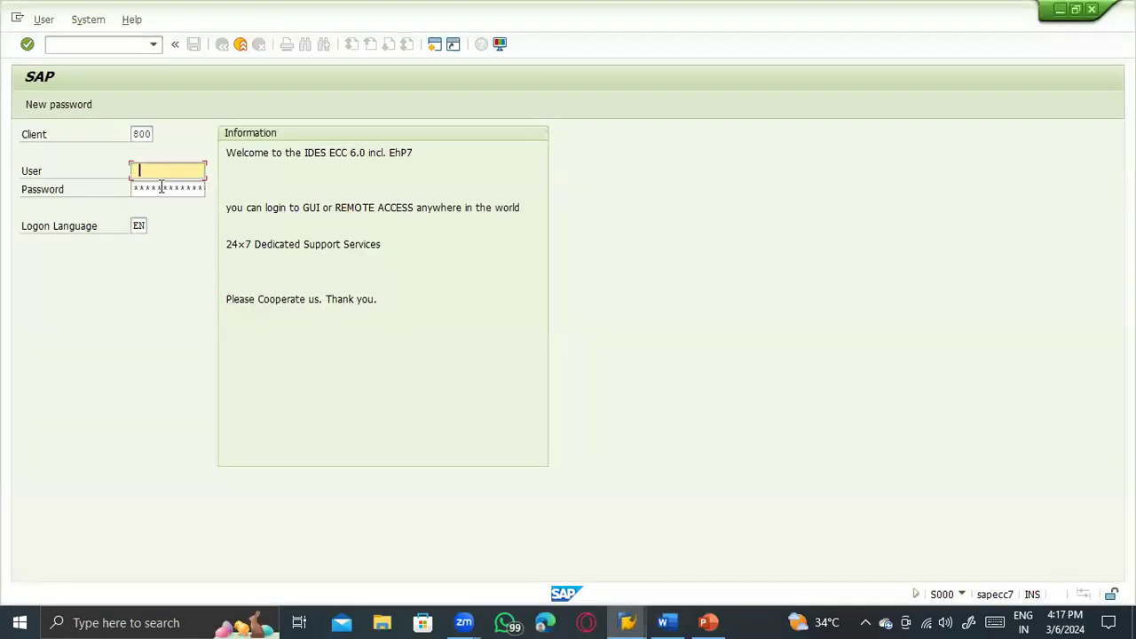
{"action": "left_click", "coordinate": [161, 172]}
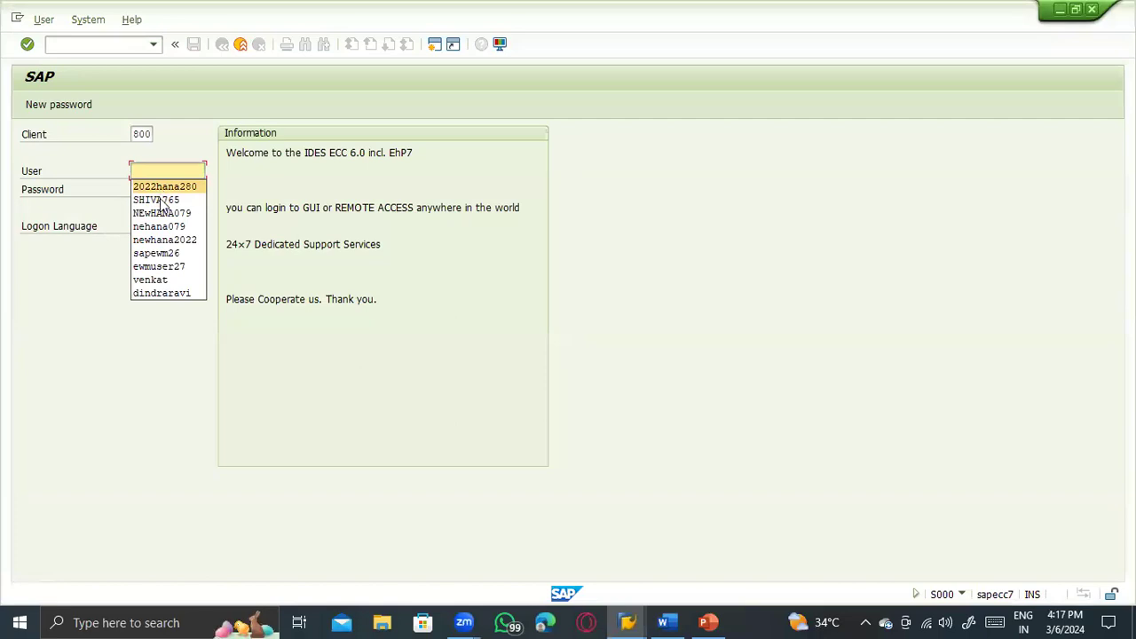
{"action": "left_click", "coordinate": [160, 200]}
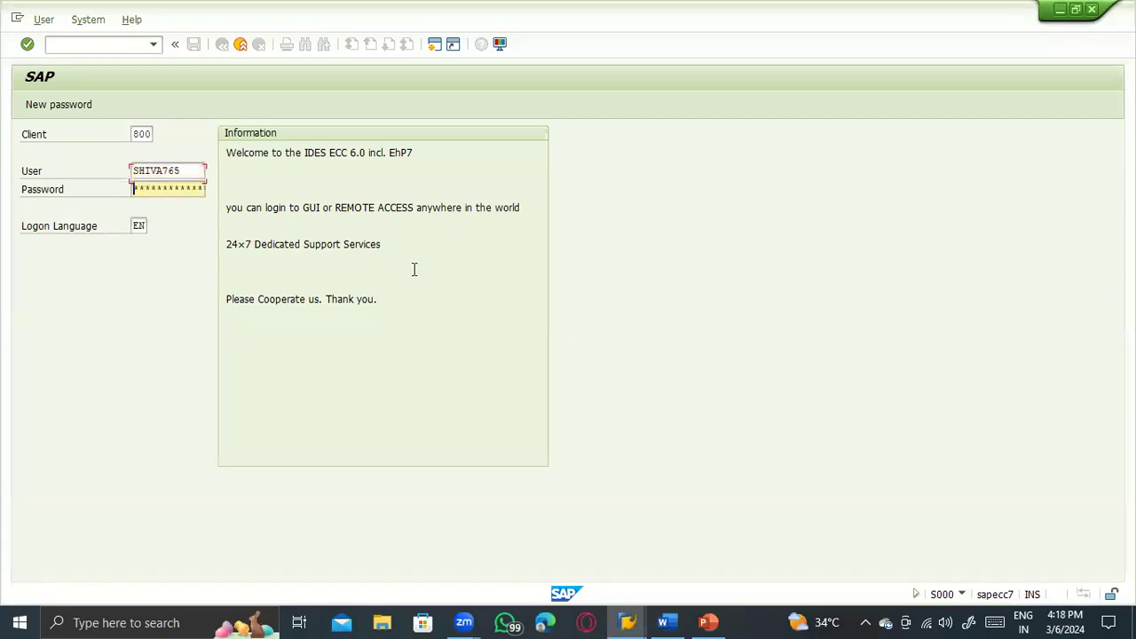
{"action": "type", "text": "*******"}
{"action": "key", "text": "Return"}
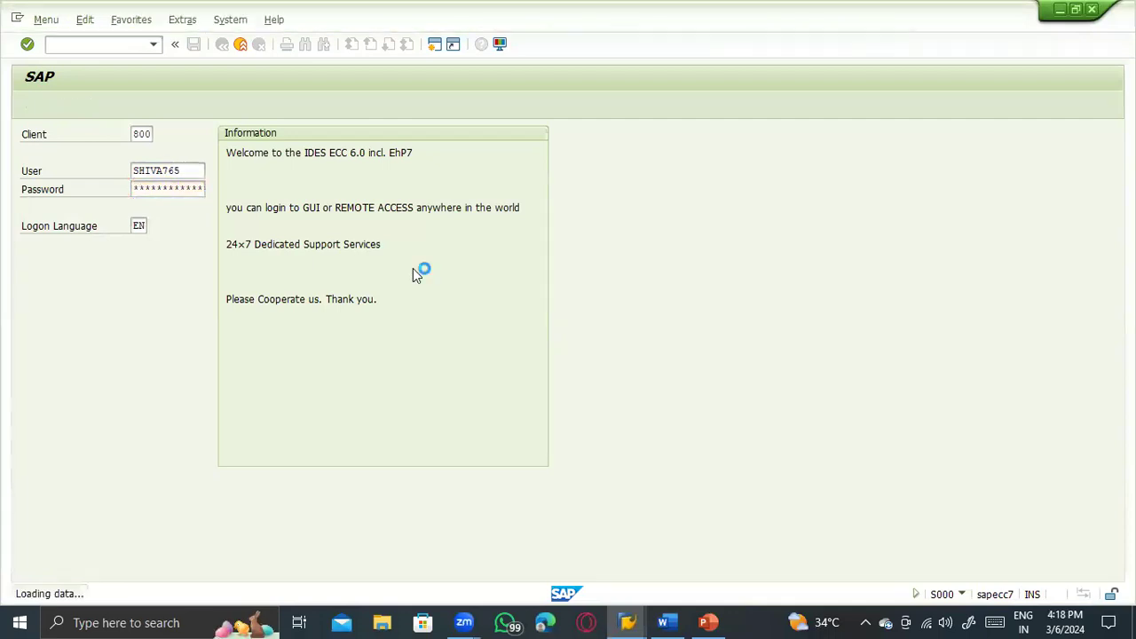
Step: Start transaction ME21N and set the vendor of the new standard purchase order to Supplier - Reynolds
{"action": "type", "text": "me21n"}
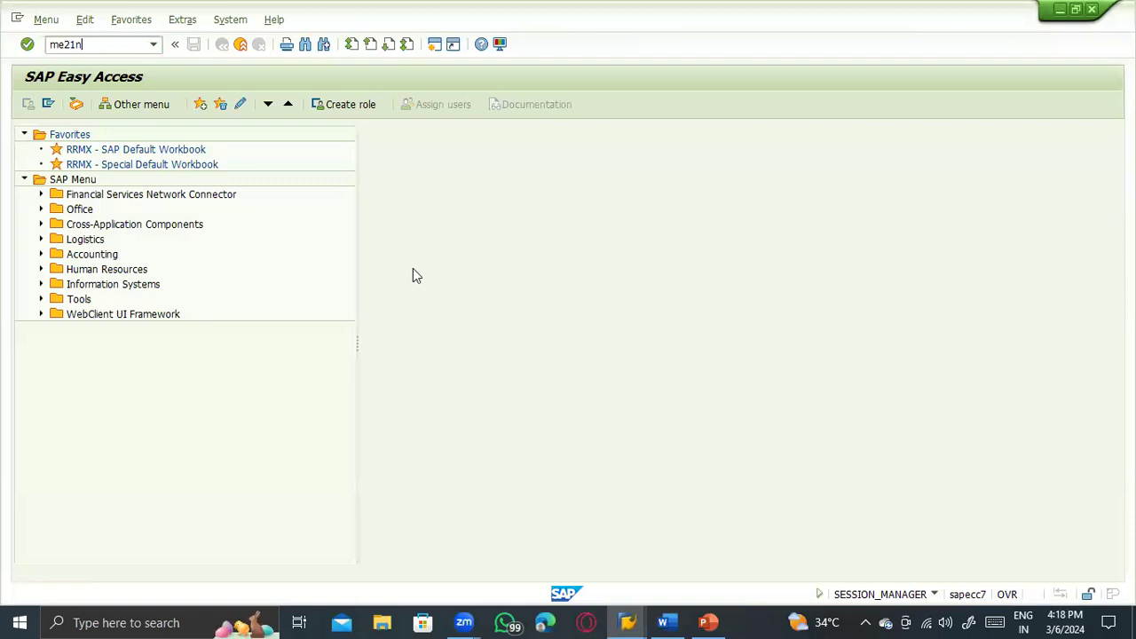
{"action": "key", "text": "Return"}
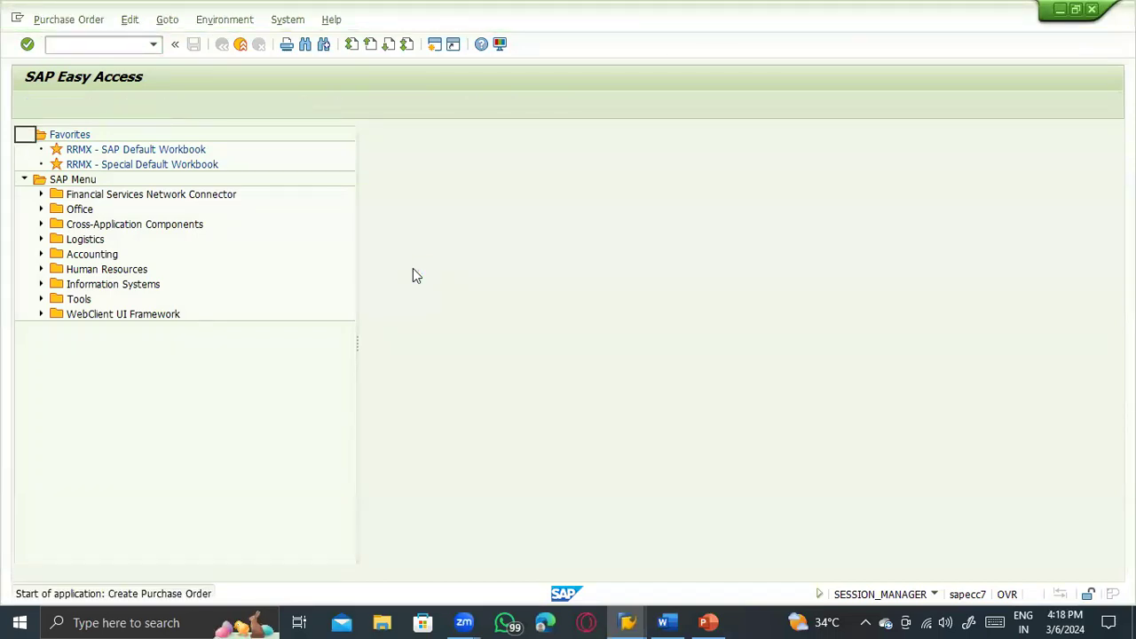
{"action": "left_click", "coordinate": [379, 134]}
{"action": "left_click", "coordinate": [373, 145]}
{"action": "key", "text": "Return"}
Step: Set the purchase order's purchasing organization to 1000, purchasing group to 000 and company code to 1000
{"action": "type", "text": "1000"}
{"action": "left_click", "coordinate": [142, 207]}
{"action": "left_click", "coordinate": [142, 223]}
{"action": "left_click", "coordinate": [142, 226]}
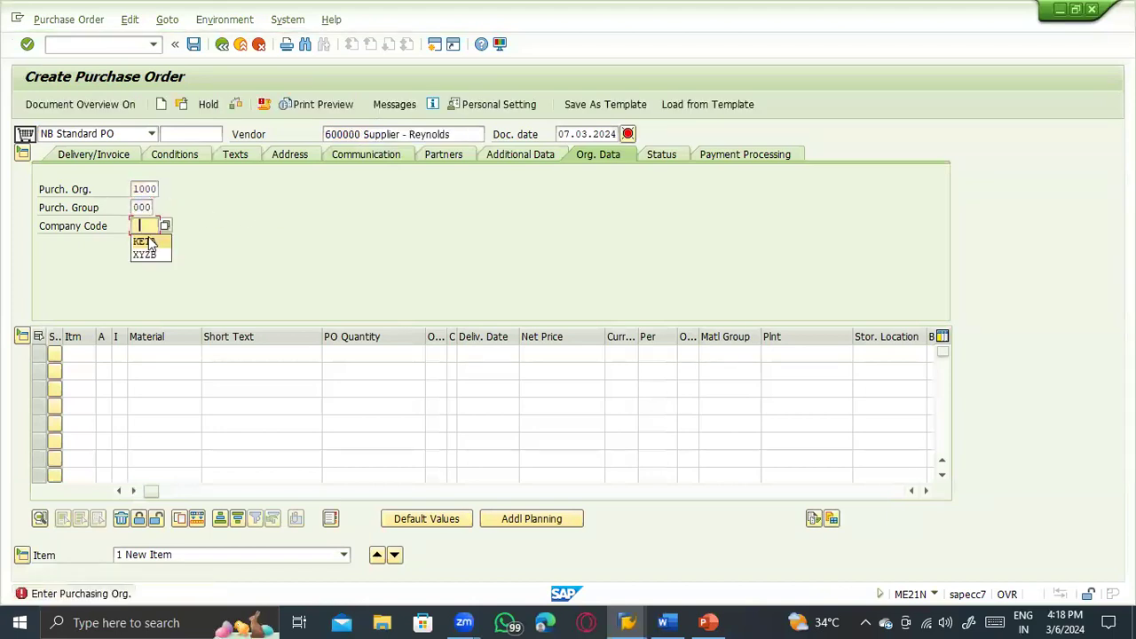
{"action": "key", "text": "BackSpace"}
{"action": "key", "text": "BackSpace"}
{"action": "key", "text": "BackSpace"}
{"action": "key", "text": "BackSpace"}
{"action": "type", "text": "1000"}
{"action": "key", "text": "Return"}
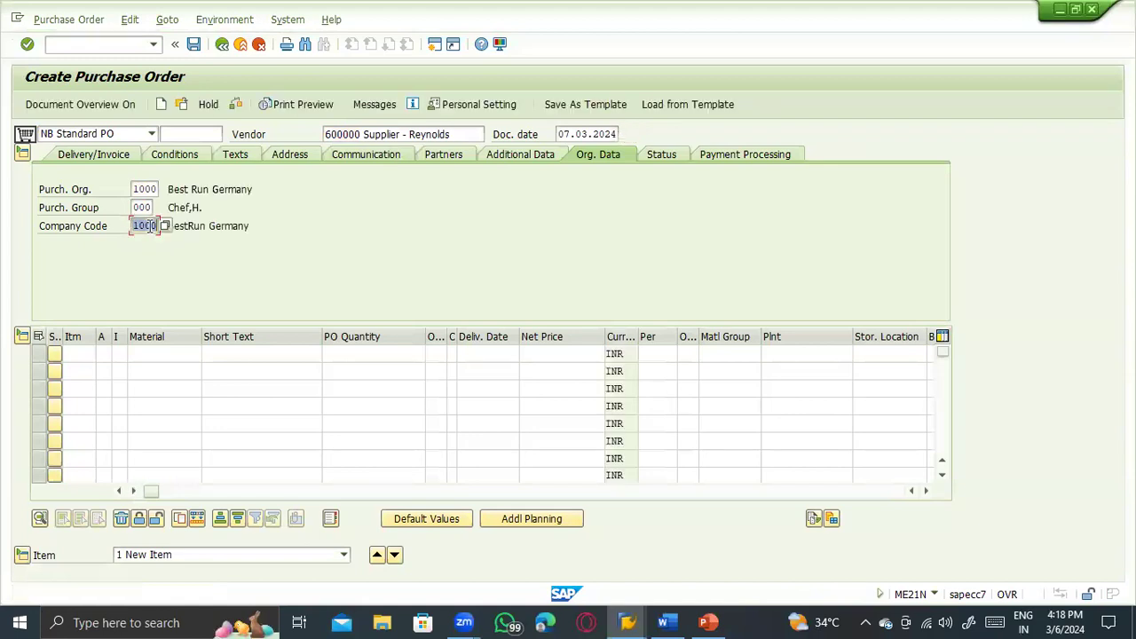
{"action": "left_click", "coordinate": [148, 354]}
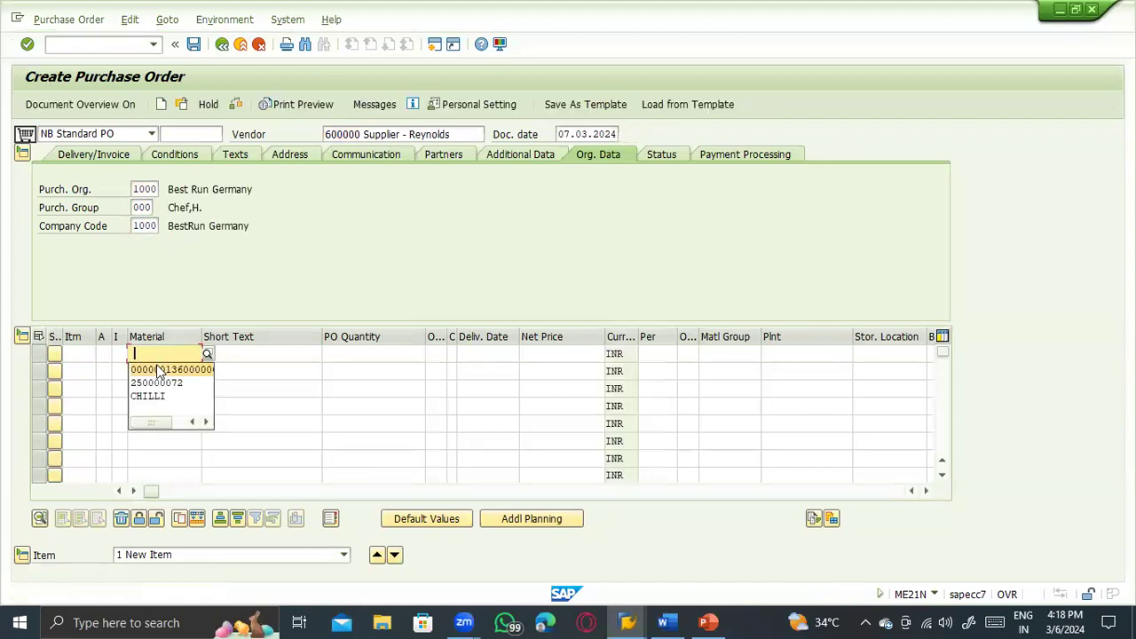
{"action": "left_click", "coordinate": [157, 369]}
{"action": "left_click", "coordinate": [788, 354]}
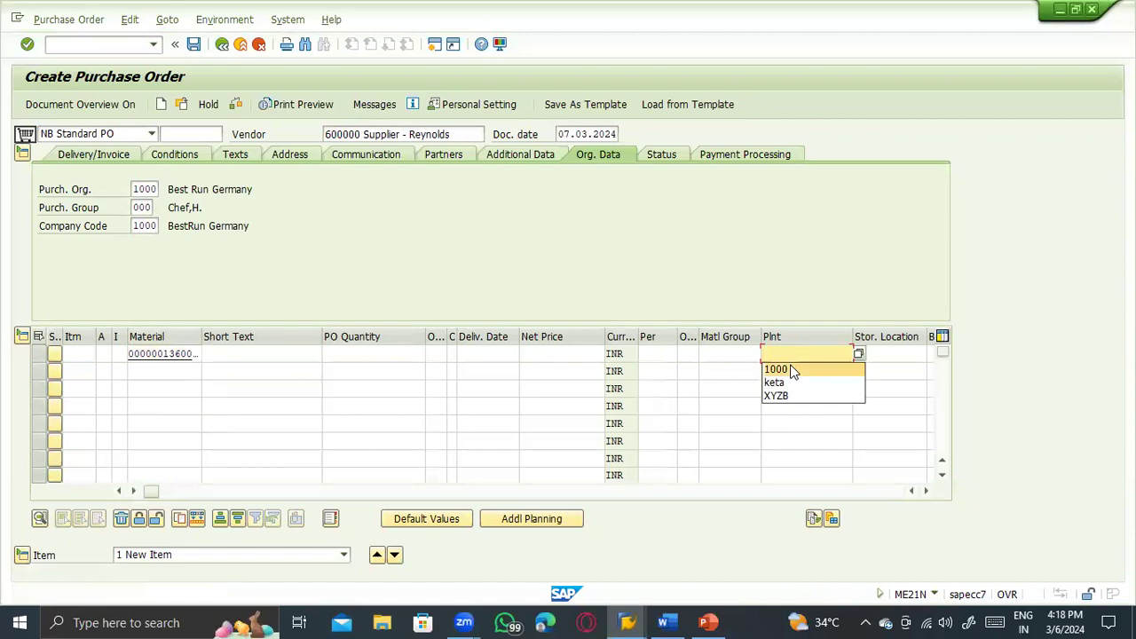
{"action": "left_click", "coordinate": [773, 369]}
{"action": "left_click", "coordinate": [371, 352]}
{"action": "type", "text": "10000"}
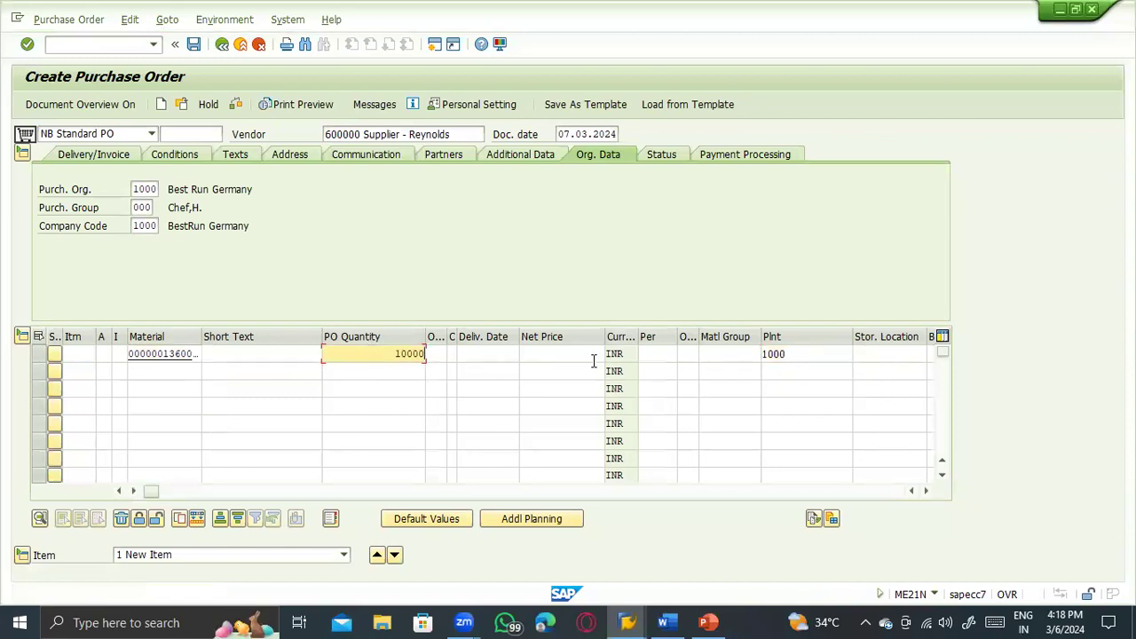
{"action": "left_click", "coordinate": [584, 355]}
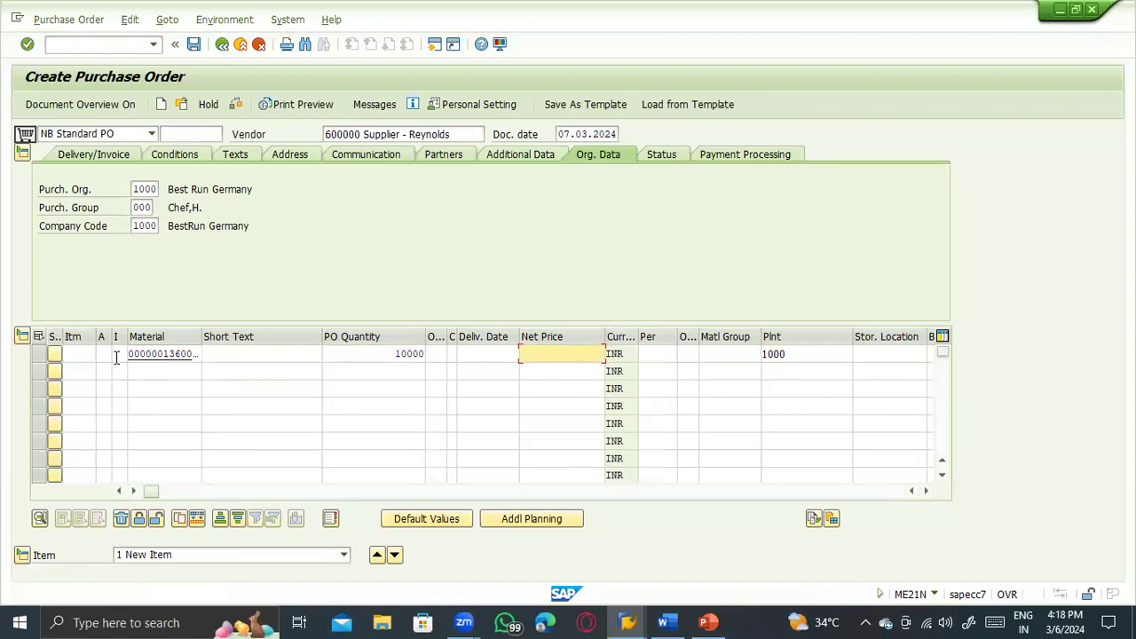
Step: Widen the item category column, assign category K (Consignment) to the first item, and confirm the entry
{"action": "left_click", "coordinate": [117, 352]}
{"action": "left_click_drag", "start_coordinate": [126, 337], "coordinate": [378, 337]}
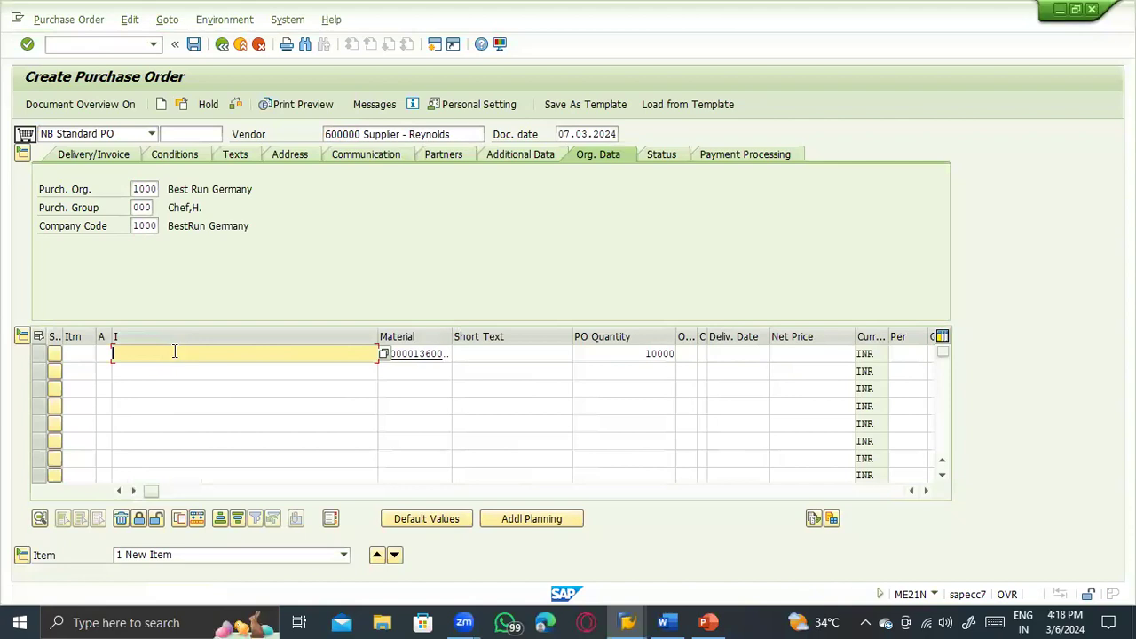
{"action": "left_click", "coordinate": [380, 354]}
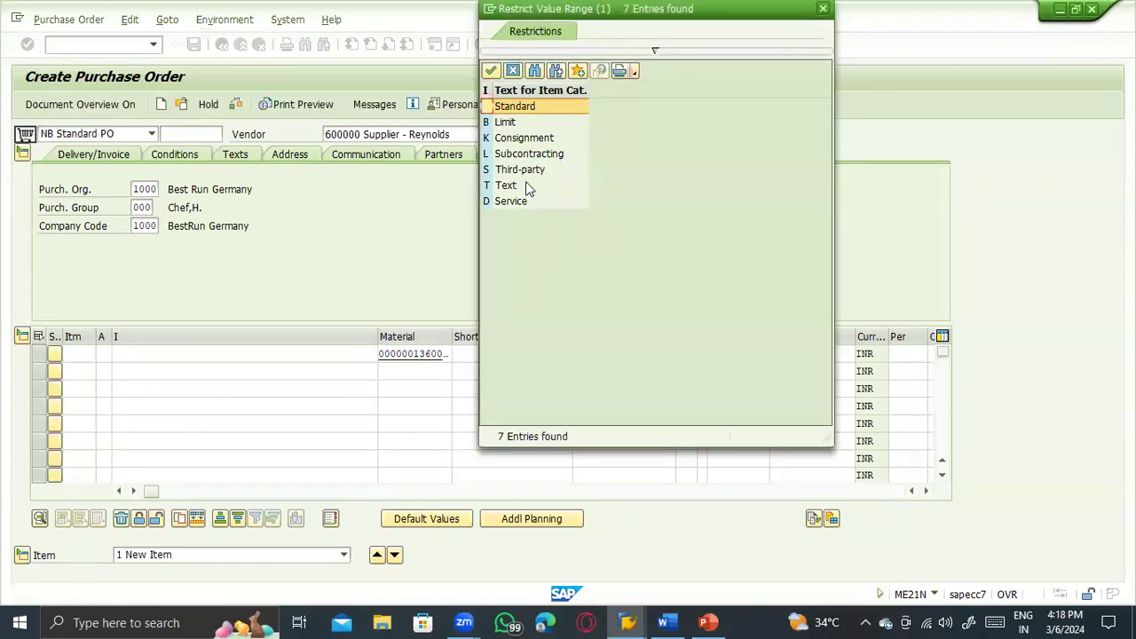
{"action": "left_click", "coordinate": [515, 143]}
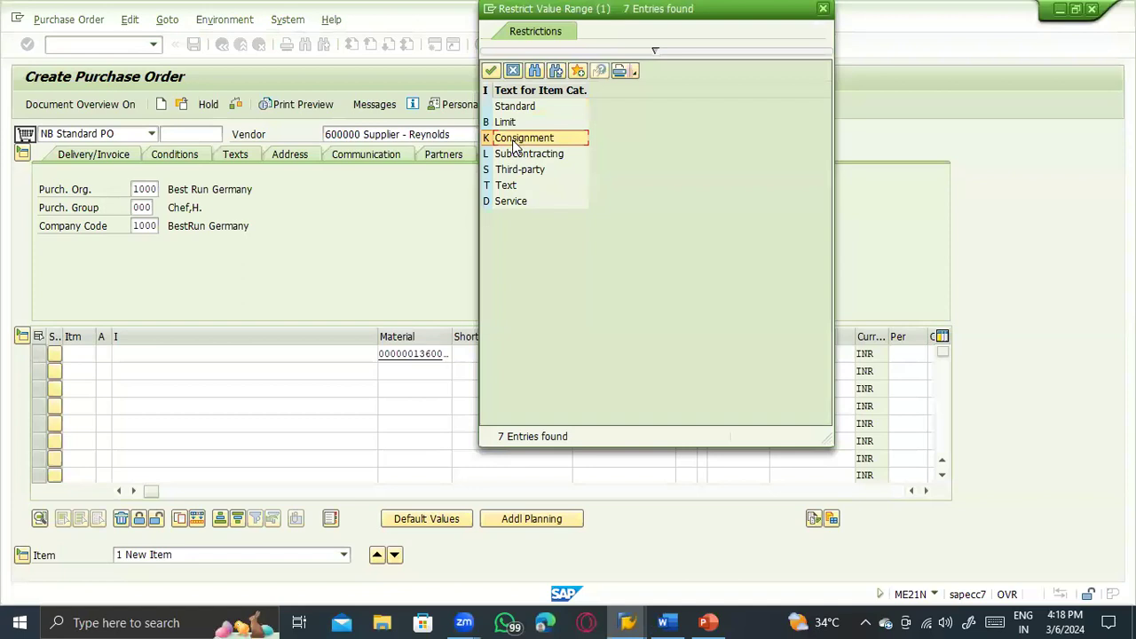
{"action": "double_click", "coordinate": [515, 142]}
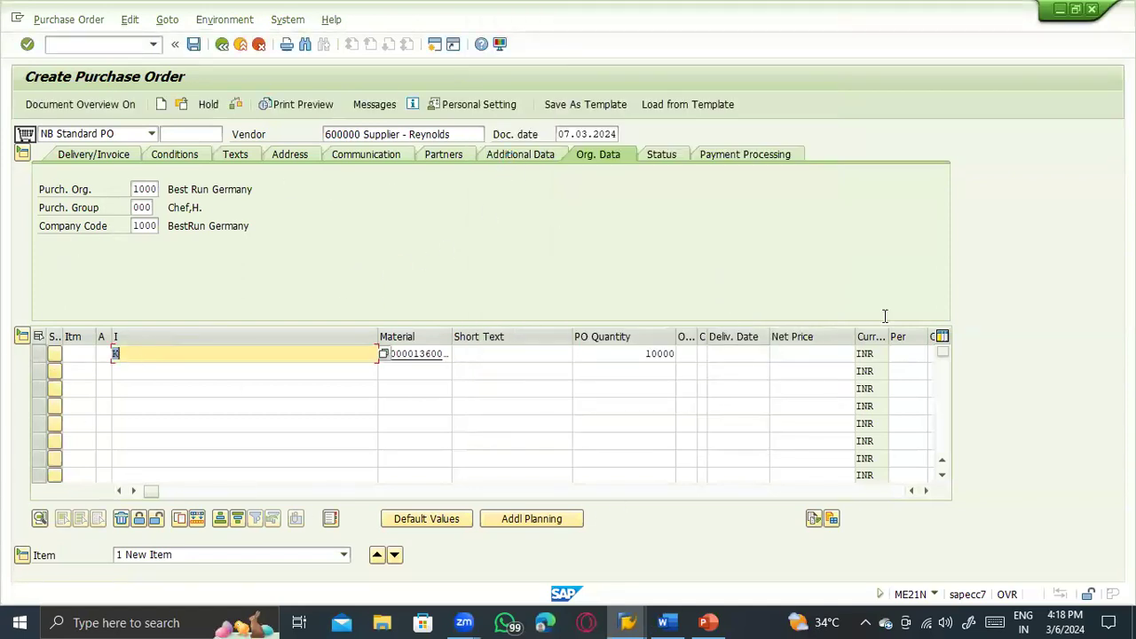
{"action": "left_click", "coordinate": [171, 354]}
{"action": "left_click", "coordinate": [462, 354]}
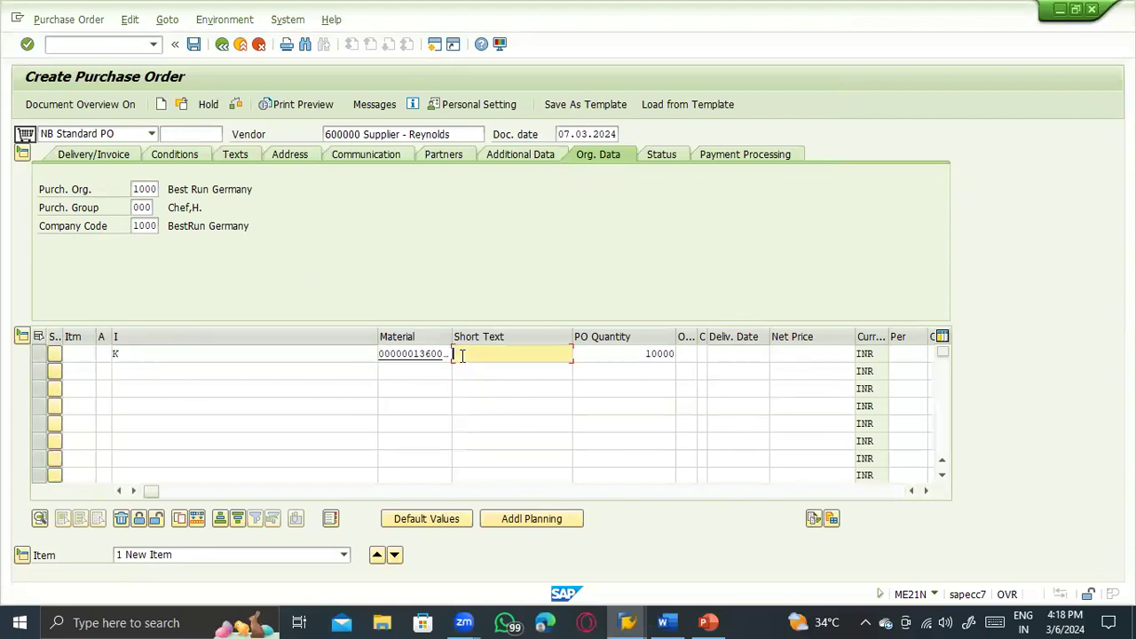
{"action": "key", "text": "Return"}
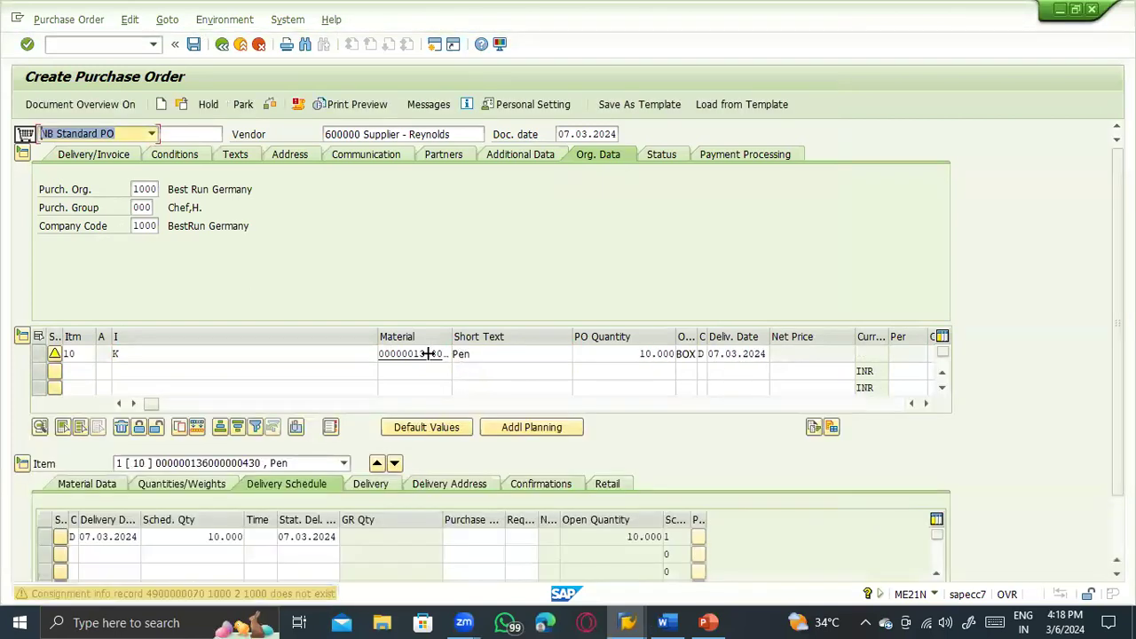
Step: Examine the consignment item's category, material, quantity, net price and plant in the item overview
{"action": "left_click", "coordinate": [169, 354]}
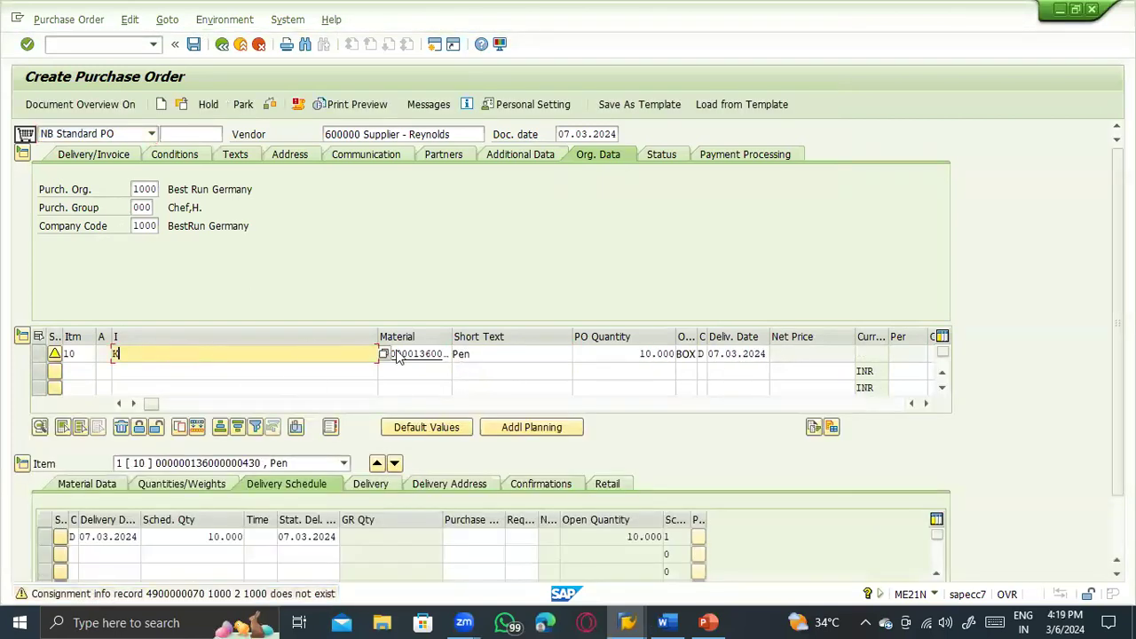
{"action": "left_click", "coordinate": [432, 353]}
{"action": "left_click", "coordinate": [620, 351]}
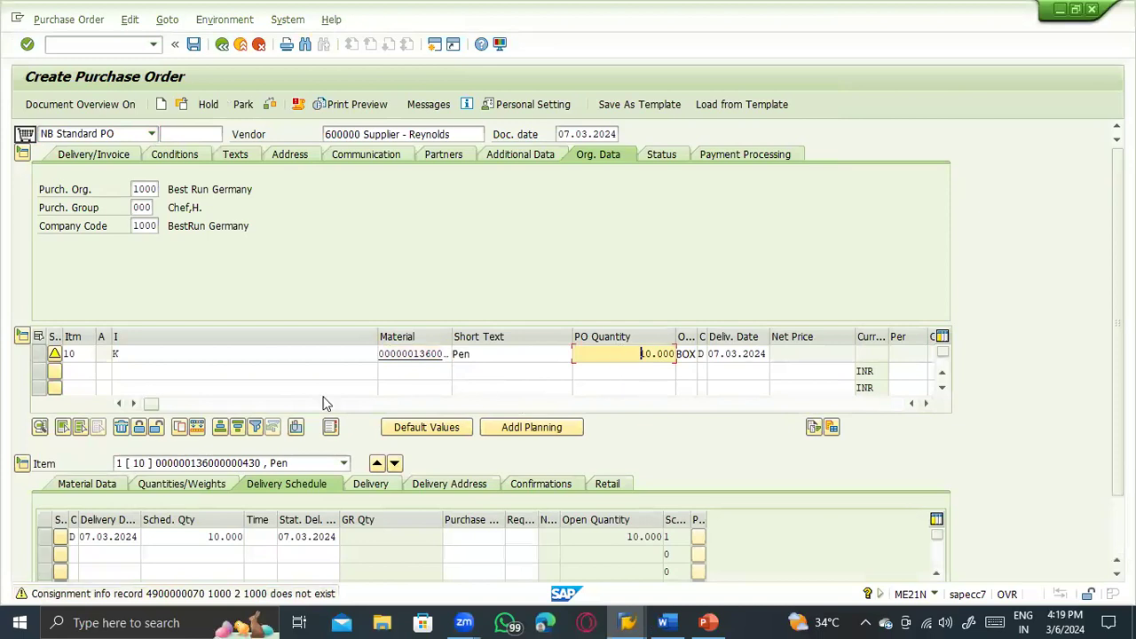
{"action": "left_click_drag", "start_coordinate": [149, 403], "coordinate": [188, 405]}
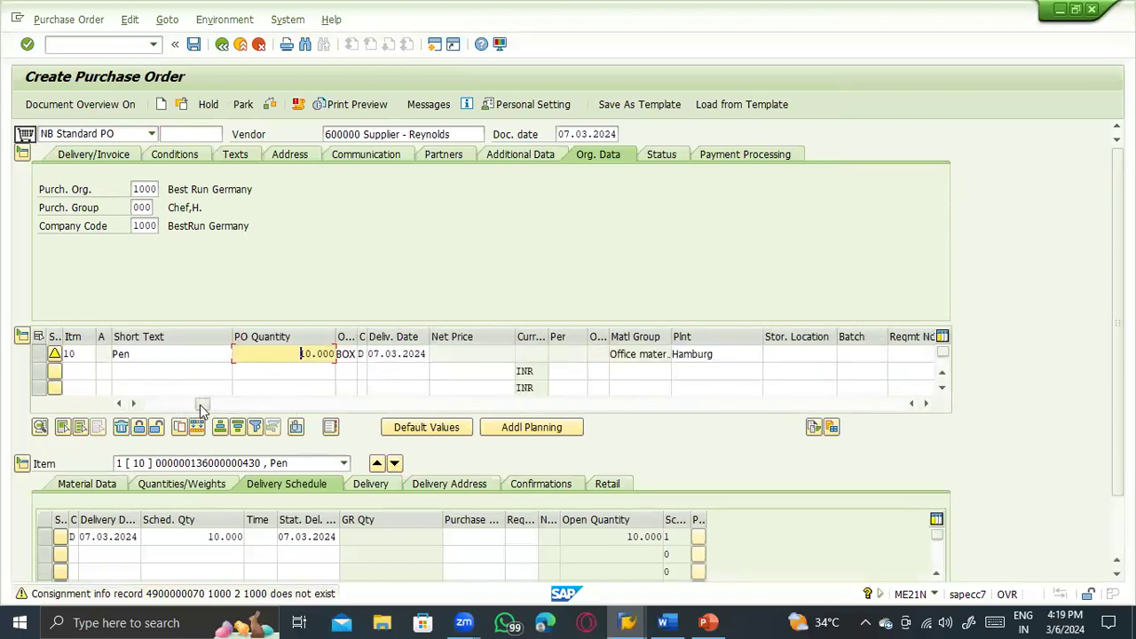
{"action": "left_click", "coordinate": [710, 355]}
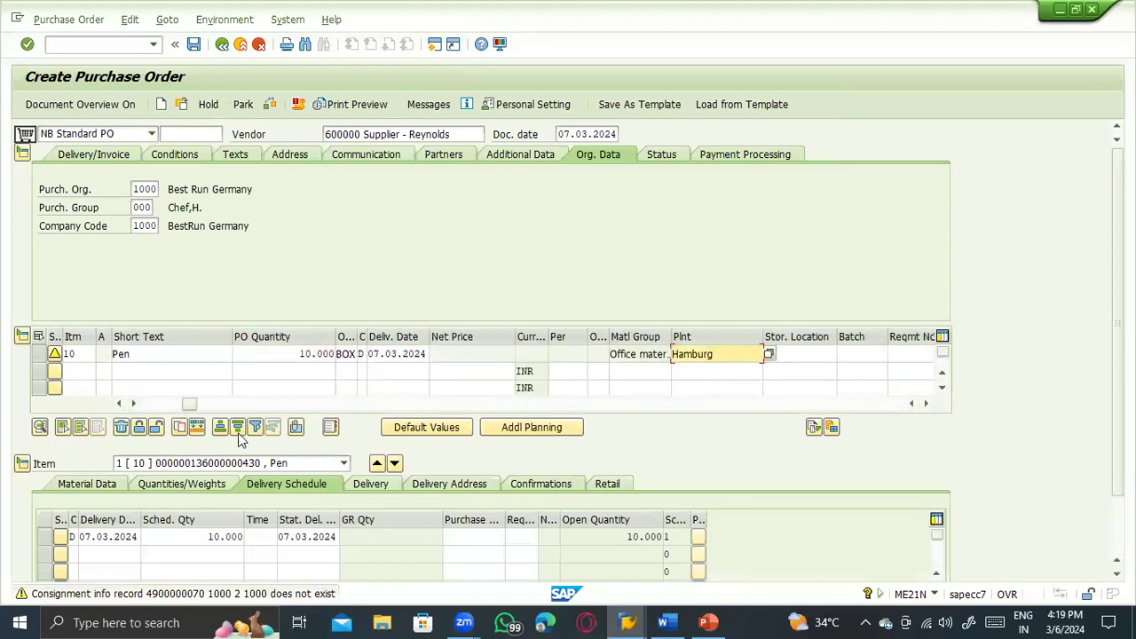
{"action": "mouse_move", "coordinate": [190, 401]}
{"action": "left_mouse_down"}
{"action": "mouse_move", "coordinate": [156, 408]}
{"action": "mouse_move", "coordinate": [209, 405]}
{"action": "left_mouse_up"}
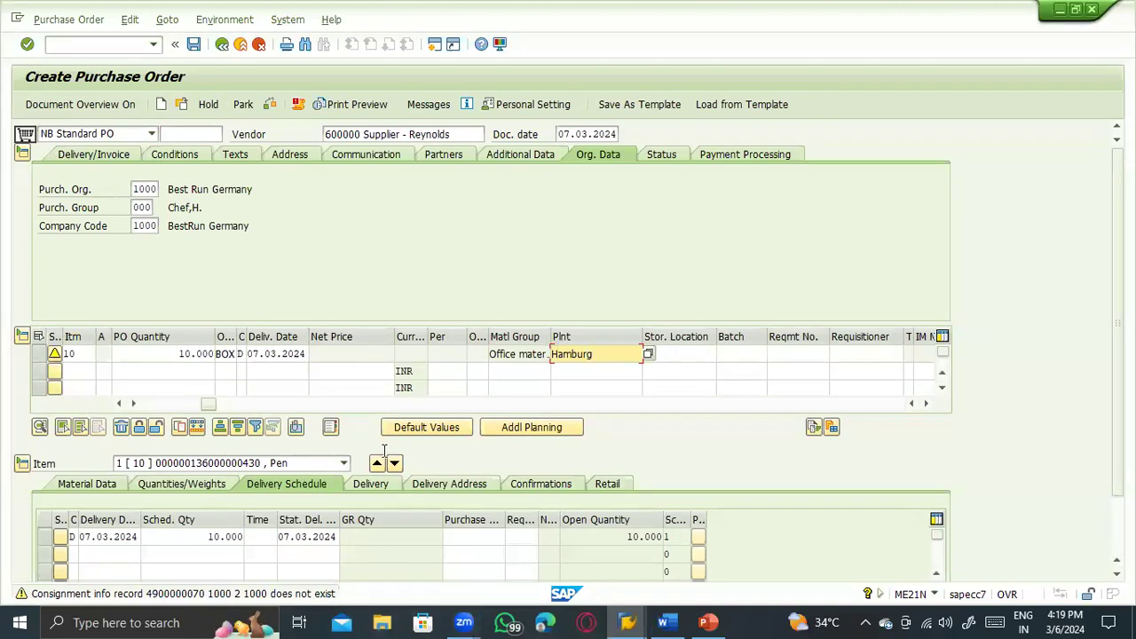
{"action": "left_click_drag", "start_coordinate": [210, 404], "coordinate": [173, 405]}
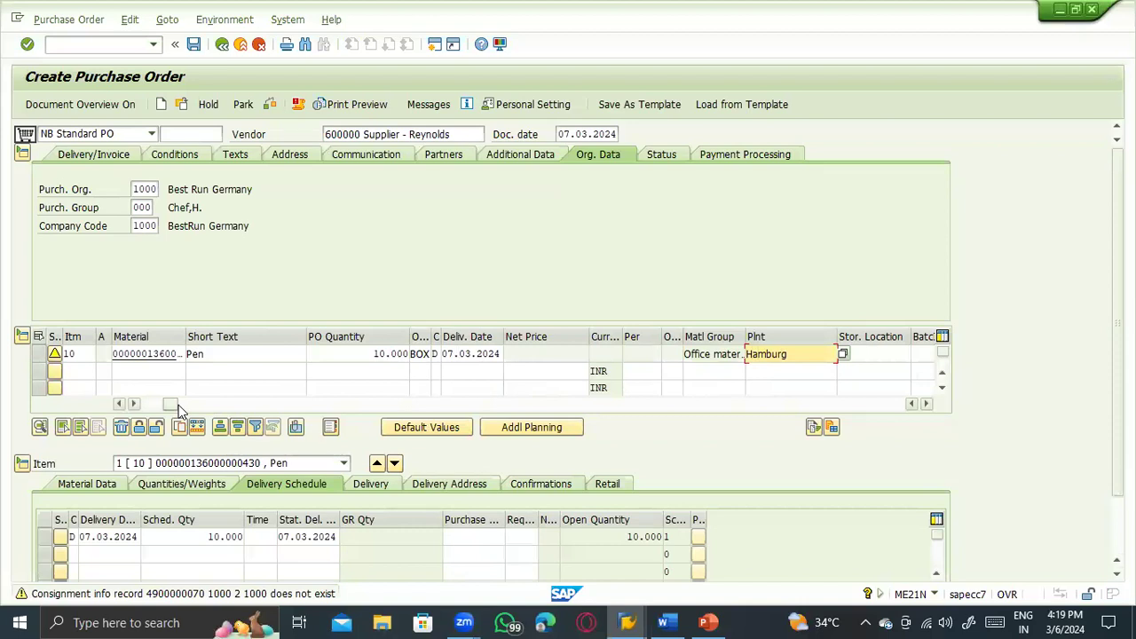
{"action": "left_click", "coordinate": [148, 405]}
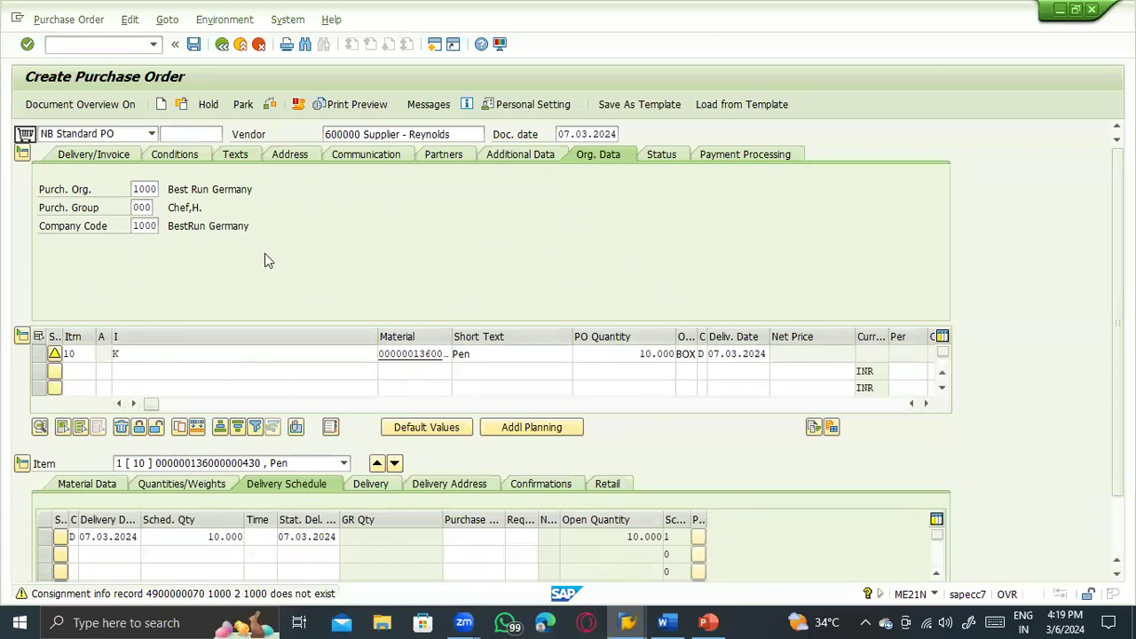
Step: Switch to the Word notes and review the numbered consignment steps from purchase order through goods issue to MRKO settlement
{"action": "key", "text": "alt+Tab"}
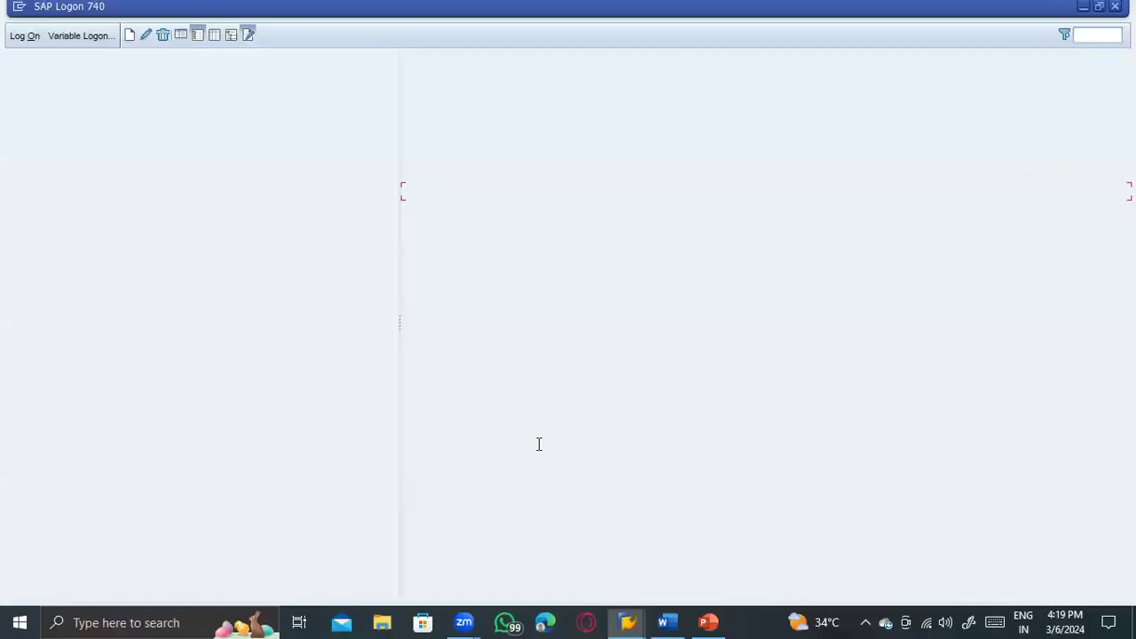
{"action": "key", "text": "alt+Tab"}
{"action": "key", "text": "alt+Tab"}
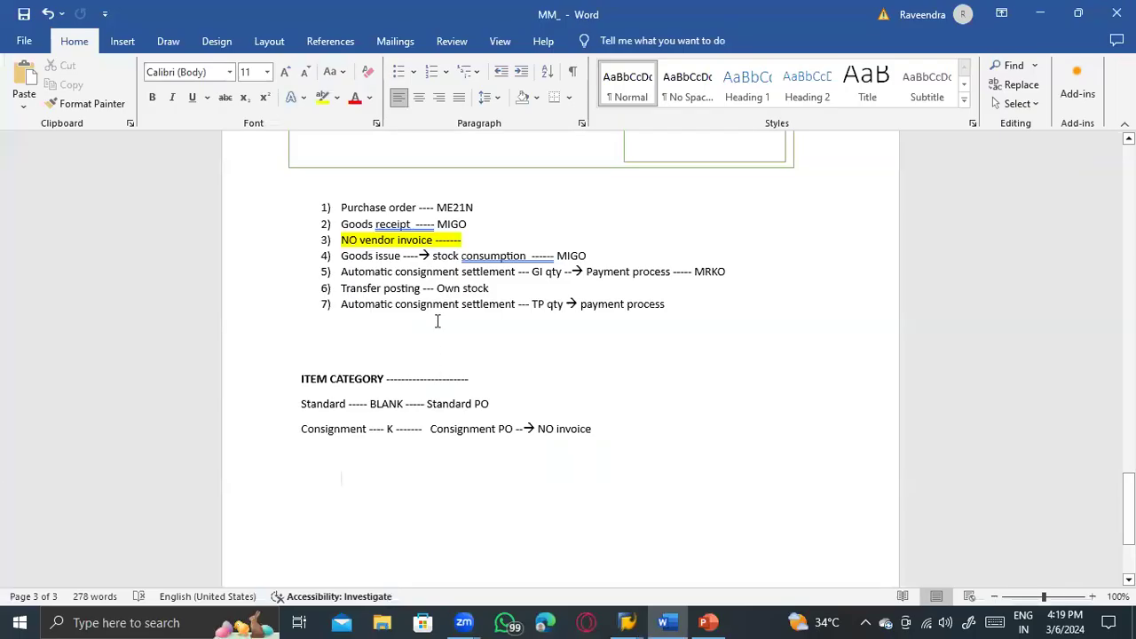
{"action": "left_click", "coordinate": [427, 228]}
{"action": "left_click", "coordinate": [437, 208]}
{"action": "left_click", "coordinate": [489, 200]}
{"action": "left_click", "coordinate": [493, 210]}
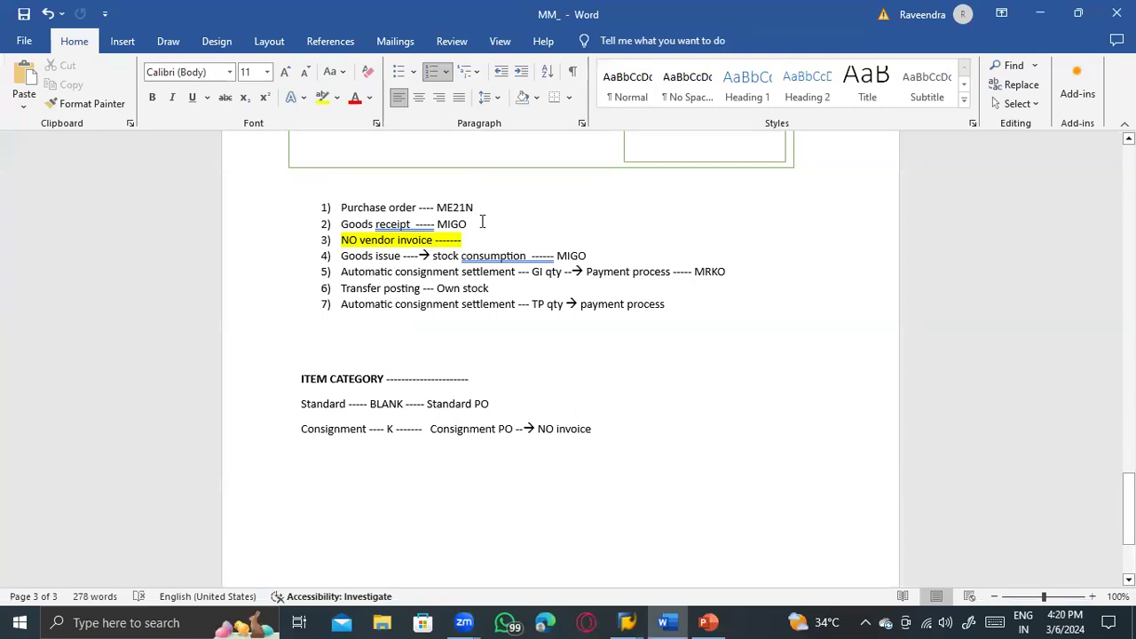
{"action": "left_click_drag", "start_coordinate": [586, 256], "coordinate": [340, 257]}
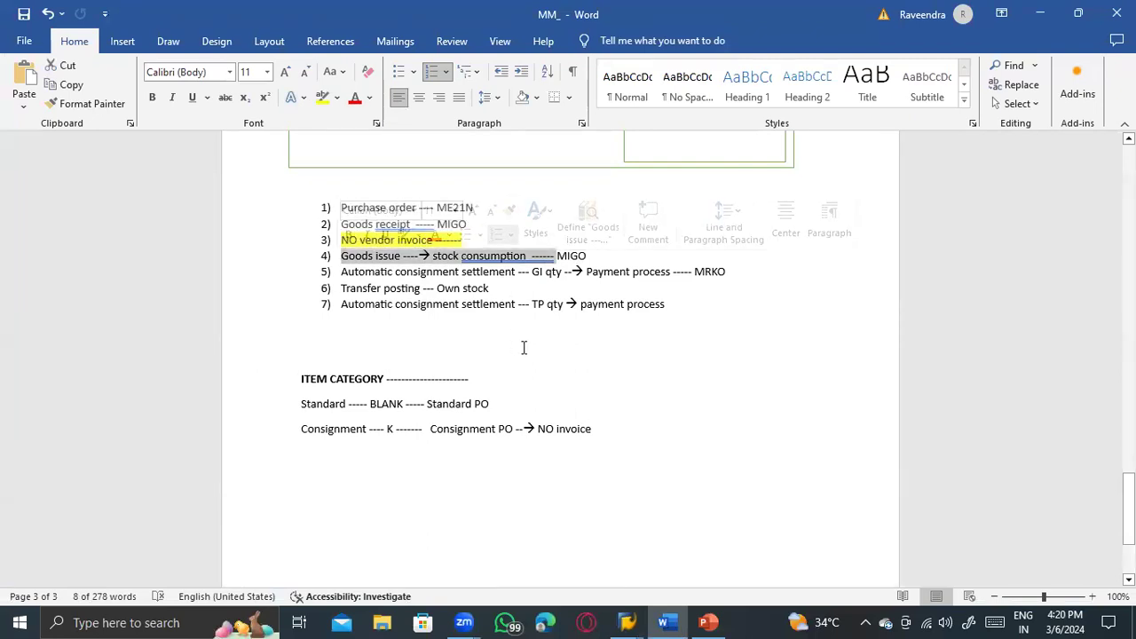
{"action": "left_click", "coordinate": [435, 288]}
{"action": "left_click", "coordinate": [587, 274]}
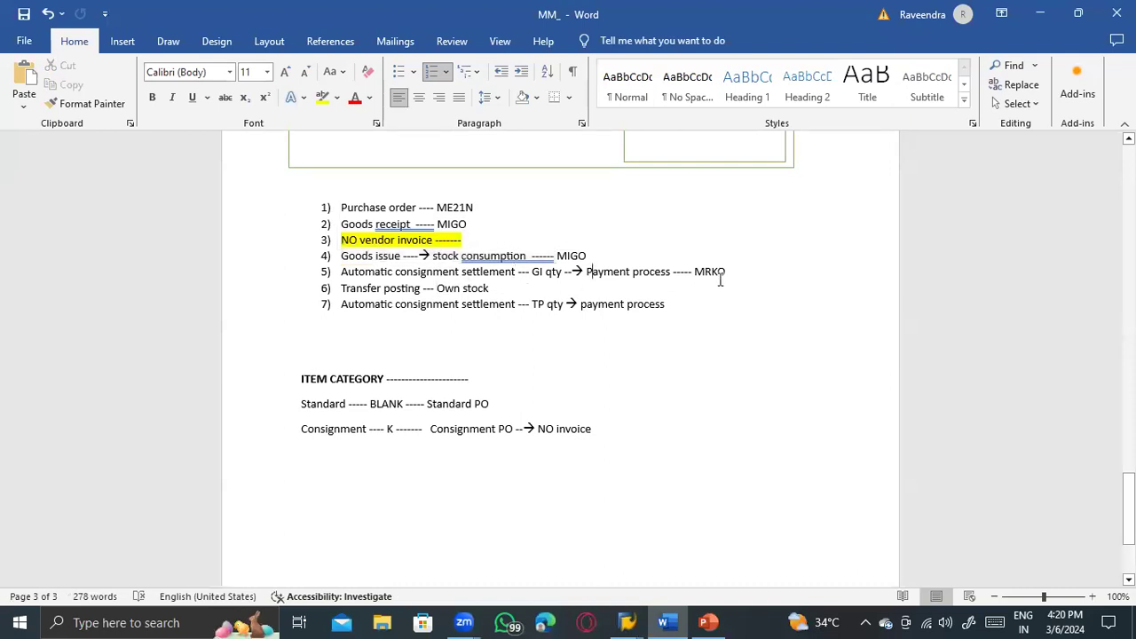
{"action": "left_click_drag", "start_coordinate": [727, 270], "coordinate": [610, 273]}
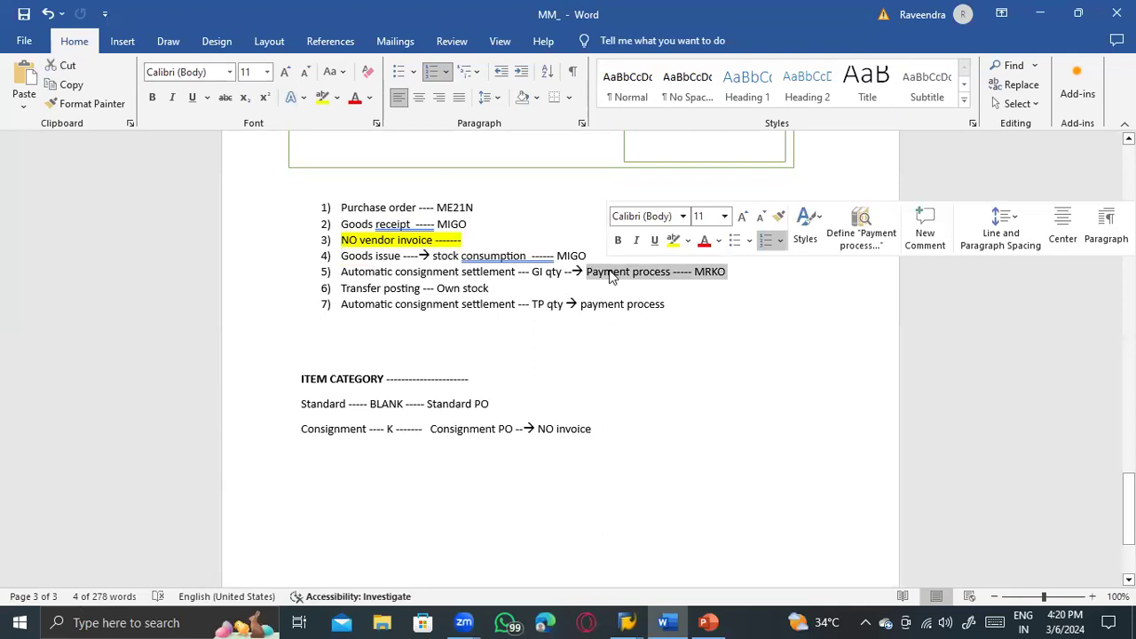
Step: Add the heading line "Info record -------" below the Consignment item category line, leaving a blank line between them
{"action": "left_click", "coordinate": [626, 441]}
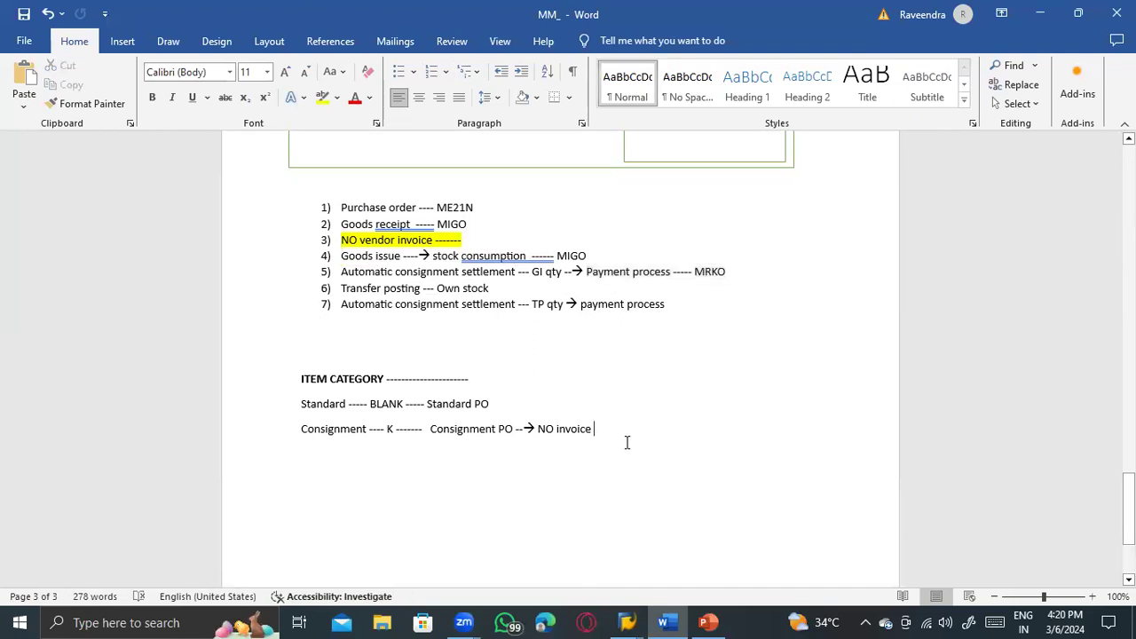
{"action": "key", "text": "Return"}
{"action": "key", "text": "Return"}
{"action": "type", "text": "In"}
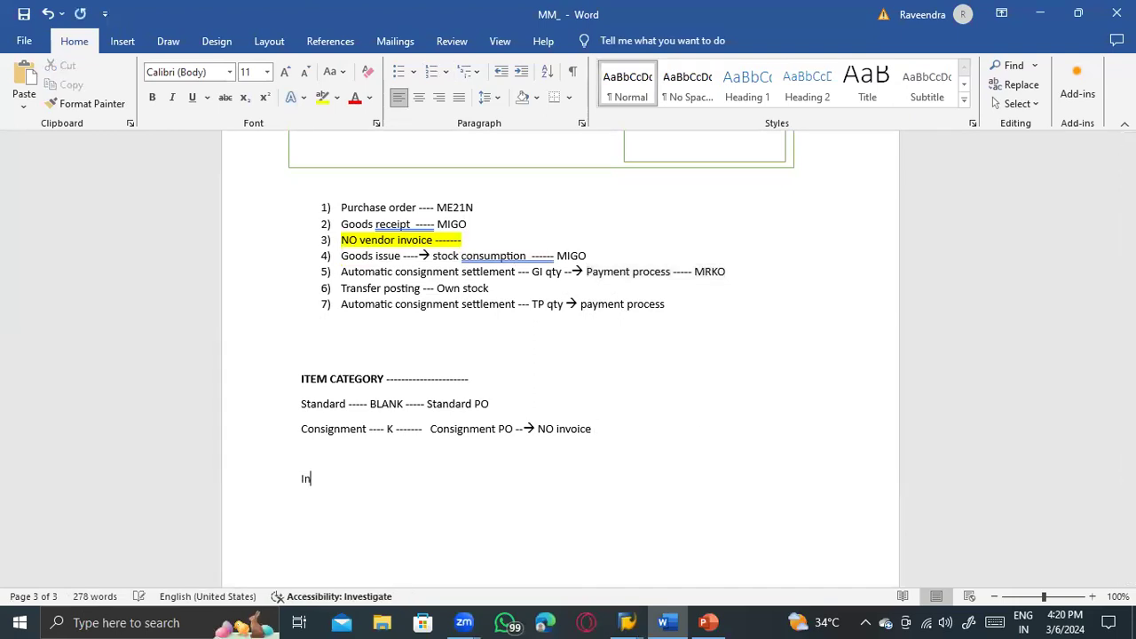
{"action": "type", "text": "fo record -------"}
{"action": "key", "text": "Return"}
Step: Write "Vendor / Material / Purchasing org / Plant ---- Price" under the Info record heading
{"action": "type", "text": "Vendor / Material ."}
{"action": "key", "text": "BackSpace"}
{"action": "type", "text": "/ Purchaisng or"}
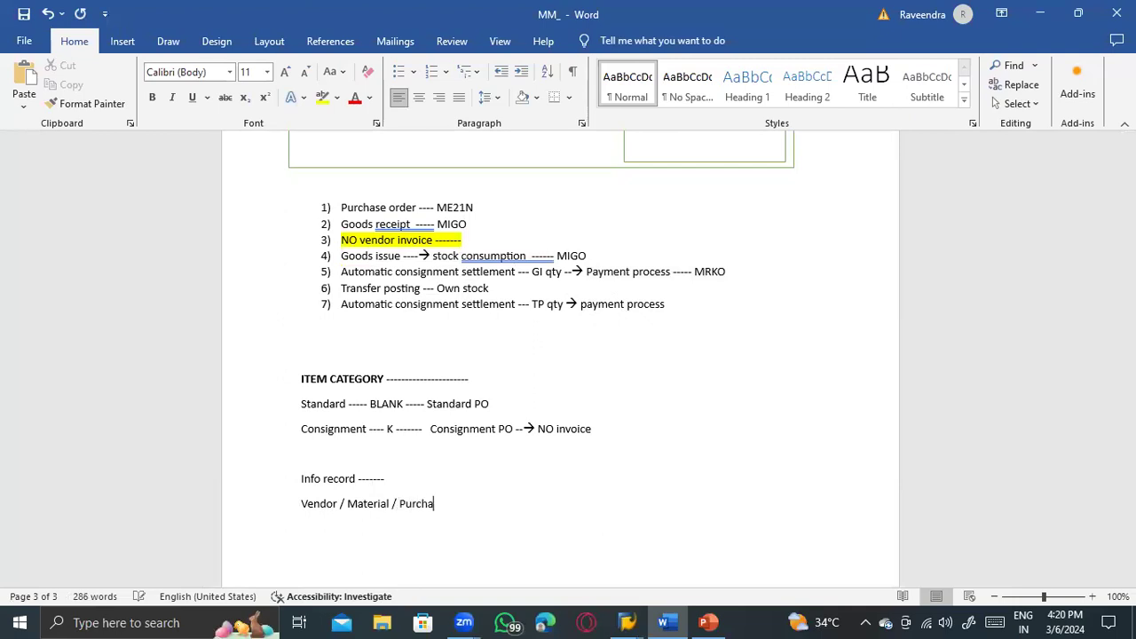
{"action": "key", "text": "BackSpace"}
{"action": "key", "text": "BackSpace"}
{"action": "key", "text": "BackSpace"}
{"action": "key", "text": "BackSpace"}
{"action": "key", "text": "BackSpace"}
{"action": "key", "text": "BackSpace"}
{"action": "key", "text": "BackSpace"}
{"action": "type", "text": "sing org / Plant ---- Price"}
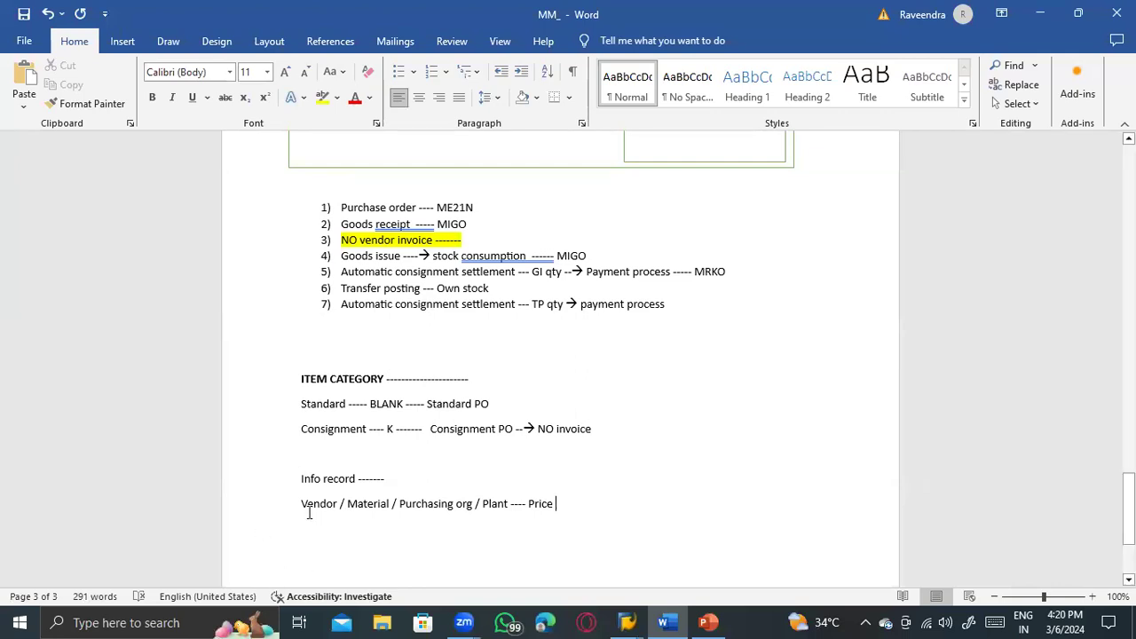
Step: Insert "/ info category ( consignment)" after Plant in the info record line
{"action": "left_click_drag", "start_coordinate": [315, 508], "coordinate": [511, 506]}
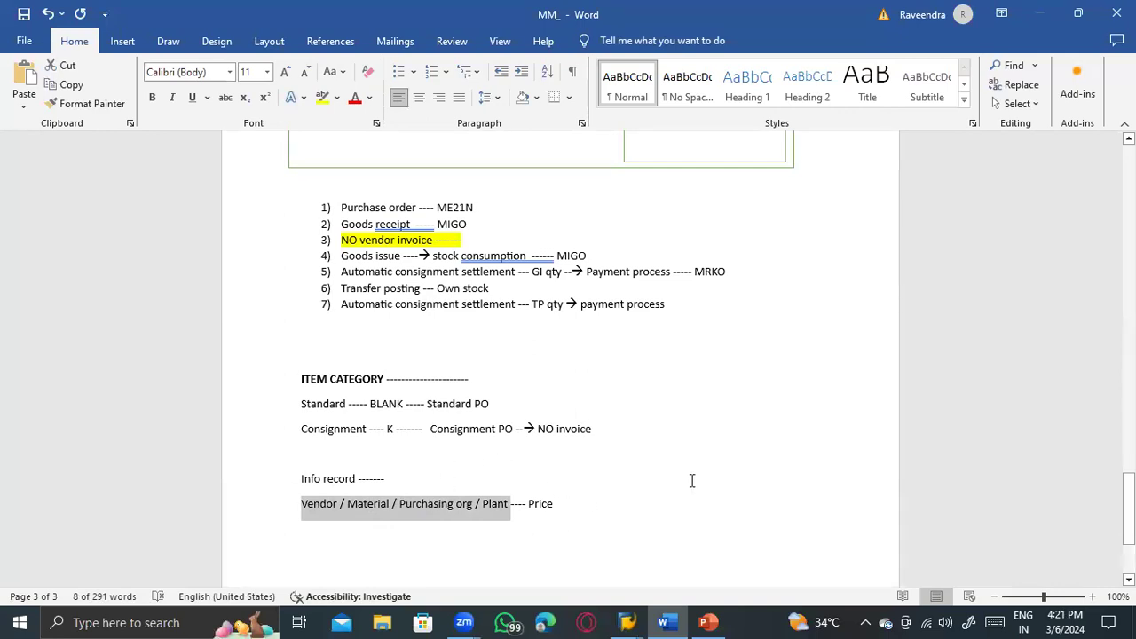
{"action": "left_click", "coordinate": [512, 503]}
{"action": "type", "text": "/ info category "}
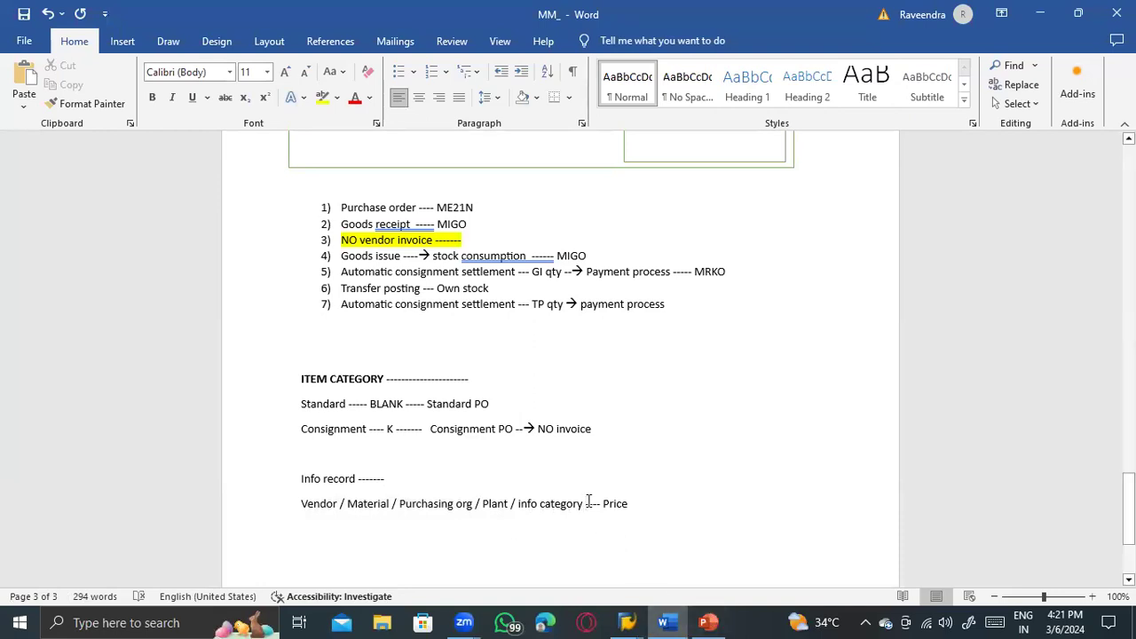
{"action": "type", "text": "( consignment)"}
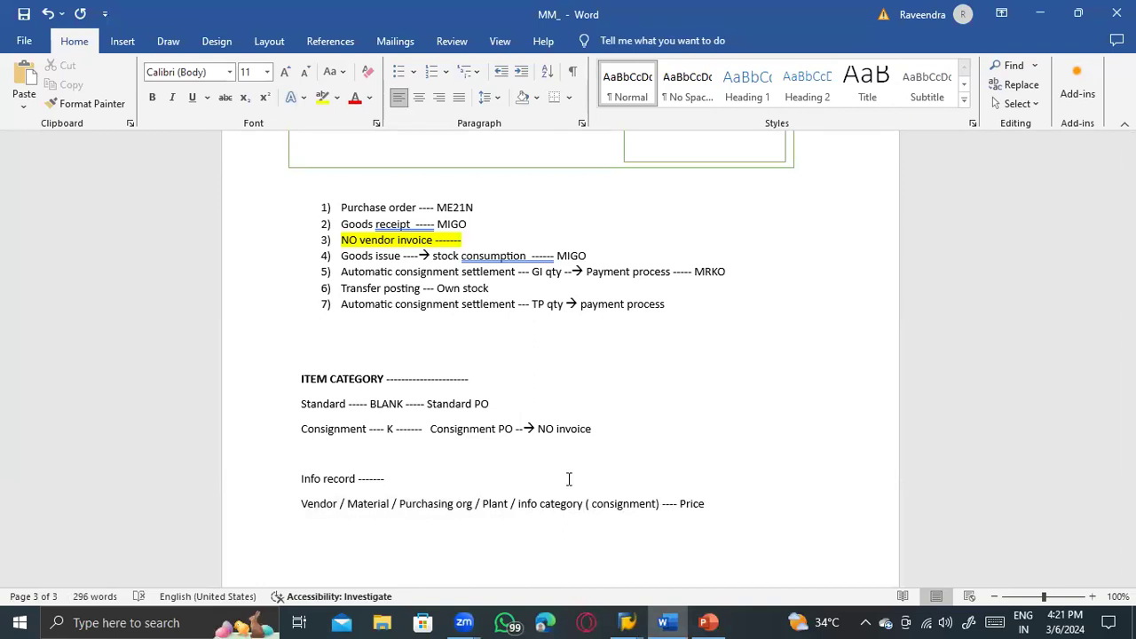
{"action": "left_click_drag", "start_coordinate": [303, 503], "coordinate": [658, 504]}
{"action": "left_click", "coordinate": [703, 513]}
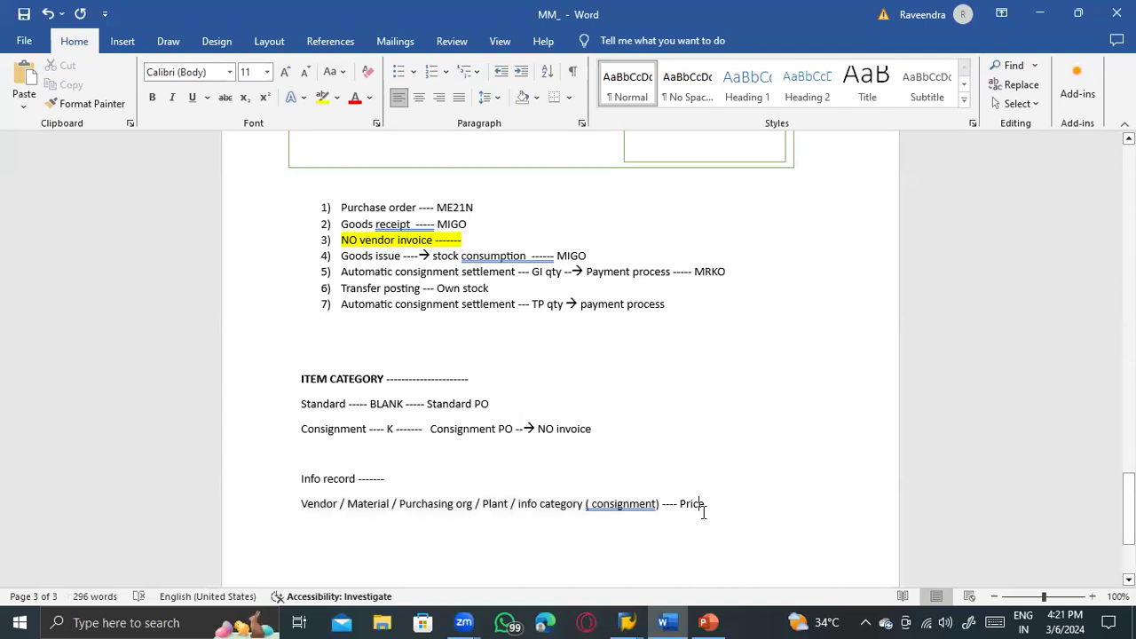
Step: Add the line "ME11 ---- Create info record" below the info record key fields, followed by blank lines
{"action": "left_click", "coordinate": [397, 272]}
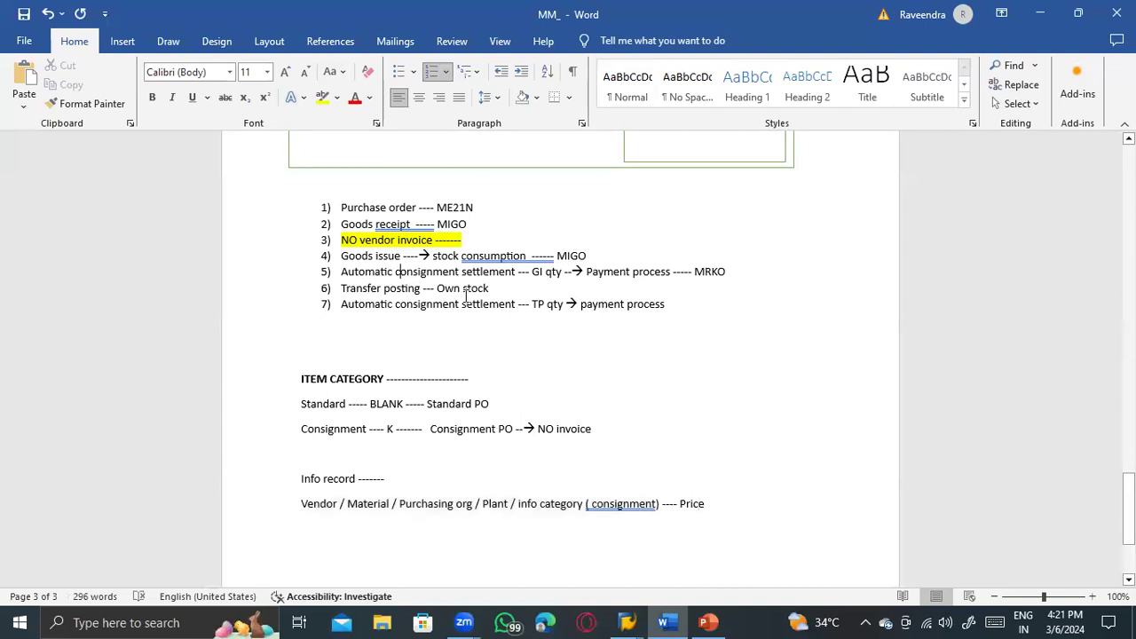
{"action": "left_click", "coordinate": [707, 517]}
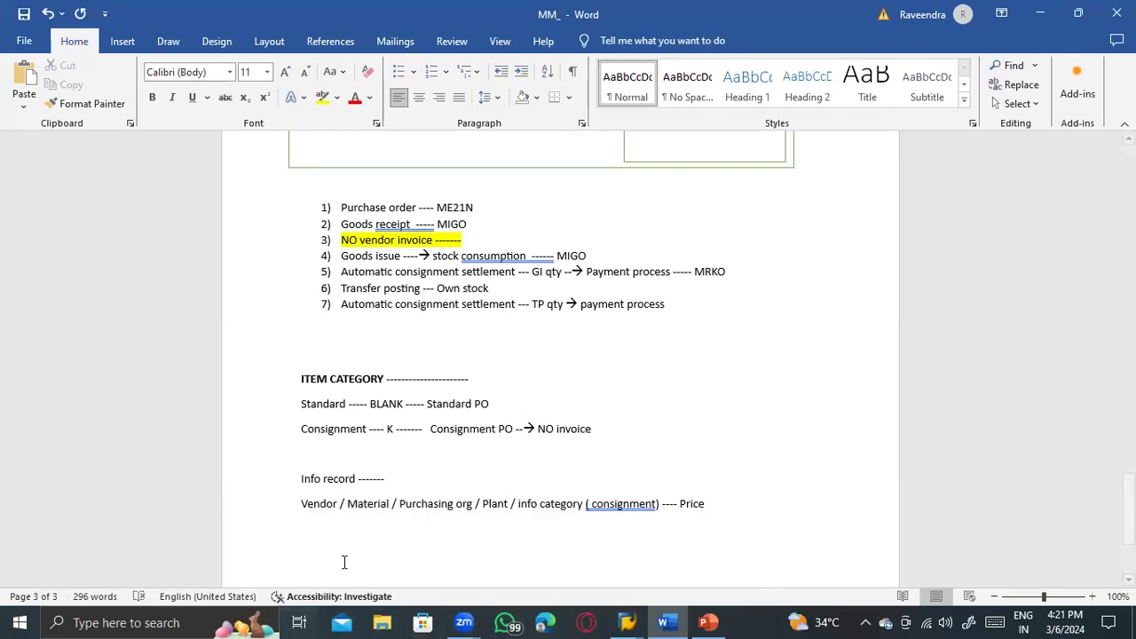
{"action": "scroll", "coordinate": [345, 555], "scroll_direction": "down", "scroll_amount": 2}
{"action": "left_click", "coordinate": [339, 461]}
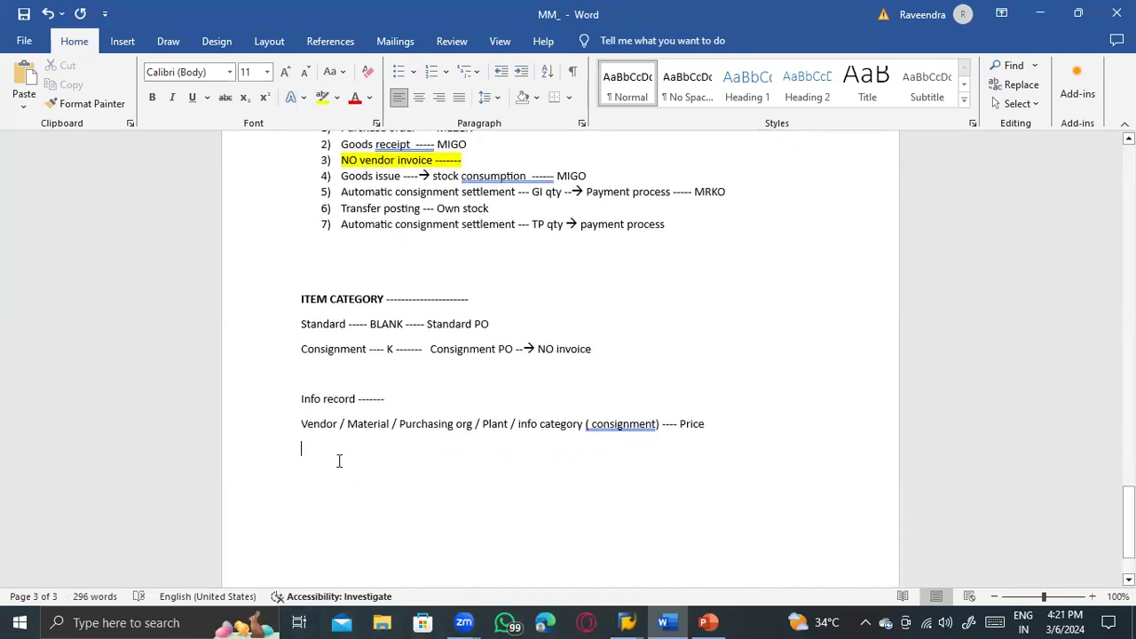
{"action": "type", "text": "ME11 ----"}
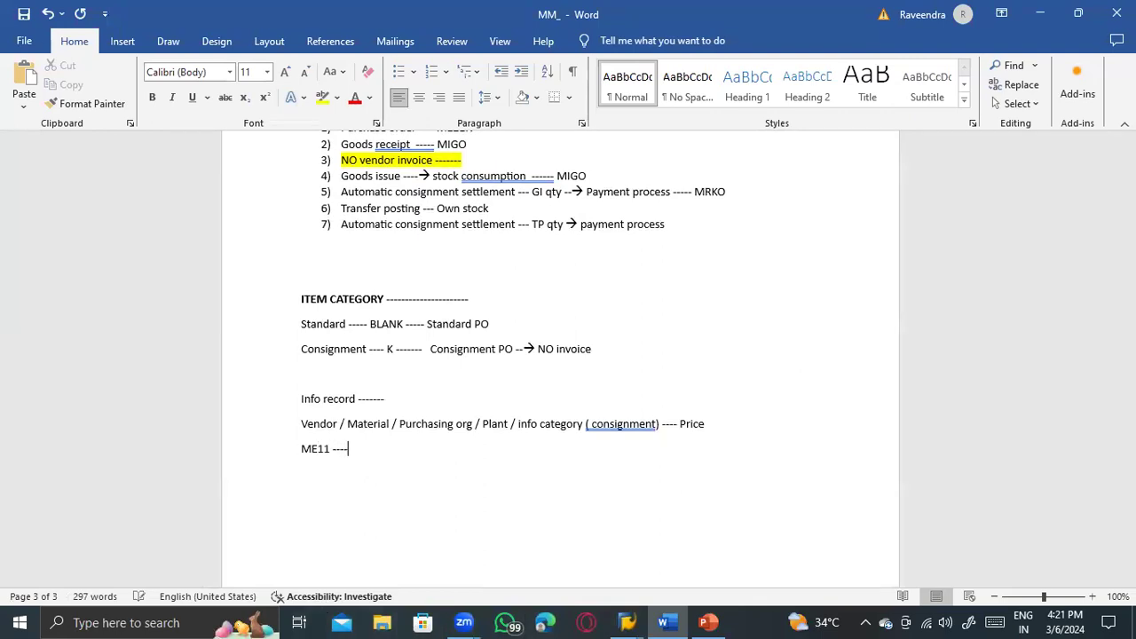
{"action": "type", "text": " Create info record"}
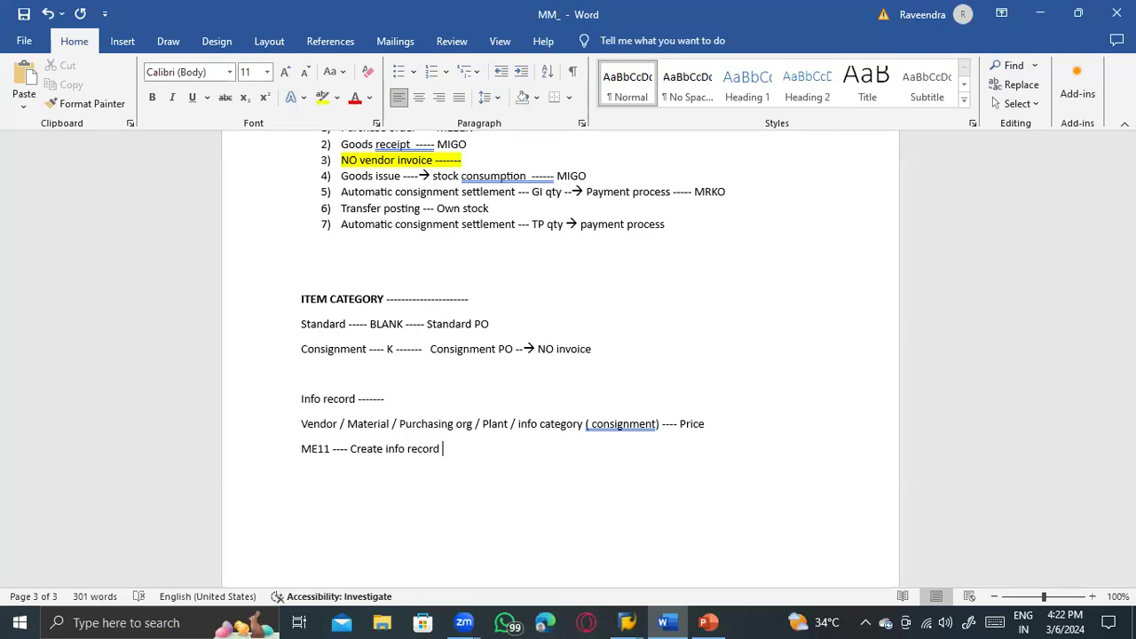
{"action": "key", "text": "Return"}
{"action": "key", "text": "Return"}
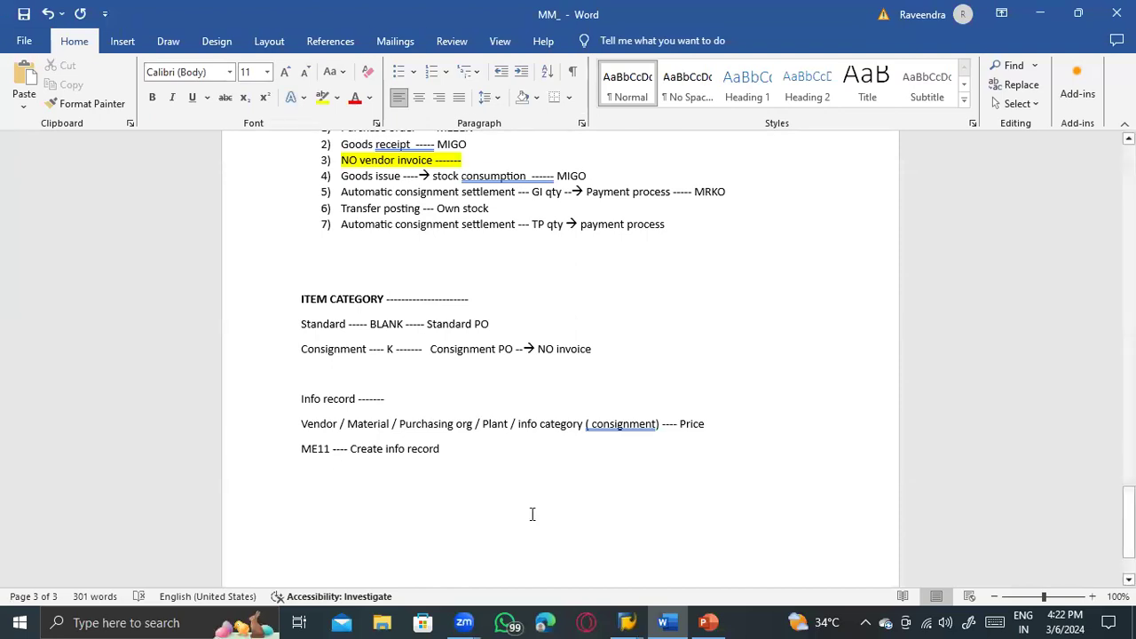
Step: Switch to the SAP purchase order, check its material and purchasing organization, and open ME11 in a new session with /ome11
{"action": "left_click", "coordinate": [641, 617]}
{"action": "left_click", "coordinate": [711, 558]}
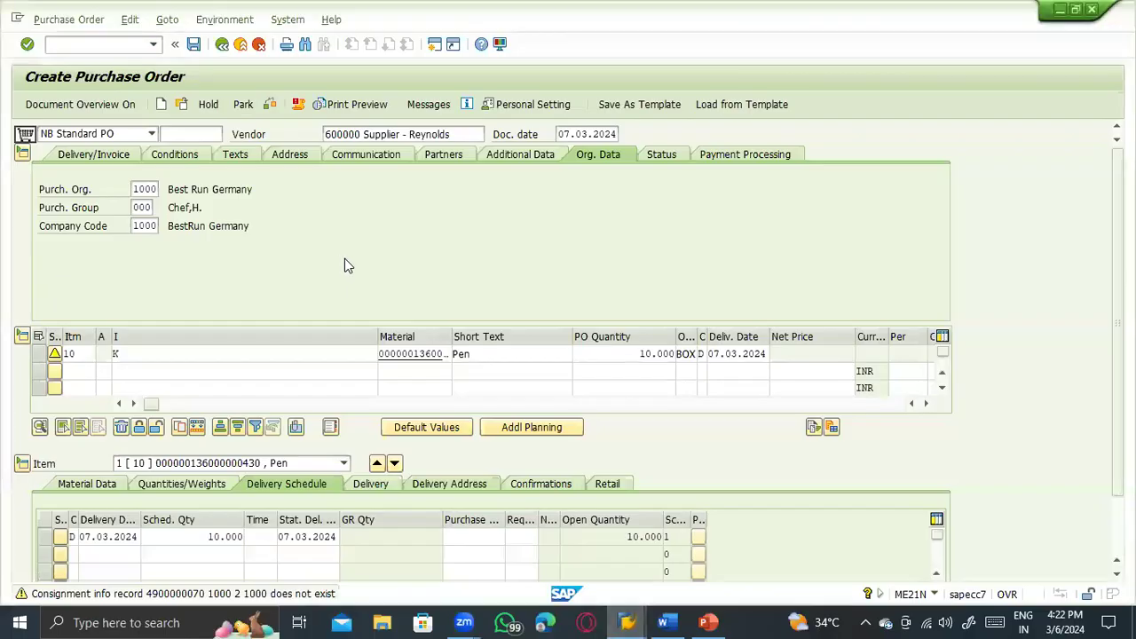
{"action": "left_click_drag", "start_coordinate": [184, 336], "coordinate": [94, 355]}
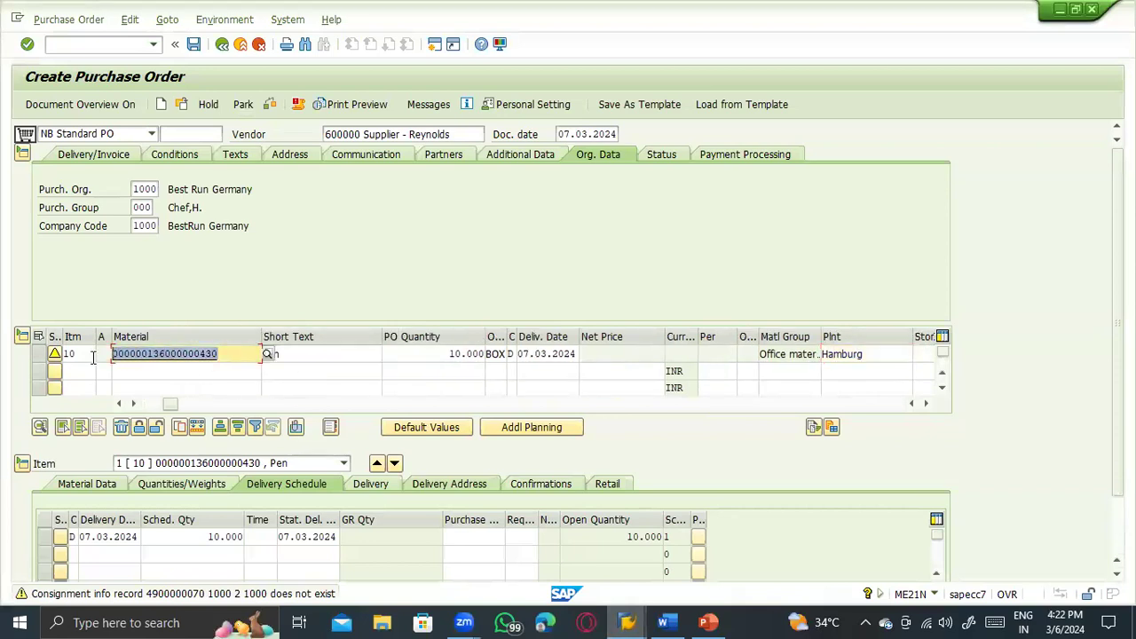
{"action": "left_click", "coordinate": [154, 189]}
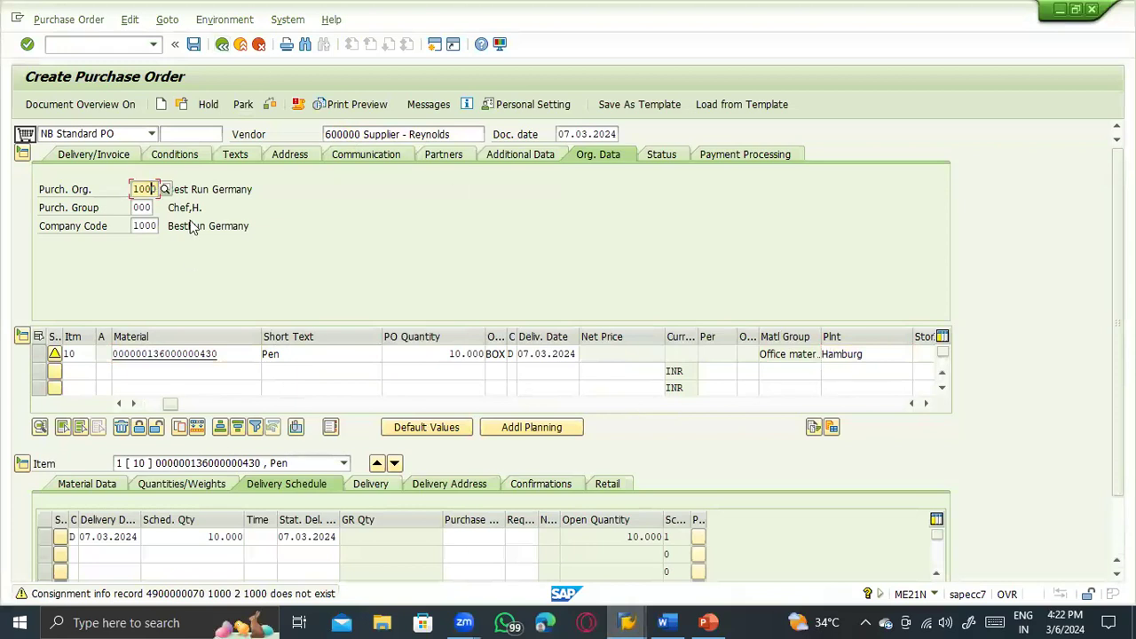
{"action": "left_click", "coordinate": [81, 46]}
{"action": "type", "text": "/ome11"}
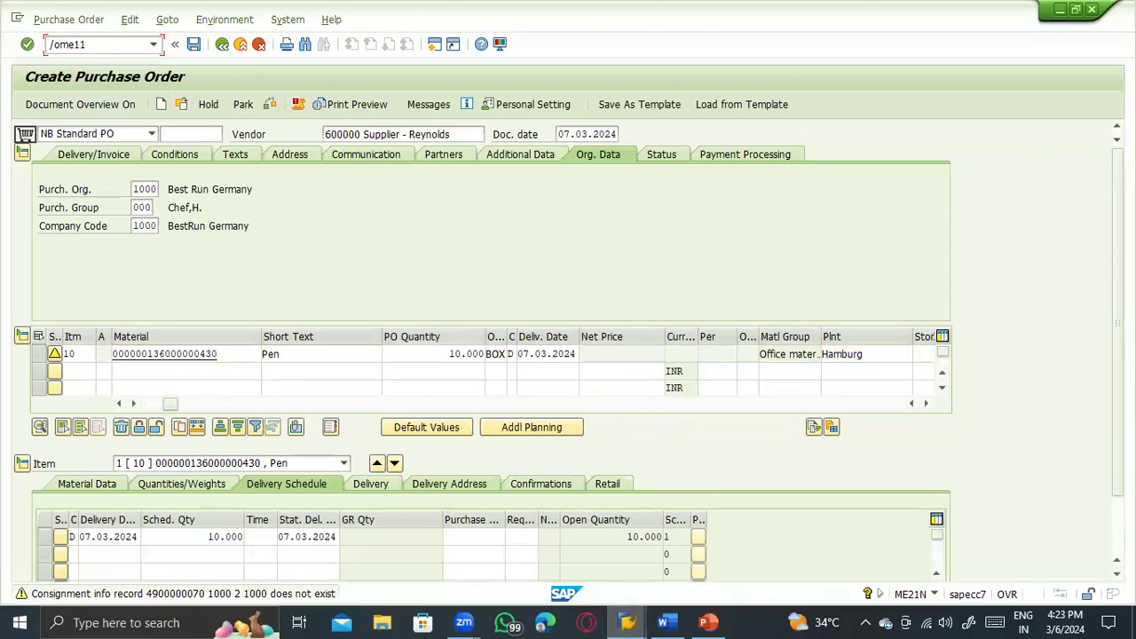
{"action": "key", "text": "Return"}
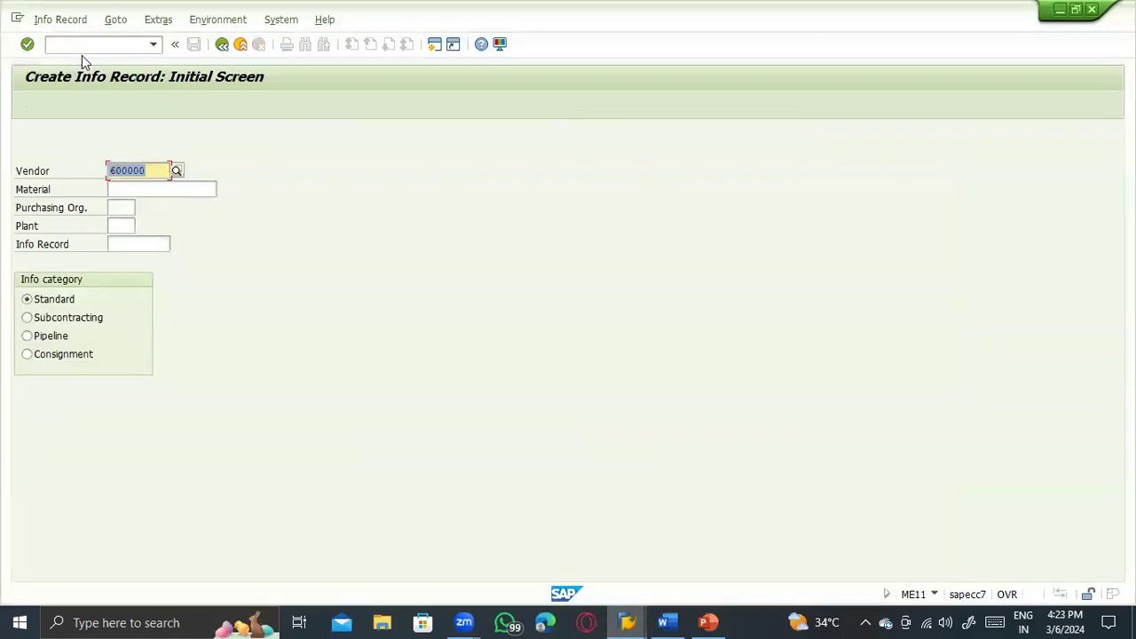
{"action": "left_click", "coordinate": [153, 171]}
{"action": "key", "text": "alt+Tab"}
{"action": "left_click", "coordinate": [229, 355]}
{"action": "left_click_drag", "start_coordinate": [230, 355], "coordinate": [91, 352]}
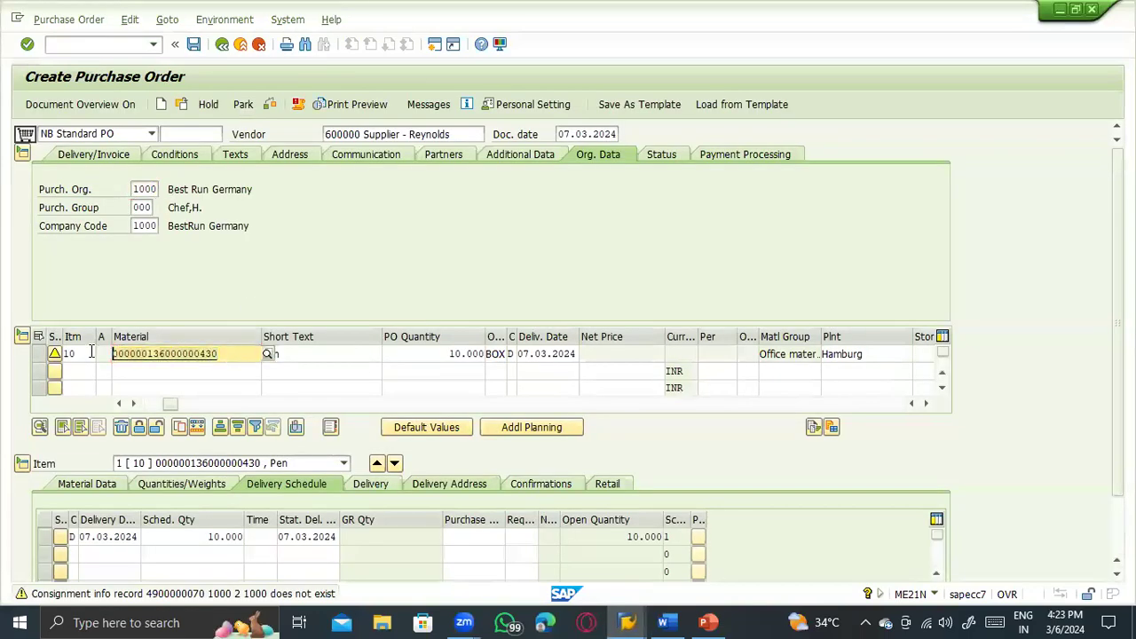
{"action": "key", "text": "ctrl+c"}
{"action": "key", "text": "alt+Tab"}
{"action": "left_click", "coordinate": [120, 189]}
{"action": "key", "text": "ctrl+v"}
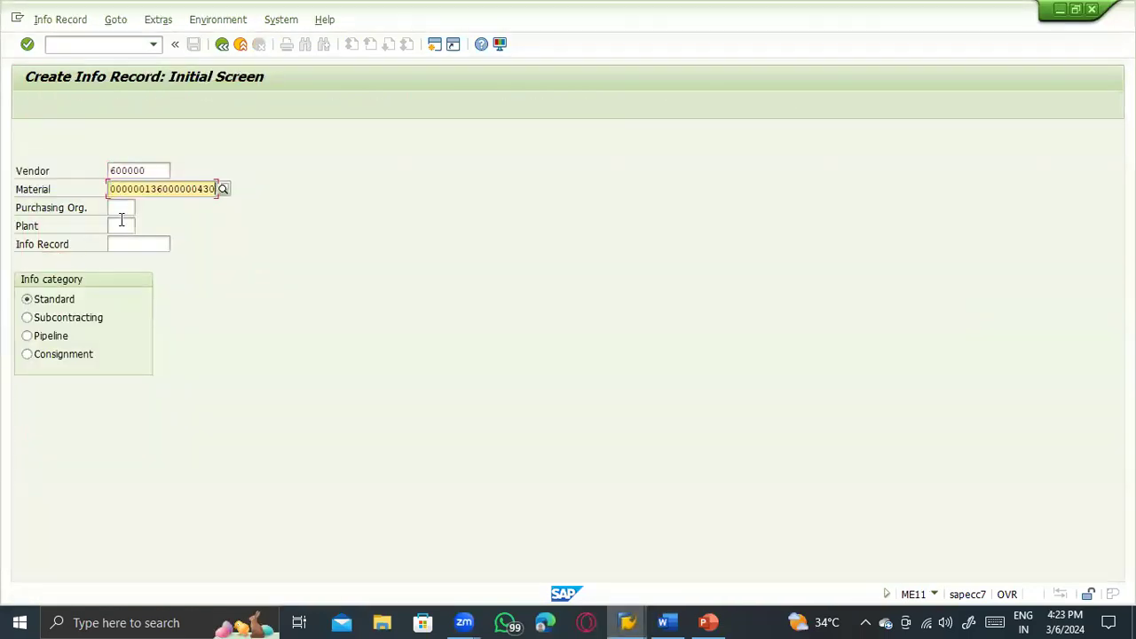
Step: Set the info record's purchasing organization to 1000 and plant to 1000
{"action": "left_click", "coordinate": [121, 210]}
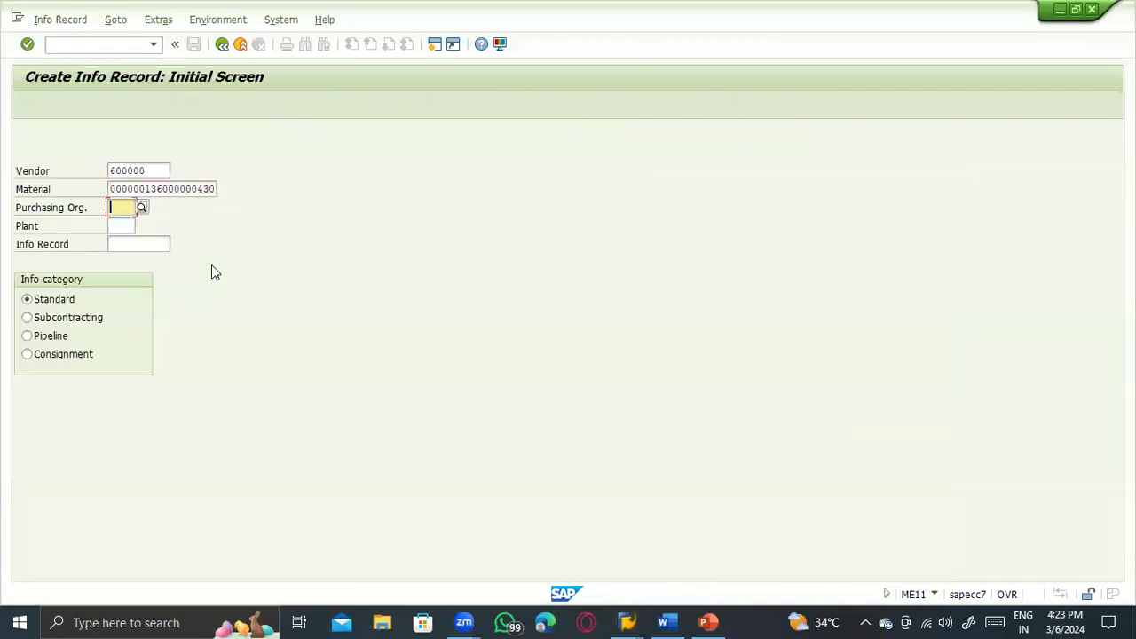
{"action": "type", "text": "1000"}
{"action": "key", "text": "Tab"}
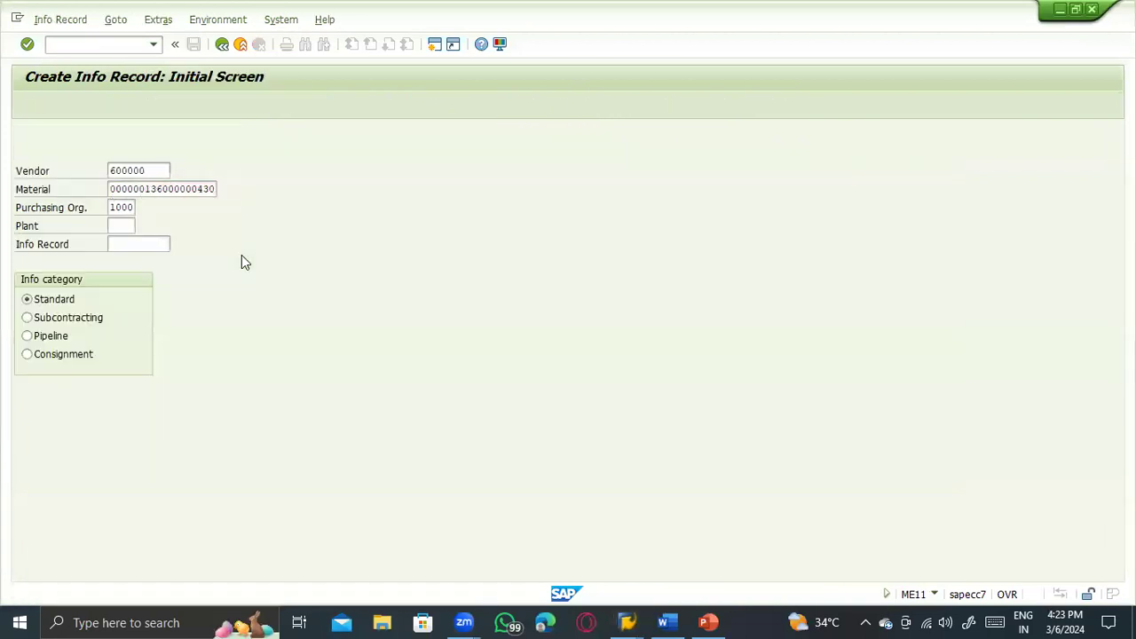
{"action": "left_click", "coordinate": [203, 225]}
{"action": "type", "text": "10000"}
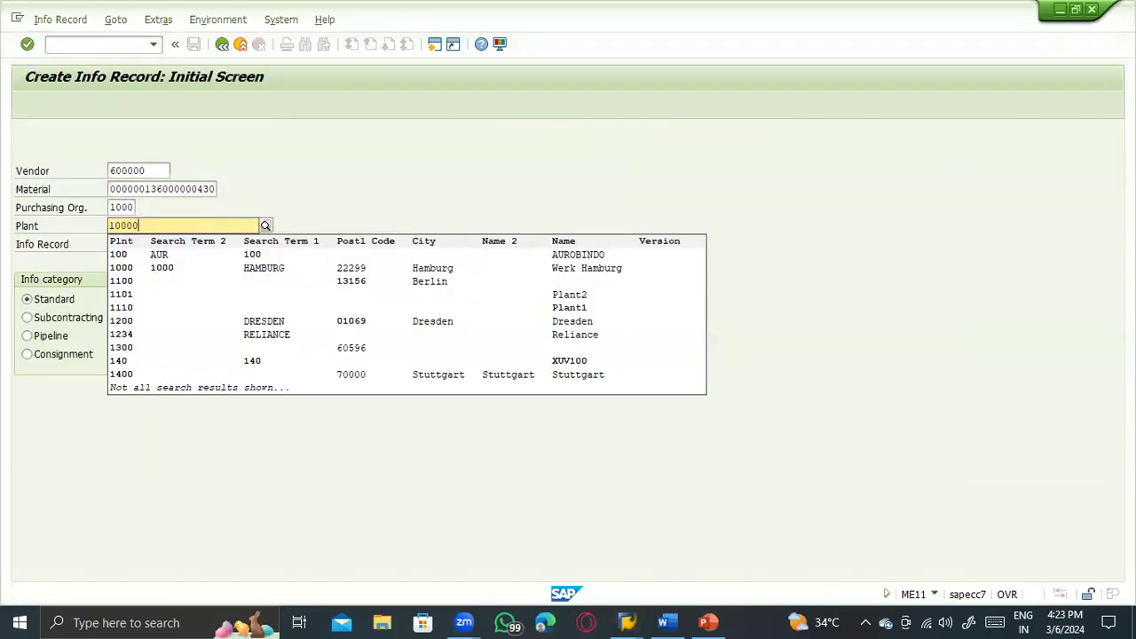
{"action": "left_click", "coordinate": [201, 254]}
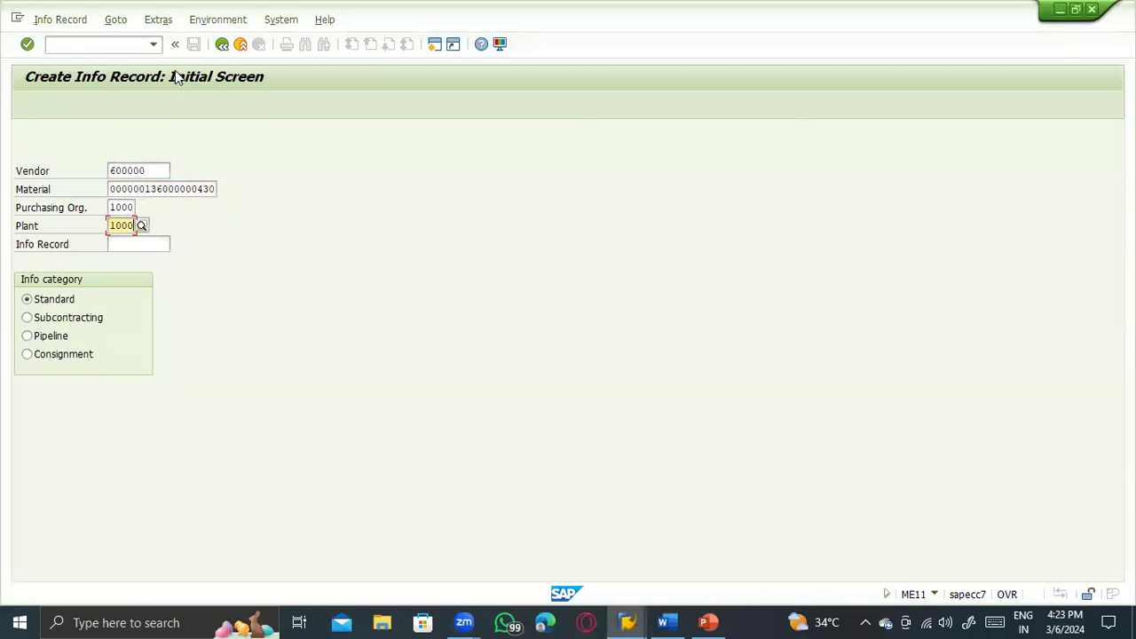
Step: Switch to the Word notes and review the info record line's key fields, including the consignment info category
{"action": "key", "text": "alt+Tab"}
{"action": "key", "text": "alt+Tab"}
{"action": "key", "text": "alt+Tab"}
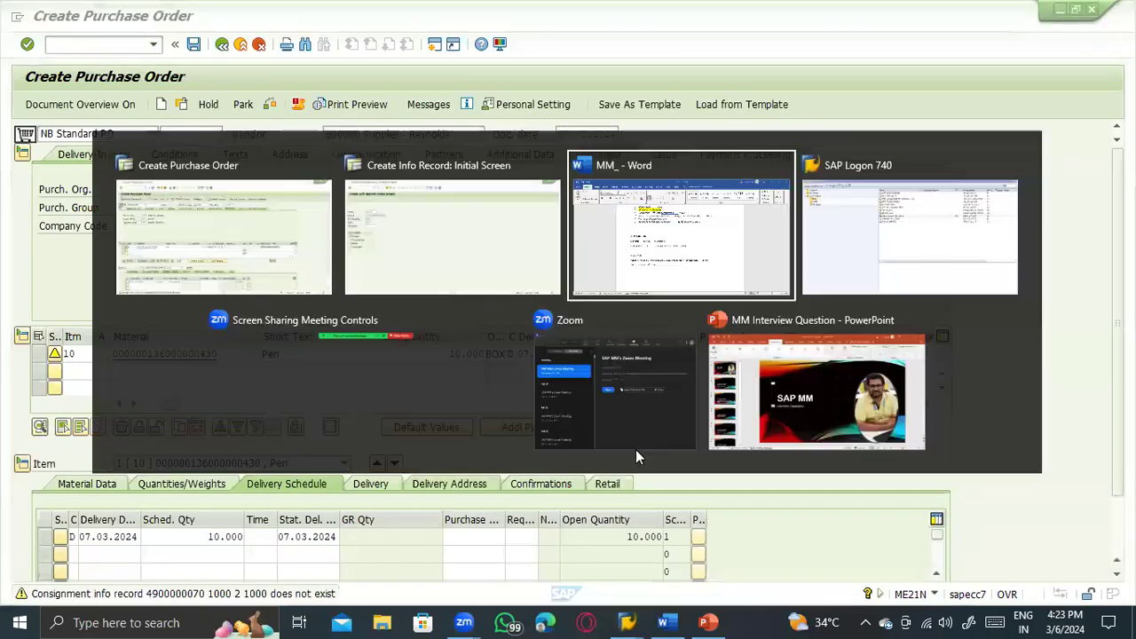
{"action": "left_click", "coordinate": [347, 424]}
{"action": "left_click_drag", "start_coordinate": [448, 452], "coordinate": [301, 424]}
{"action": "left_click", "coordinate": [622, 468]}
{"action": "left_click_drag", "start_coordinate": [519, 423], "coordinate": [658, 424]}
Step: Return to the SAP info record entry, choose the Consignment info category, and continue to the general data
{"action": "key", "text": "alt+Tab"}
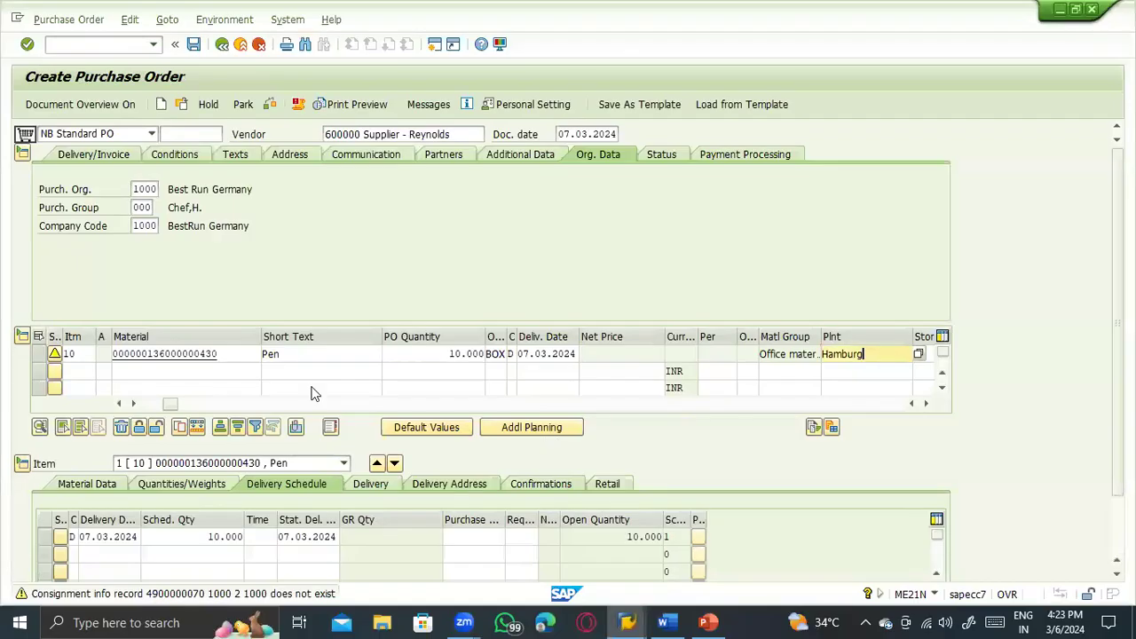
{"action": "key", "text": "alt+Tab"}
{"action": "left_click", "coordinate": [39, 355]}
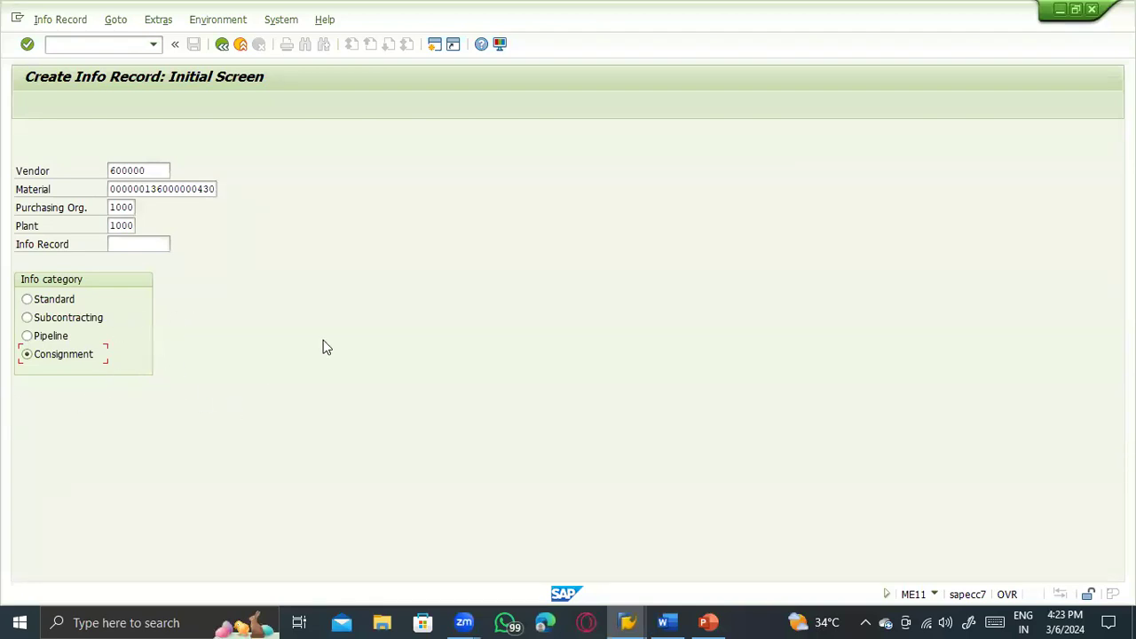
{"action": "key", "text": "Return"}
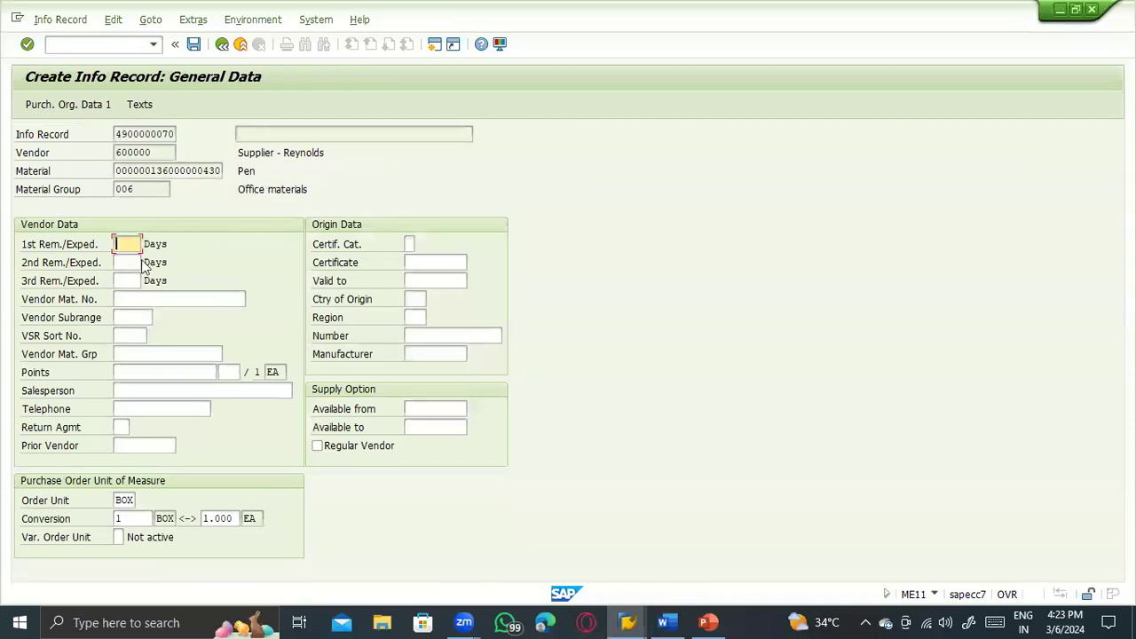
Step: Continue to the info record's purchasing organization data and set planned delivery time to 10 days and standard quantity to 100000 BOX
{"action": "key", "text": "Return"}
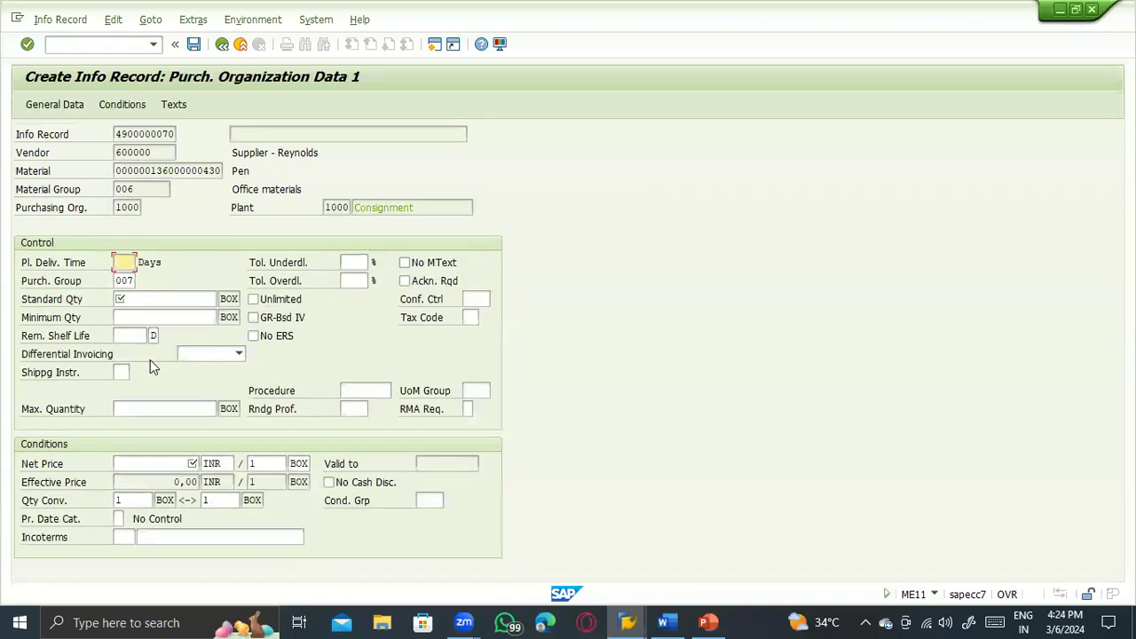
{"action": "left_click", "coordinate": [153, 298]}
{"action": "left_click_drag", "start_coordinate": [422, 209], "coordinate": [350, 202]}
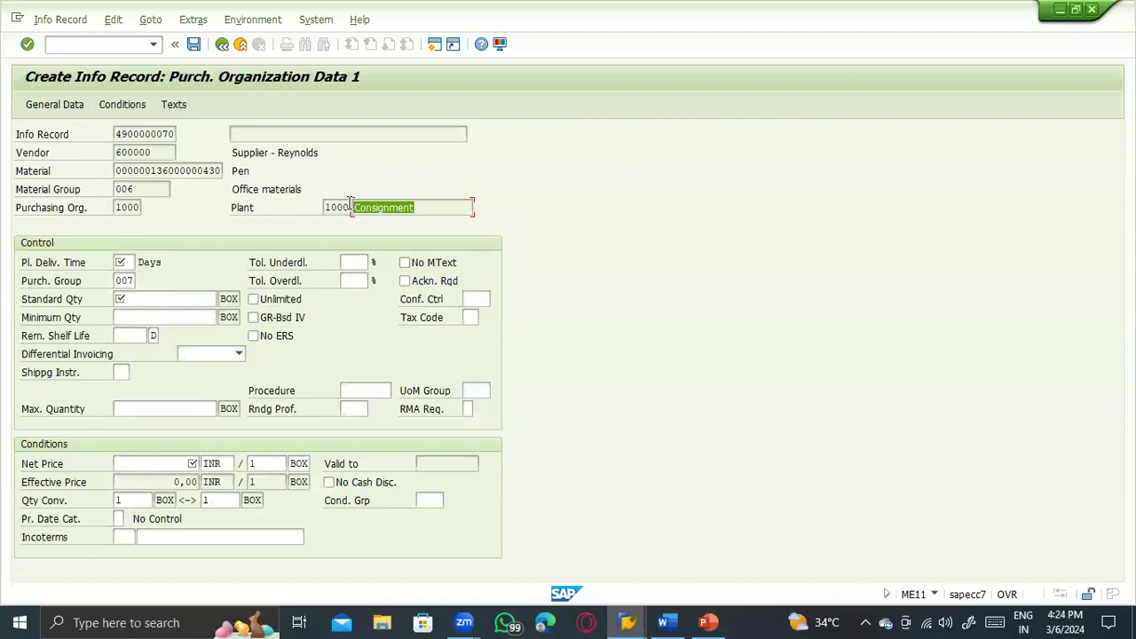
{"action": "left_click", "coordinate": [125, 261]}
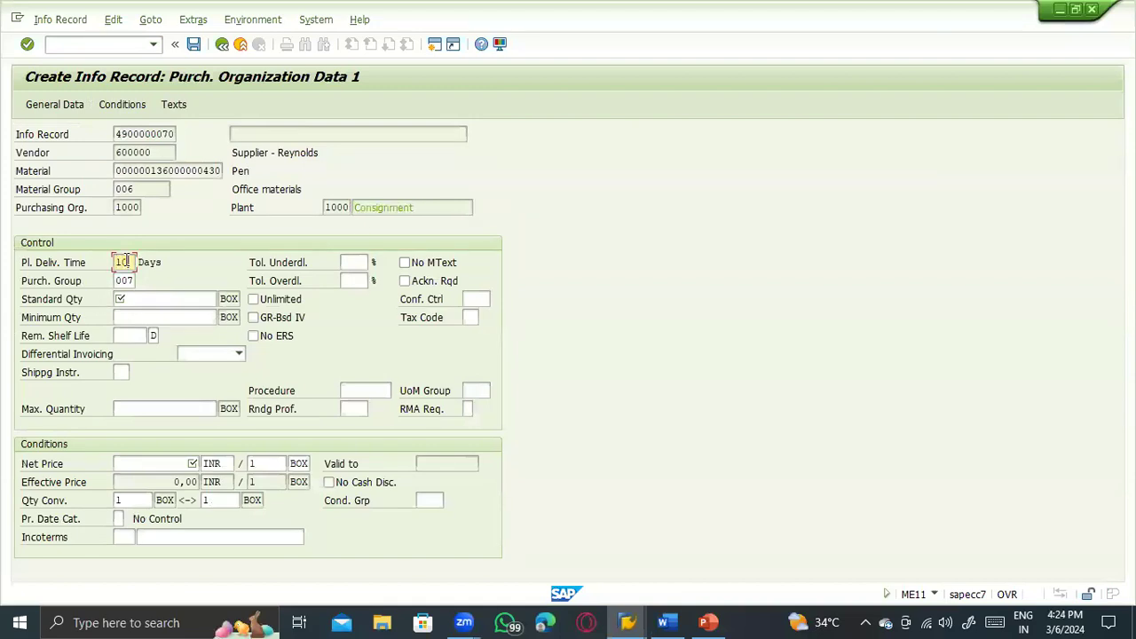
{"action": "left_click", "coordinate": [139, 299]}
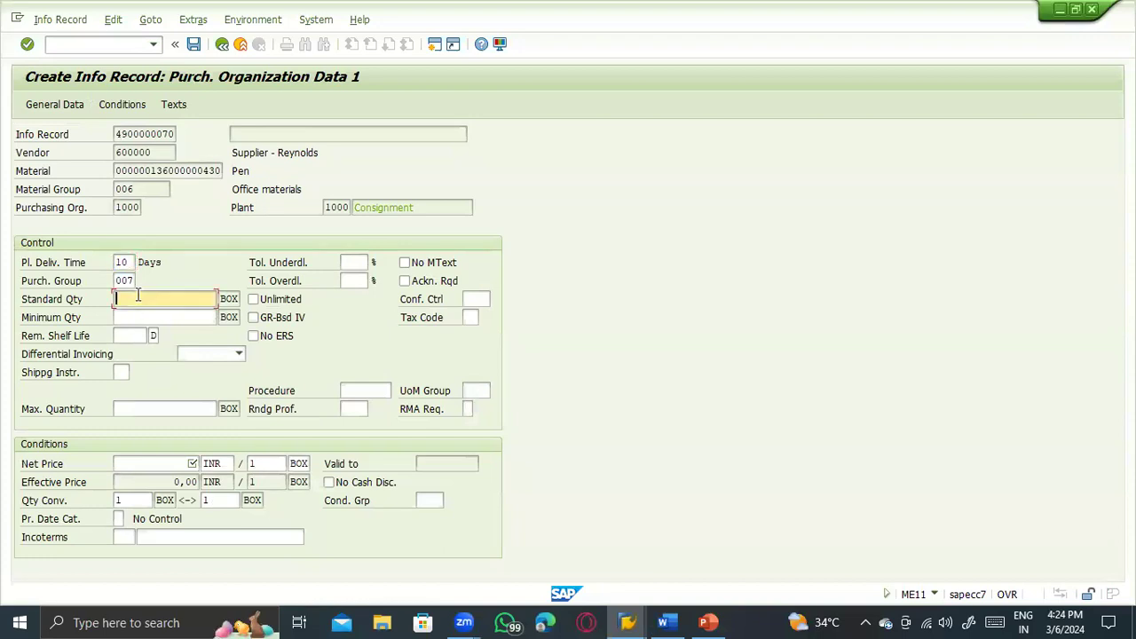
{"action": "type", "text": "100000"}
Step: Set the info record's underdelivery and overdelivery tolerances to 10 % each
{"action": "left_click", "coordinate": [362, 263]}
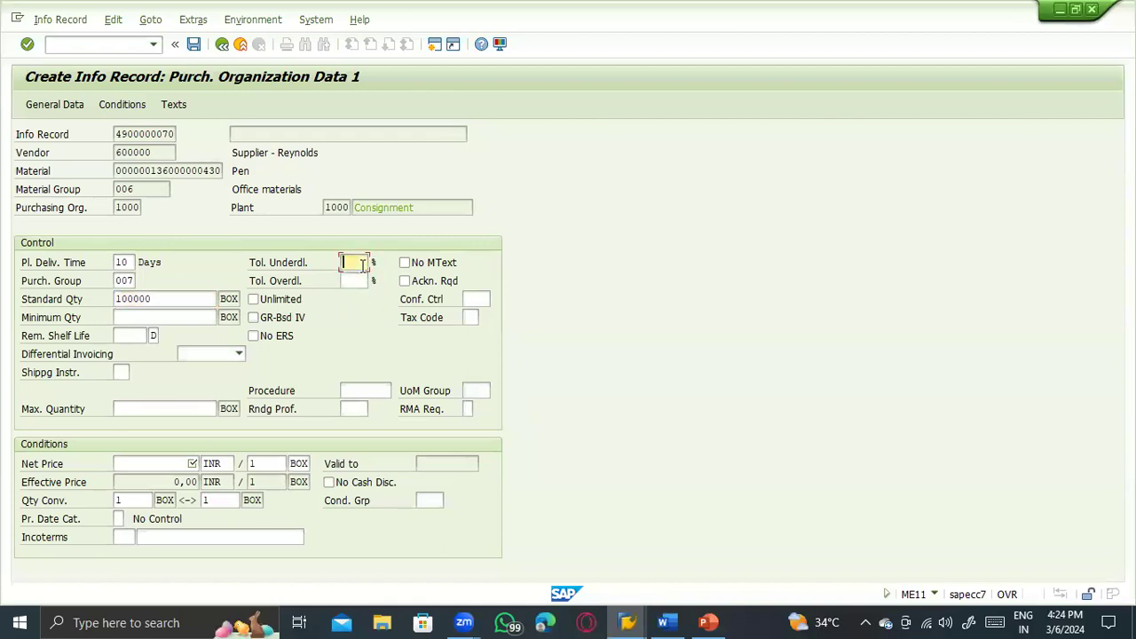
{"action": "left_click", "coordinate": [364, 281]}
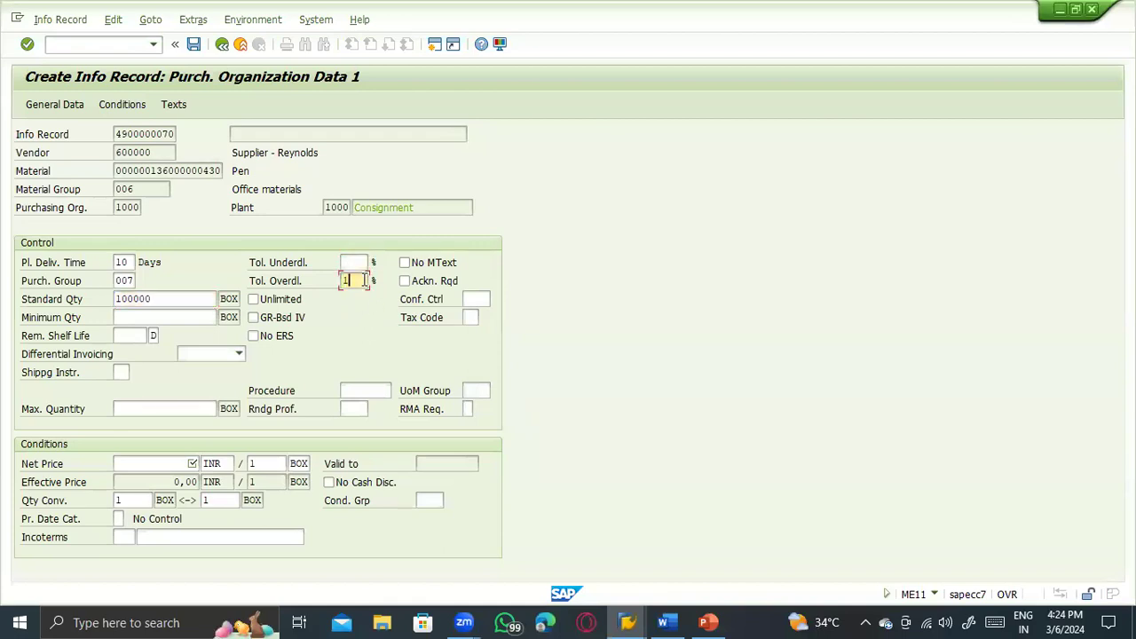
{"action": "left_click", "coordinate": [362, 264]}
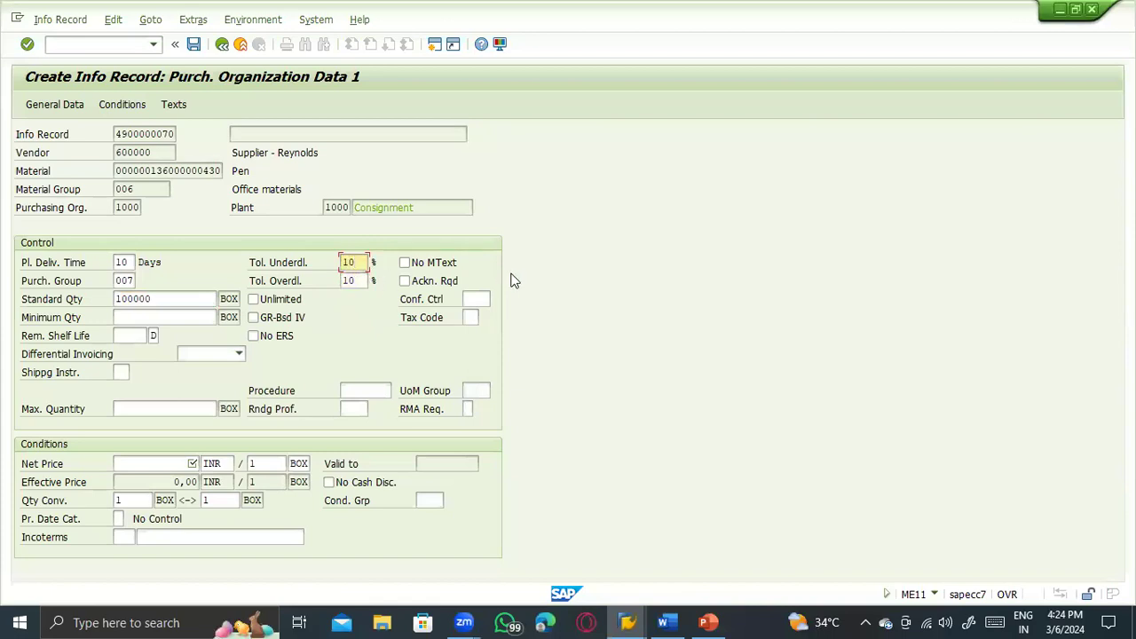
{"action": "left_click", "coordinate": [404, 282]}
{"action": "left_click", "coordinate": [404, 281]}
{"action": "left_click", "coordinate": [470, 317]}
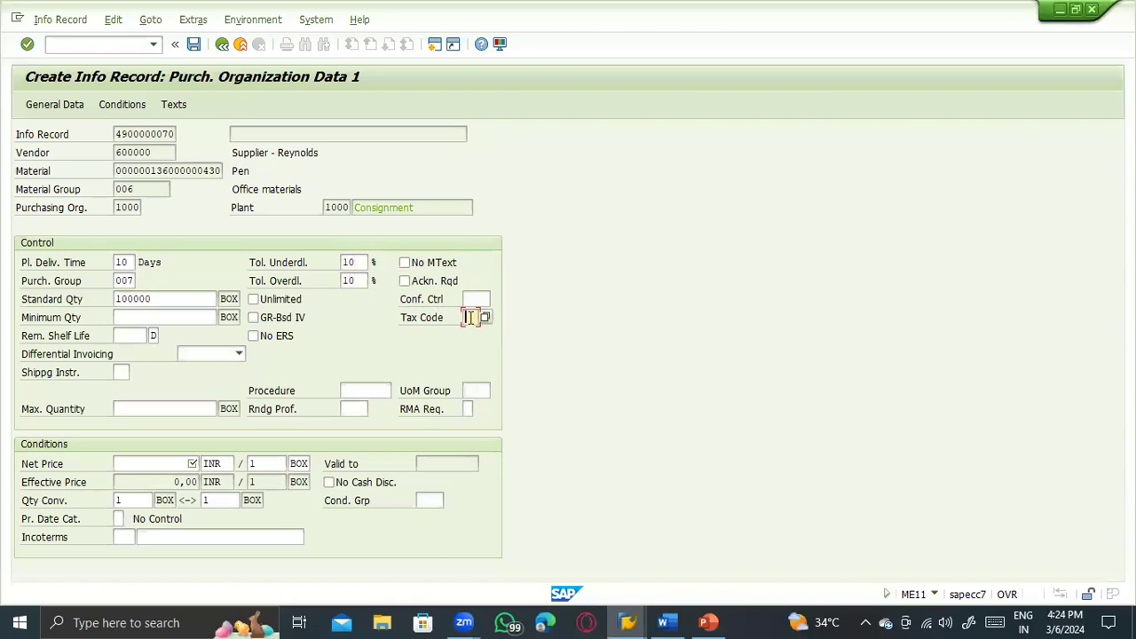
{"action": "left_click", "coordinate": [130, 315]}
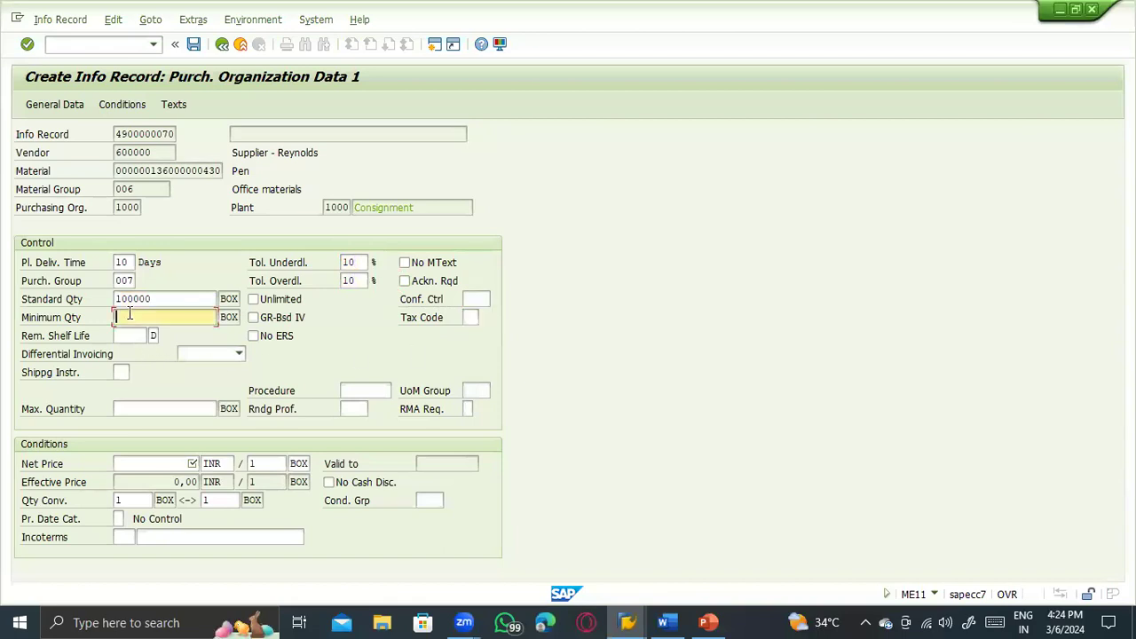
{"action": "left_click", "coordinate": [472, 317]}
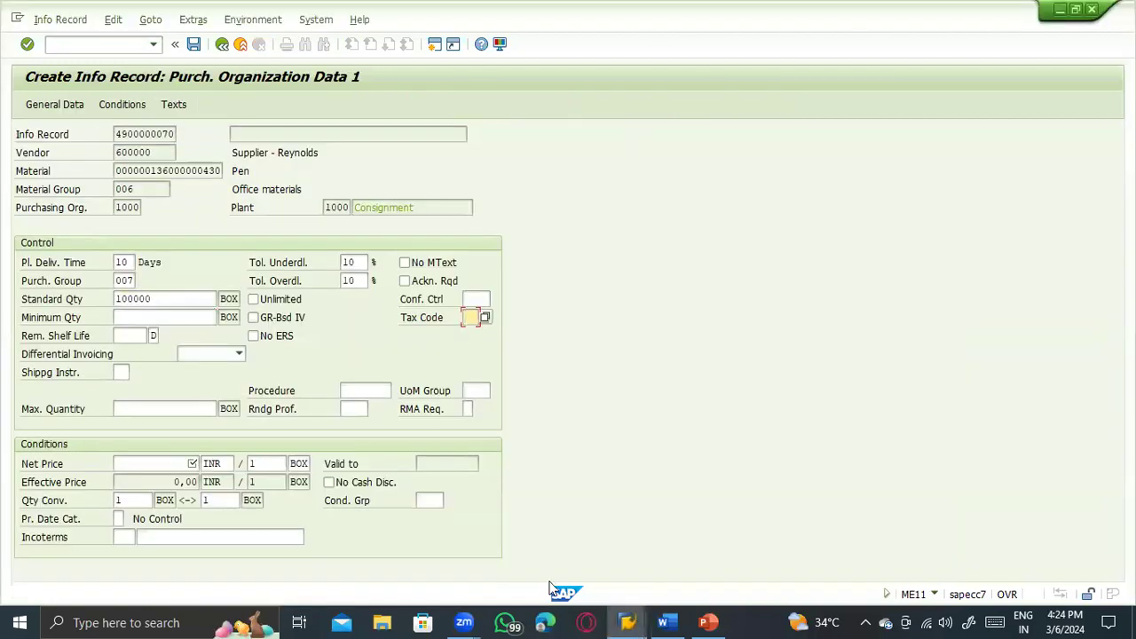
Step: Switch to the Word notes and review the automatic consignment settlement line in the process list
{"action": "left_click", "coordinate": [674, 623]}
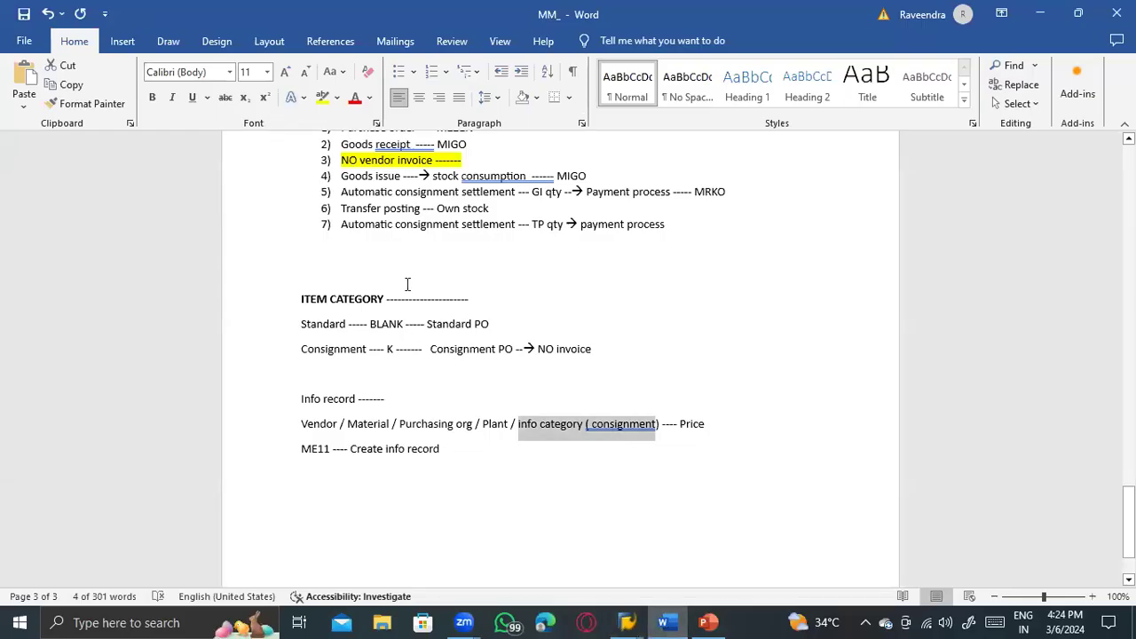
{"action": "scroll", "coordinate": [404, 266], "scroll_direction": "up", "scroll_amount": 1}
{"action": "left_click_drag", "start_coordinate": [389, 235], "coordinate": [499, 242]}
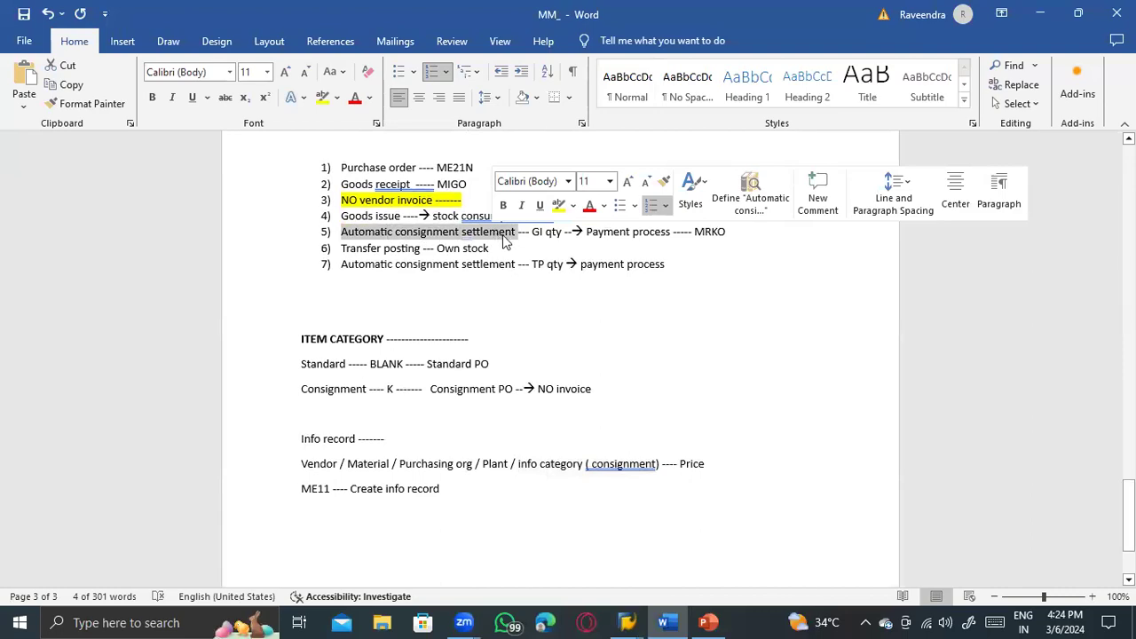
{"action": "key", "text": "ctrl+c"}
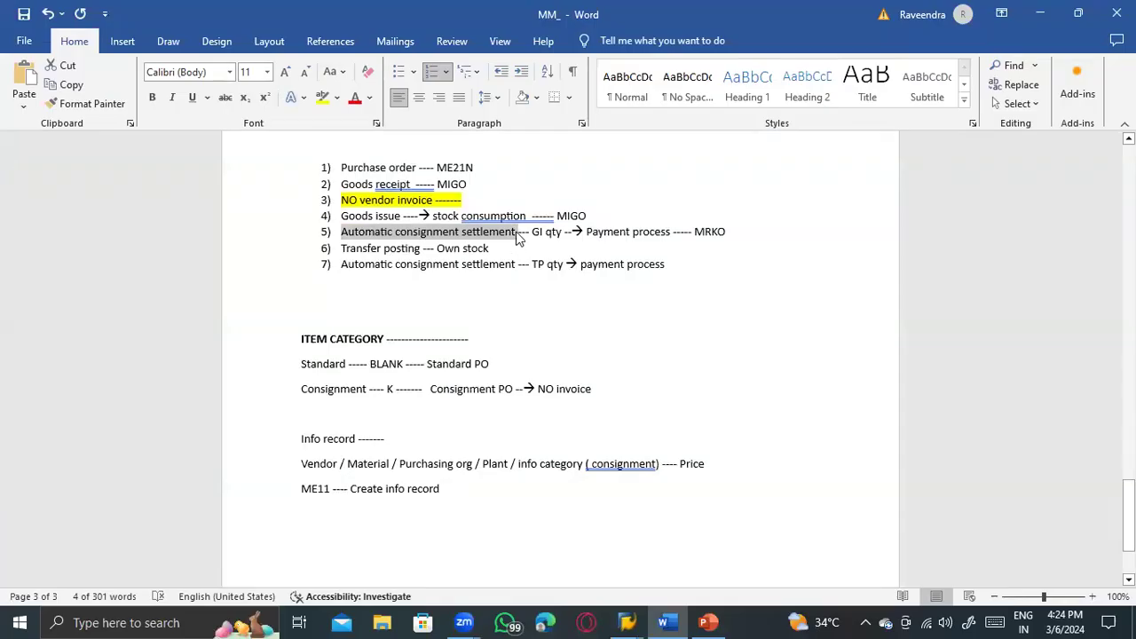
{"action": "left_click", "coordinate": [517, 235]}
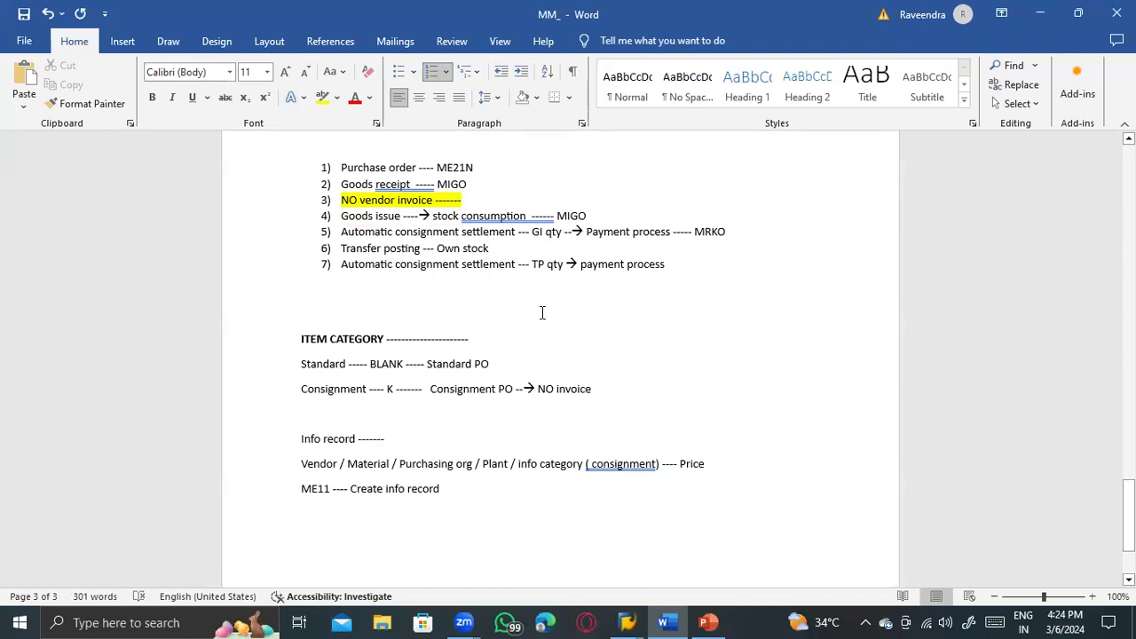
{"action": "left_click", "coordinate": [301, 444]}
Step: Return to the SAP info record, assign tax code 1I (Input tax 10%), and enter a net price of 100000 INR per BOX
{"action": "key", "text": "alt+Tab"}
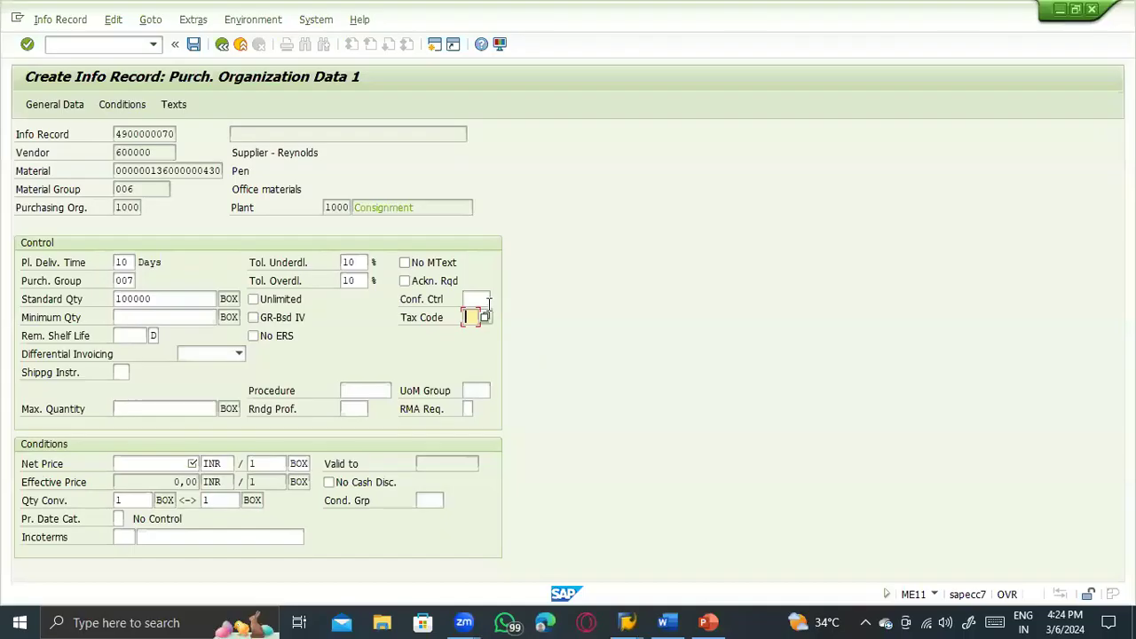
{"action": "left_click", "coordinate": [486, 317]}
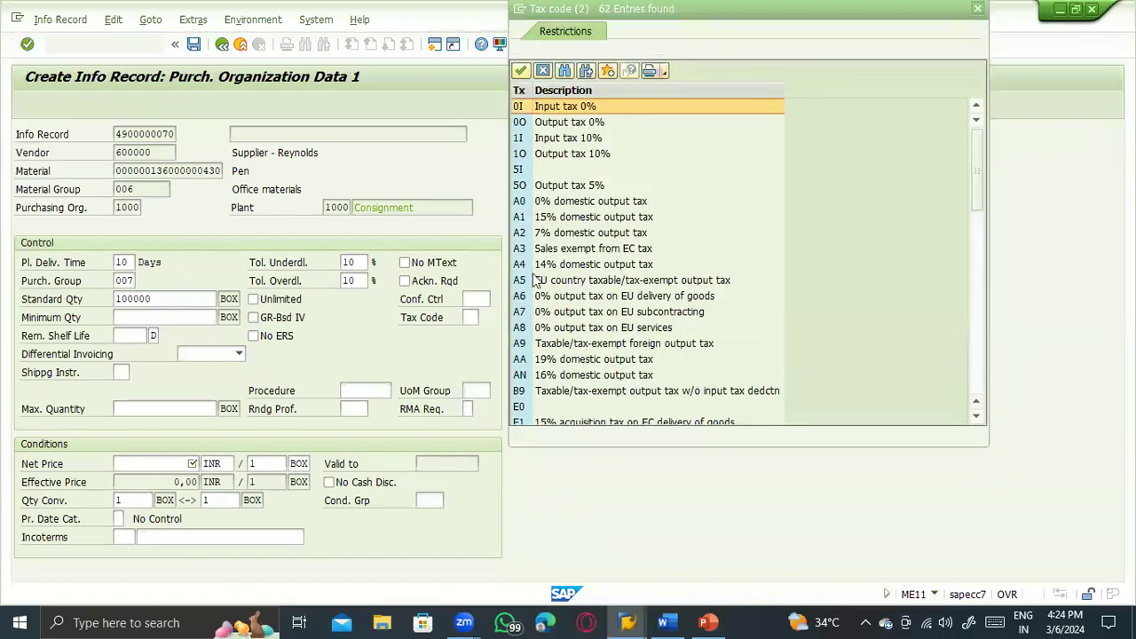
{"action": "left_click", "coordinate": [552, 121]}
{"action": "left_click", "coordinate": [552, 105]}
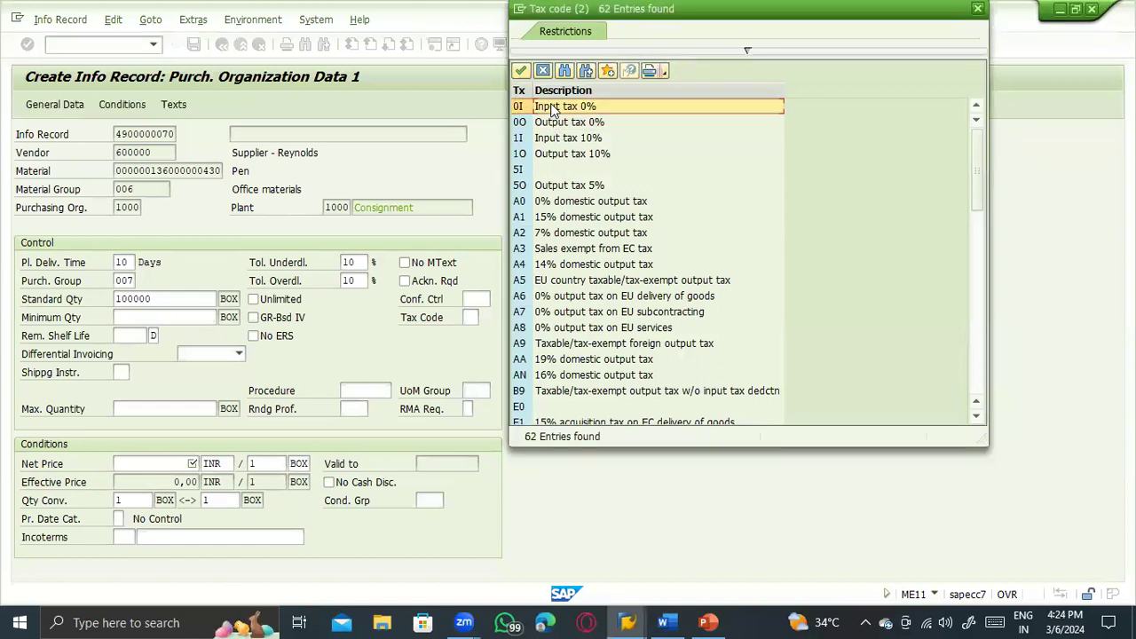
{"action": "double_click", "coordinate": [555, 137]}
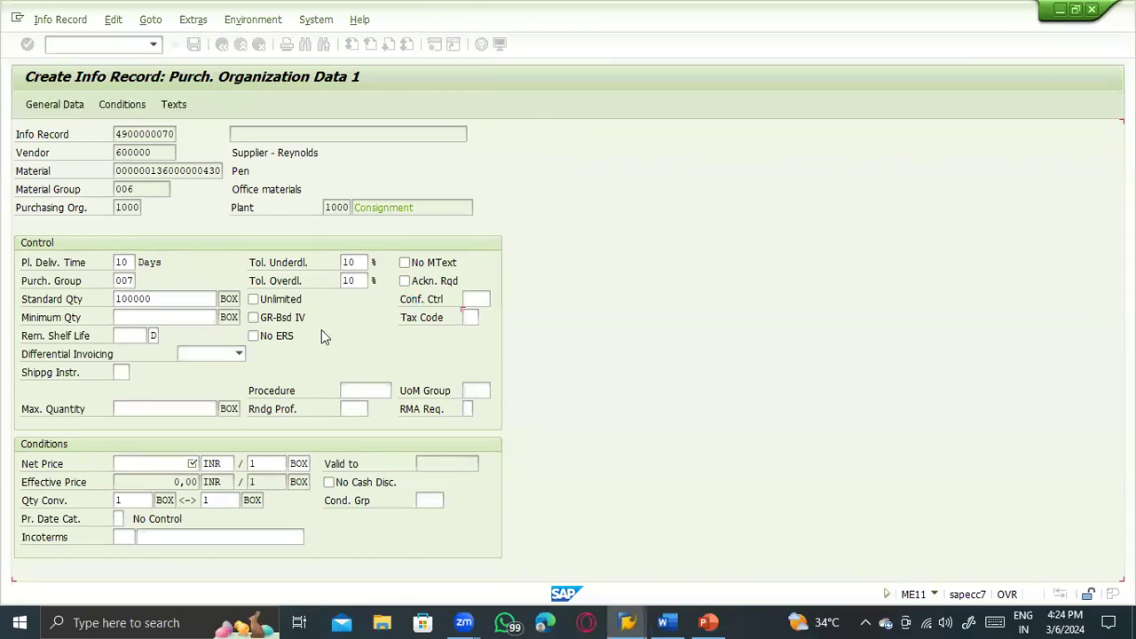
{"action": "left_click", "coordinate": [176, 465]}
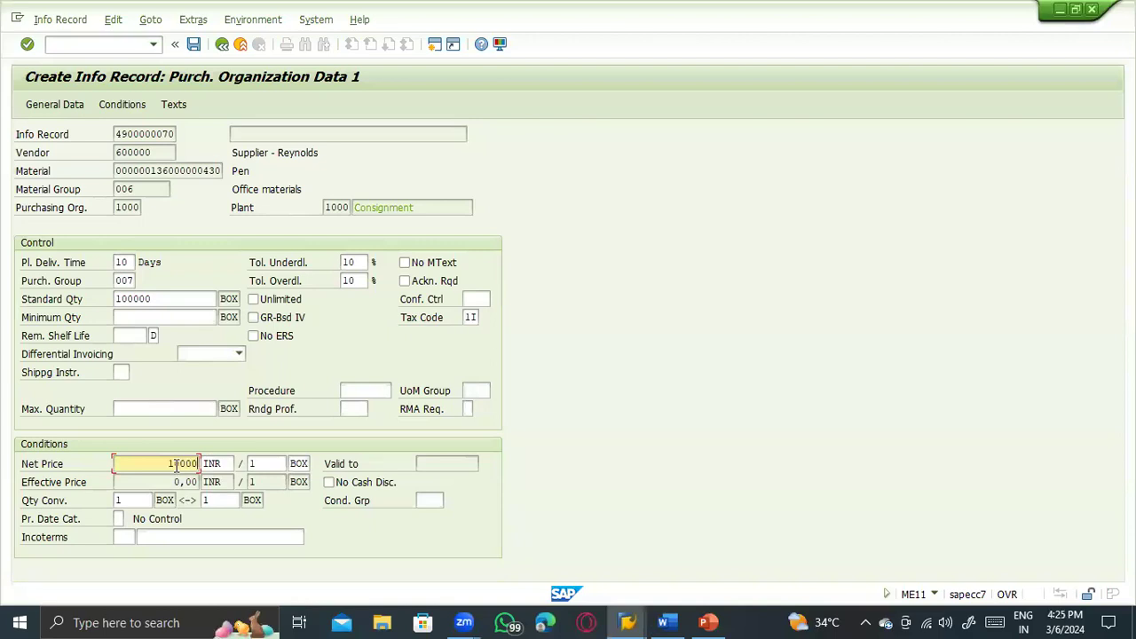
{"action": "key", "text": "Return"}
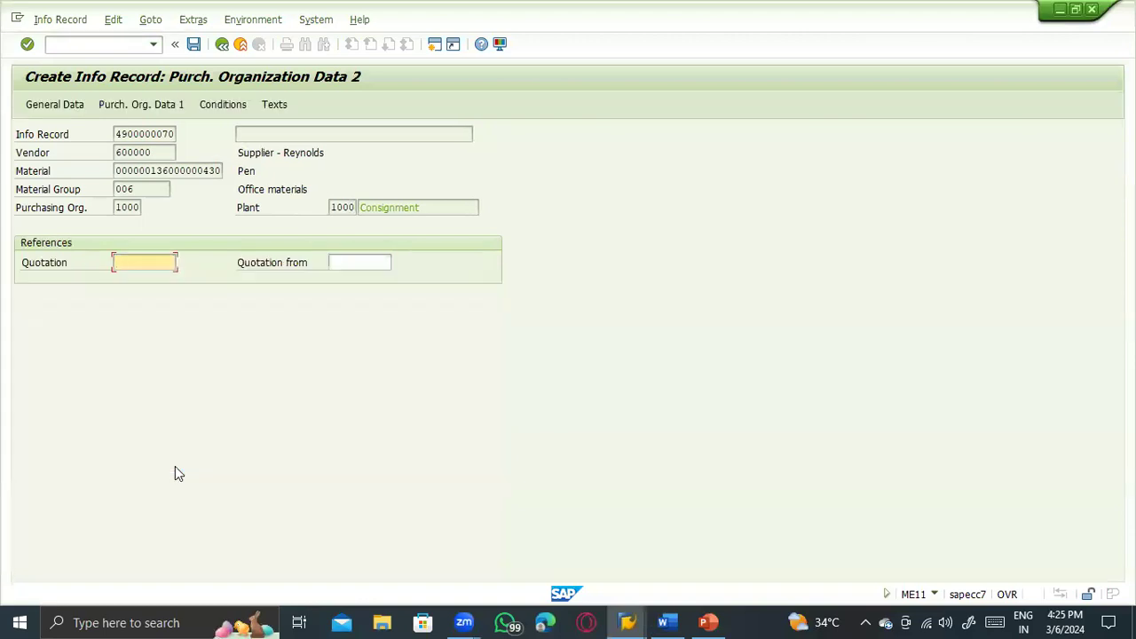
Step: Inspect the info record's gross price condition PB00 and its validity, and return to the first purchasing organization data view
{"action": "left_click", "coordinate": [223, 104]}
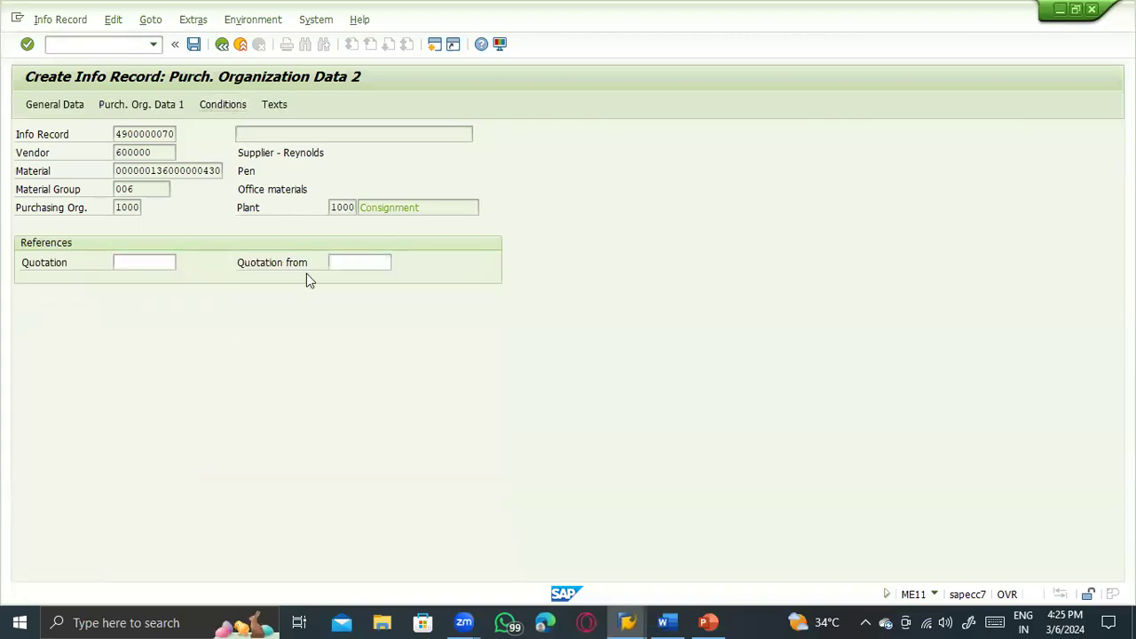
{"action": "left_click", "coordinate": [75, 335]}
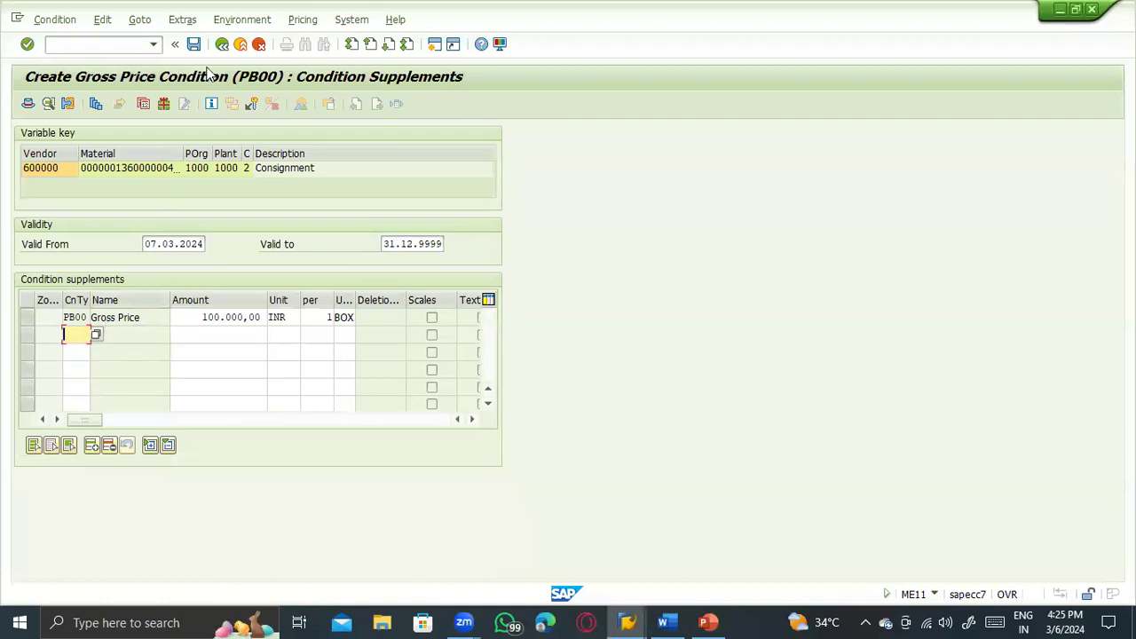
{"action": "left_click", "coordinate": [220, 44]}
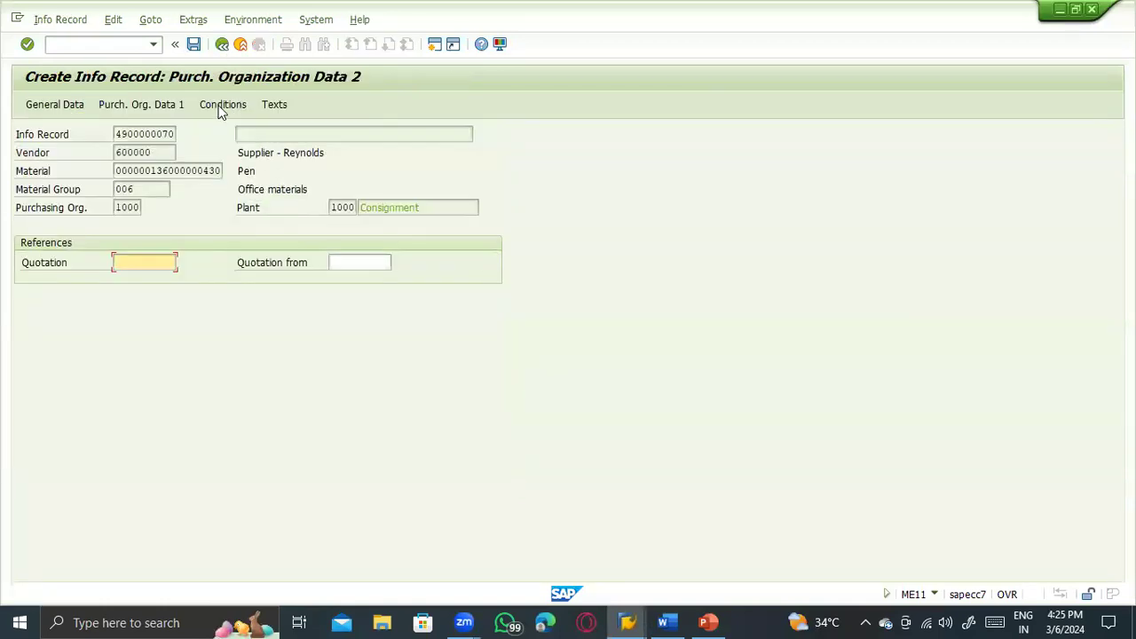
{"action": "left_click", "coordinate": [135, 106]}
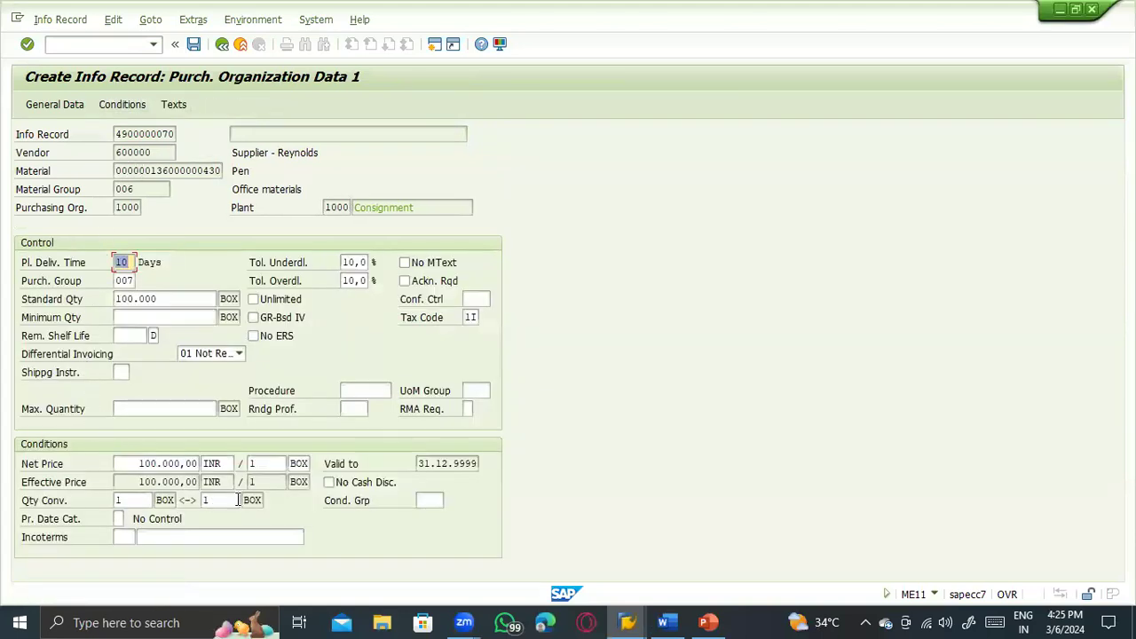
Step: Set the info record's minimum quantity to 100000 BOX and maximum quantity to 1.000.000 BOX
{"action": "left_click", "coordinate": [168, 409]}
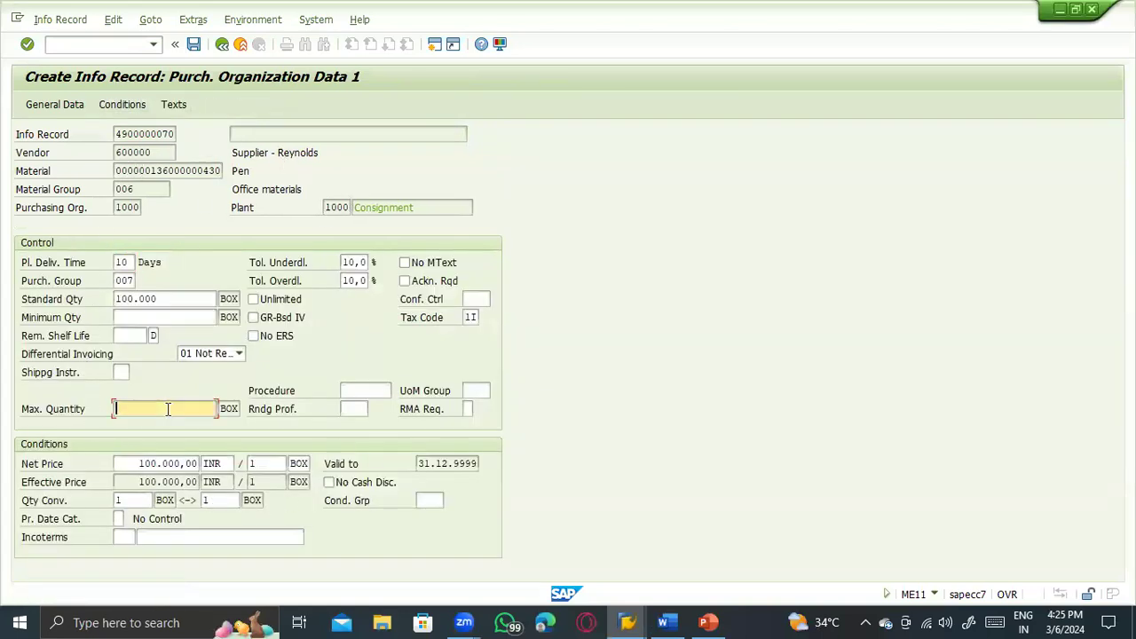
{"action": "left_click", "coordinate": [152, 319]}
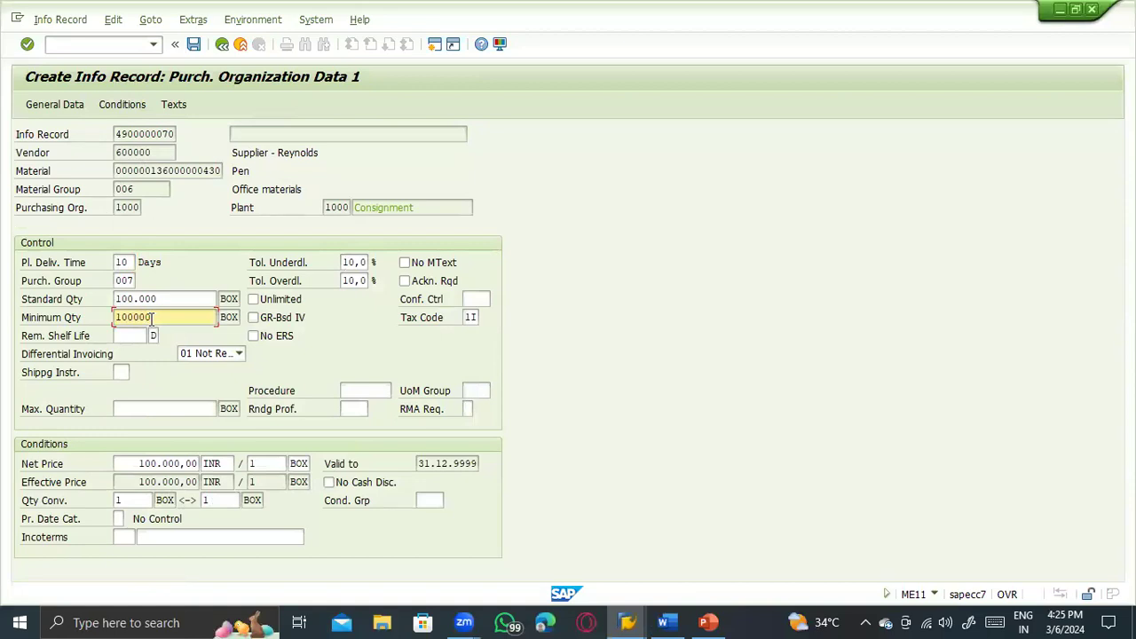
{"action": "left_click", "coordinate": [173, 409]}
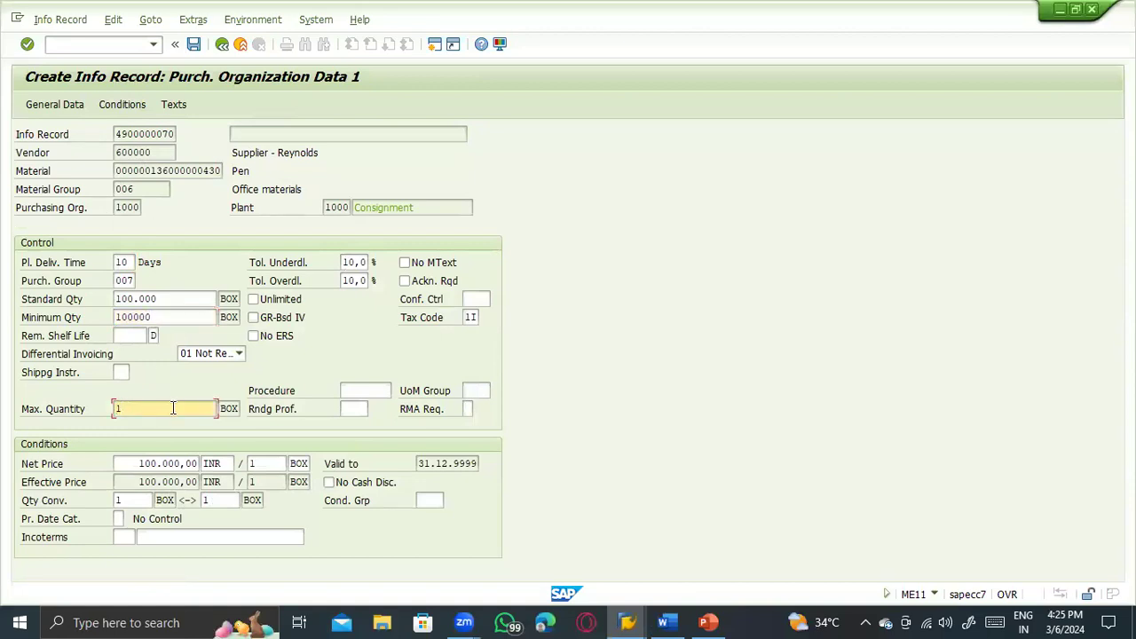
{"action": "type", "text": "1.000.000"}
{"action": "key", "text": "Return"}
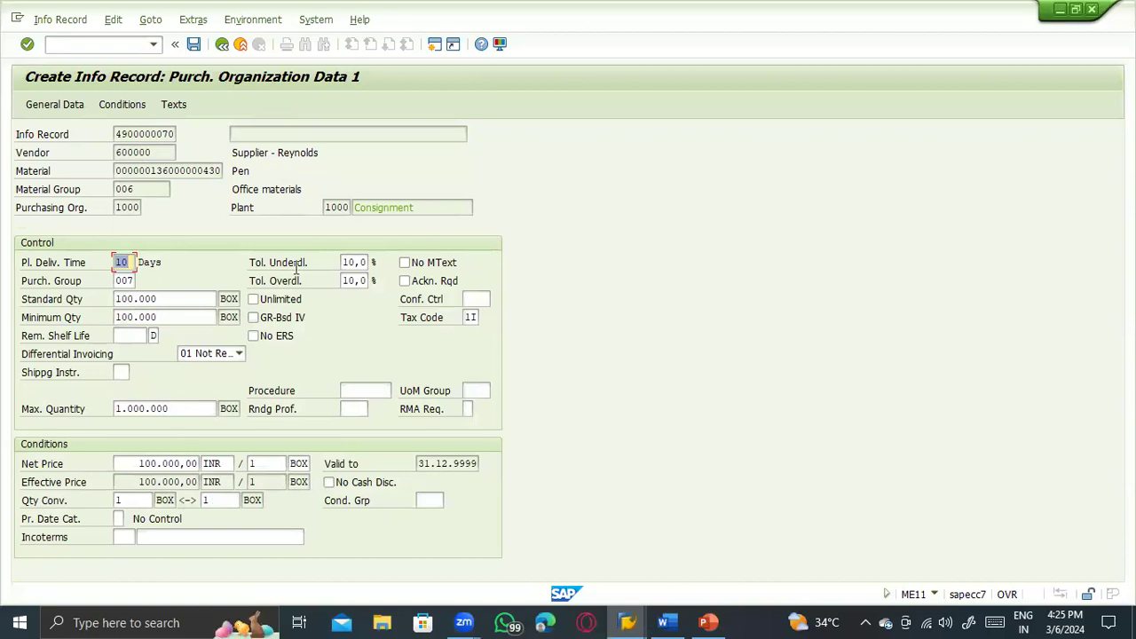
Step: Check the info record's general data and text overview, and save the consignment info record
{"action": "left_click", "coordinate": [60, 104]}
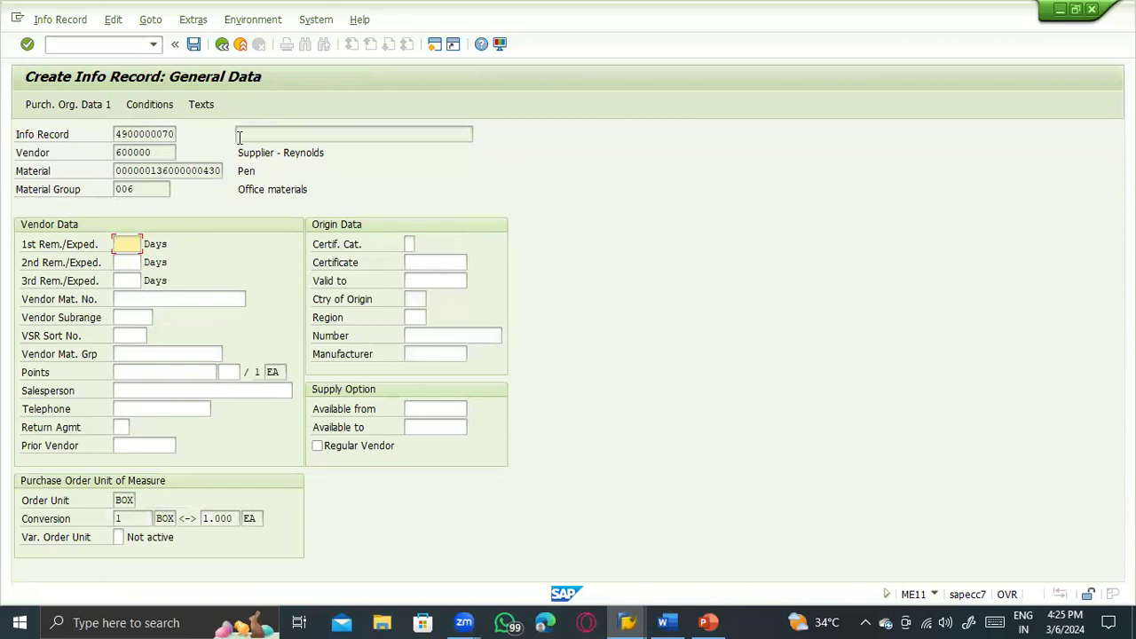
{"action": "left_click", "coordinate": [211, 103]}
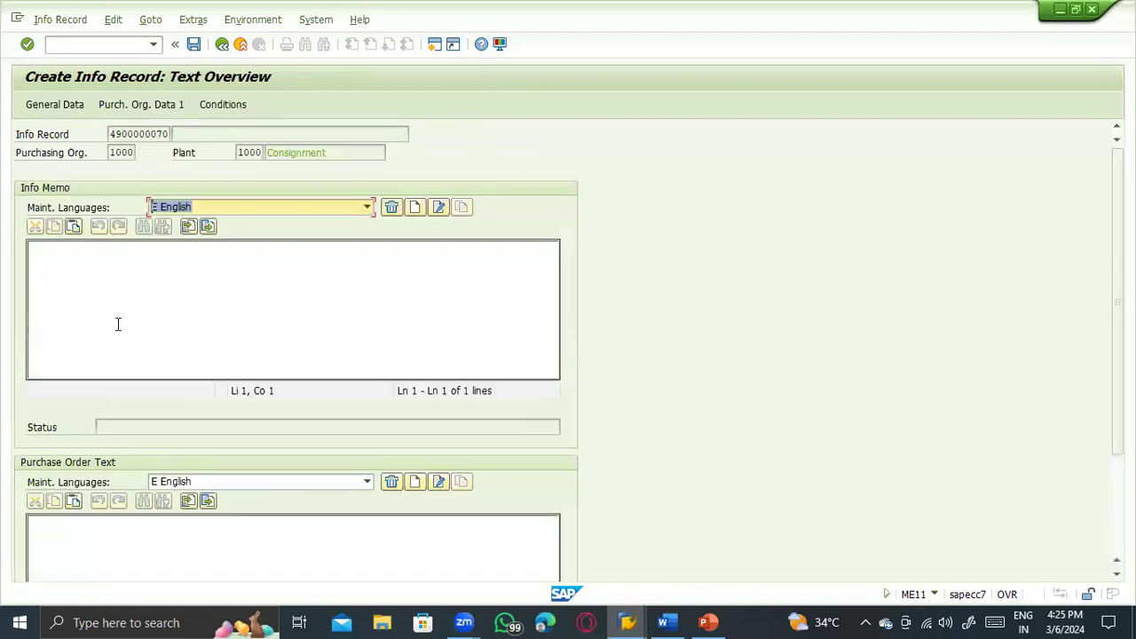
{"action": "left_click", "coordinate": [193, 44]}
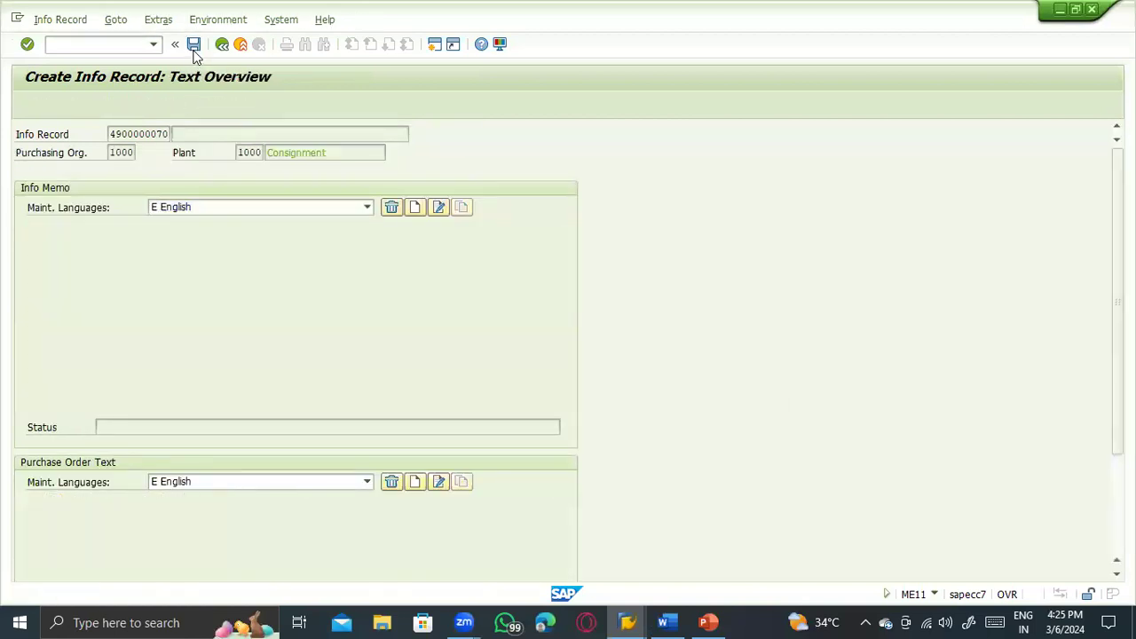
Step: Display the saved info record and examine its general data and purchasing organization data, including prices and tax code
{"action": "left_click", "coordinate": [62, 22]}
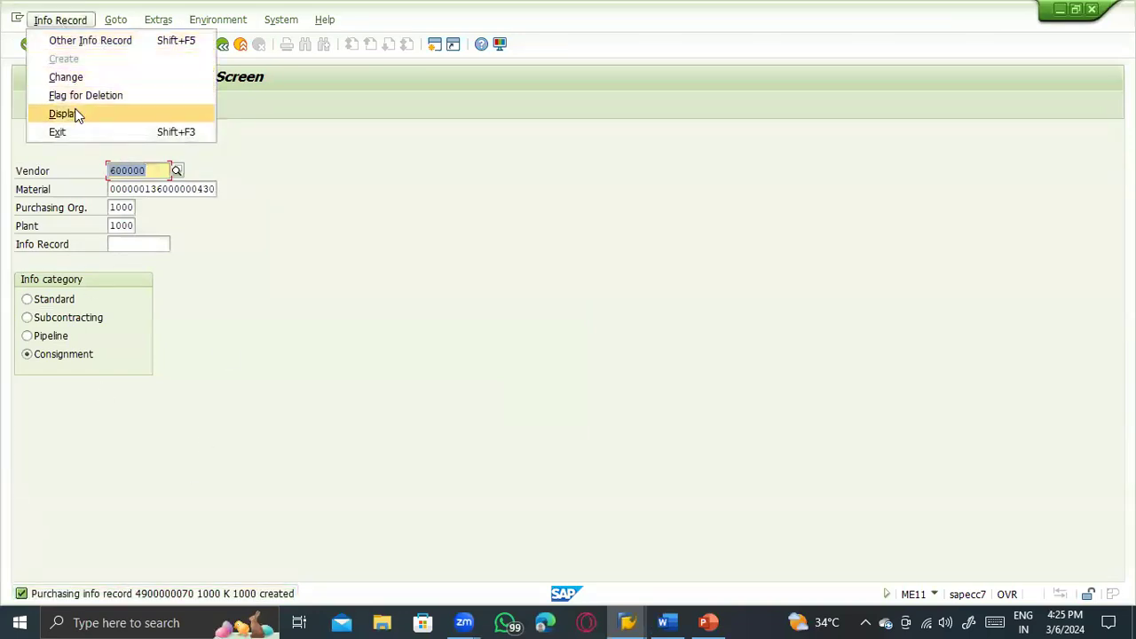
{"action": "left_click", "coordinate": [74, 114]}
{"action": "key", "text": "Return"}
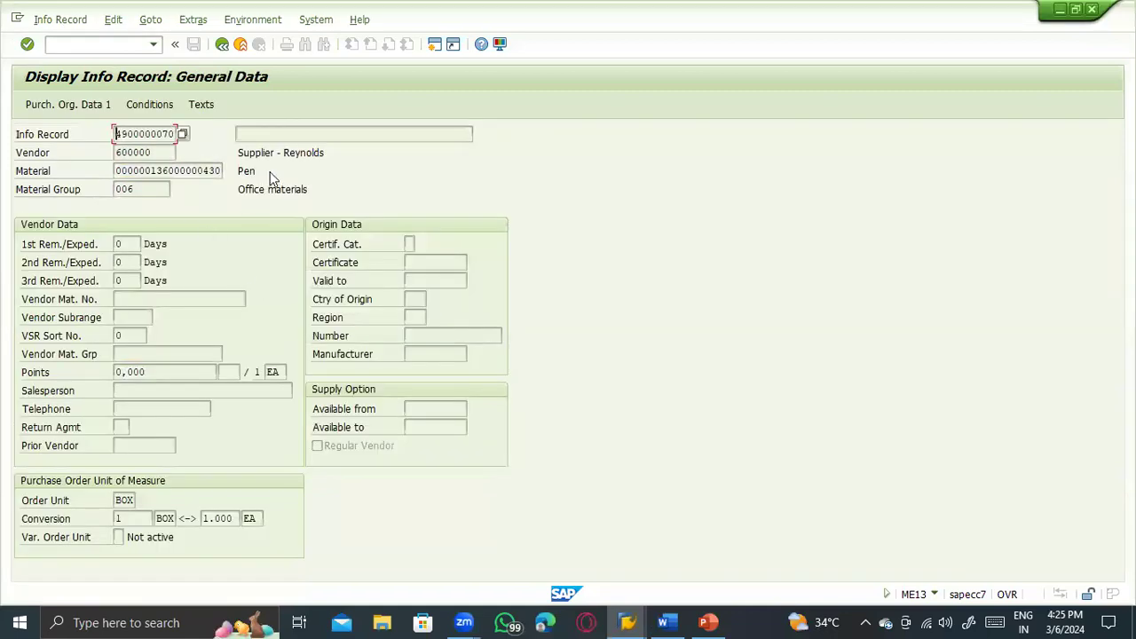
{"action": "key", "text": "Return"}
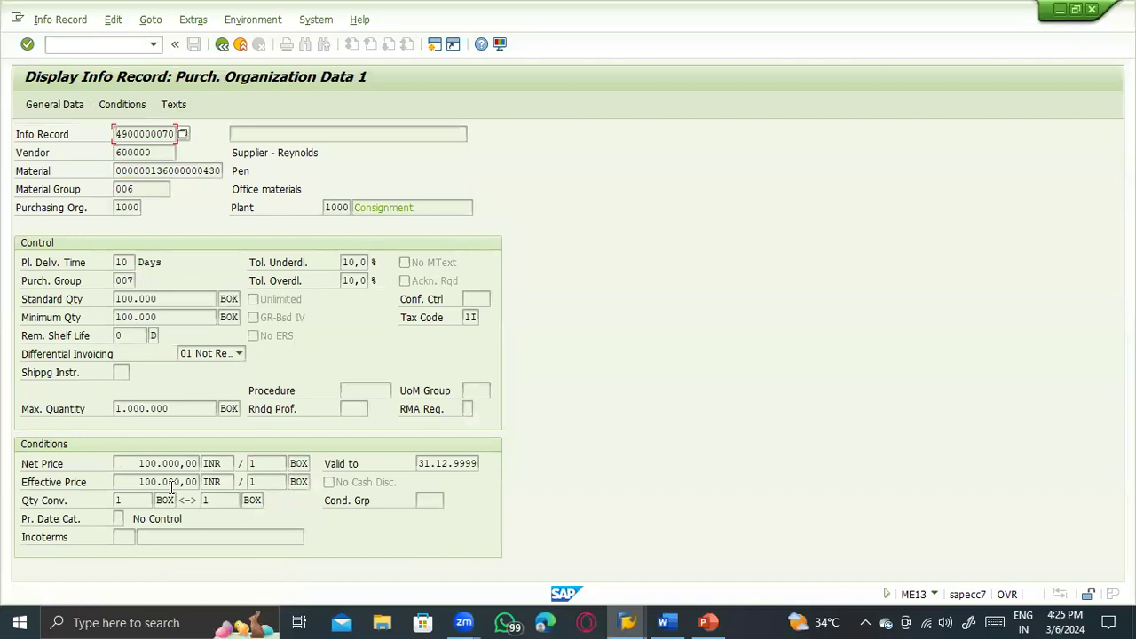
{"action": "left_click", "coordinate": [456, 323]}
Step: Review the Word notes on automatic consignment settlement and the key fields that make up the consignment info record
{"action": "key", "text": "alt+Tab"}
{"action": "scroll", "coordinate": [532, 400], "scroll_direction": "up", "scroll_amount": 1}
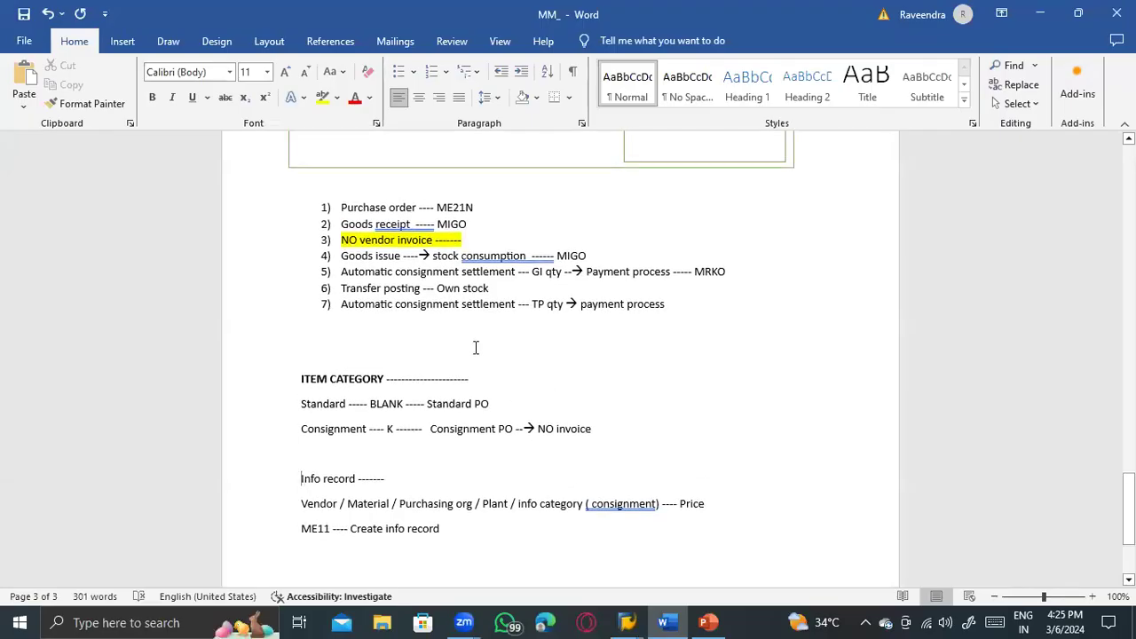
{"action": "left_click_drag", "start_coordinate": [342, 275], "coordinate": [497, 275]}
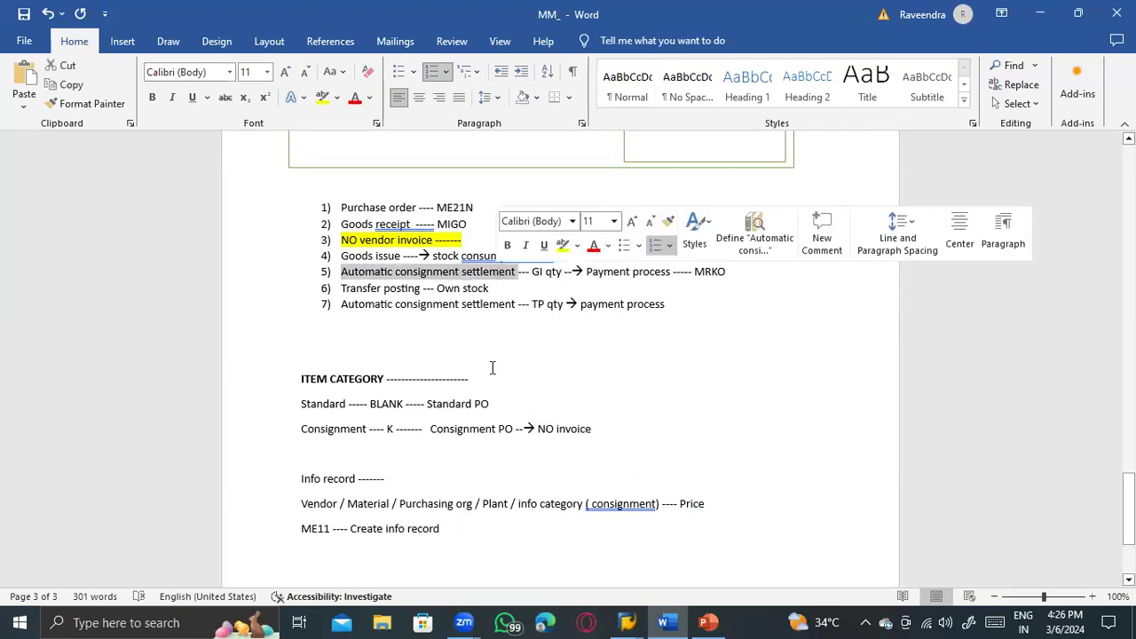
{"action": "left_click", "coordinate": [439, 541]}
{"action": "left_click_drag", "start_coordinate": [656, 503], "coordinate": [305, 498]}
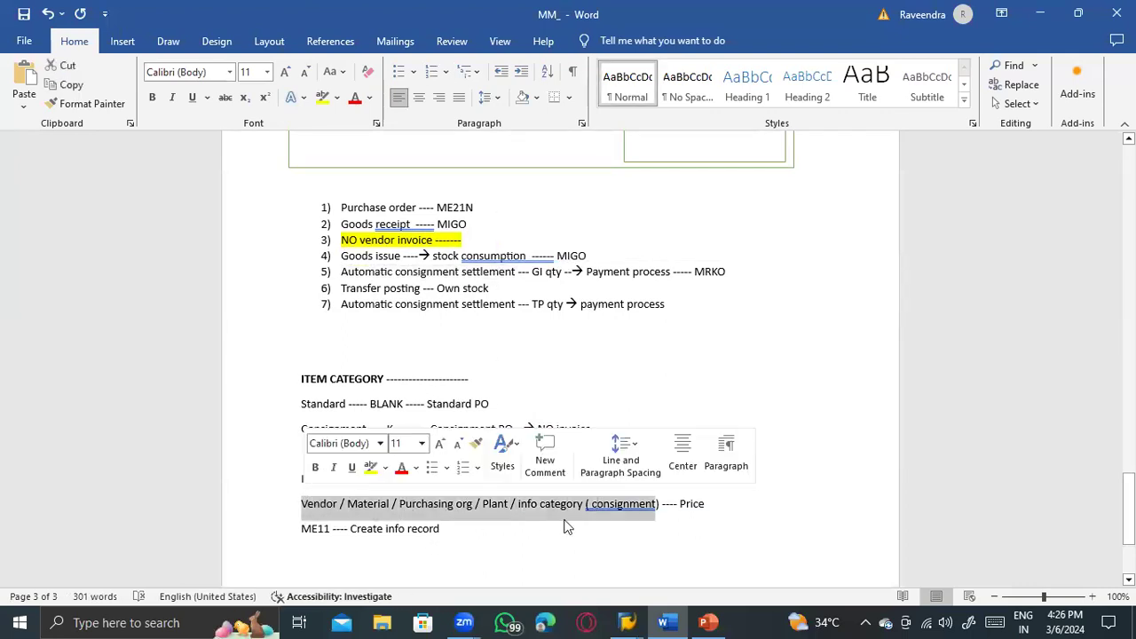
{"action": "left_click", "coordinate": [765, 501]}
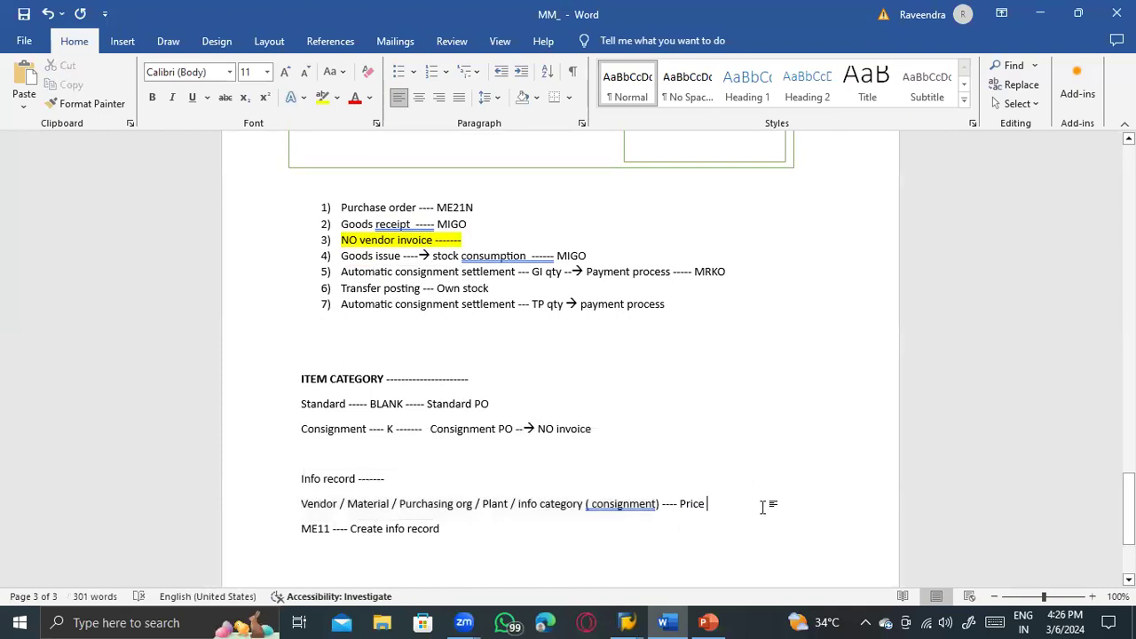
{"action": "left_click_drag", "start_coordinate": [343, 272], "coordinate": [491, 279]}
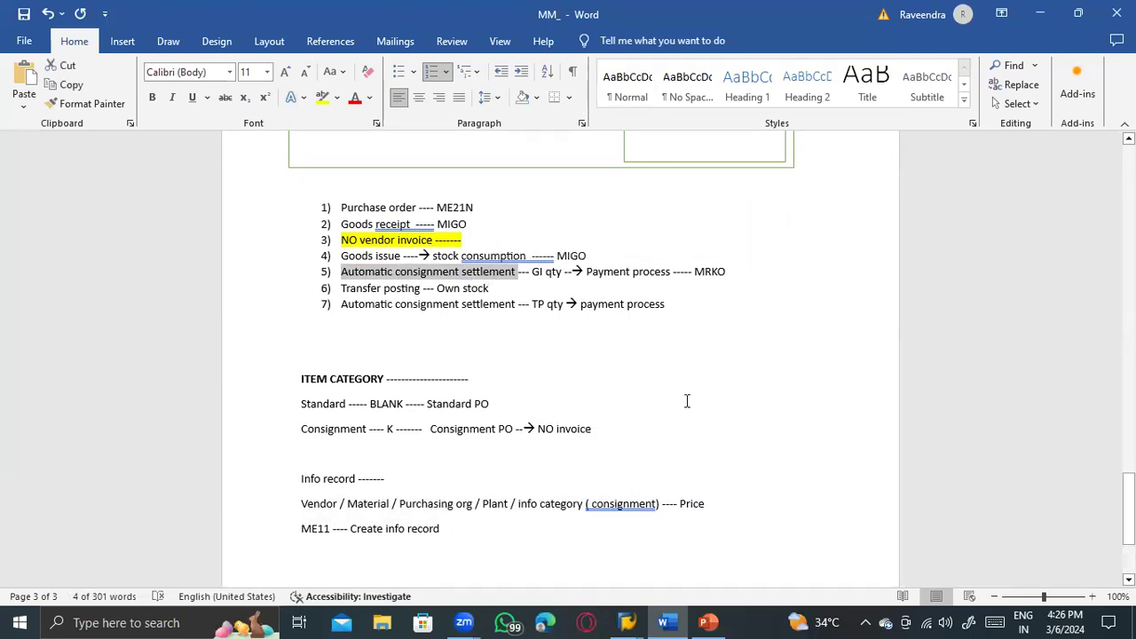
{"action": "key", "text": "alt+Tab"}
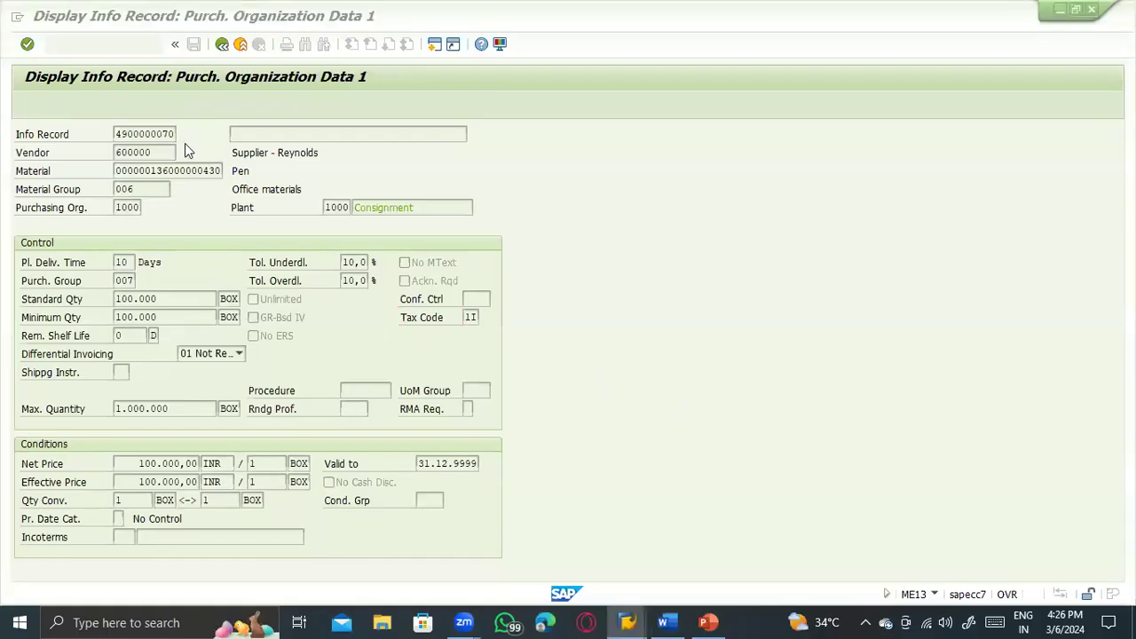
Step: Go back to the draft purchase order in ME21N, review the Pen item's data and check the order for errors
{"action": "key", "text": "alt+Tab"}
{"action": "key", "text": "alt+Tab"}
{"action": "key", "text": "Tab"}
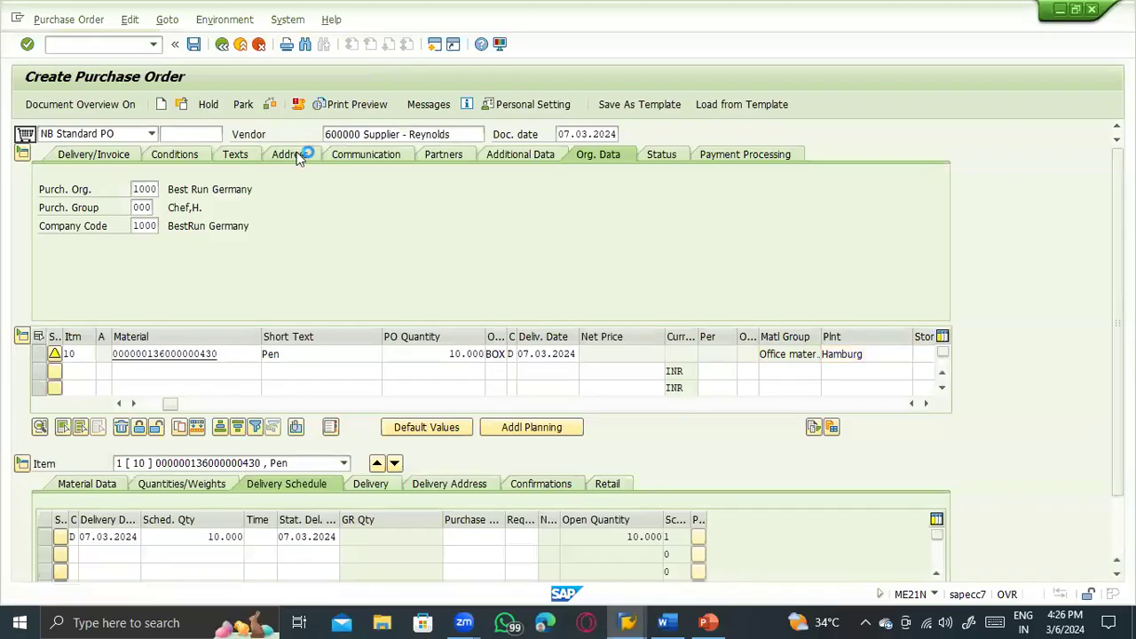
{"action": "left_click", "coordinate": [28, 44]}
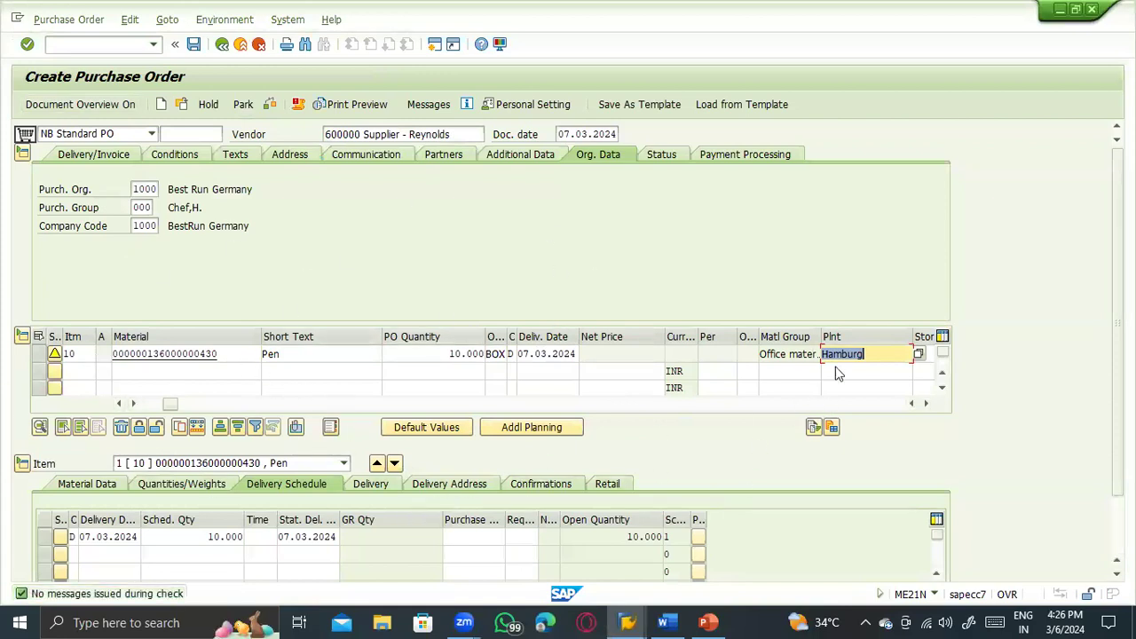
{"action": "left_click", "coordinate": [450, 355]}
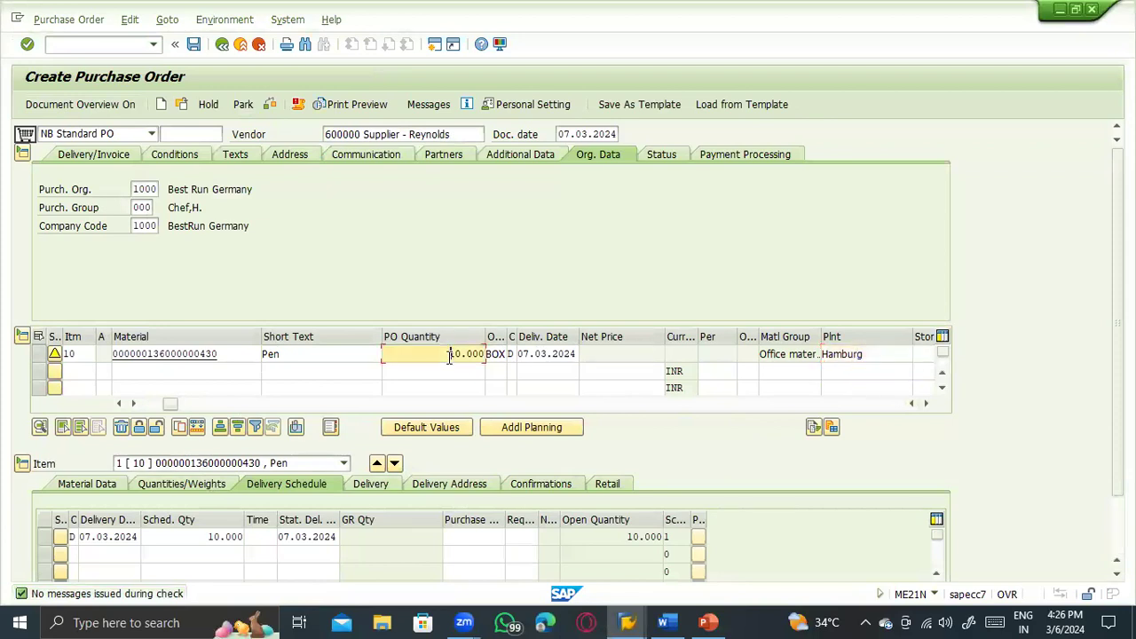
{"action": "left_click", "coordinate": [146, 354]}
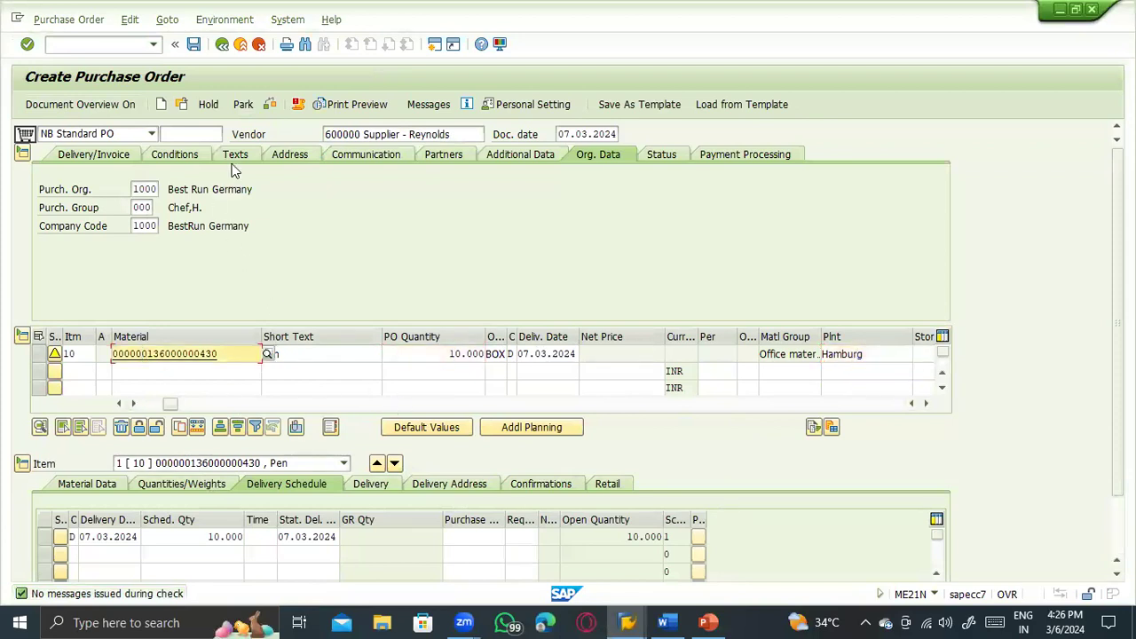
{"action": "left_click", "coordinate": [267, 106]}
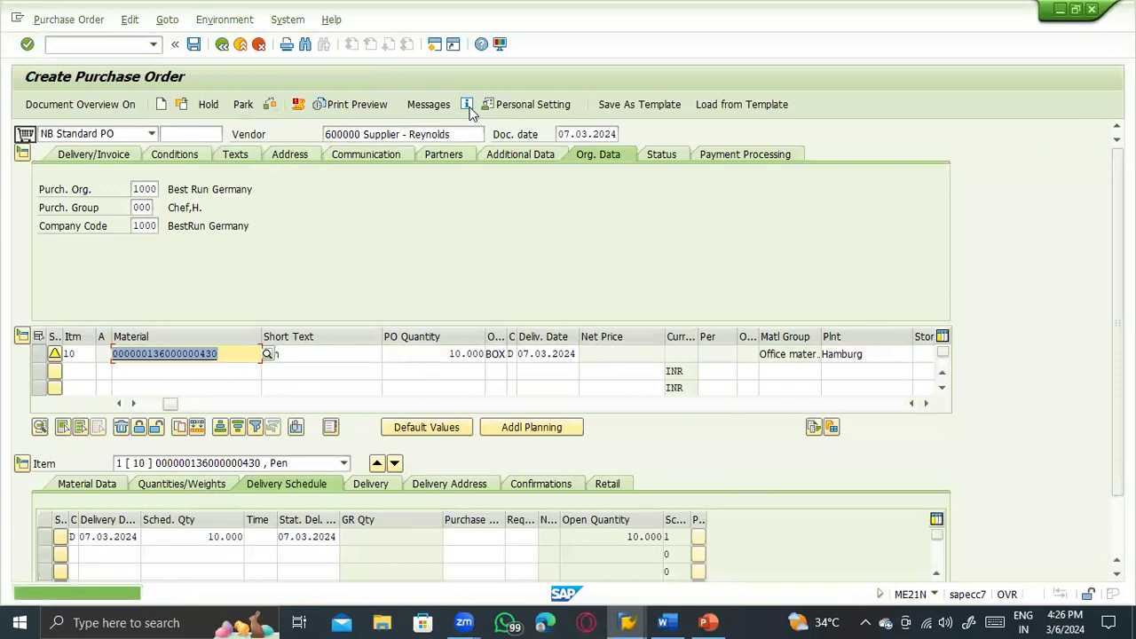
Step: Inspect the purchase order's NEU print output message, and save the consignment purchase order
{"action": "left_click", "coordinate": [447, 103]}
{"action": "left_click", "coordinate": [71, 188]}
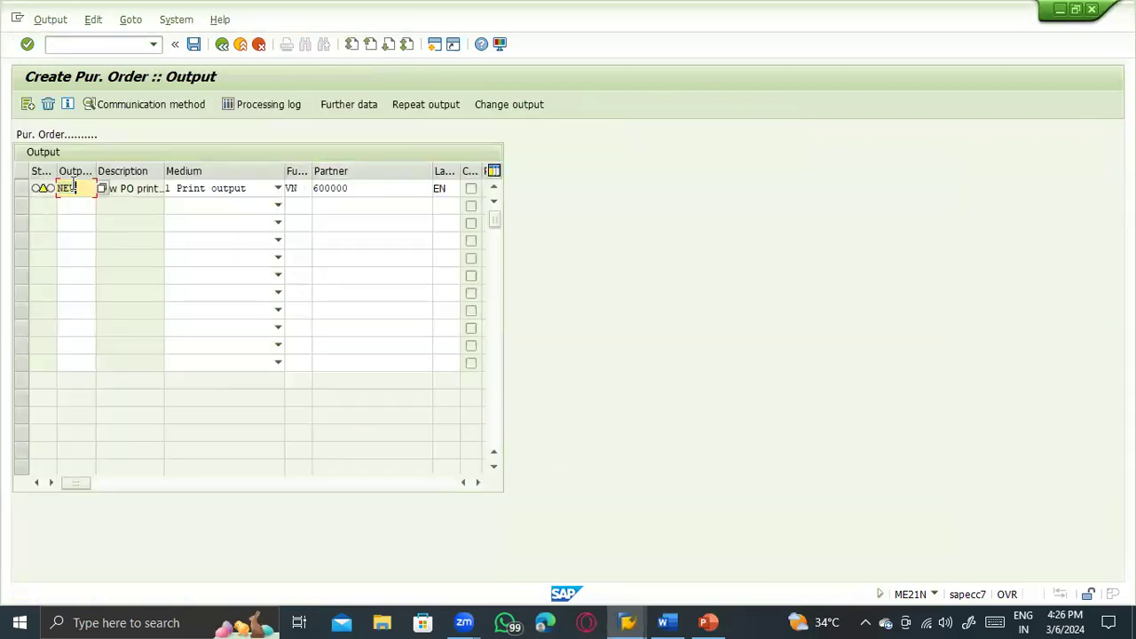
{"action": "left_click", "coordinate": [224, 43]}
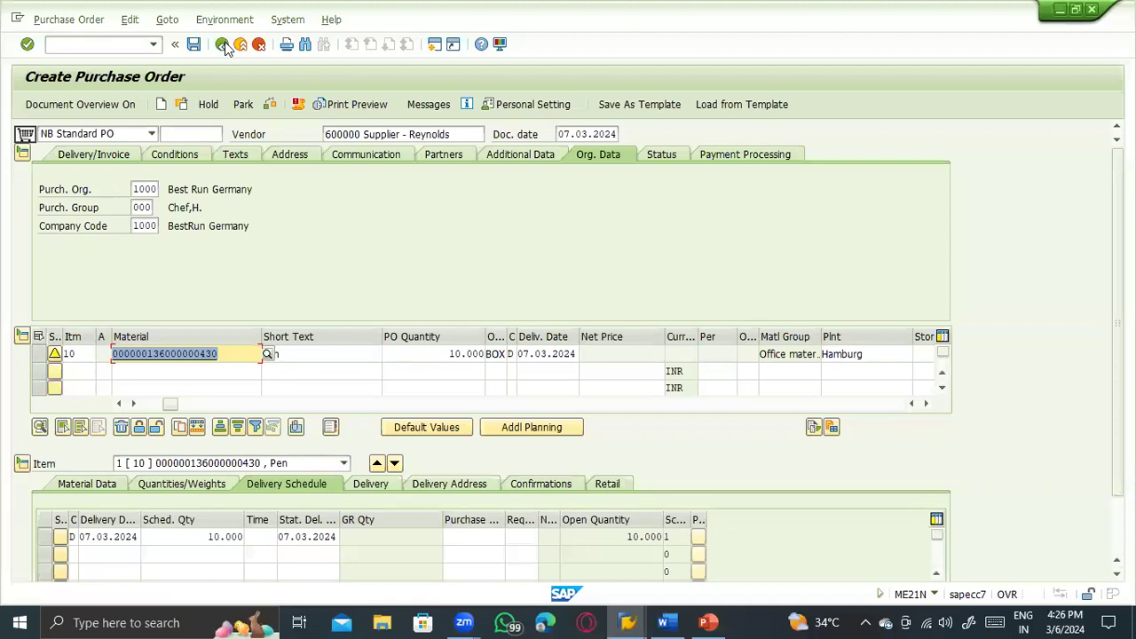
{"action": "left_click", "coordinate": [193, 45]}
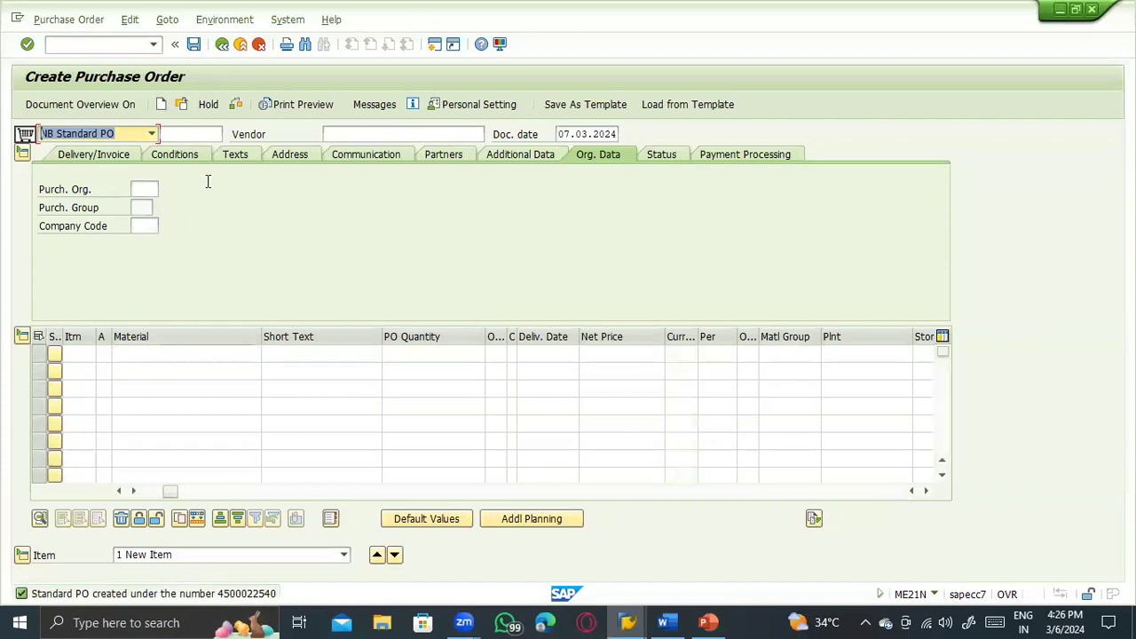
Step: Open the saved purchase order and copy its document number
{"action": "left_click", "coordinate": [181, 105]}
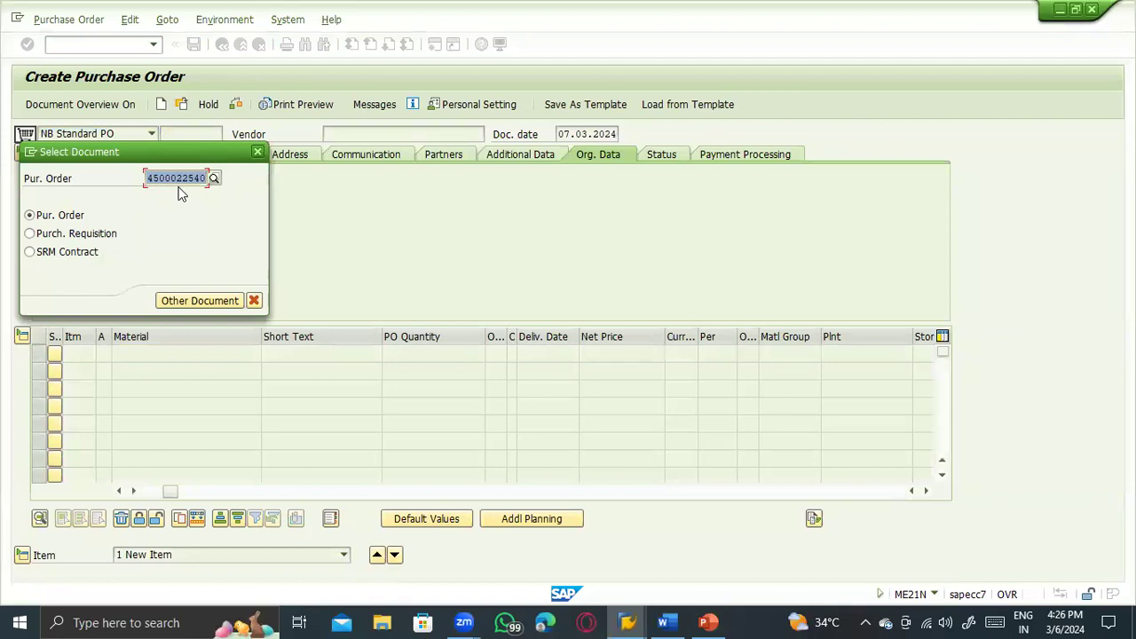
{"action": "key", "text": "Return"}
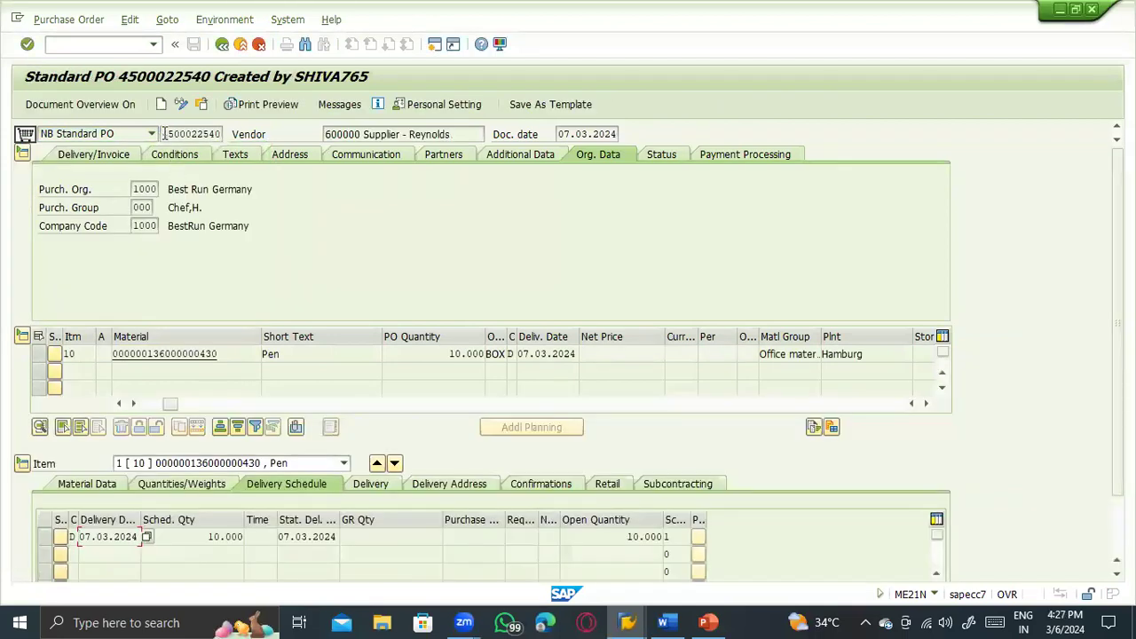
{"action": "left_click_drag", "start_coordinate": [164, 133], "coordinate": [230, 133]}
{"action": "key", "text": "ctrl+c"}
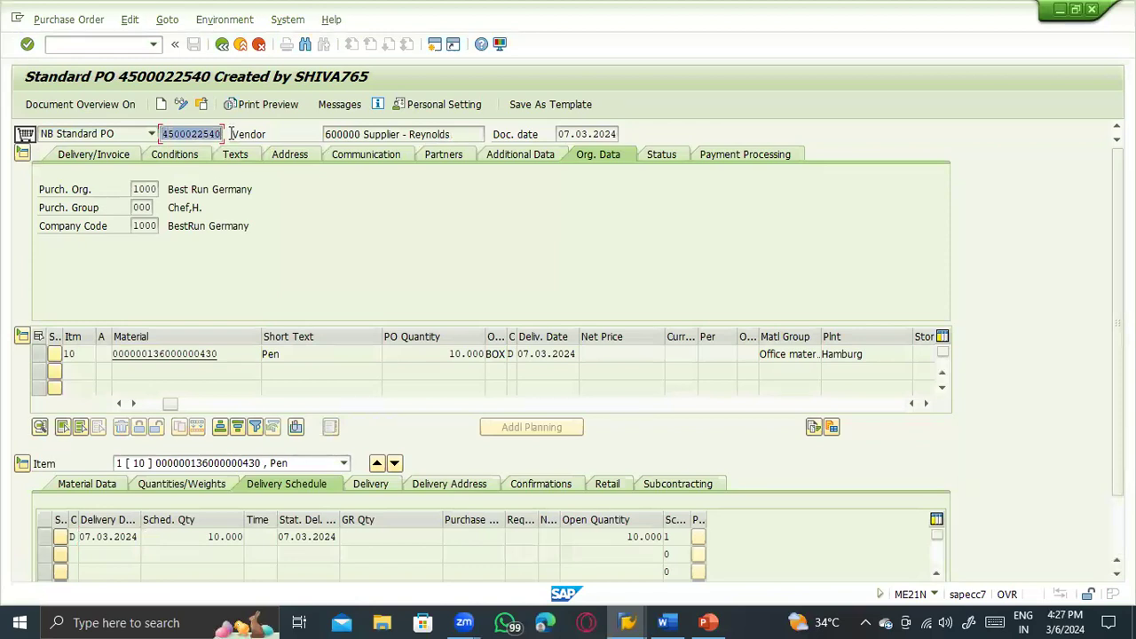
{"action": "left_click", "coordinate": [249, 168]}
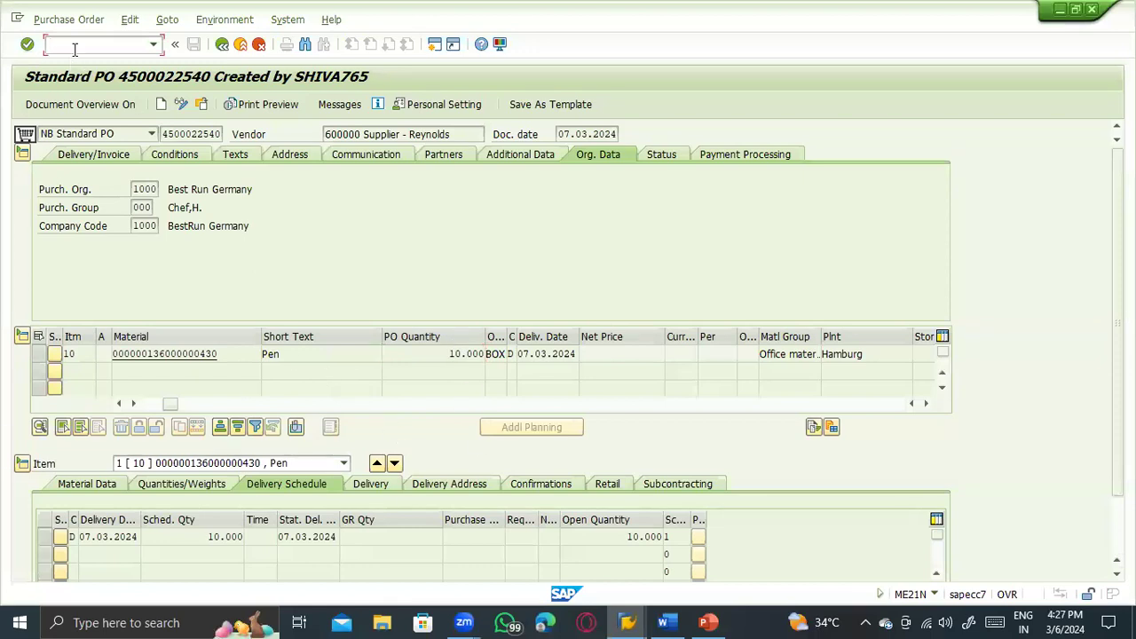
Step: View the order item's confirmation data, and start the goods movement transaction MIGO
{"action": "key", "text": "alt+Tab"}
{"action": "key", "text": "alt+Tab"}
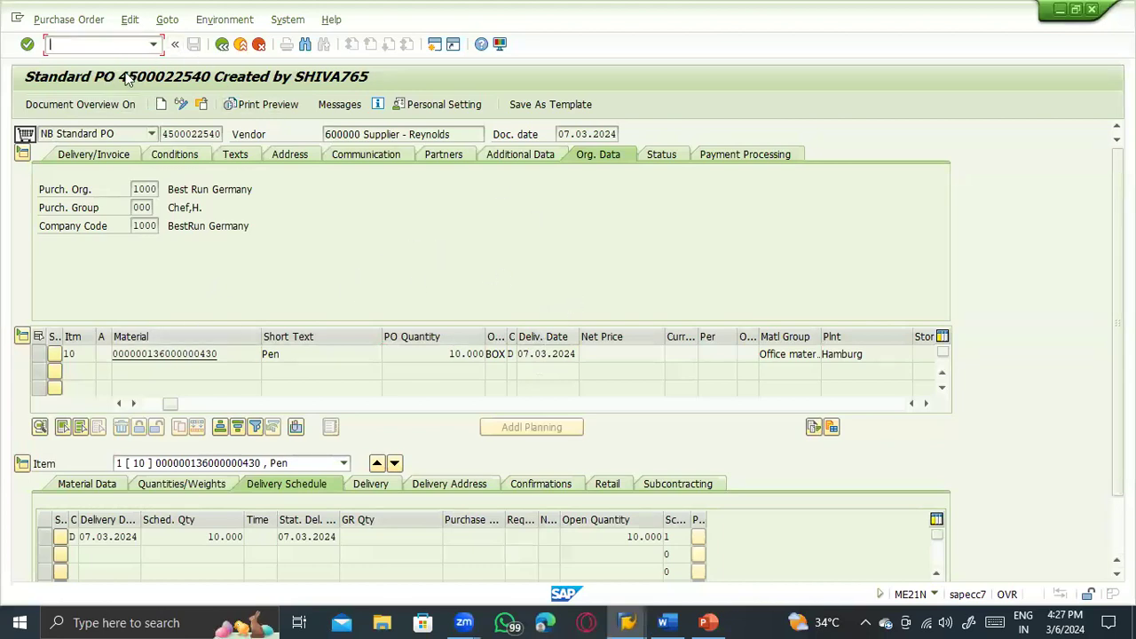
{"action": "left_click", "coordinate": [546, 487]}
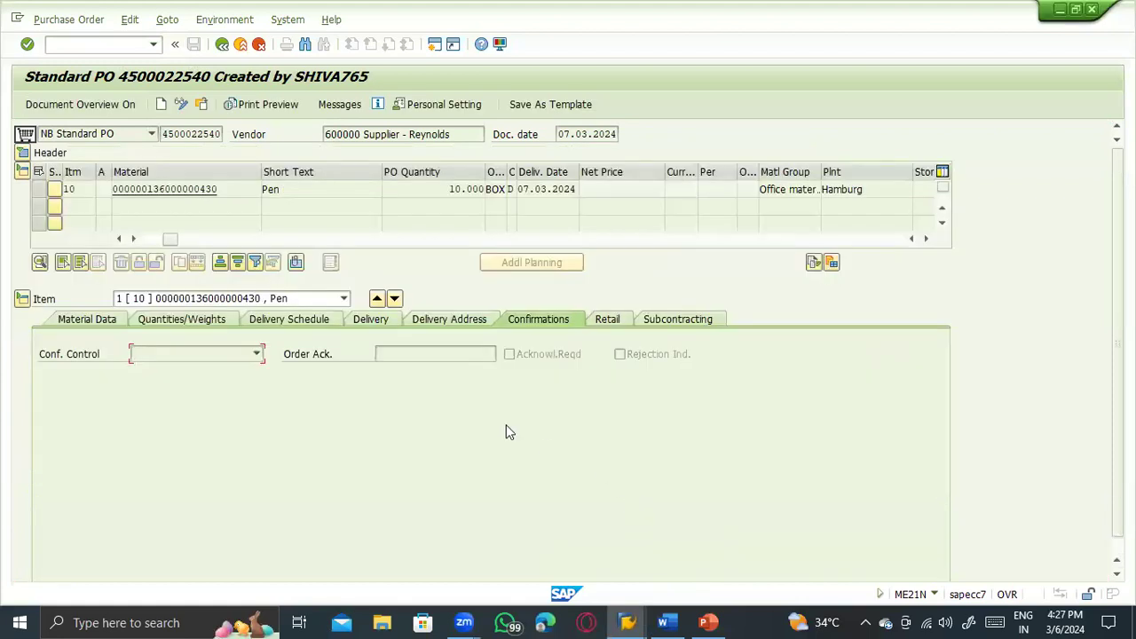
{"action": "left_click", "coordinate": [125, 44]}
{"action": "type", "text": "/nmigo"}
{"action": "key", "text": "Return"}
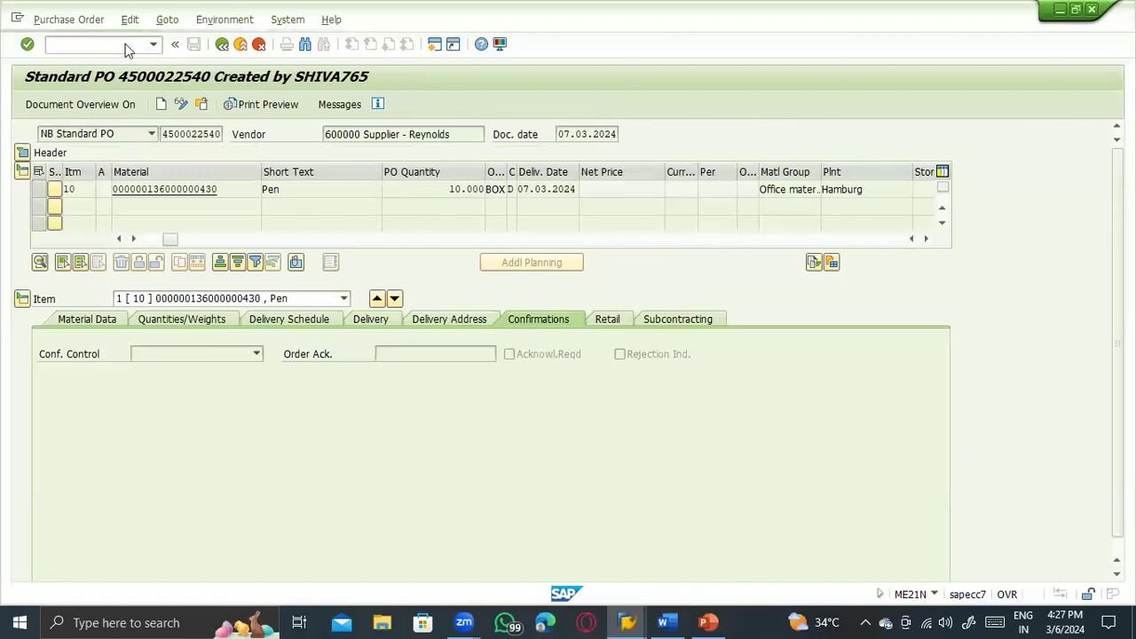
Step: In the Word notes, add the line "Master data ----- PIR ---- ME11" directly above the numbered process list
{"action": "key", "text": "alt+Tab"}
{"action": "left_click", "coordinate": [468, 223]}
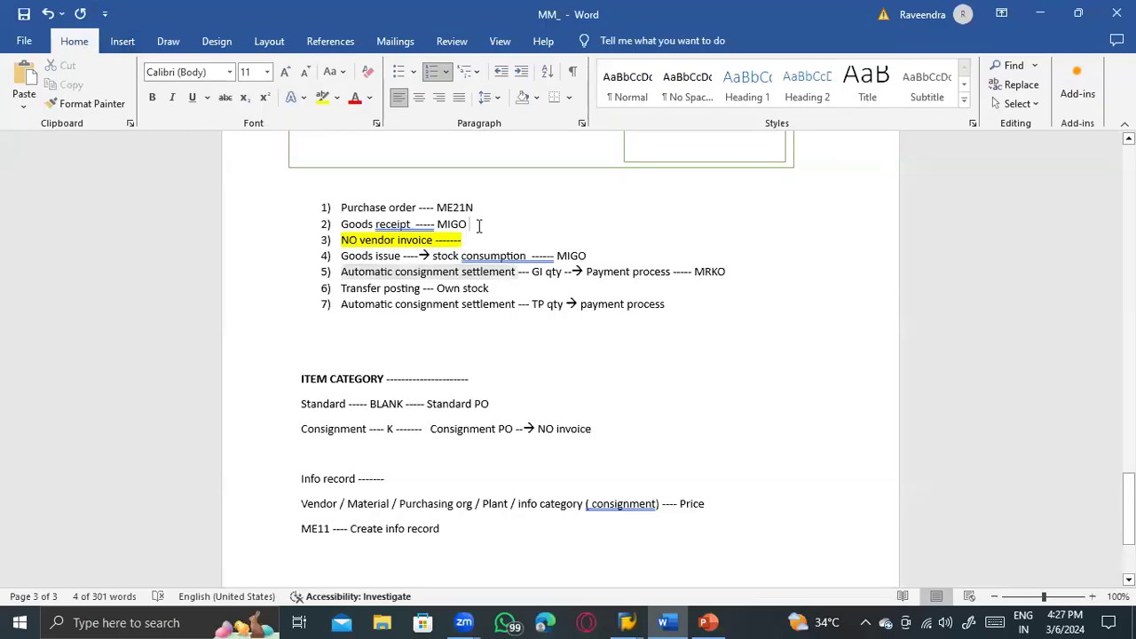
{"action": "scroll", "coordinate": [399, 266], "scroll_direction": "up", "scroll_amount": 1}
{"action": "left_click_drag", "start_coordinate": [331, 229], "coordinate": [653, 352]}
{"action": "scroll", "coordinate": [353, 350], "scroll_direction": "up", "scroll_amount": 3}
{"action": "left_click", "coordinate": [341, 344]}
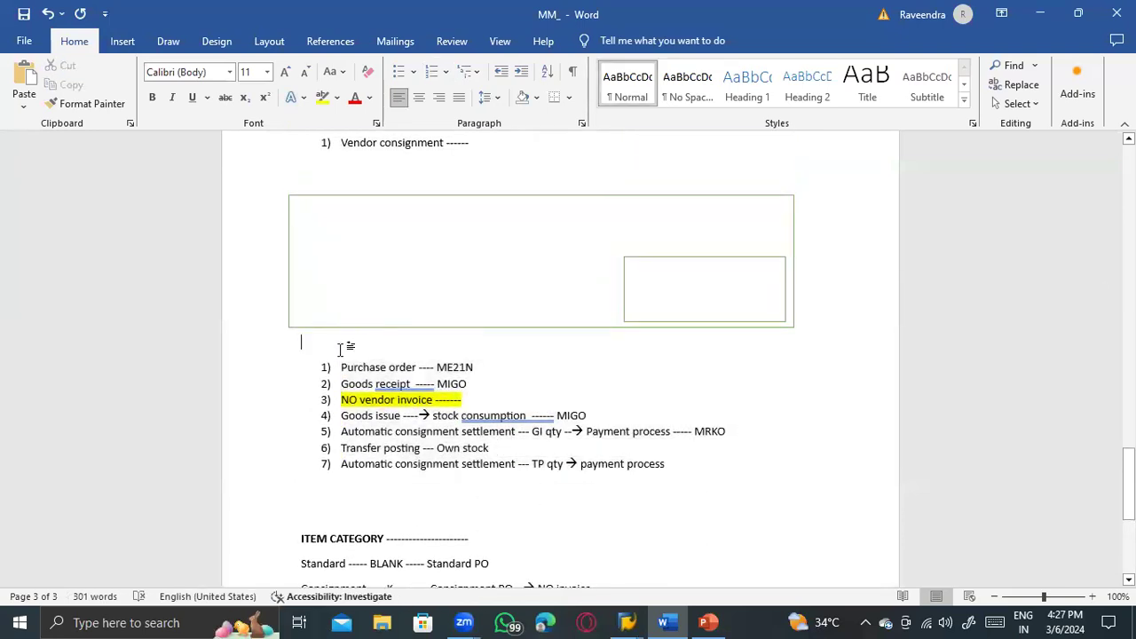
{"action": "type", "text": "Master data ----- "}
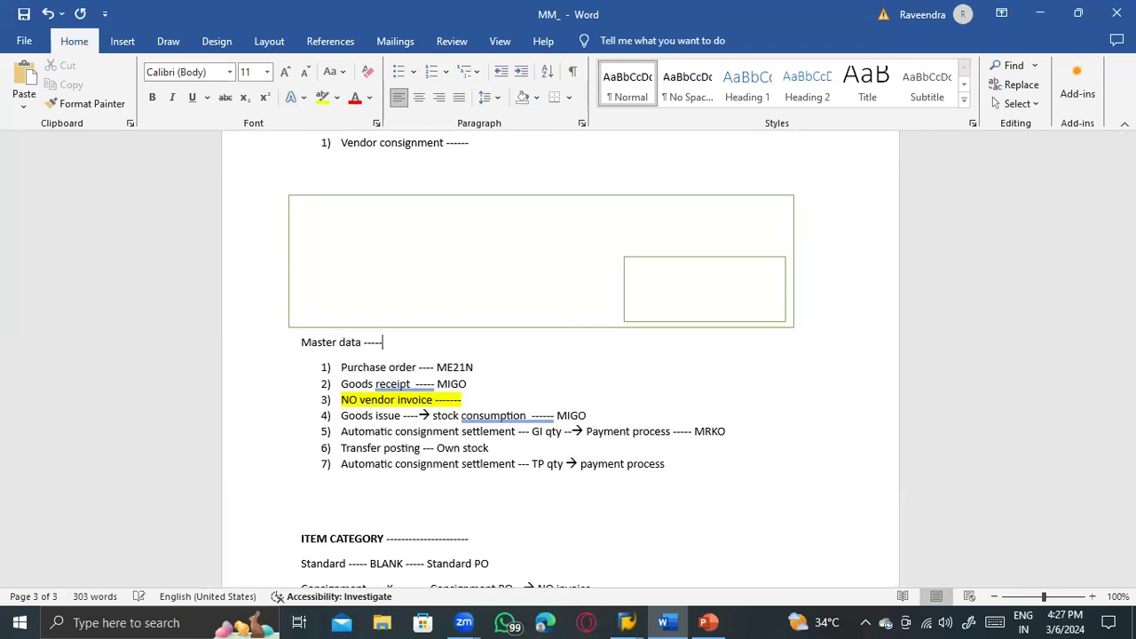
{"action": "type", "text": "PIR ---- ME11"}
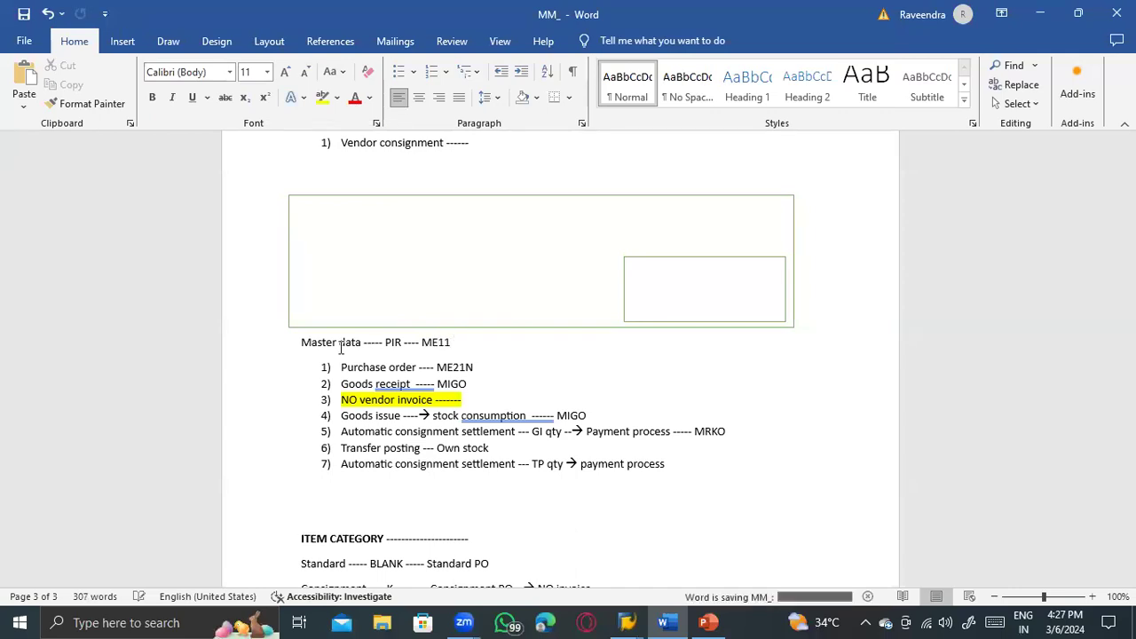
Step: In MIGO, set up an A01 Goods Receipt and enter the copied purchase order number as reference
{"action": "key", "text": "alt+Tab"}
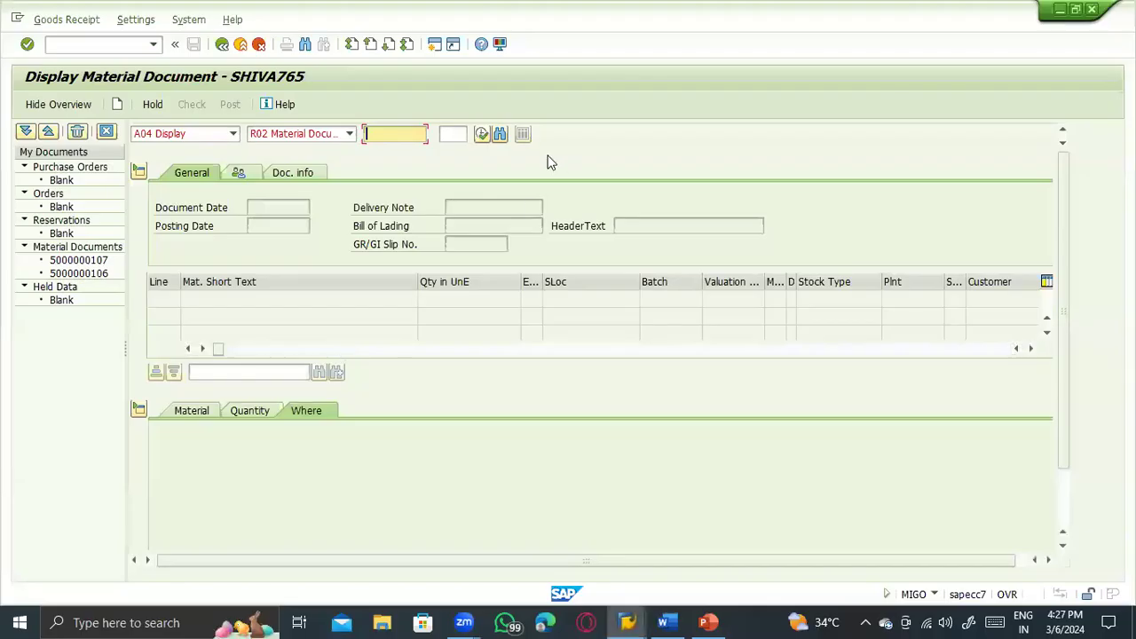
{"action": "left_click", "coordinate": [211, 133]}
{"action": "left_click", "coordinate": [186, 152]}
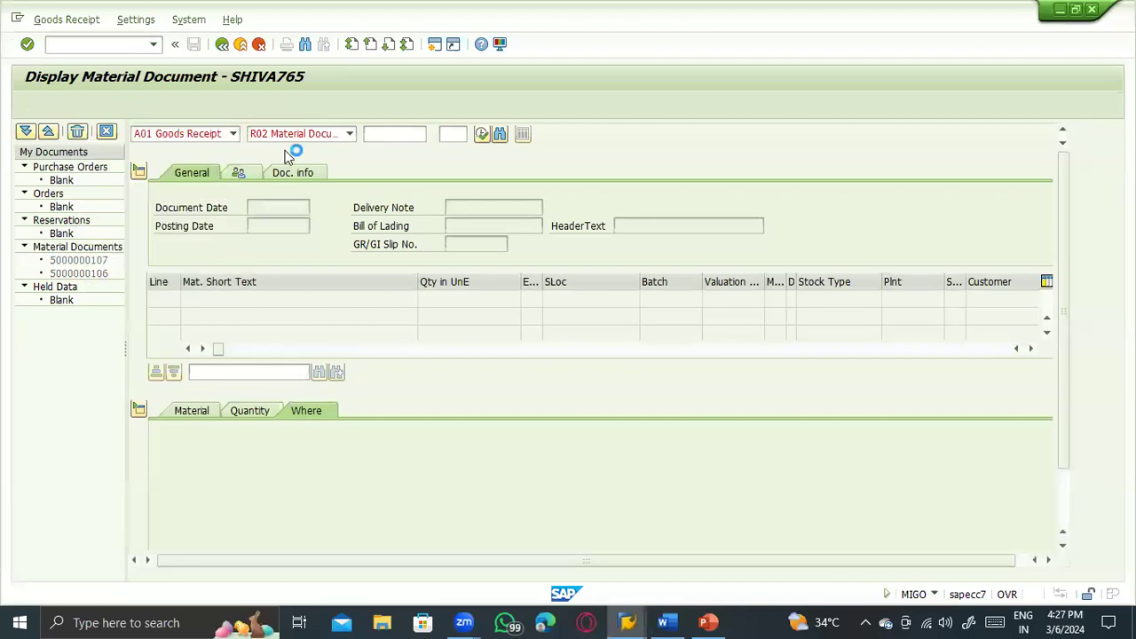
{"action": "left_click", "coordinate": [389, 131]}
{"action": "key", "text": "ctrl+v"}
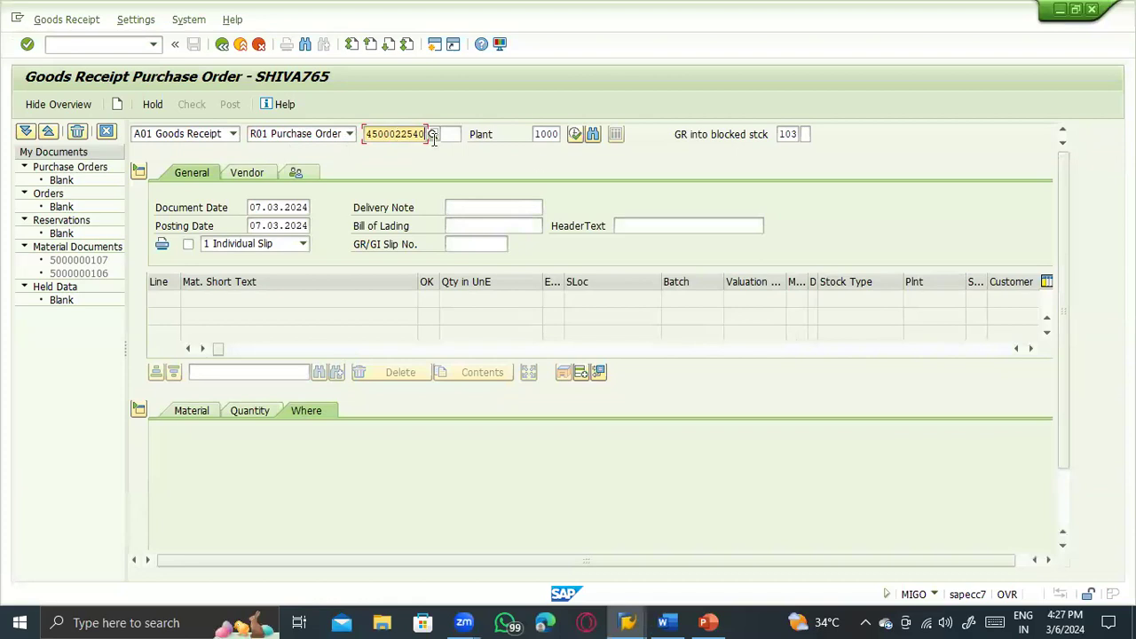
Step: Set the default movement type to 101 GR goods receipt, accept the tip, and load the purchase order item
{"action": "left_click", "coordinate": [788, 134]}
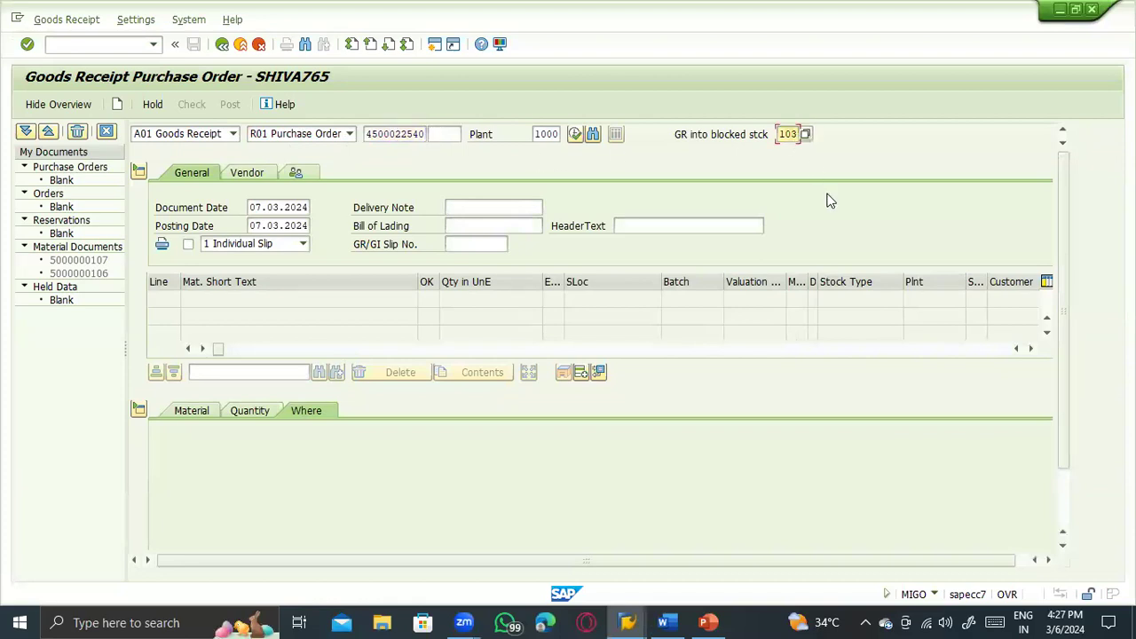
{"action": "key", "text": "Return"}
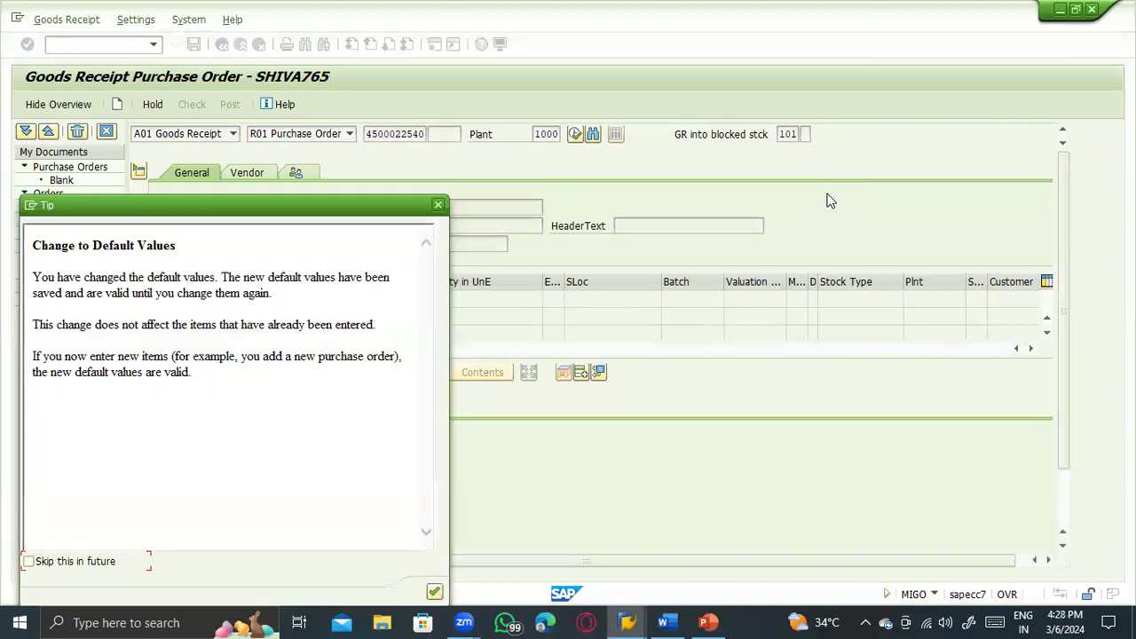
{"action": "key", "text": "Return"}
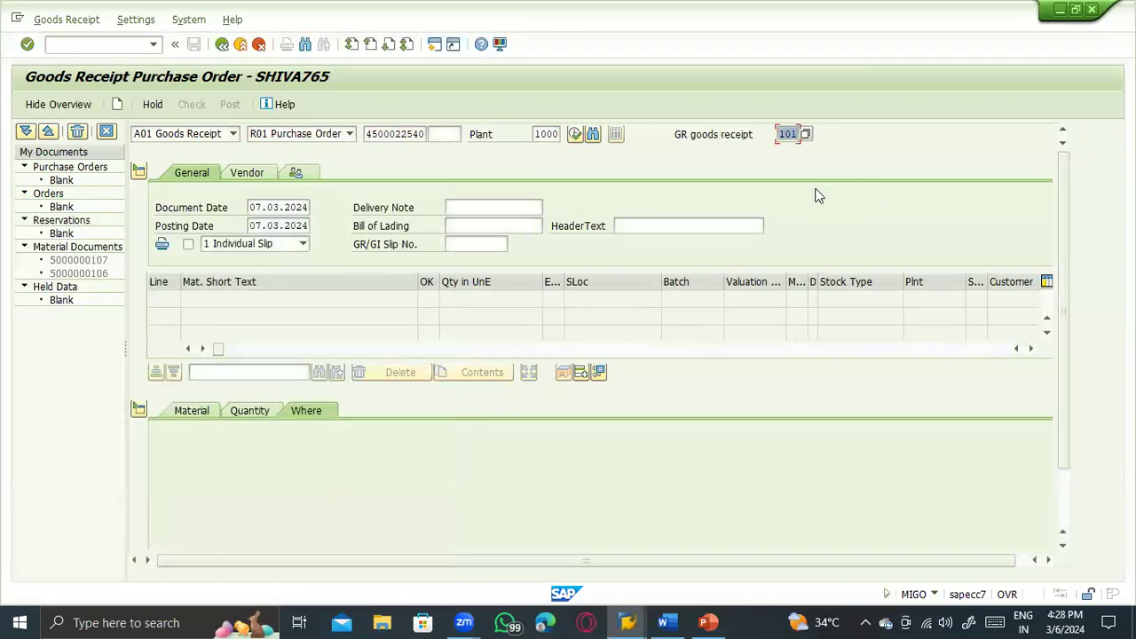
{"action": "key", "text": "Return"}
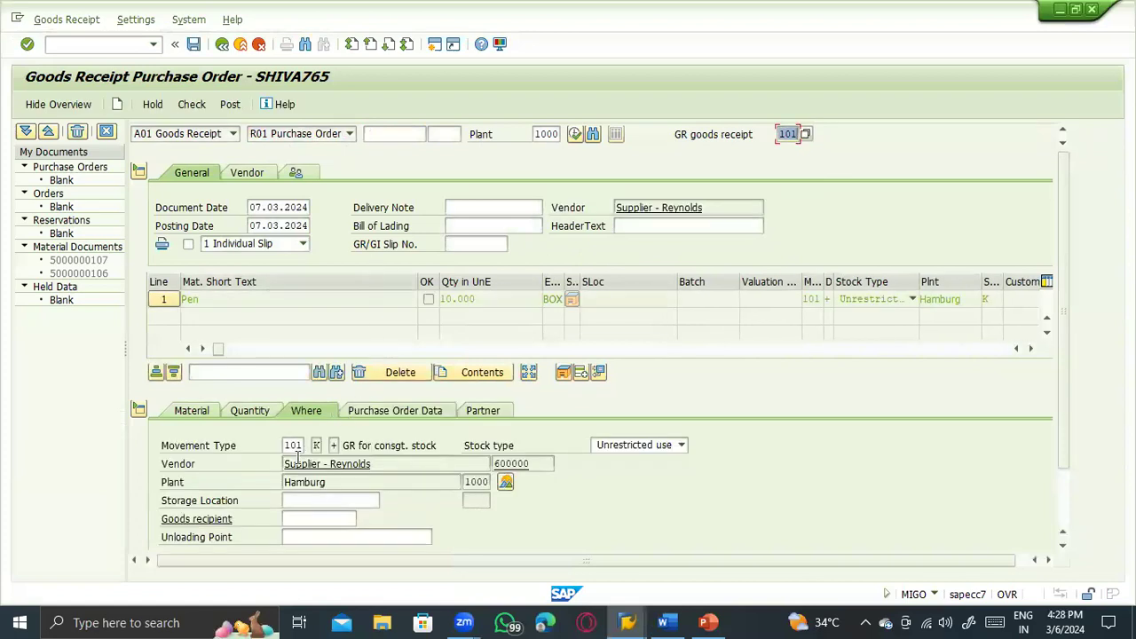
Step: Examine the Pen item's material, quantity and destination details, including its movement type and special stock indicator
{"action": "left_click", "coordinate": [199, 412]}
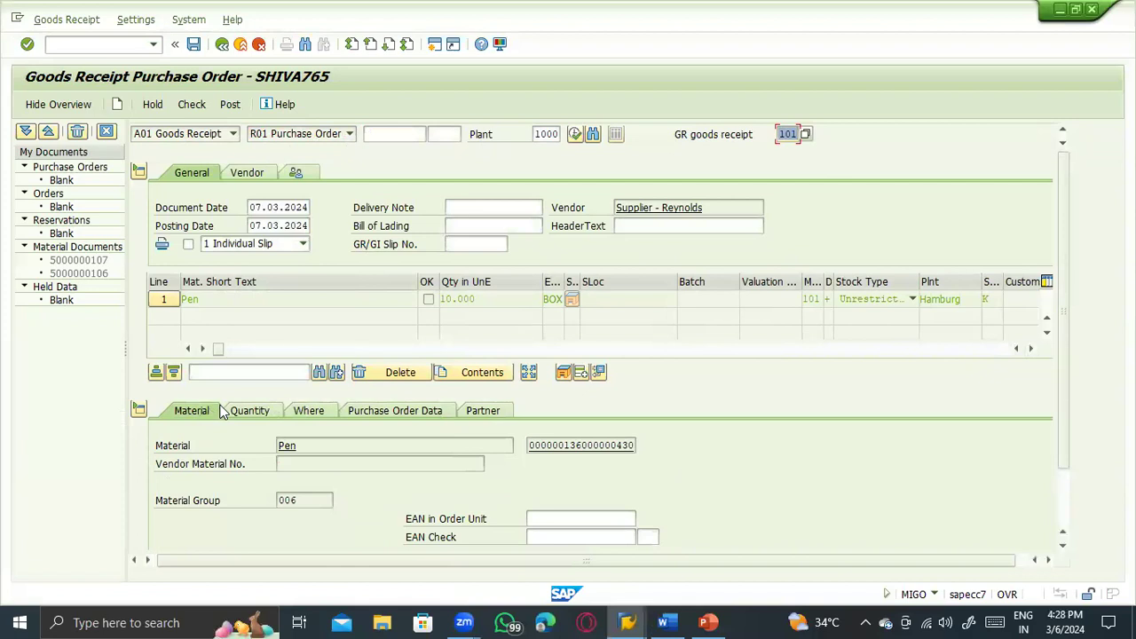
{"action": "left_click", "coordinate": [240, 411]}
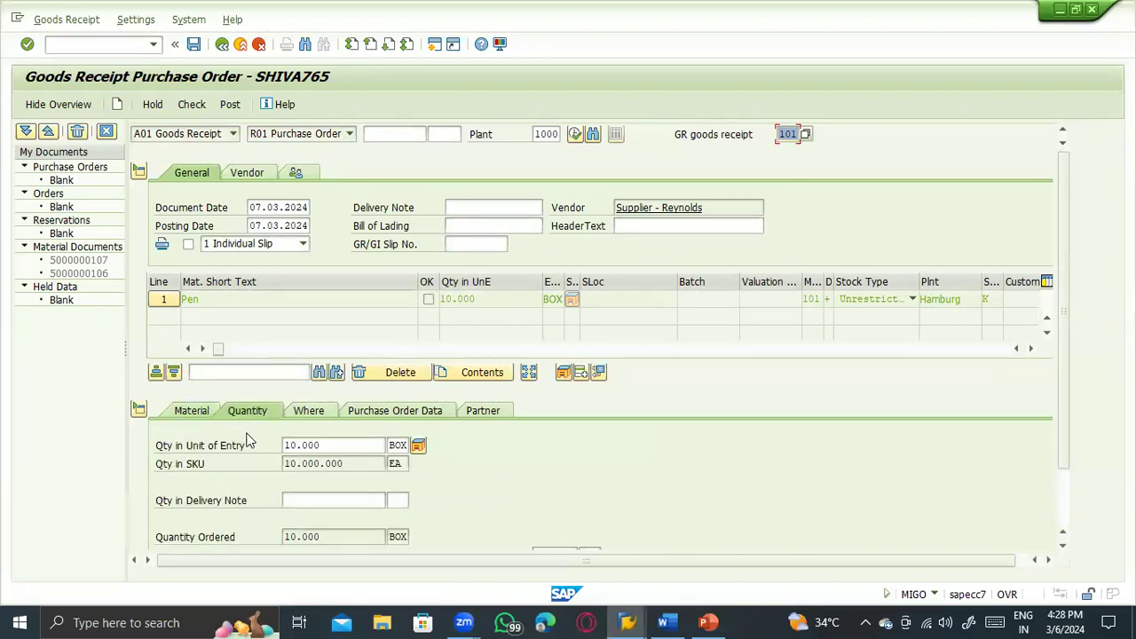
{"action": "left_click", "coordinate": [302, 412]}
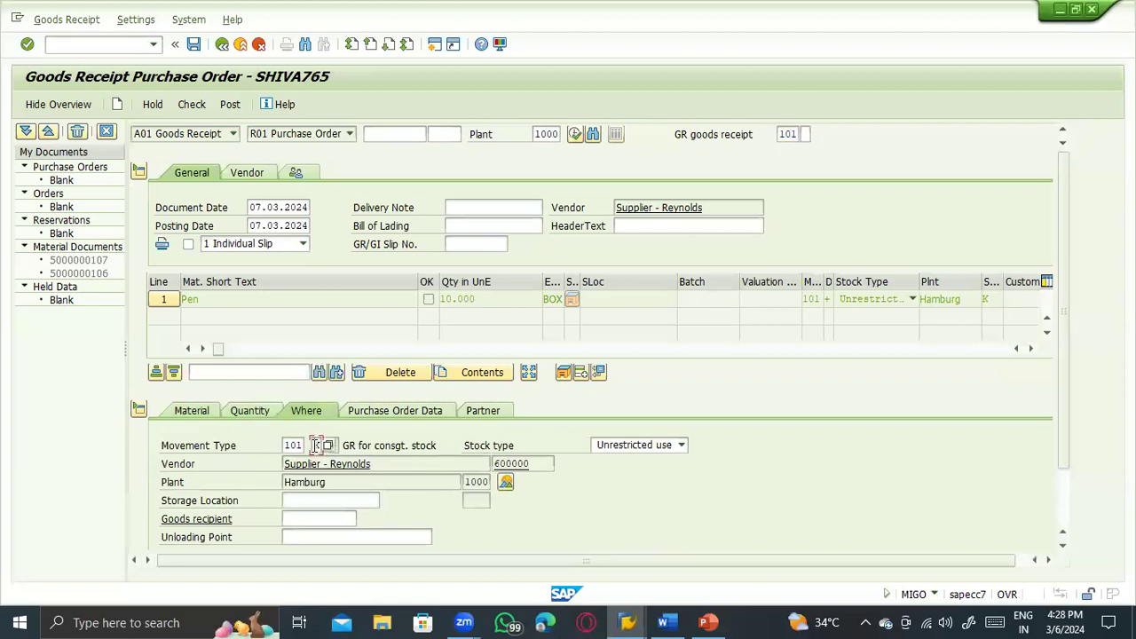
Step: Examine the available special stock indicators for the Pen item, comparing vendor consignment K with customer consignment W alongside its movement type
{"action": "left_click", "coordinate": [330, 444]}
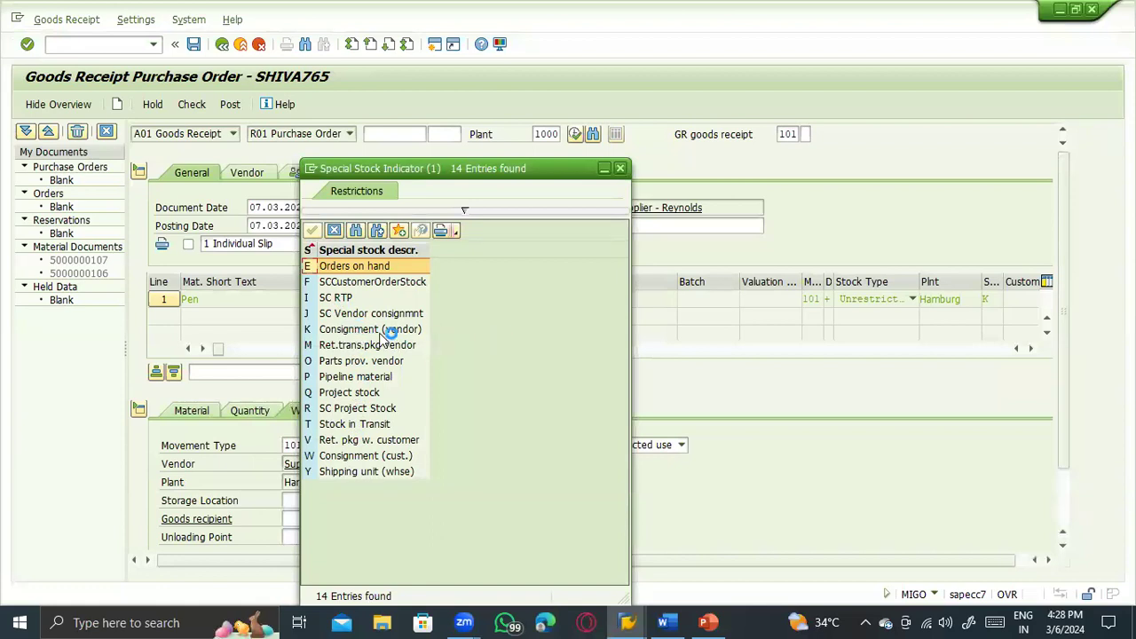
{"action": "left_click", "coordinate": [620, 168]}
{"action": "left_click", "coordinate": [380, 442]}
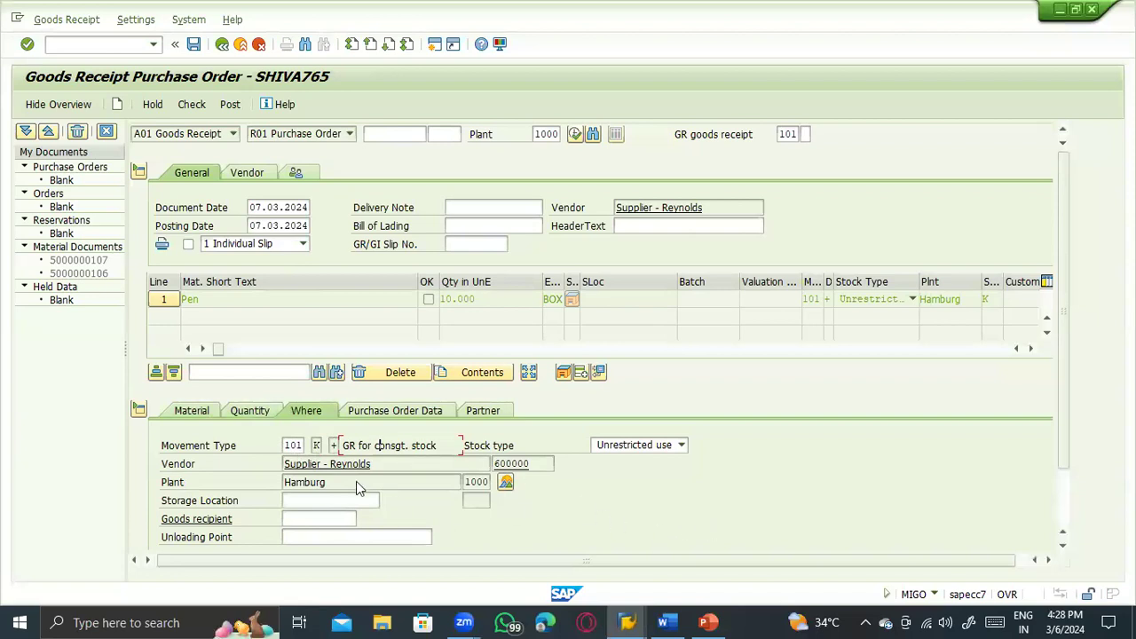
{"action": "left_click", "coordinate": [293, 446]}
{"action": "double_click", "coordinate": [292, 445]}
{"action": "left_click", "coordinate": [520, 443]}
{"action": "left_click", "coordinate": [319, 444]}
{"action": "left_click", "coordinate": [330, 447]}
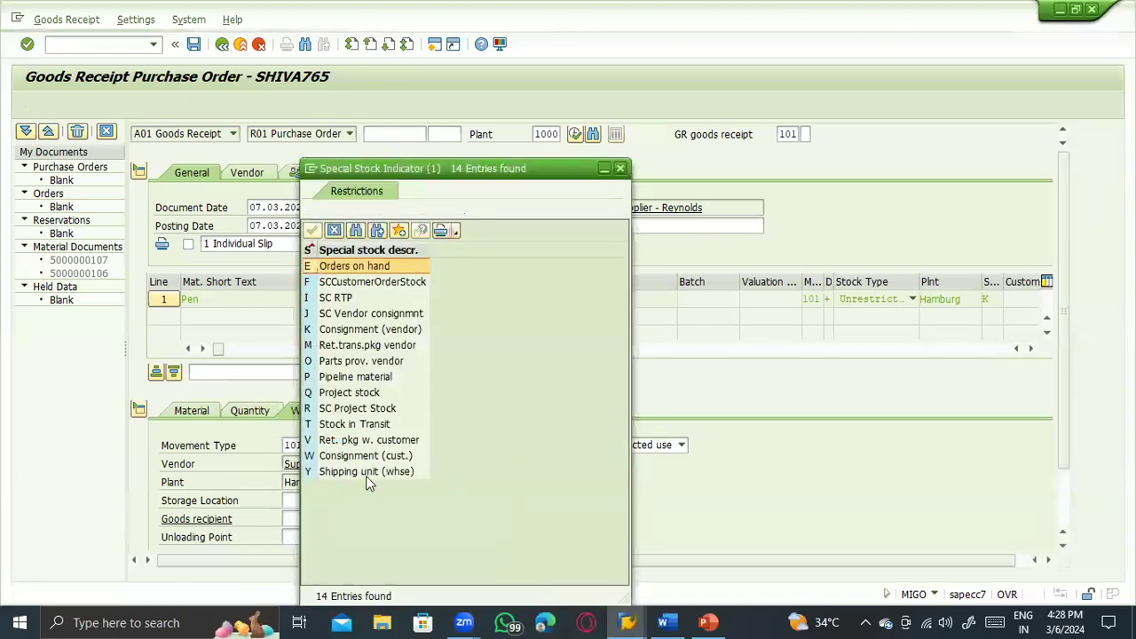
{"action": "left_click", "coordinate": [396, 457]}
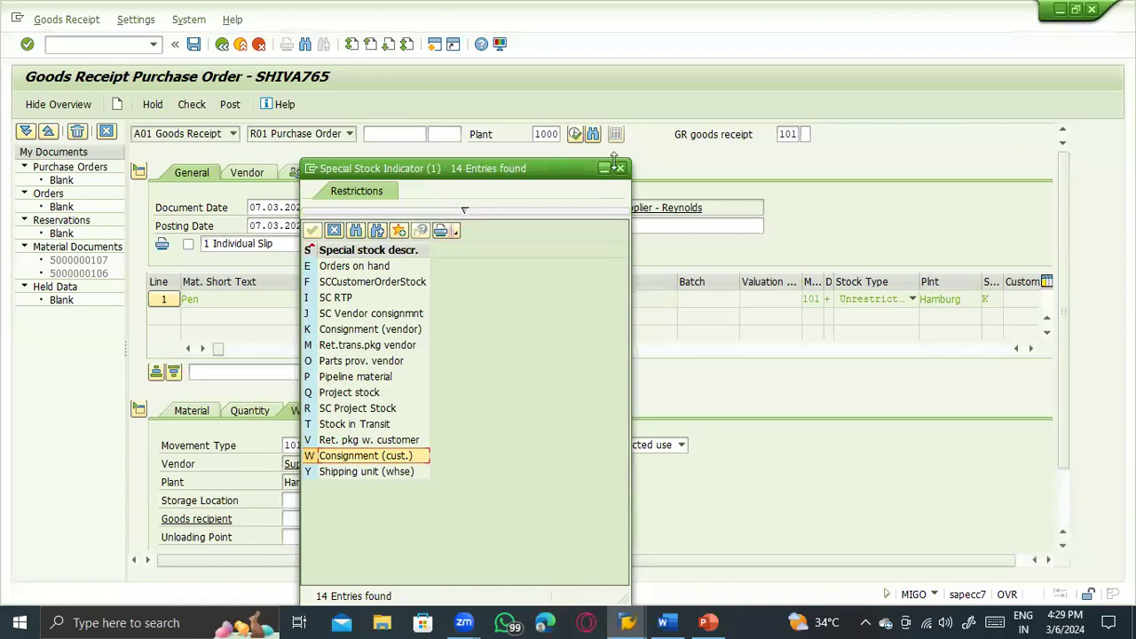
{"action": "left_click", "coordinate": [325, 331]}
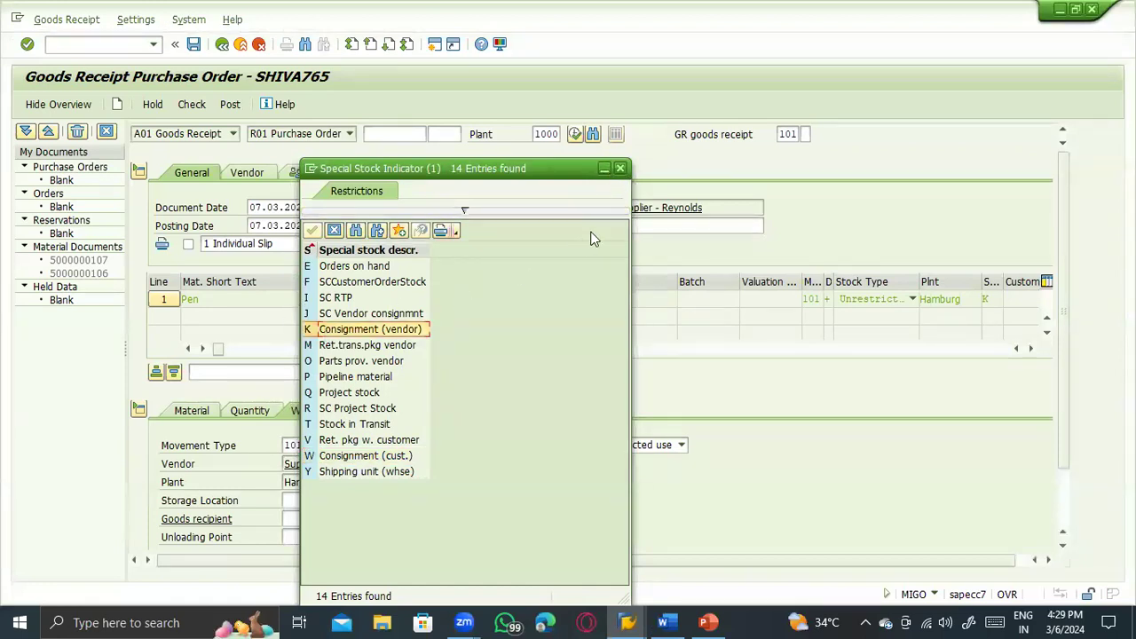
{"action": "key", "text": "Return"}
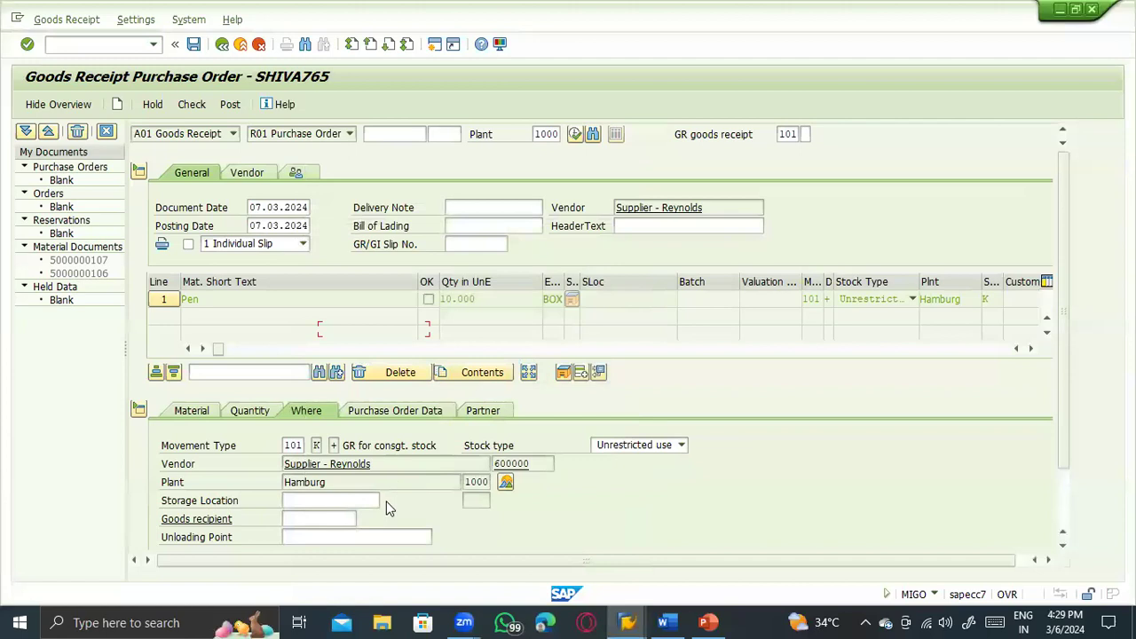
Step: Set the Pen item's storage location to 0001, mark it as OK, and try to post the goods receipt
{"action": "left_click", "coordinate": [319, 503]}
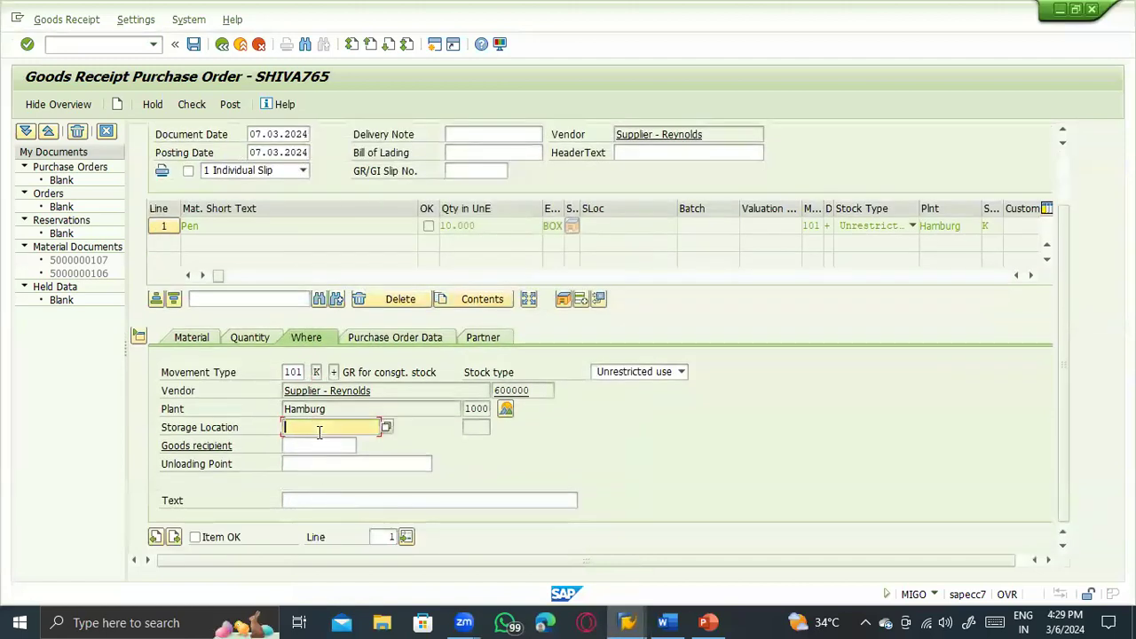
{"action": "type", "text": "0001"}
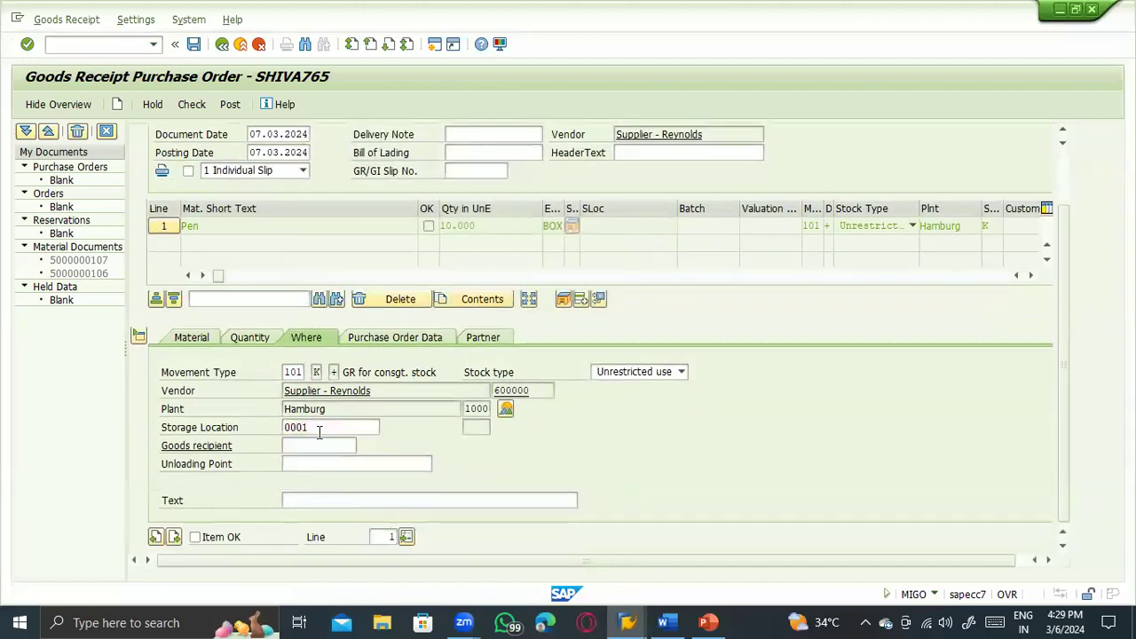
{"action": "key", "text": "Return"}
{"action": "left_click", "coordinate": [219, 536]}
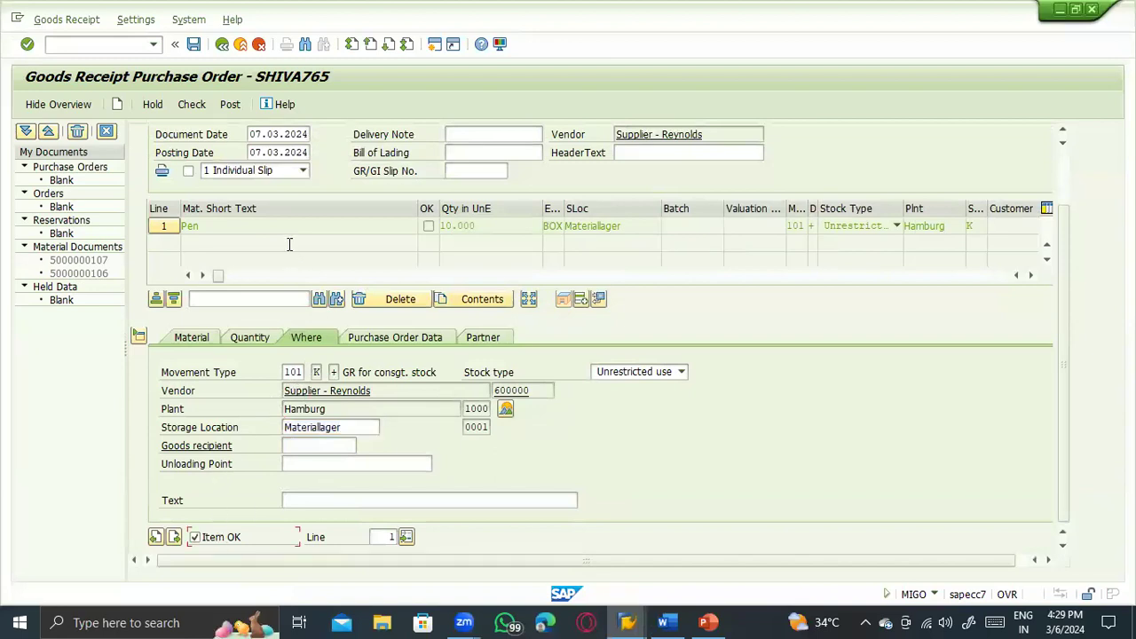
{"action": "scroll", "coordinate": [282, 238], "scroll_direction": "up", "scroll_amount": 2}
{"action": "left_click", "coordinate": [227, 105]}
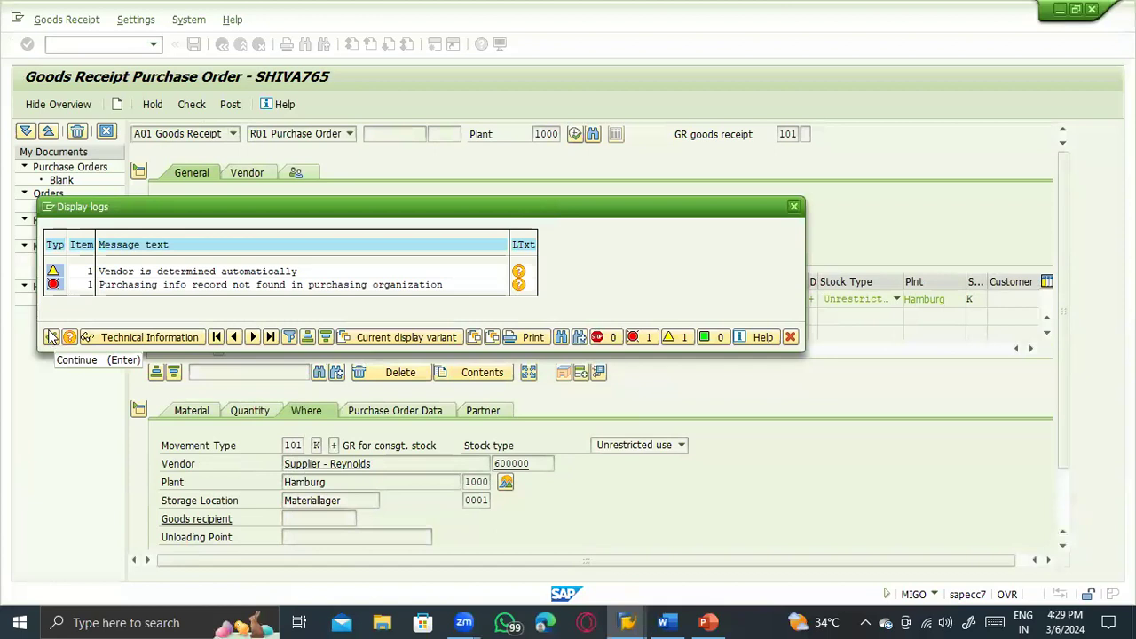
{"action": "left_click", "coordinate": [51, 335]}
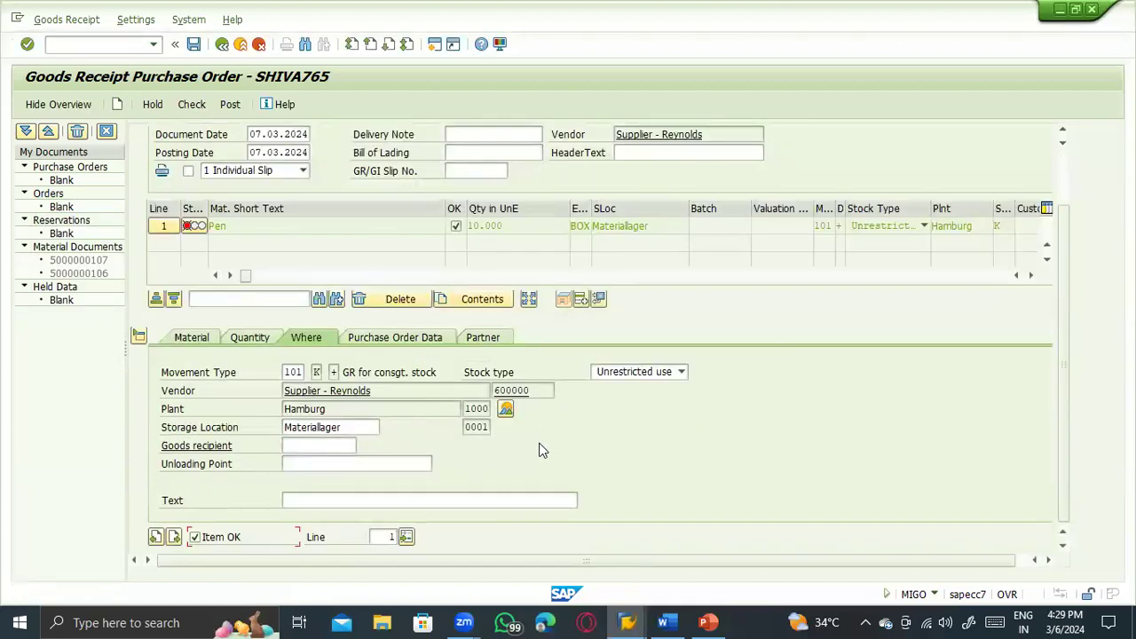
Step: Compare the purchasing organization and purchasing group in the Pen's consignment info record with those in the purchase order
{"action": "key", "text": "alt+Tab"}
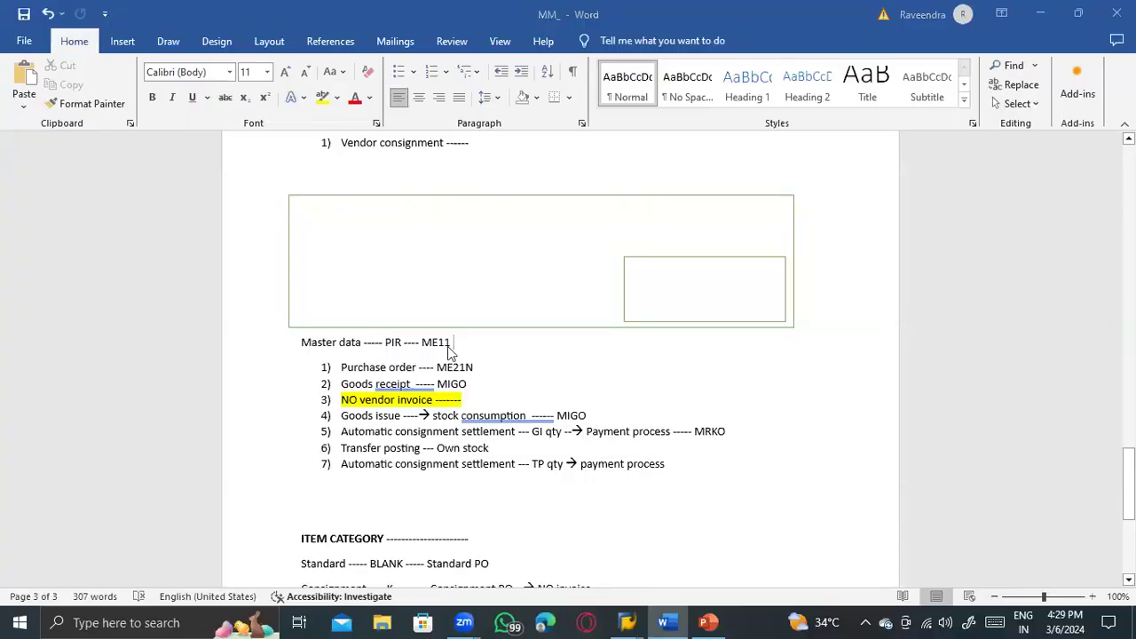
{"action": "key", "text": "alt+Tab"}
{"action": "key", "text": "alt+Tab"}
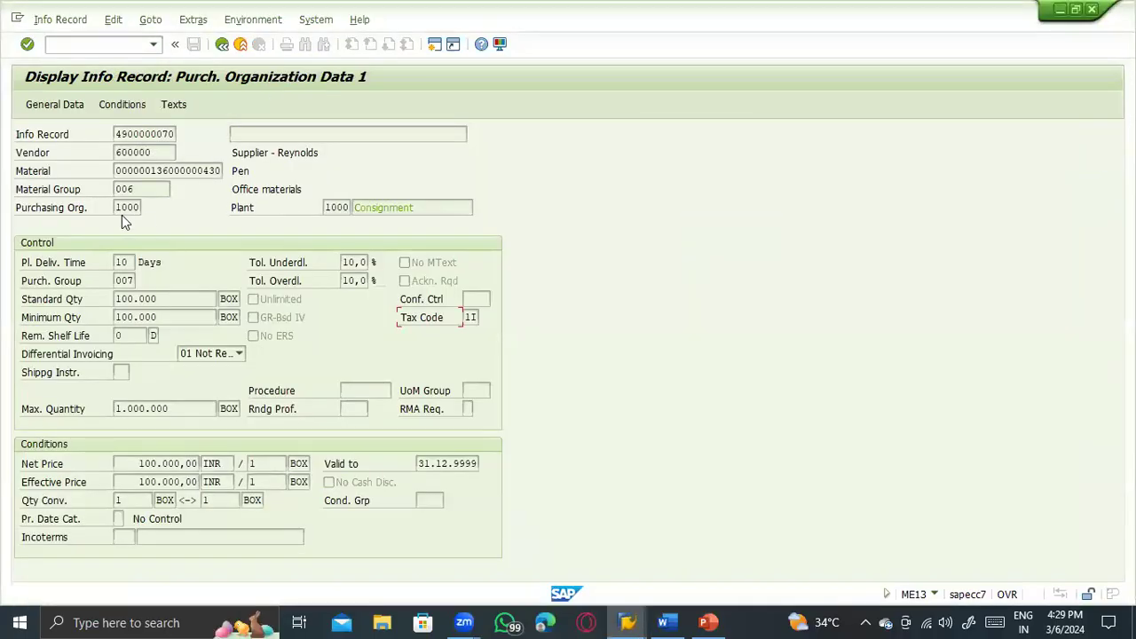
{"action": "key", "text": "alt+Tab"}
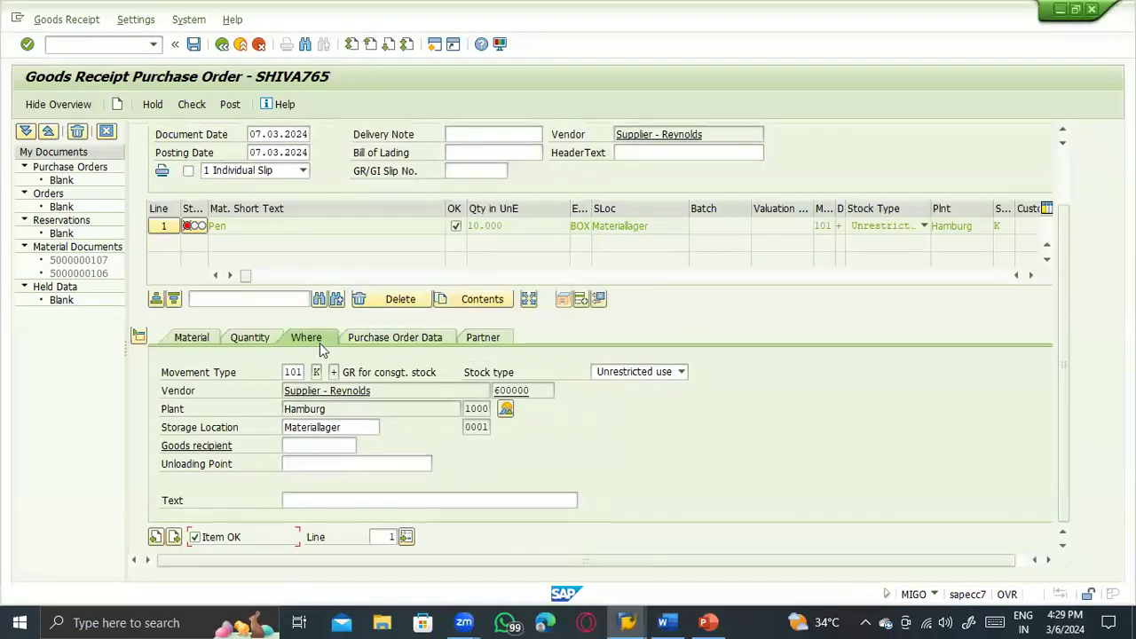
{"action": "left_click", "coordinate": [372, 338]}
{"action": "double_click", "coordinate": [300, 374]}
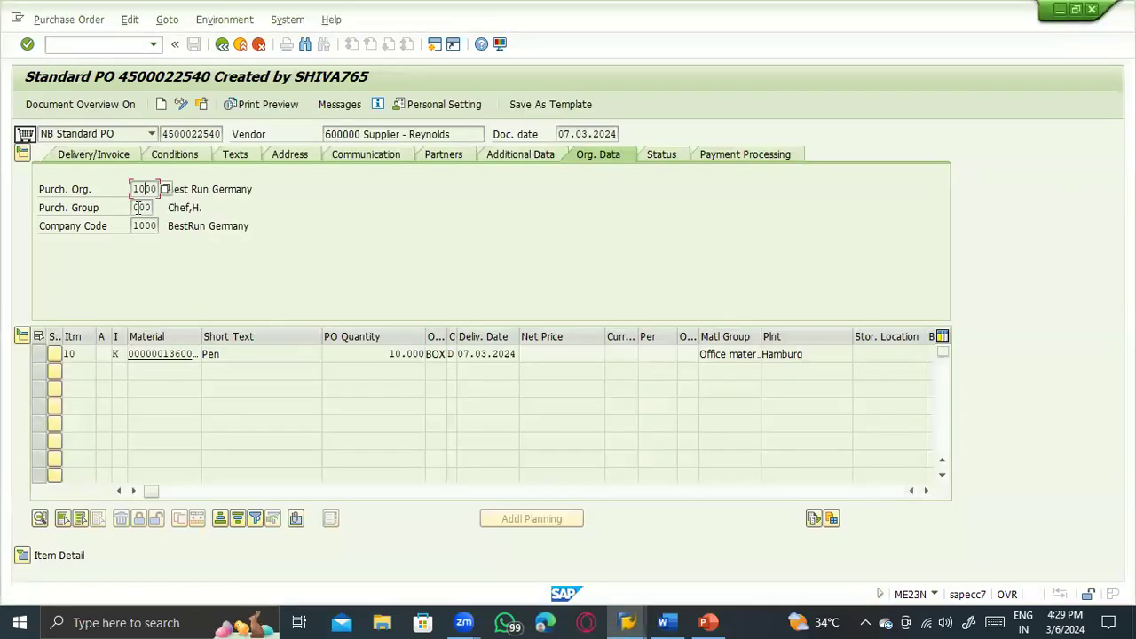
{"action": "left_click", "coordinate": [136, 206]}
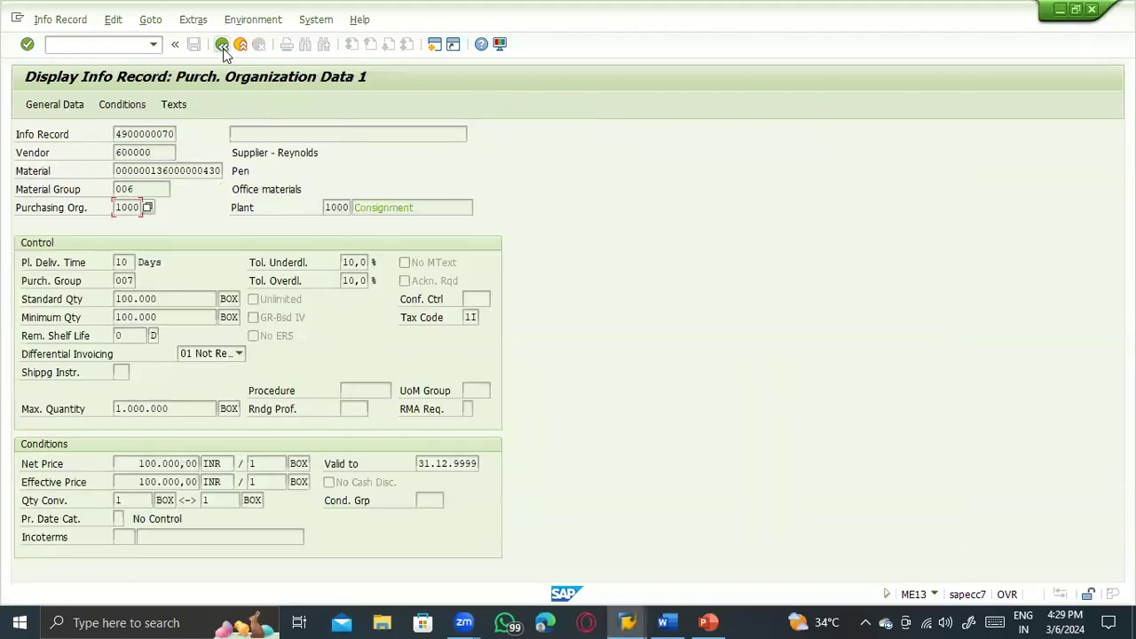
Step: Open the Pen's consignment info record in change mode, set the purchasing group to 007, and save it
{"action": "left_click", "coordinate": [223, 46]}
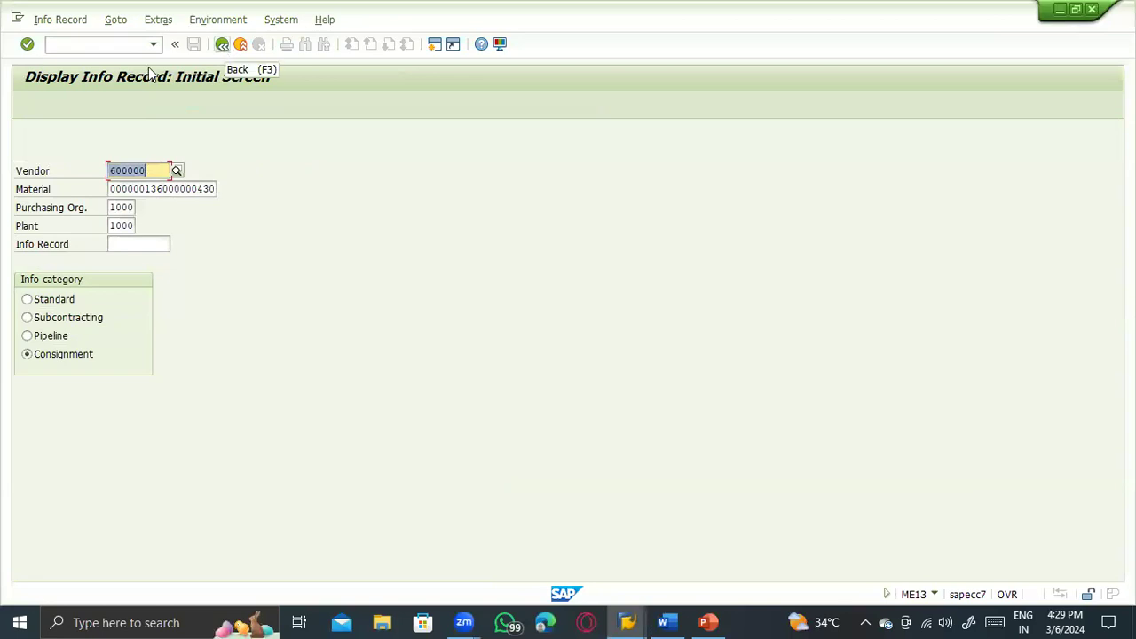
{"action": "left_click", "coordinate": [81, 21]}
{"action": "left_click", "coordinate": [75, 76]}
{"action": "key", "text": "Return"}
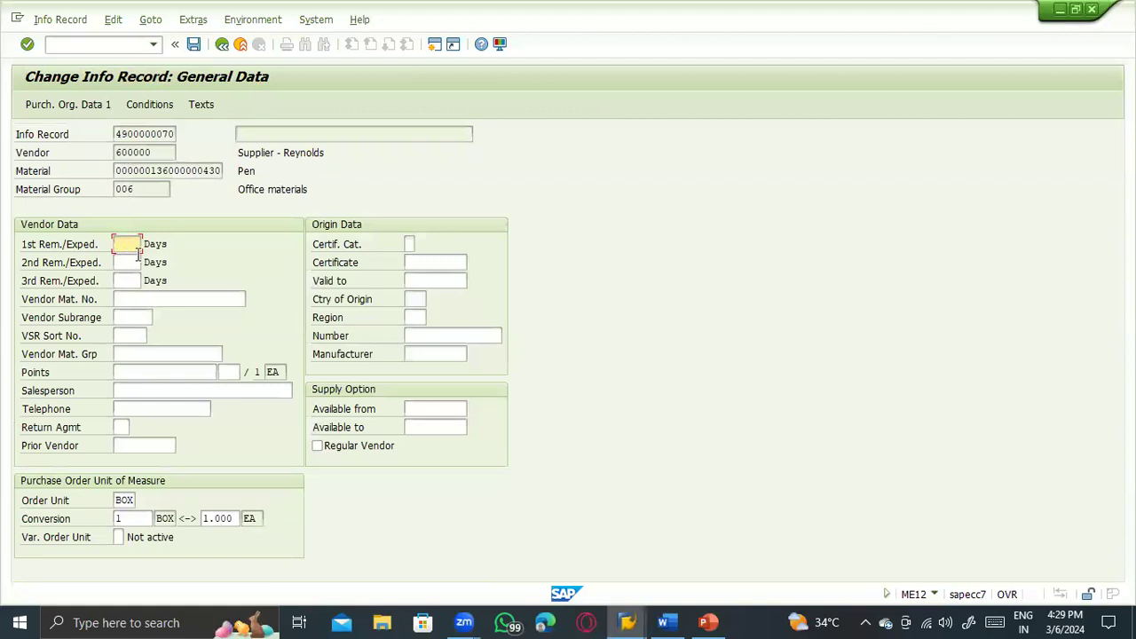
{"action": "key", "text": "Return"}
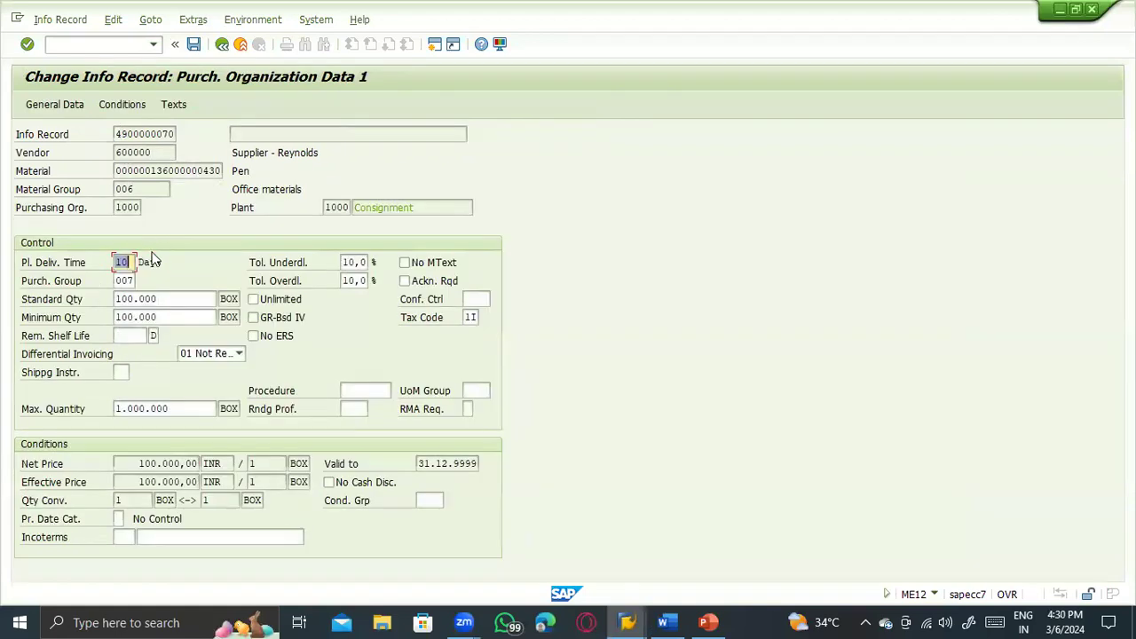
{"action": "left_click", "coordinate": [118, 282]}
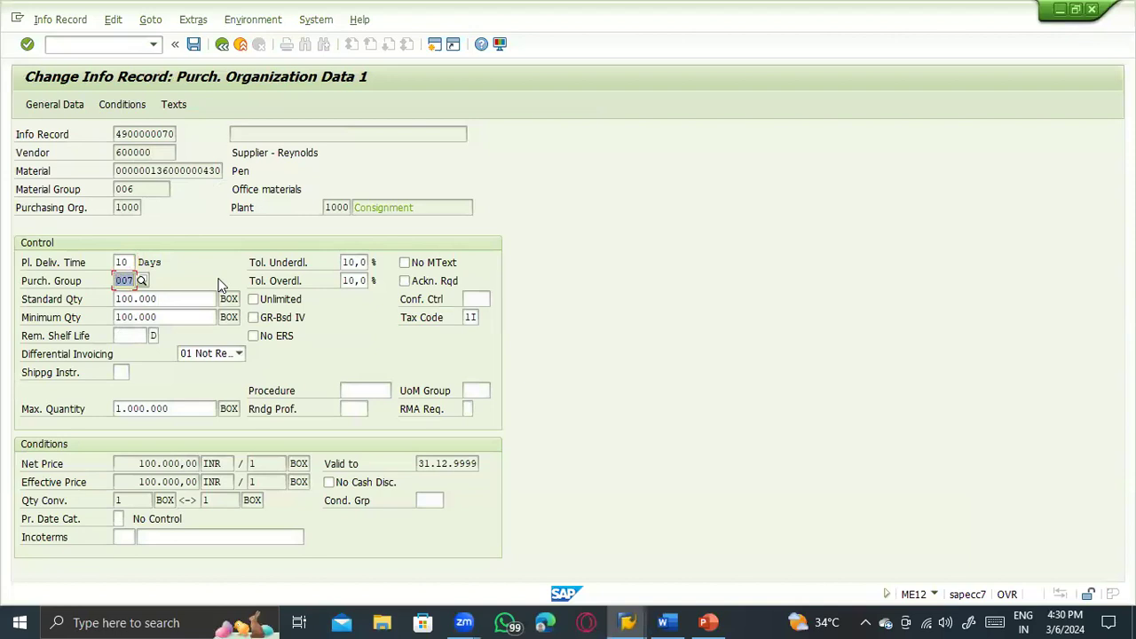
{"action": "type", "text": "007"}
{"action": "key", "text": "Return"}
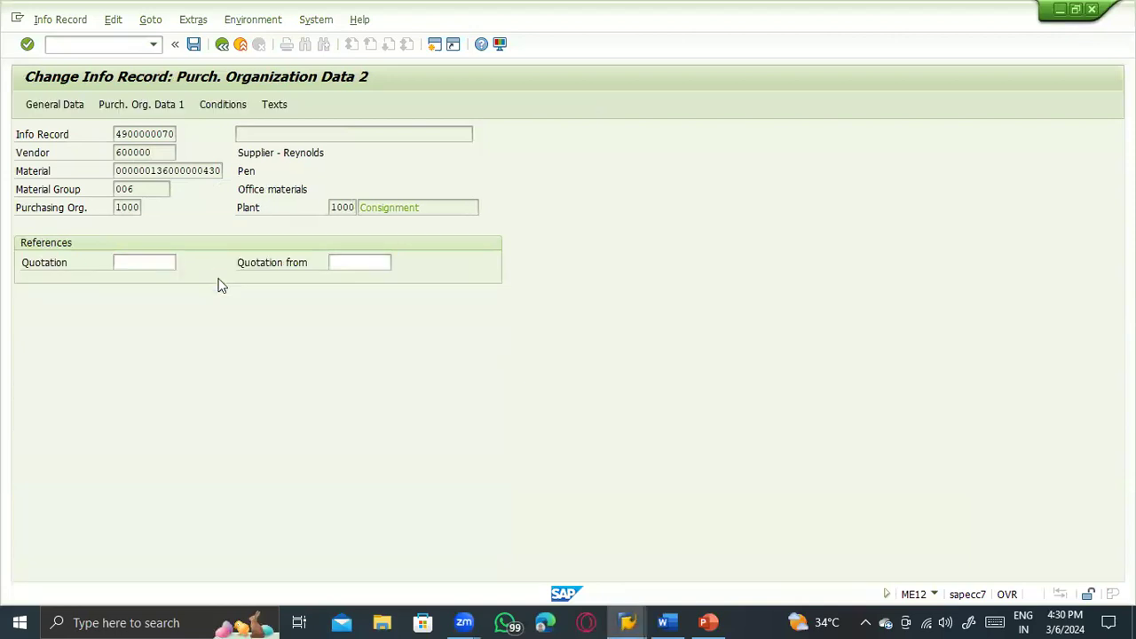
{"action": "key", "text": "ctrl+s"}
Step: Return to the goods receipt, check it, and read the detailed explanation of the purchasing info record error
{"action": "key", "text": "alt+Tab"}
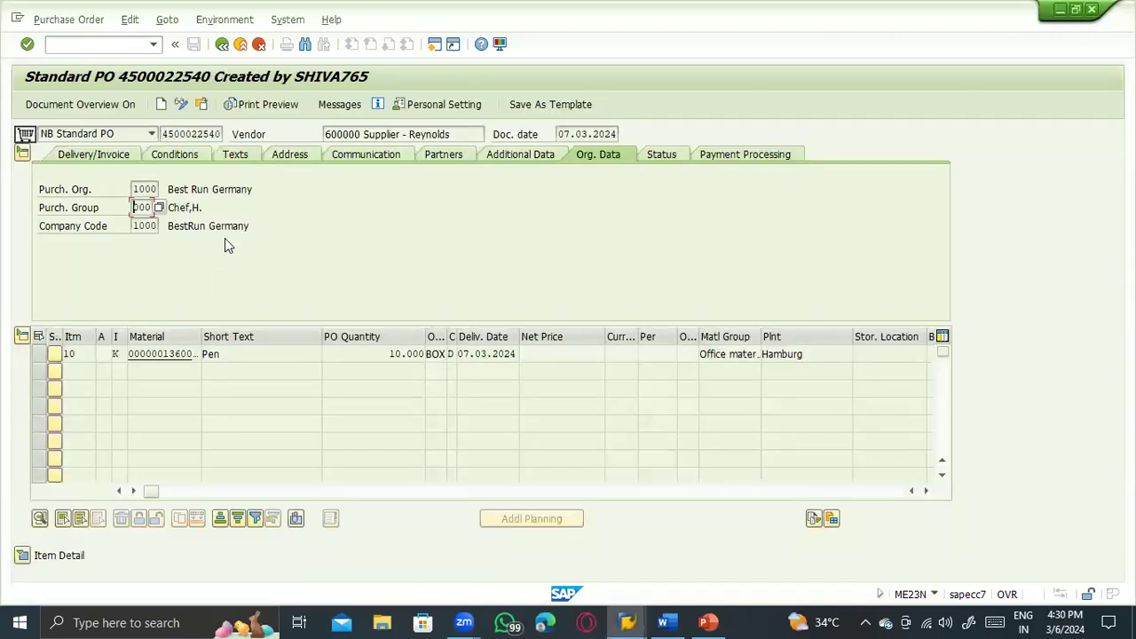
{"action": "left_click", "coordinate": [241, 45]}
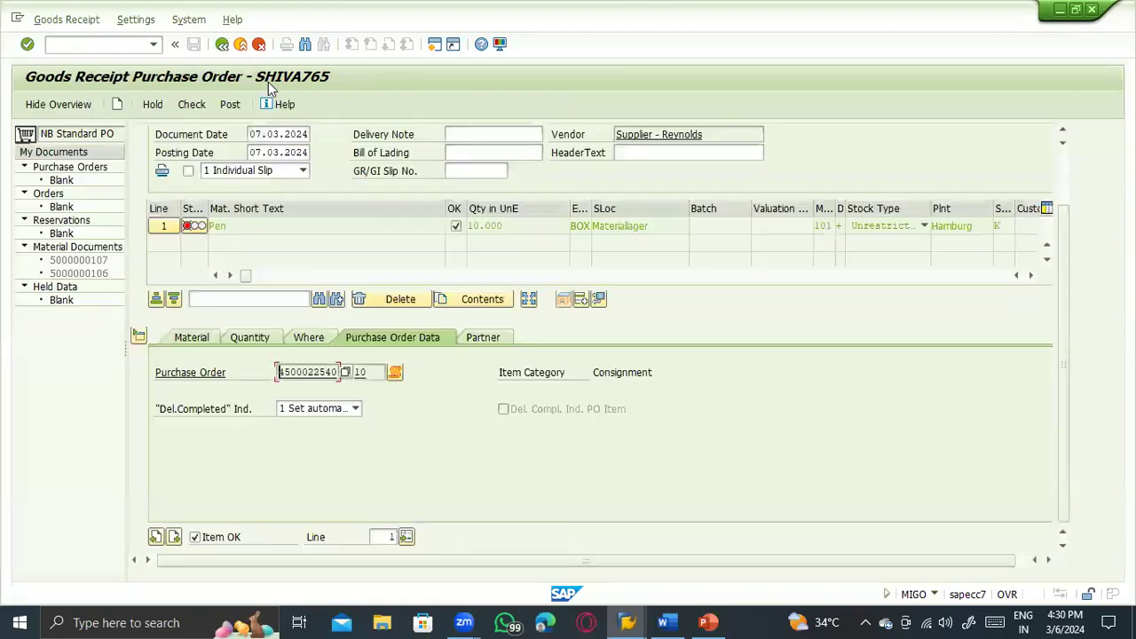
{"action": "left_click", "coordinate": [183, 107]}
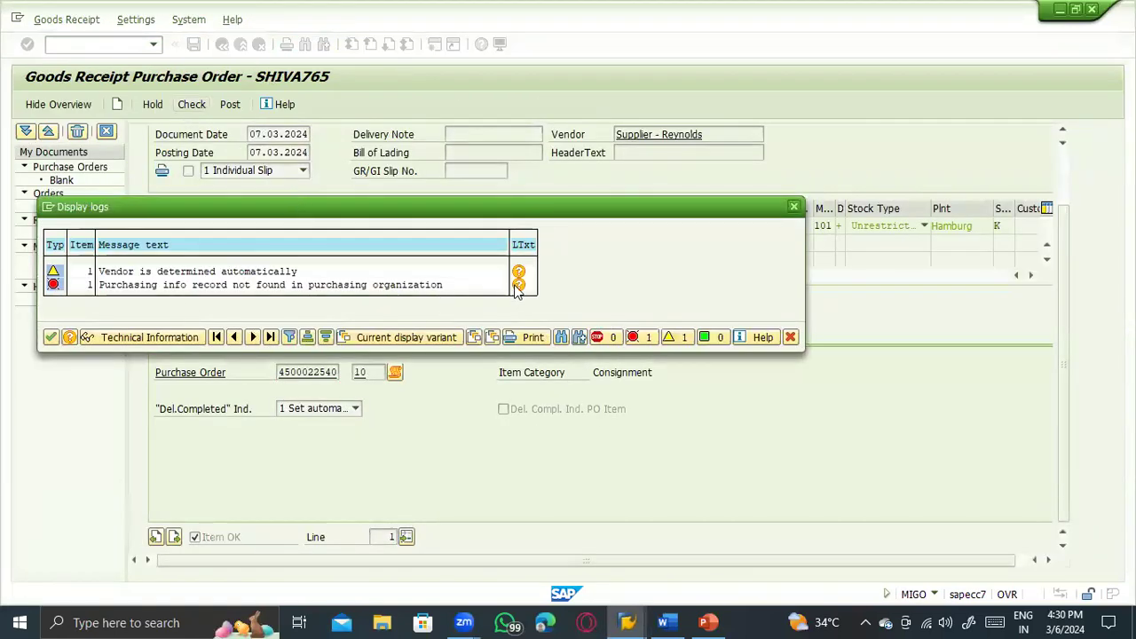
{"action": "left_click", "coordinate": [522, 286]}
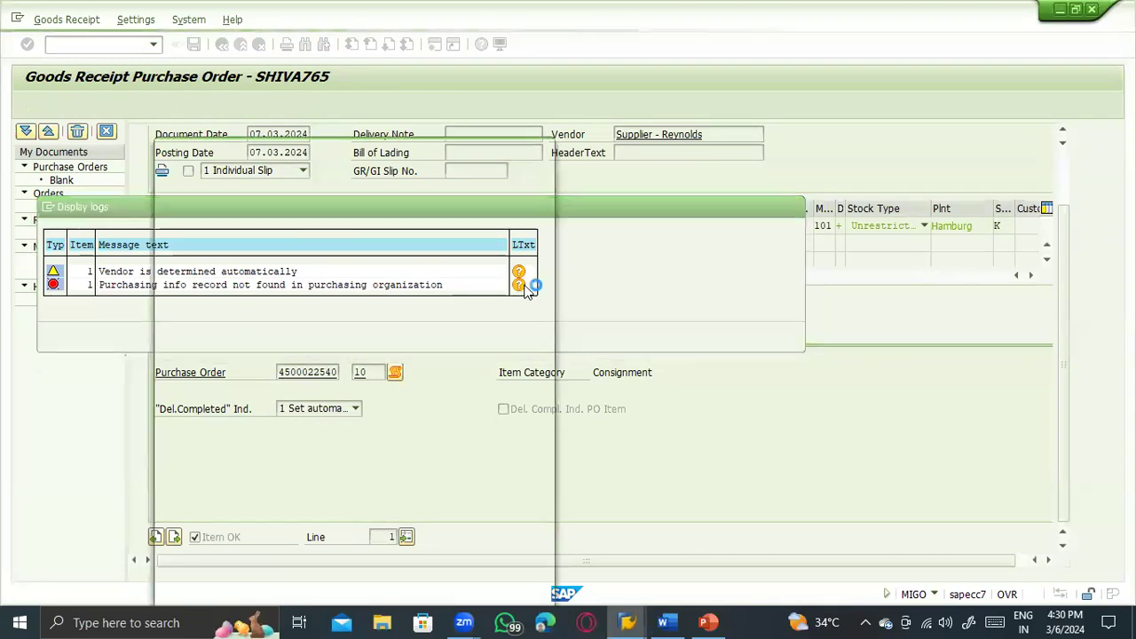
{"action": "scroll", "coordinate": [529, 321], "scroll_direction": "down", "scroll_amount": 1}
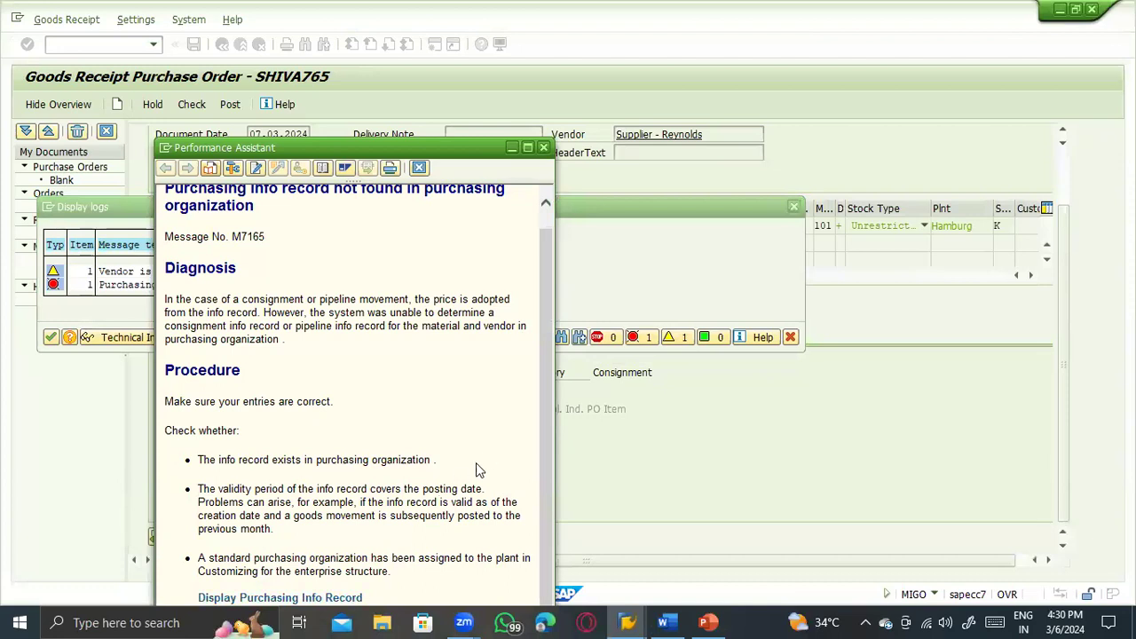
{"action": "left_click_drag", "start_coordinate": [423, 489], "coordinate": [482, 489]}
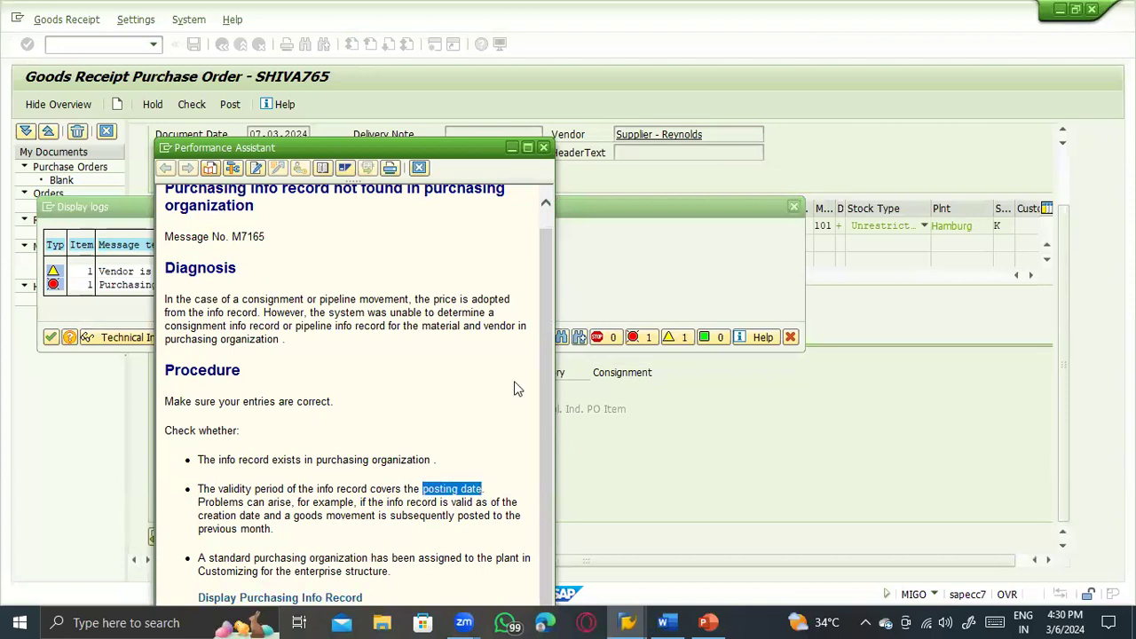
{"action": "left_click", "coordinate": [543, 148]}
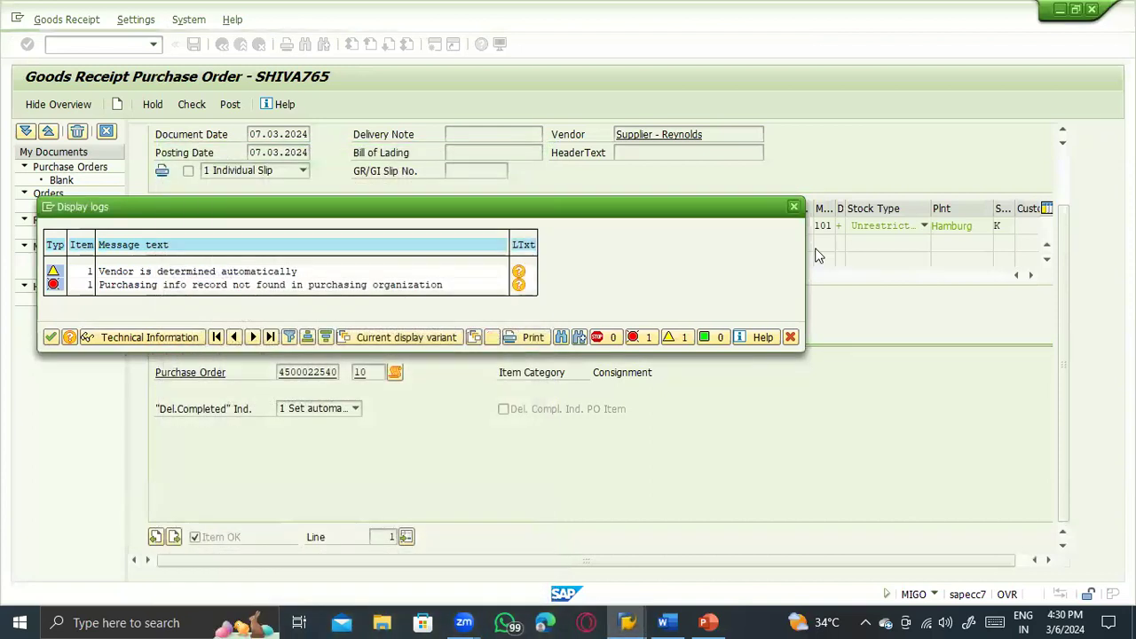
{"action": "left_click_drag", "start_coordinate": [799, 211], "coordinate": [794, 209]}
{"action": "key", "text": "Escape"}
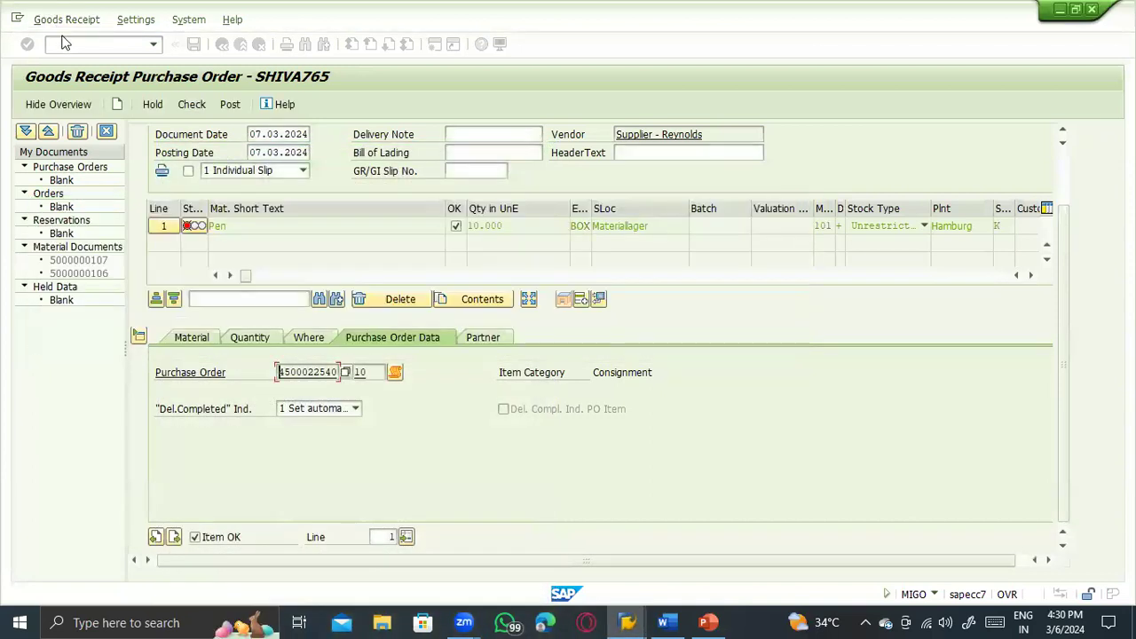
Step: In ME12, set the Valid From date of the Pen consignment info record's price condition to 06.03.2024 and save
{"action": "left_click", "coordinate": [65, 45]}
{"action": "type", "text": "/nme12"}
{"action": "key", "text": "Return"}
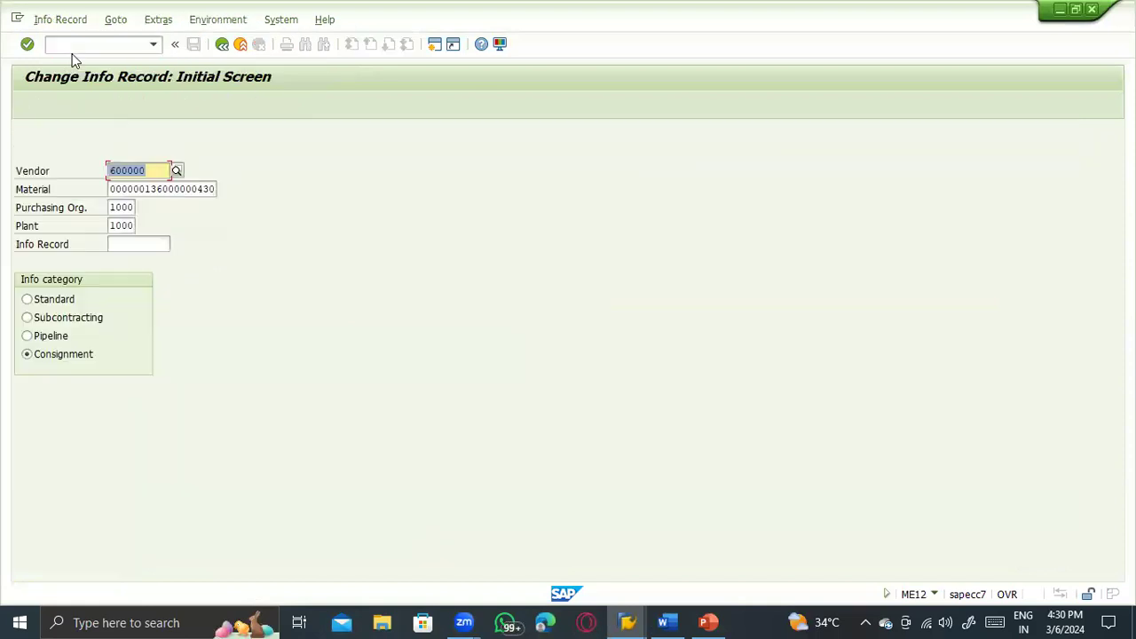
{"action": "key", "text": "Return"}
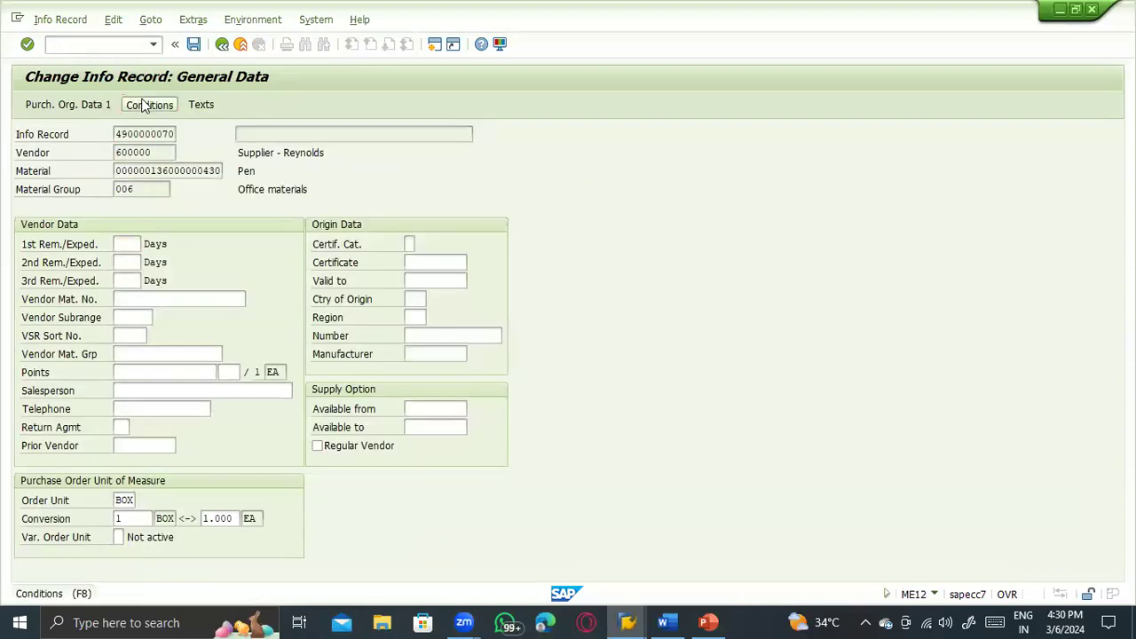
{"action": "left_click", "coordinate": [149, 103]}
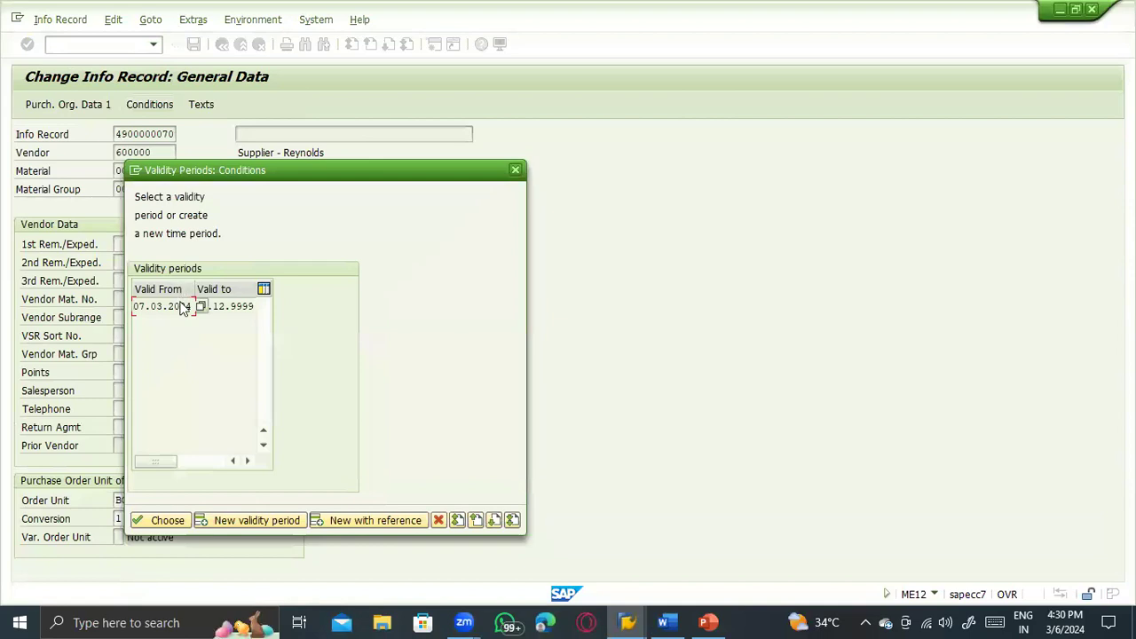
{"action": "double_click", "coordinate": [181, 307]}
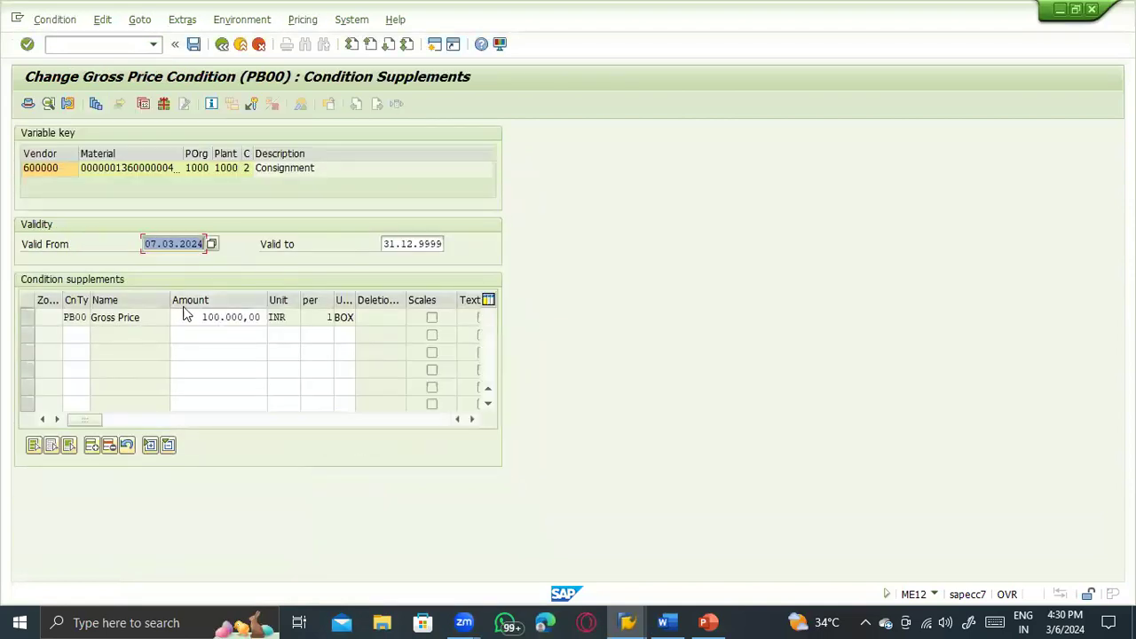
{"action": "left_click", "coordinate": [212, 245]}
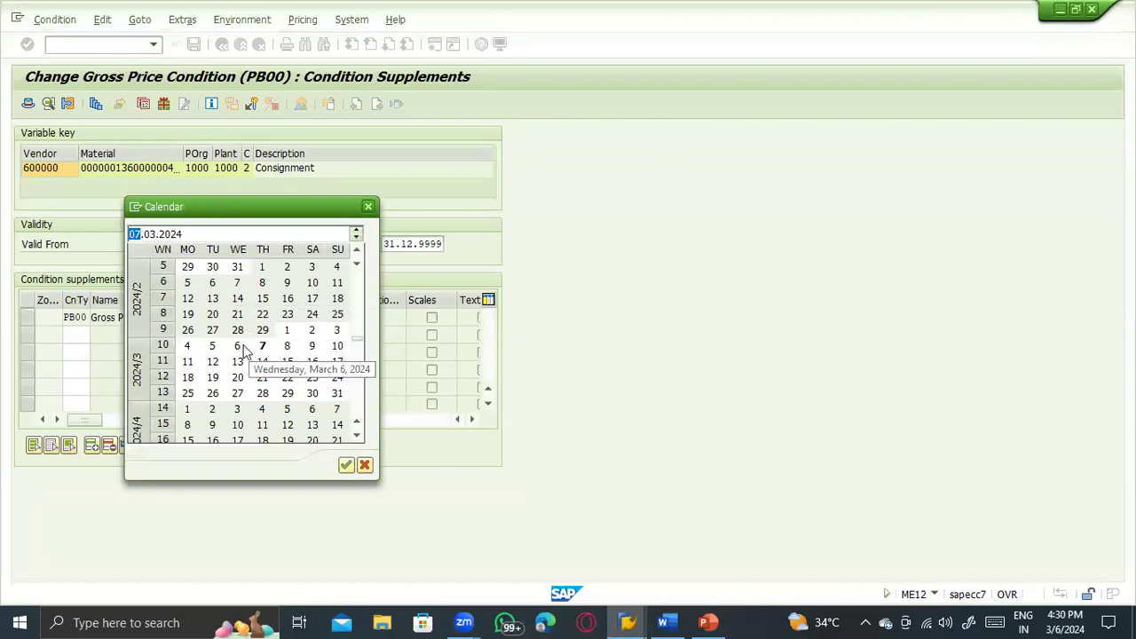
{"action": "double_click", "coordinate": [237, 347]}
{"action": "key", "text": "ctrl+s"}
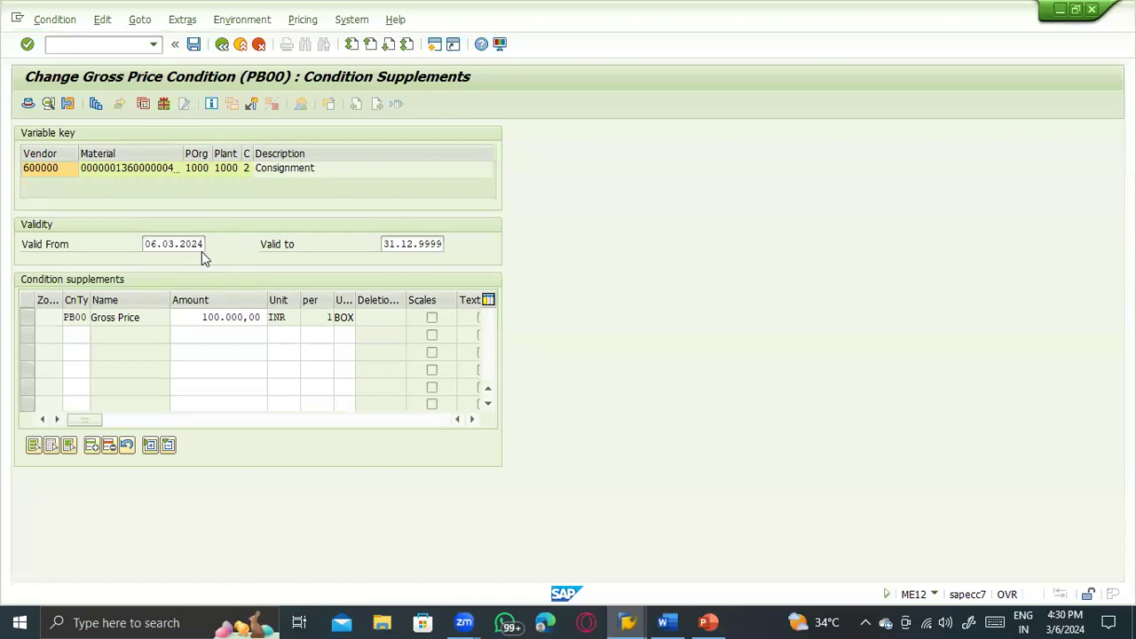
Step: Restart MIGO and load the consignment purchase order as reference for an A01 Goods Receipt
{"action": "left_click", "coordinate": [118, 48]}
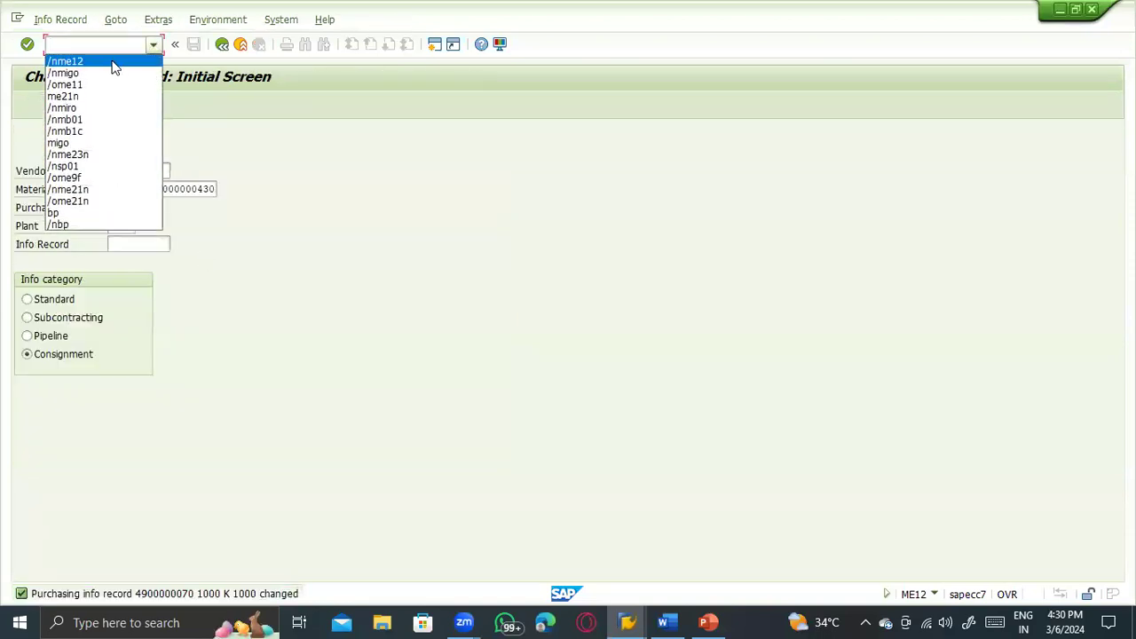
{"action": "left_click", "coordinate": [296, 104]}
{"action": "left_click", "coordinate": [241, 43]}
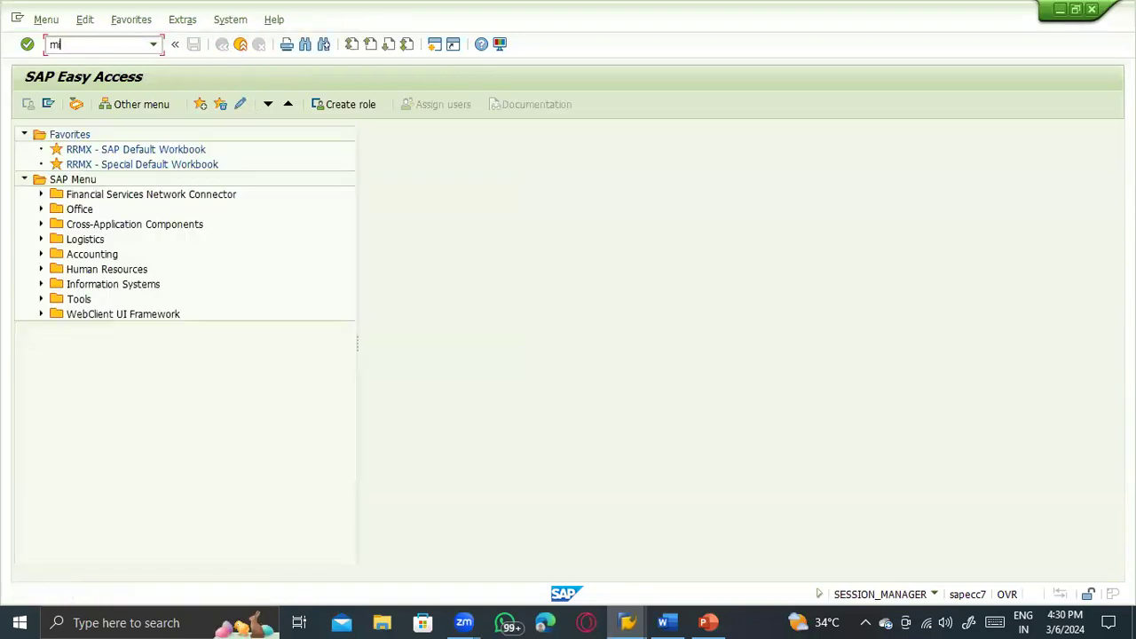
{"action": "key", "text": "Return"}
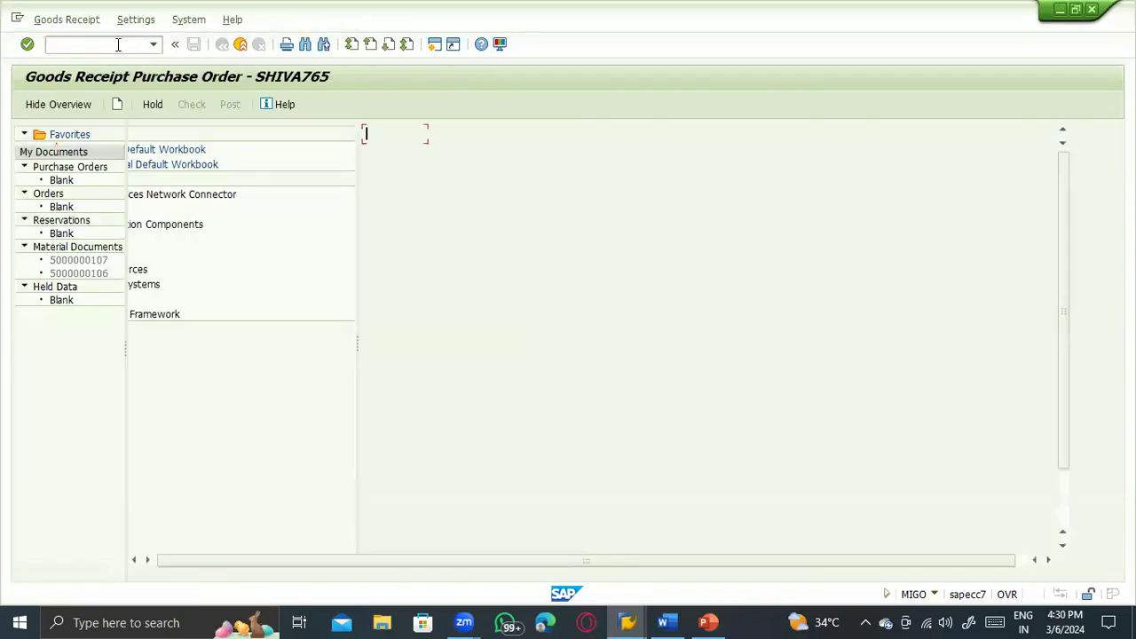
{"action": "left_click", "coordinate": [380, 137]}
{"action": "left_click", "coordinate": [381, 149]}
{"action": "key", "text": "Return"}
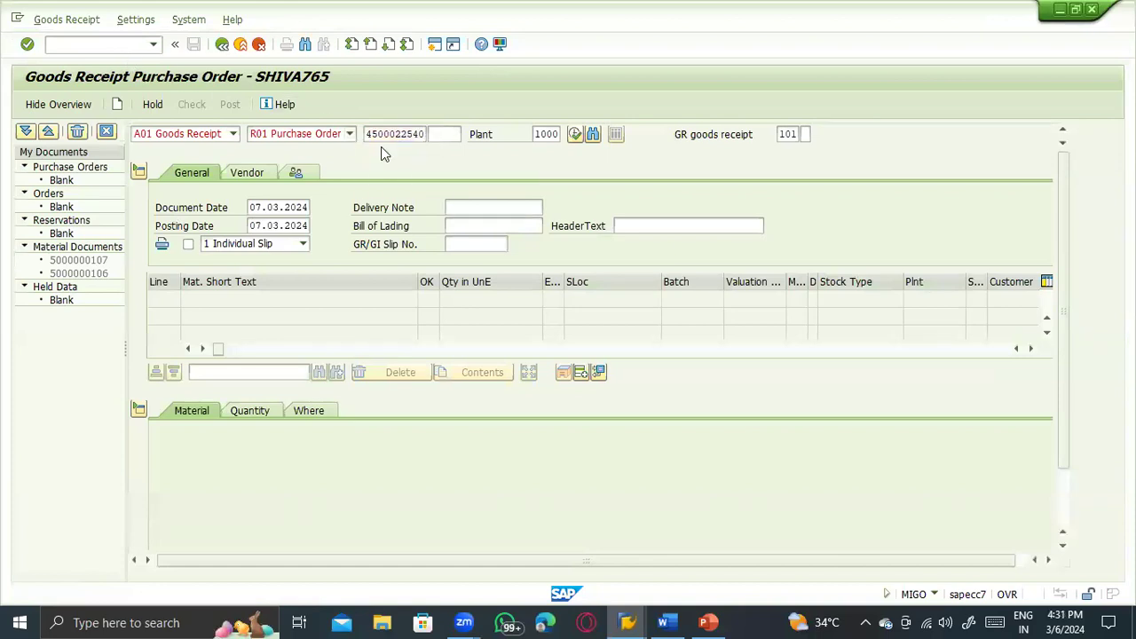
Step: Mark the Pen item as OK and set its storage location to 0001
{"action": "left_click", "coordinate": [209, 537]}
{"action": "left_click", "coordinate": [306, 337]}
{"action": "left_click", "coordinate": [304, 427]}
{"action": "type", "text": "0001"}
{"action": "key", "text": "Return"}
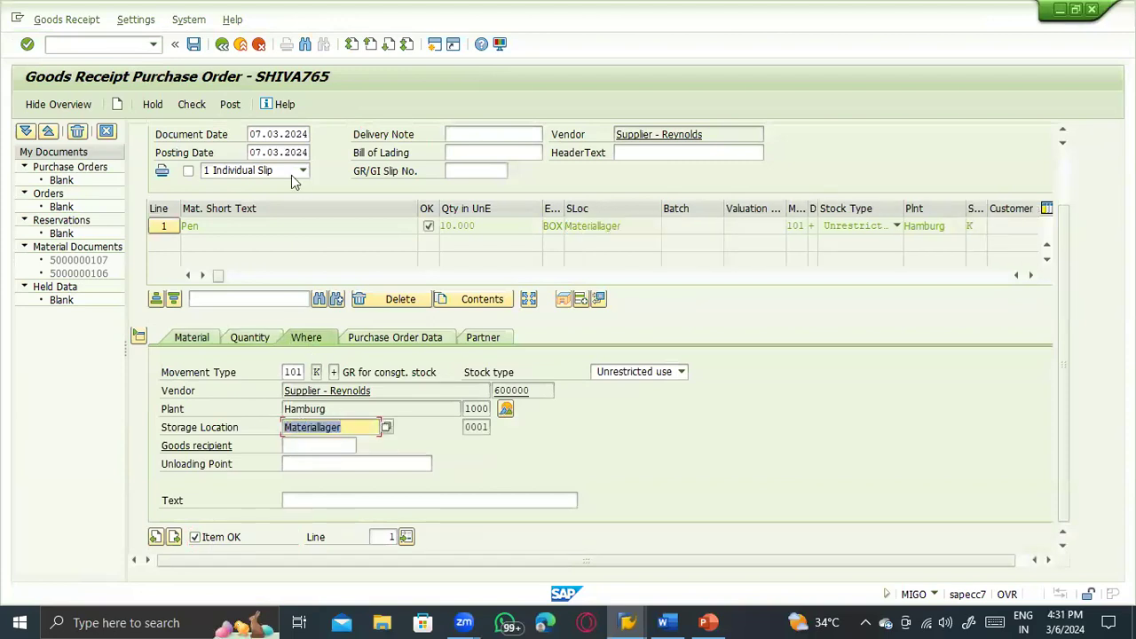
Step: Check the goods receipt and read the full explanation of the purchasing info record error in the log
{"action": "left_click", "coordinate": [197, 107]}
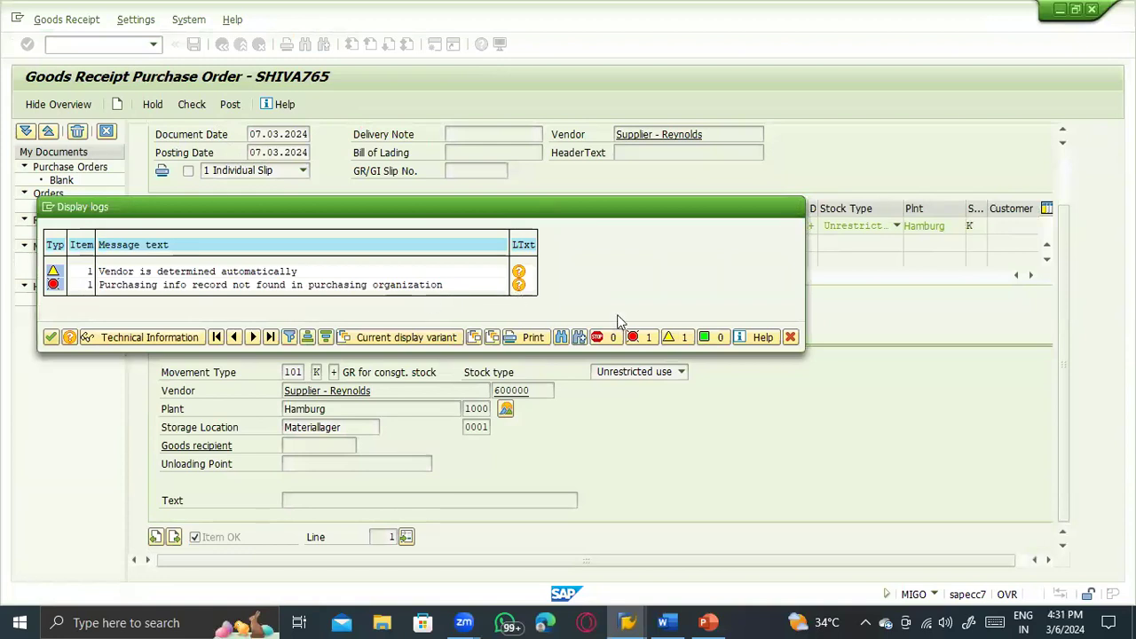
{"action": "scroll", "coordinate": [382, 444], "scroll_direction": "down", "scroll_amount": 1}
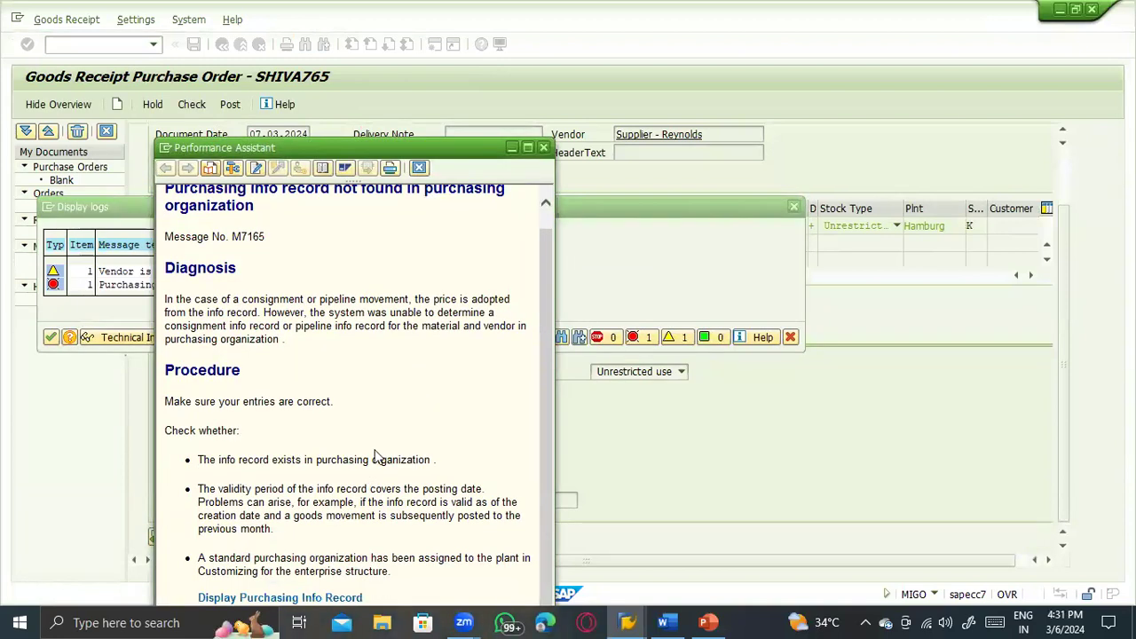
{"action": "double_click", "coordinate": [397, 147]}
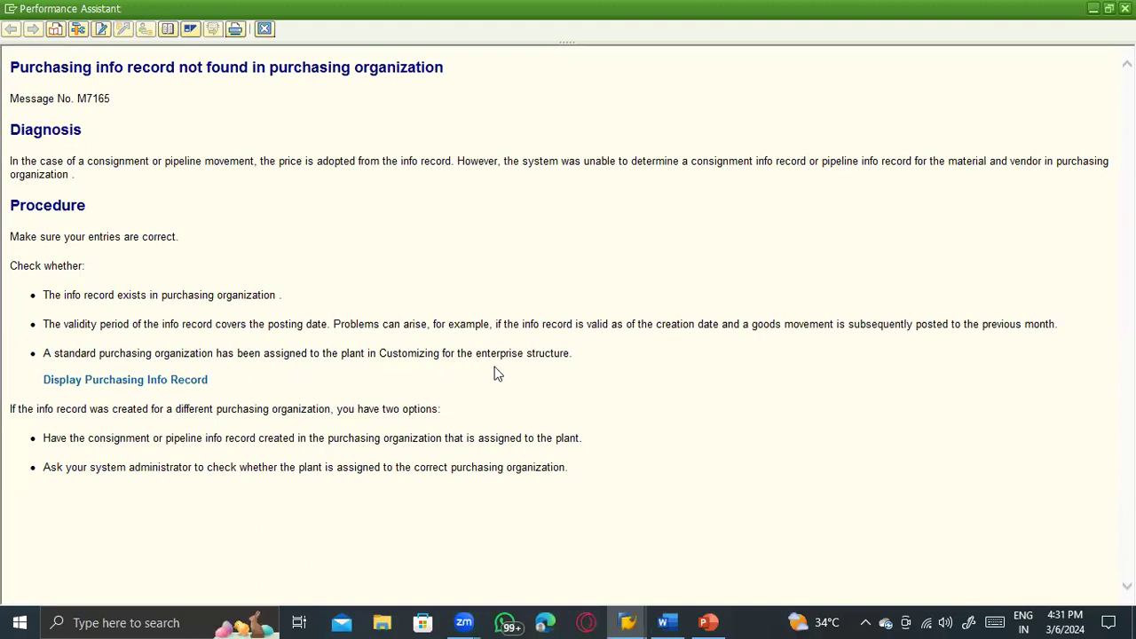
{"action": "key", "text": "Escape"}
{"action": "key", "text": "Escape"}
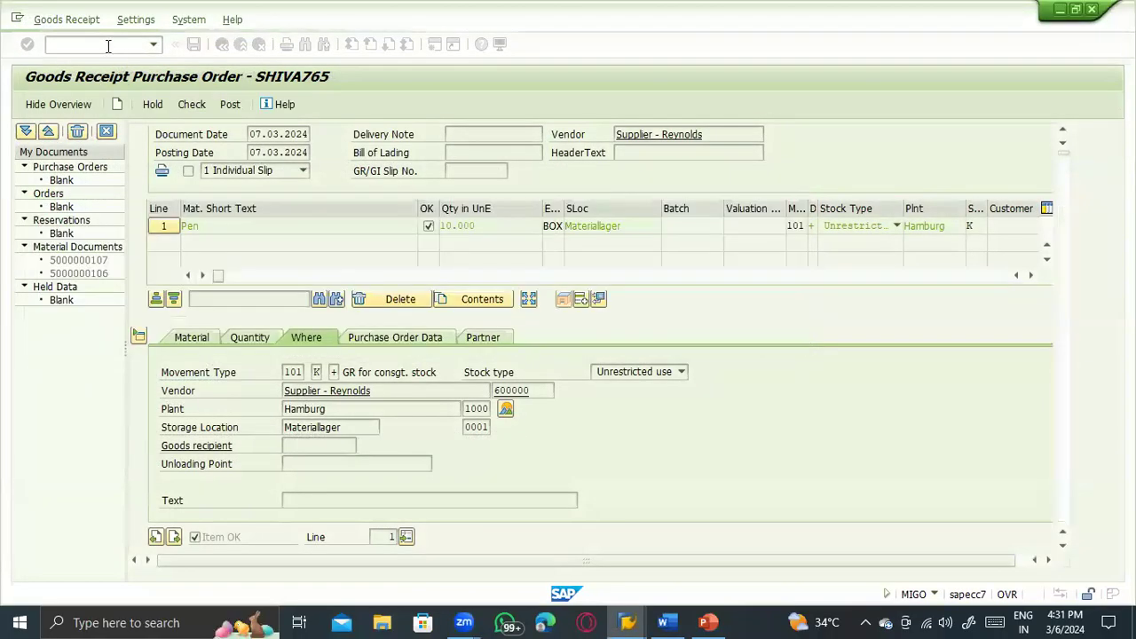
Step: Go to the SPRO customizing transaction and display the SAP Reference IMG
{"action": "left_click", "coordinate": [96, 46]}
{"action": "type", "text": "/ns"}
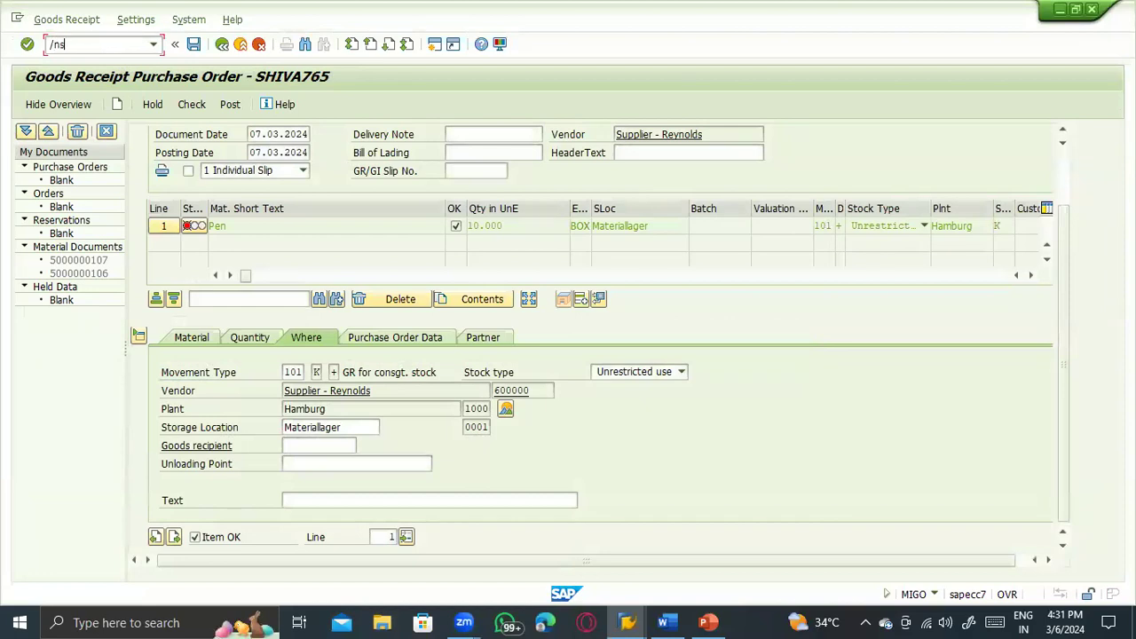
{"action": "type", "text": "pro"}
{"action": "key", "text": "Return"}
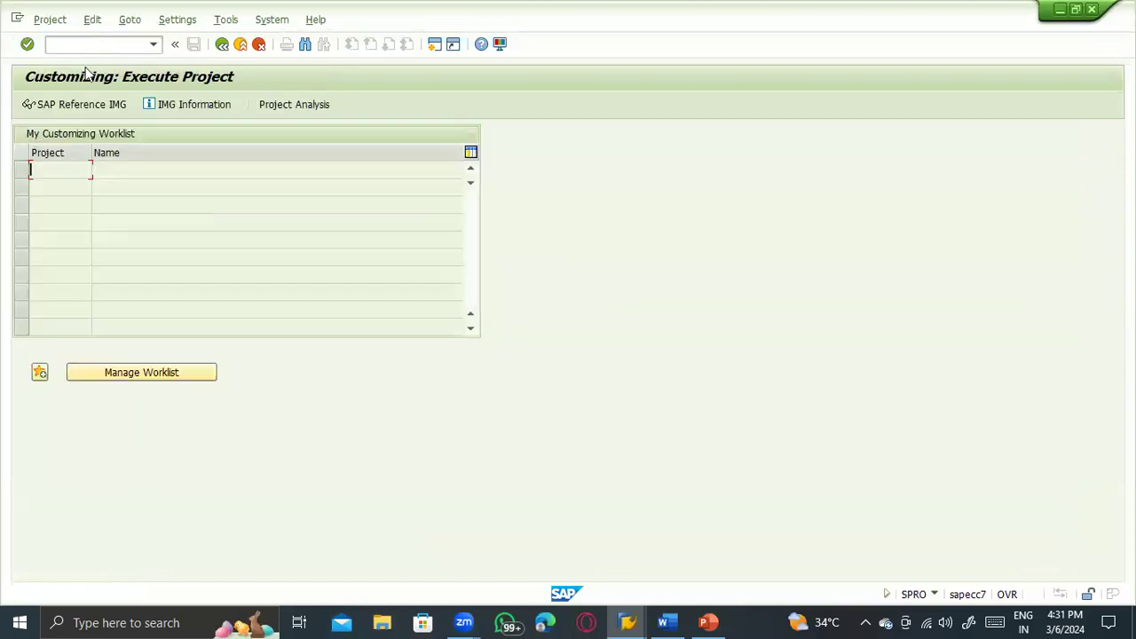
{"action": "left_click", "coordinate": [74, 107]}
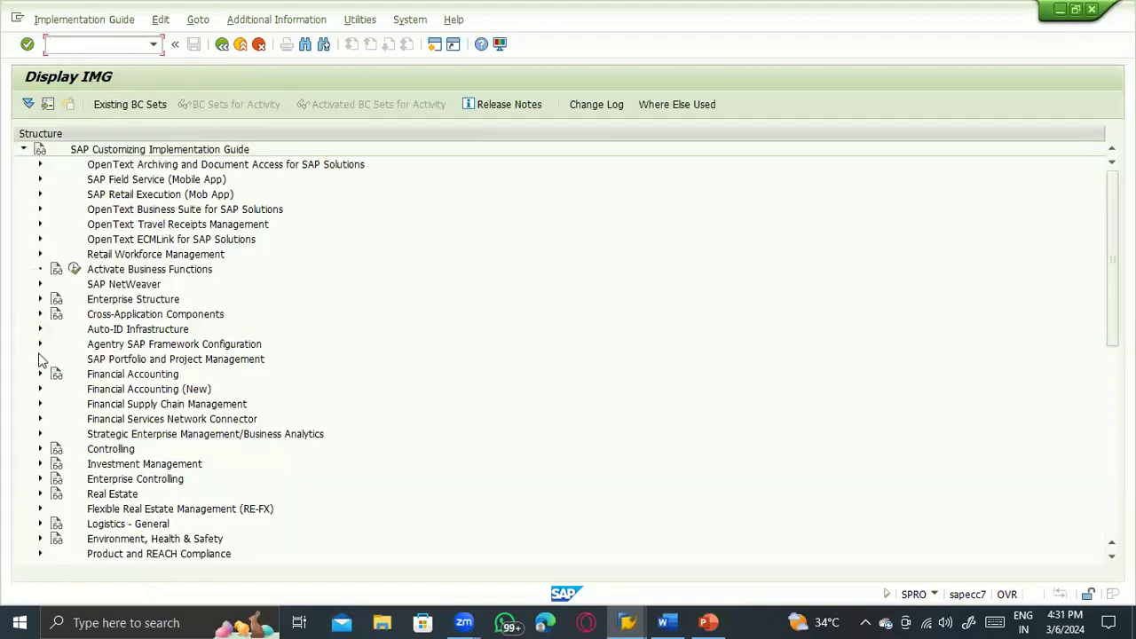
Step: Open the Assign standard purchasing organization to plant activity under Enterprise Structure, Assignment, Materials Management
{"action": "left_click", "coordinate": [39, 284]}
{"action": "left_click", "coordinate": [39, 284]}
{"action": "left_click", "coordinate": [39, 299]}
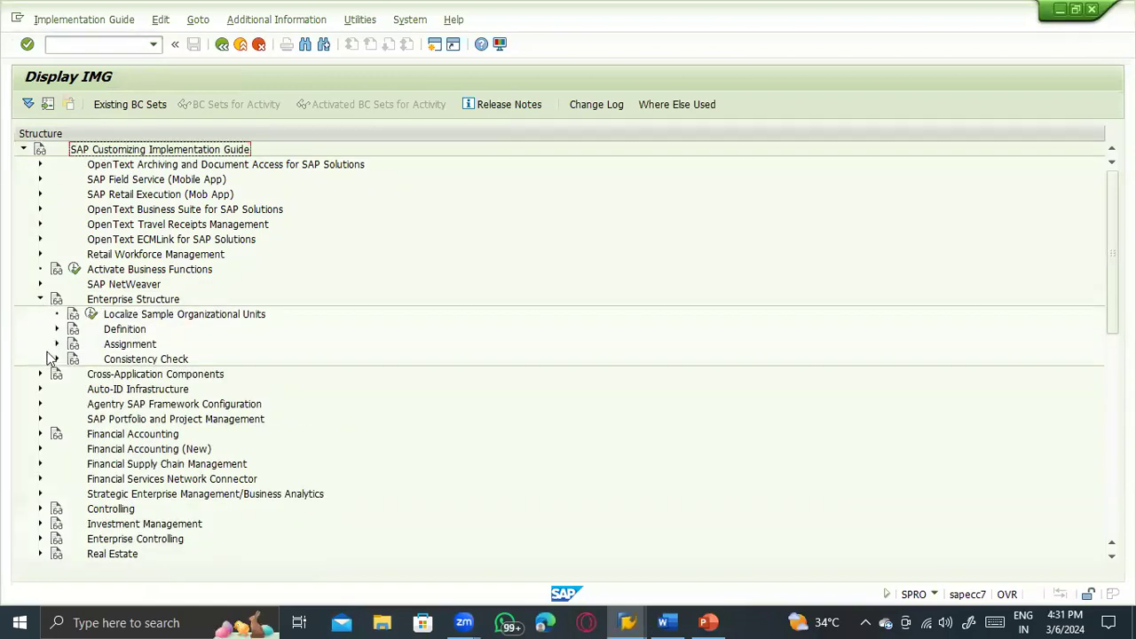
{"action": "left_click", "coordinate": [56, 345]}
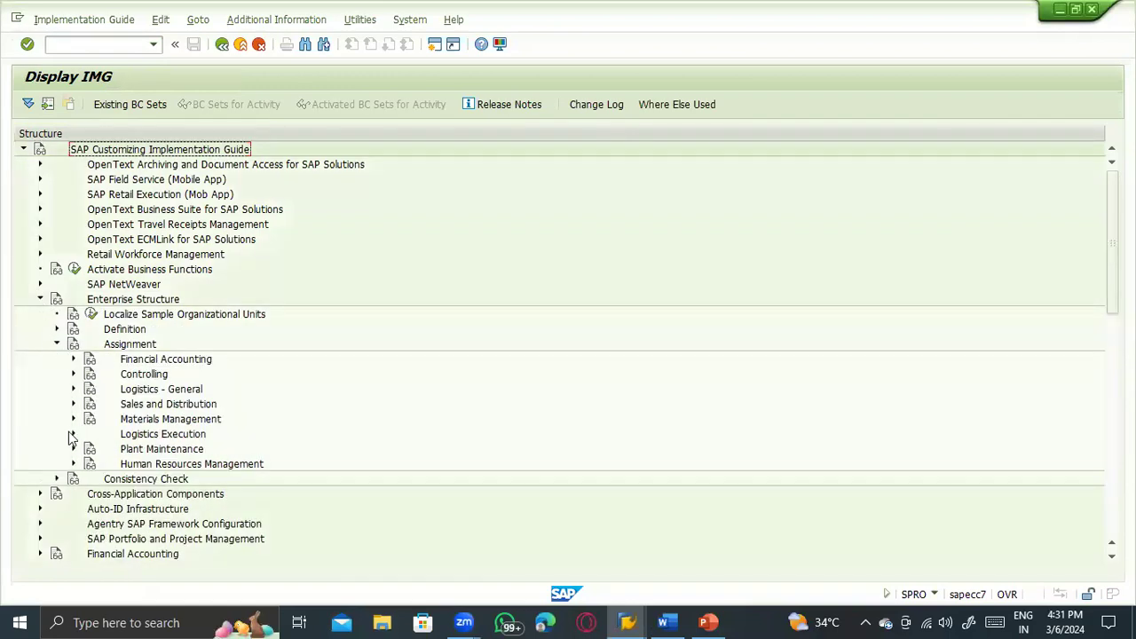
{"action": "left_click", "coordinate": [73, 419]}
{"action": "left_click", "coordinate": [142, 465]}
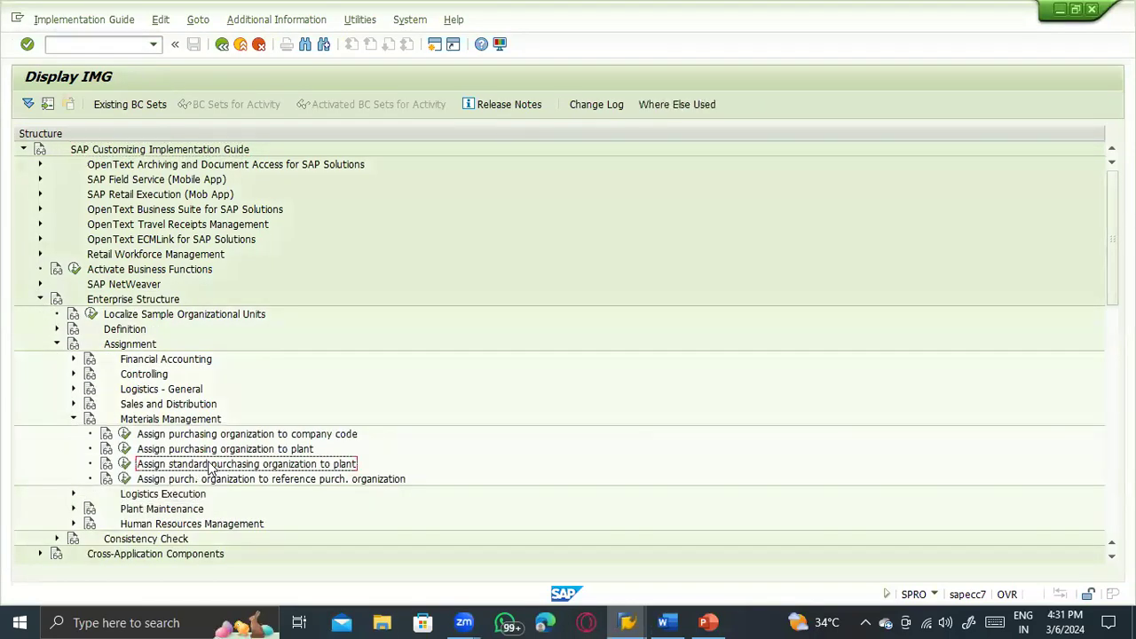
{"action": "left_click", "coordinate": [124, 464]}
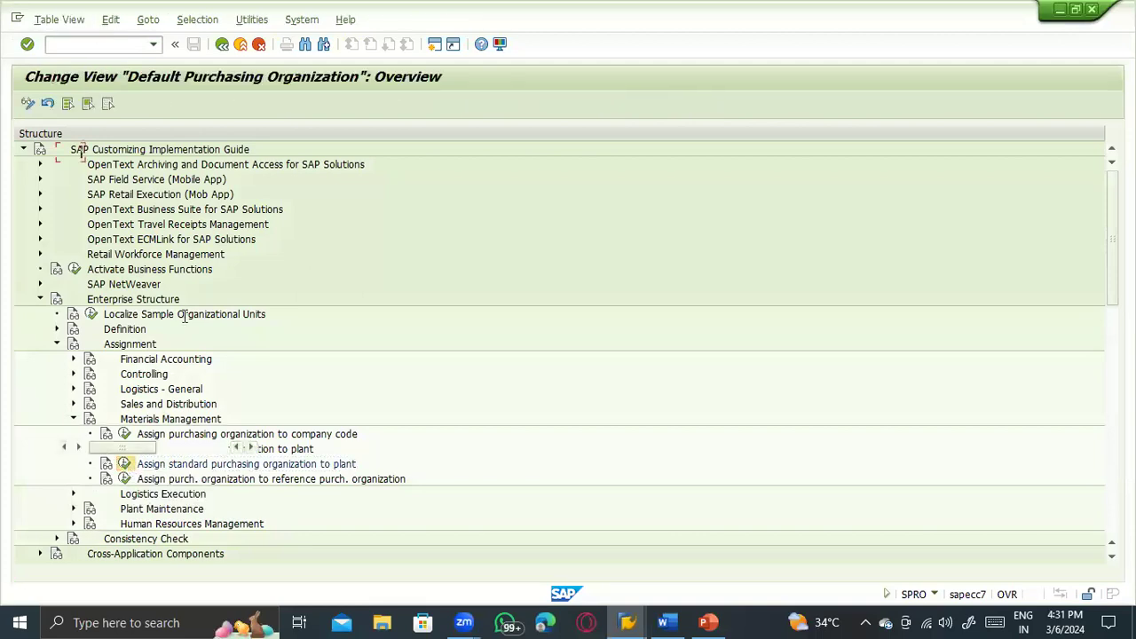
Step: Assign purchasing organization 1000 as the default for plant 1000, save, and leave the view
{"action": "left_click", "coordinate": [183, 502]}
{"action": "type", "text": "1"}
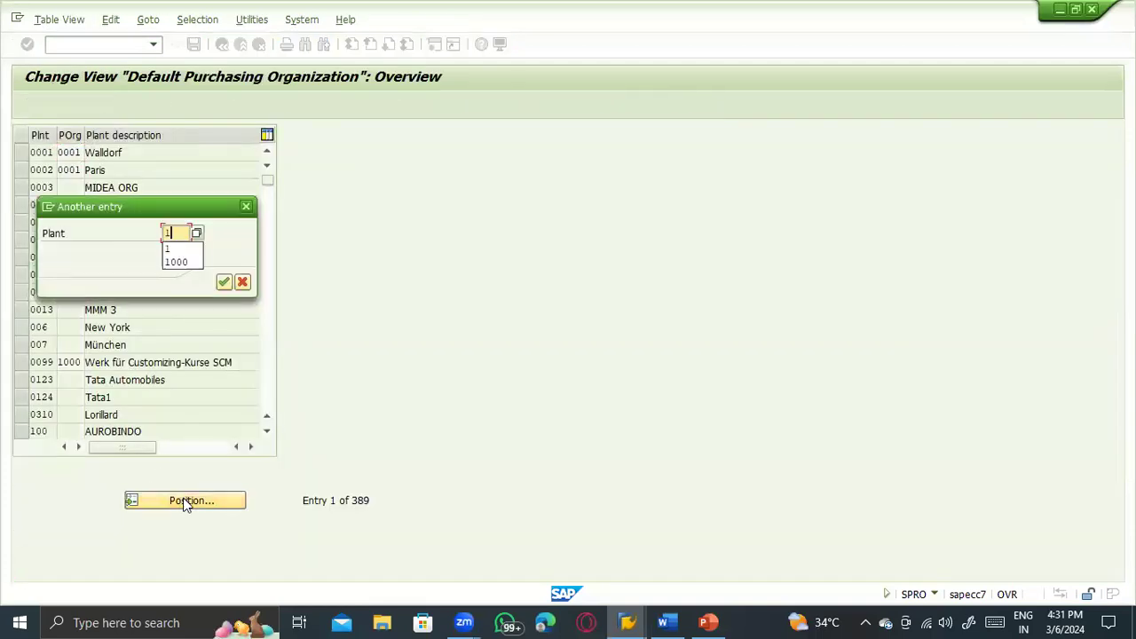
{"action": "type", "text": "000"}
{"action": "key", "text": "Return"}
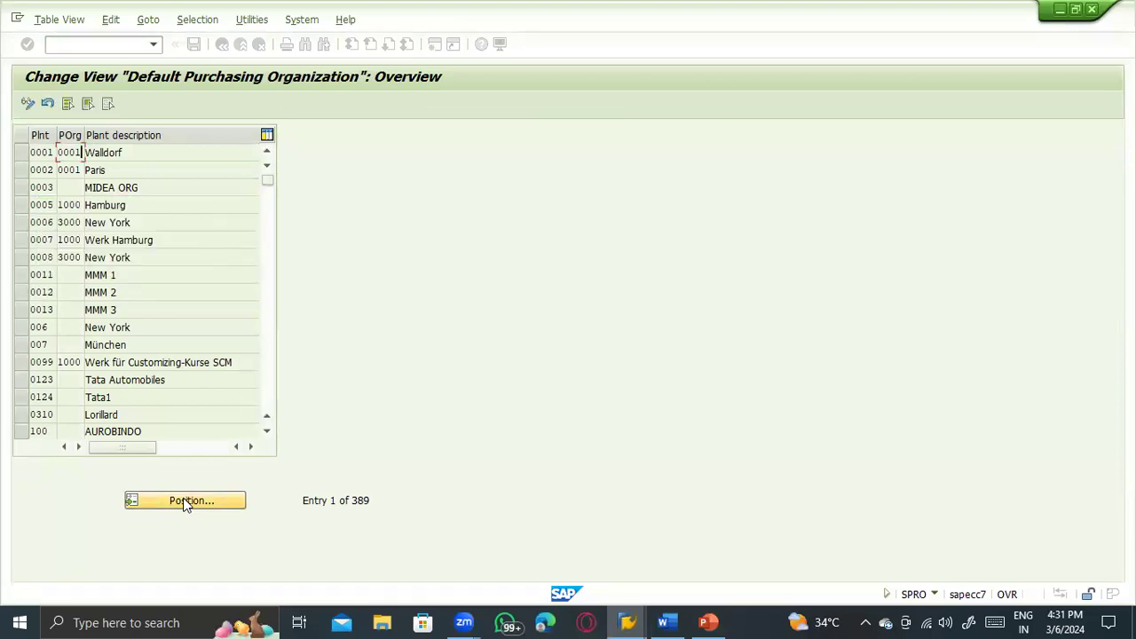
{"action": "type", "text": "1000"}
{"action": "key", "text": "Return"}
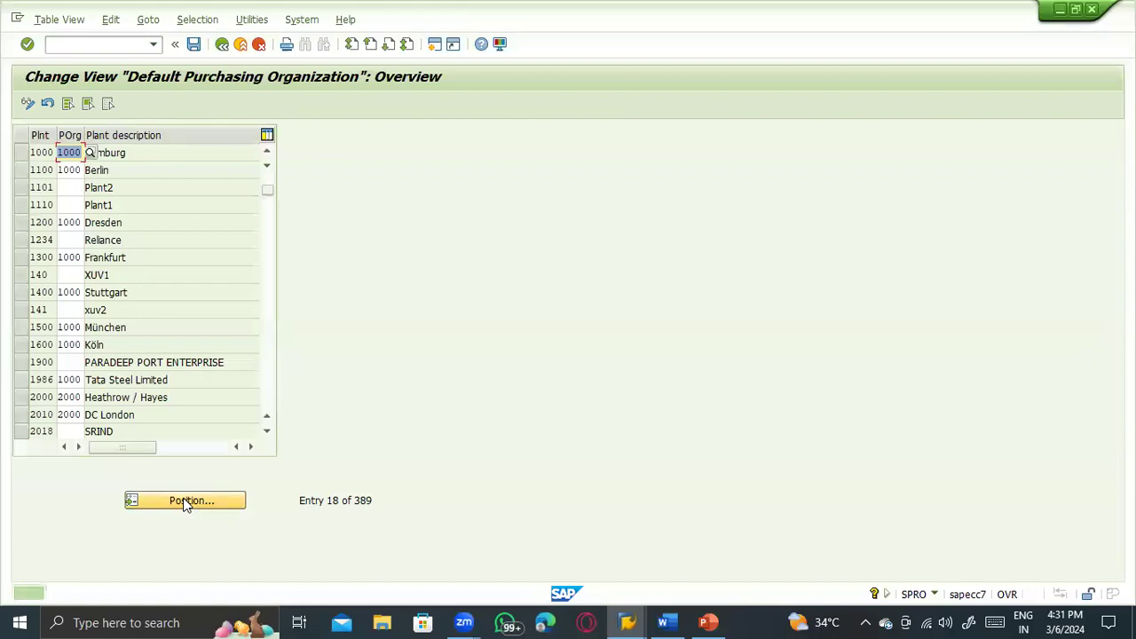
{"action": "left_click", "coordinate": [194, 43]}
{"action": "left_click", "coordinate": [241, 43]}
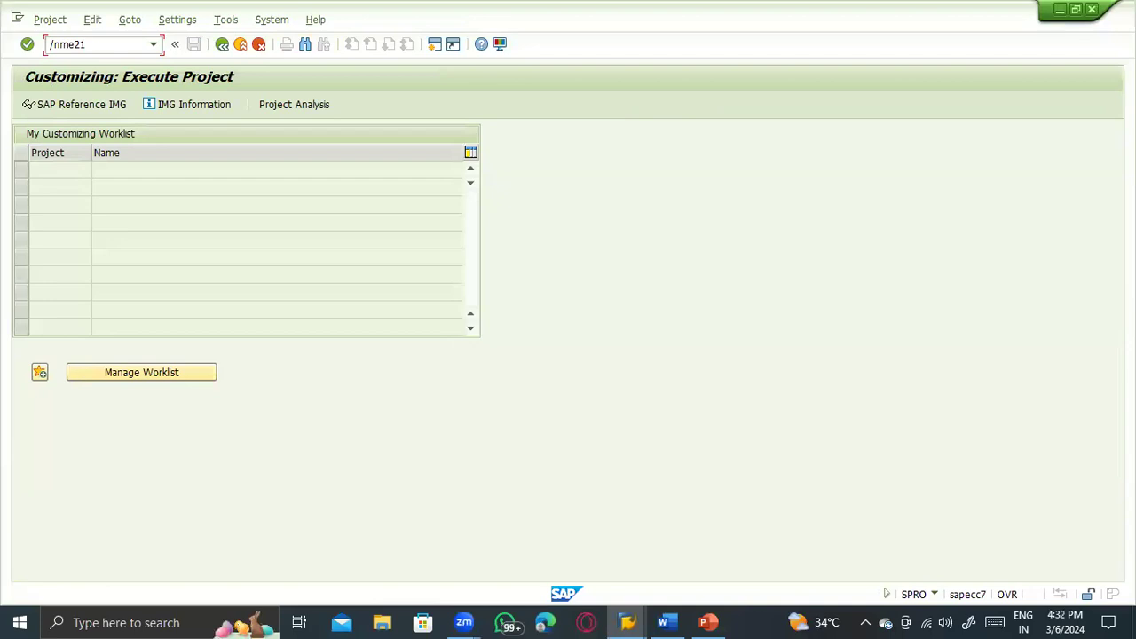
Step: Go to the MIGO transaction and load the Reynolds pen purchase order for goods receipt
{"action": "key", "text": "Return"}
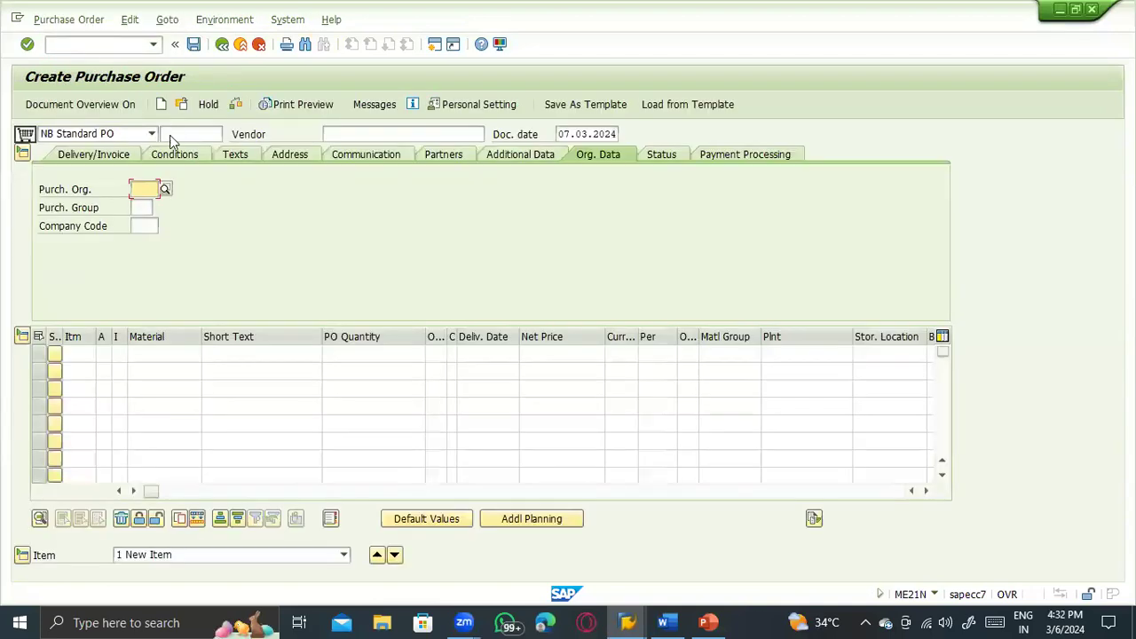
{"action": "left_click", "coordinate": [75, 44]}
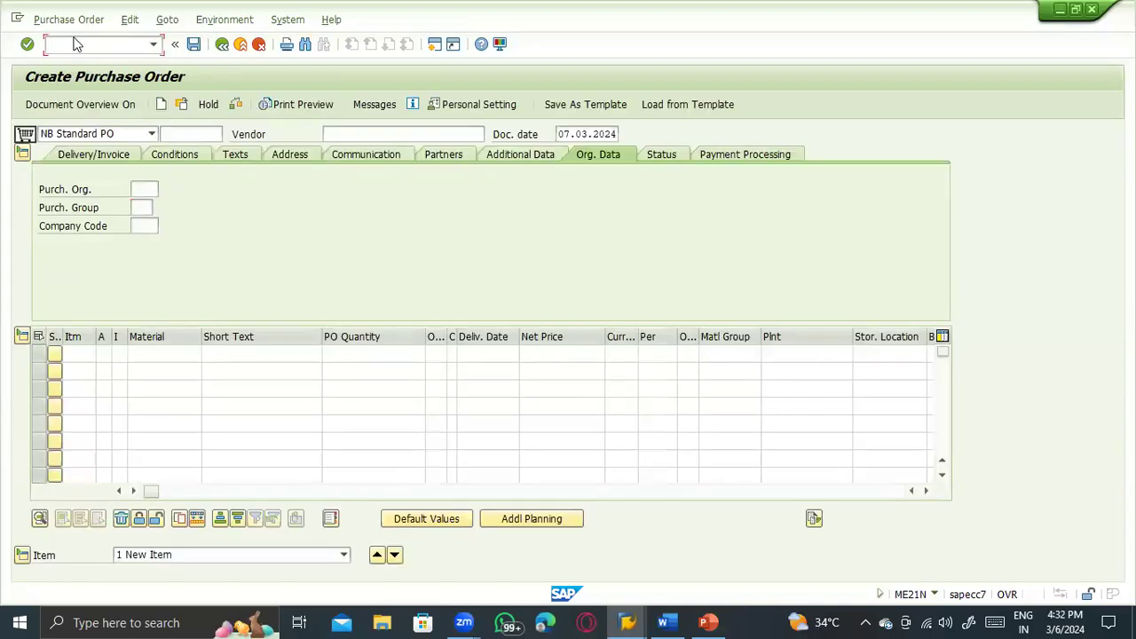
{"action": "type", "text": "/nm"}
{"action": "key", "text": "Return"}
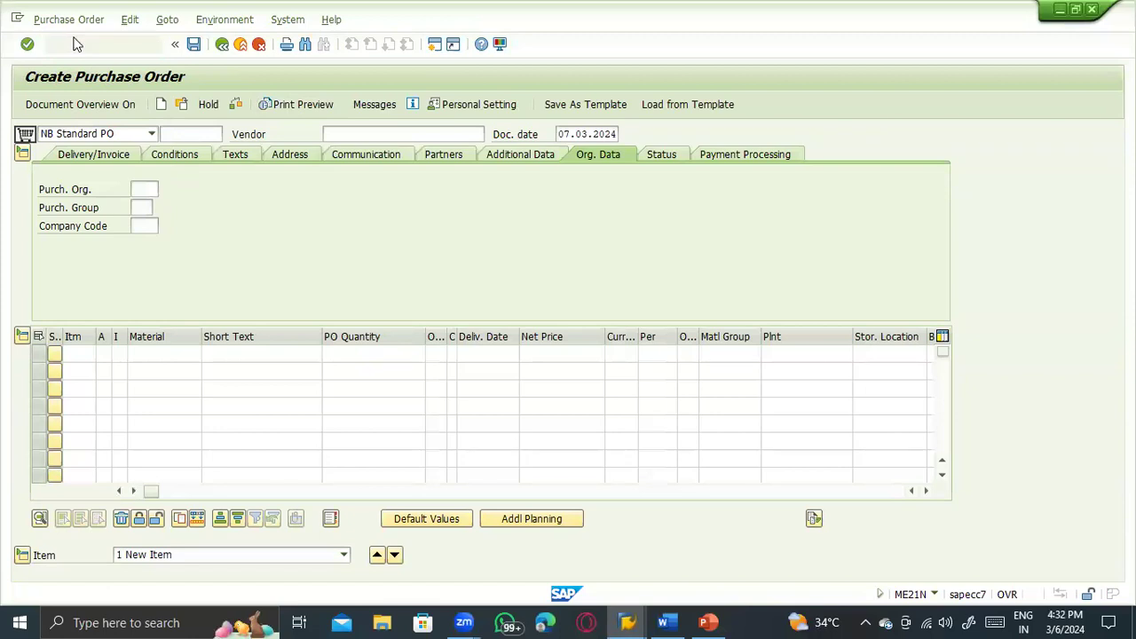
{"action": "left_click", "coordinate": [383, 135]}
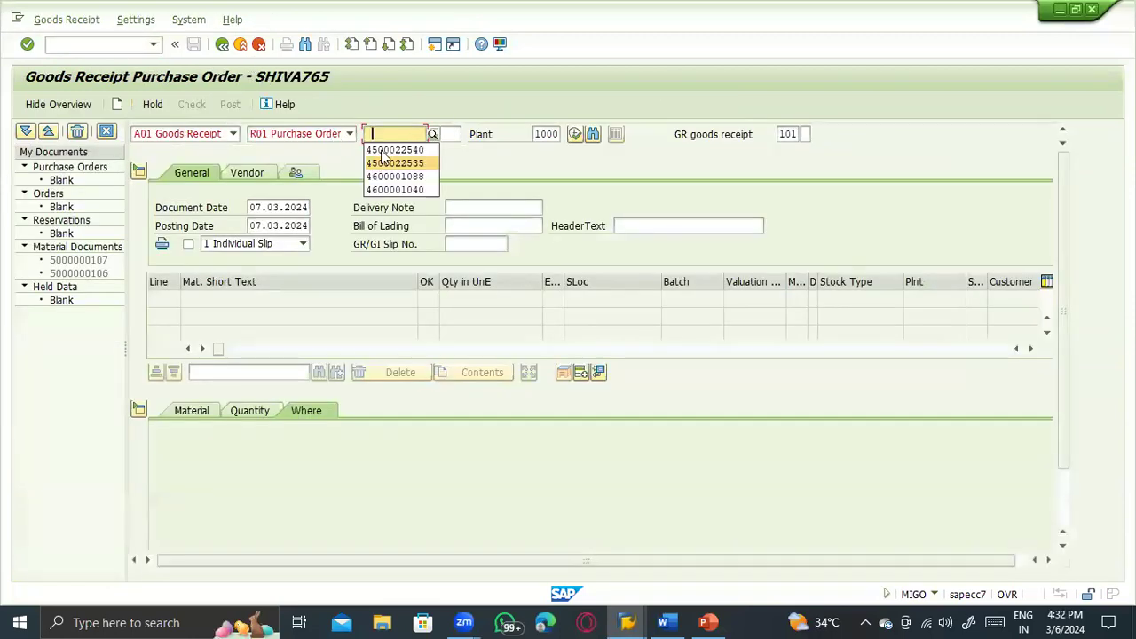
{"action": "left_click", "coordinate": [386, 150]}
{"action": "key", "text": "Return"}
Step: Mark the pen item as OK with storage location 0001 and check the goods receipt
{"action": "scroll", "coordinate": [250, 533], "scroll_direction": "down", "scroll_amount": 2}
{"action": "left_click", "coordinate": [195, 537]}
{"action": "left_click", "coordinate": [324, 427]}
{"action": "left_click", "coordinate": [329, 440]}
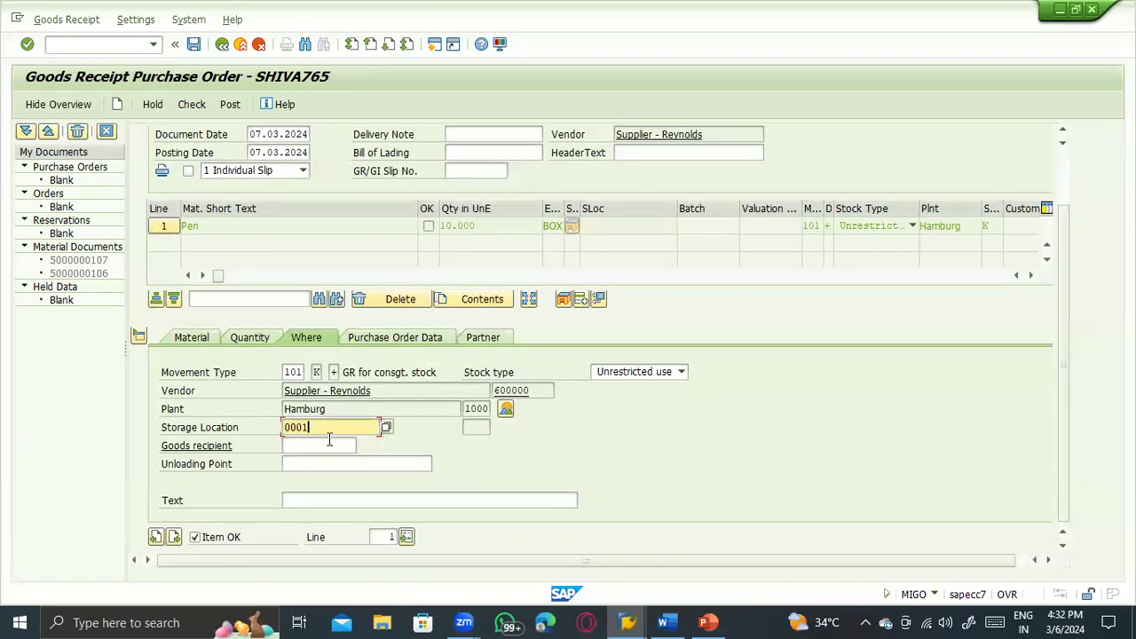
{"action": "key", "text": "Return"}
{"action": "left_click", "coordinate": [192, 105]}
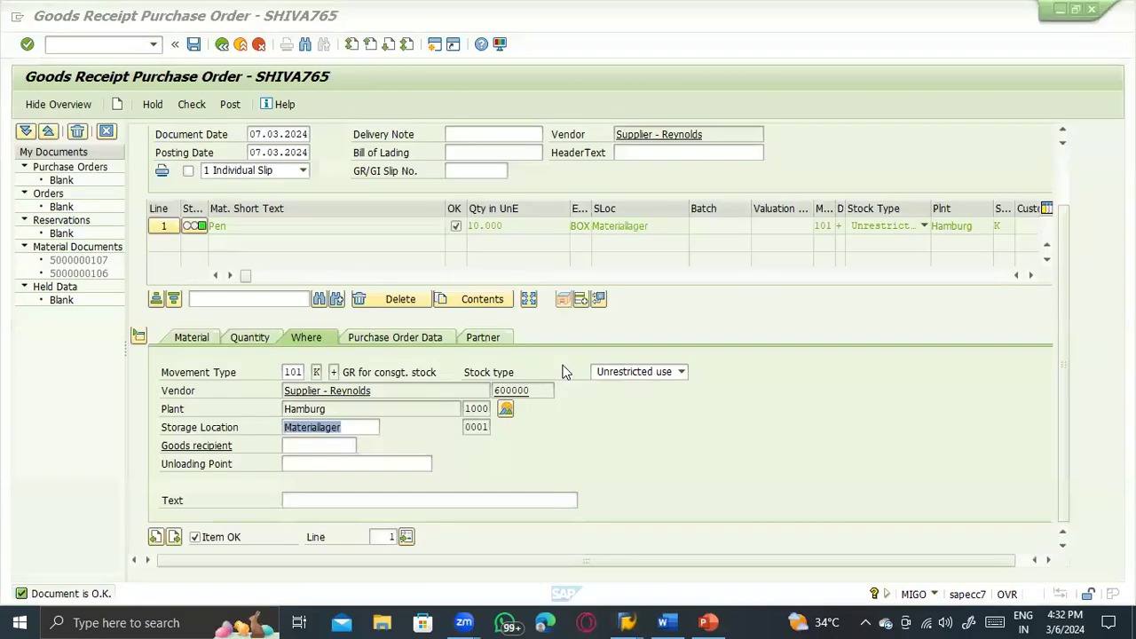
Step: Review the goods receipt header and item details, and try to post the document with movement type 101
{"action": "left_click", "coordinate": [499, 431]}
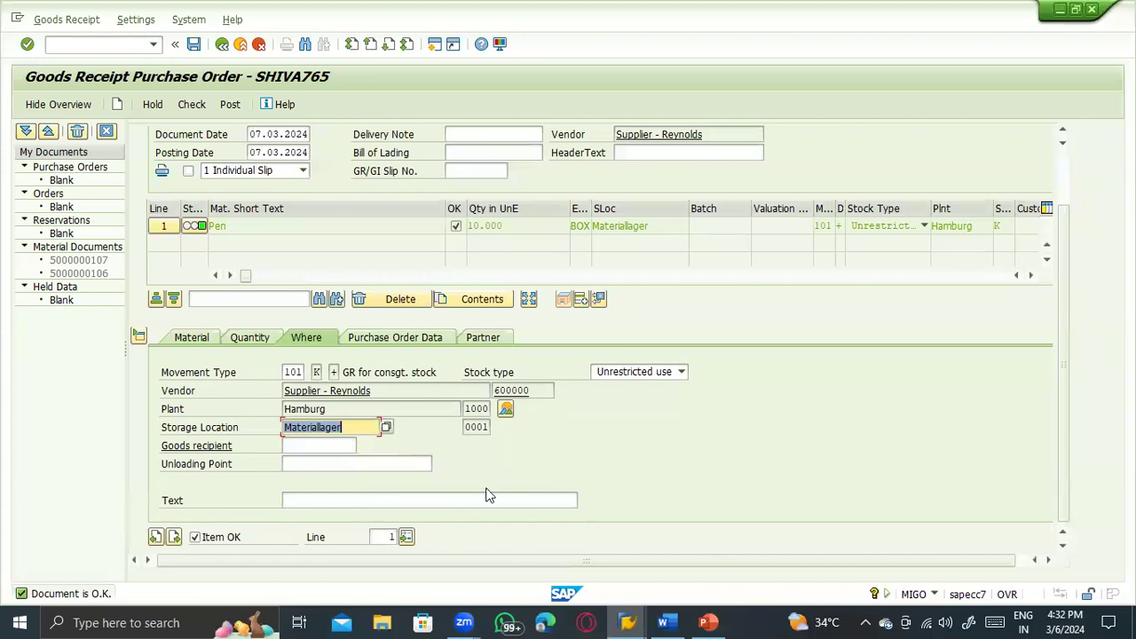
{"action": "scroll", "coordinate": [677, 452], "scroll_direction": "up", "scroll_amount": 3}
{"action": "scroll", "coordinate": [695, 437], "scroll_direction": "down", "scroll_amount": 3}
{"action": "scroll", "coordinate": [624, 445], "scroll_direction": "up", "scroll_amount": 3}
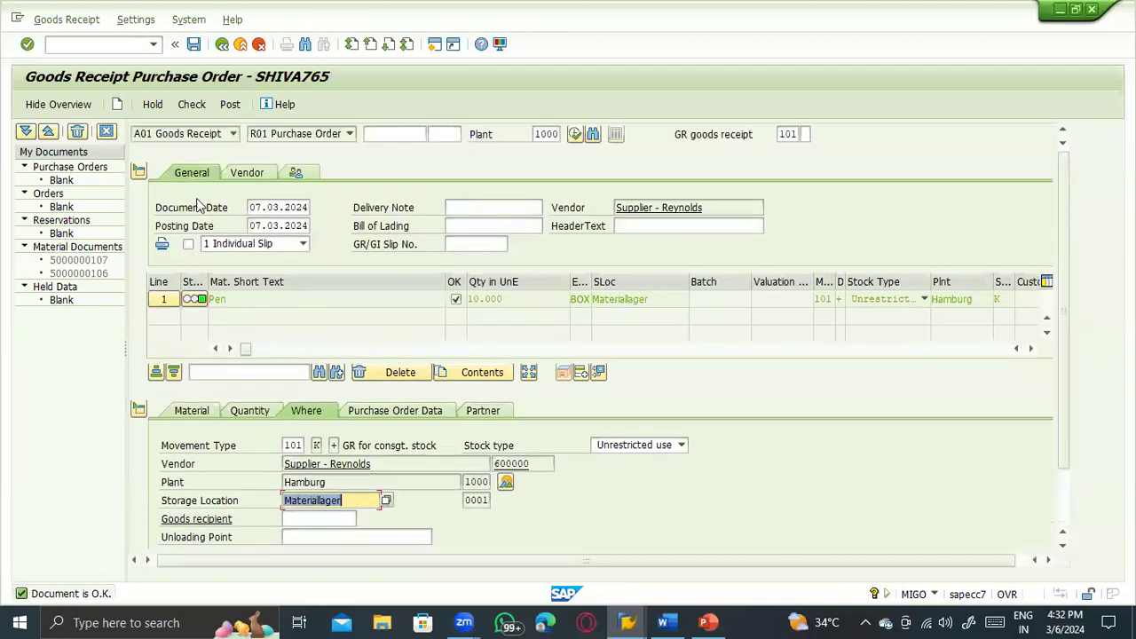
{"action": "left_click", "coordinate": [229, 104]}
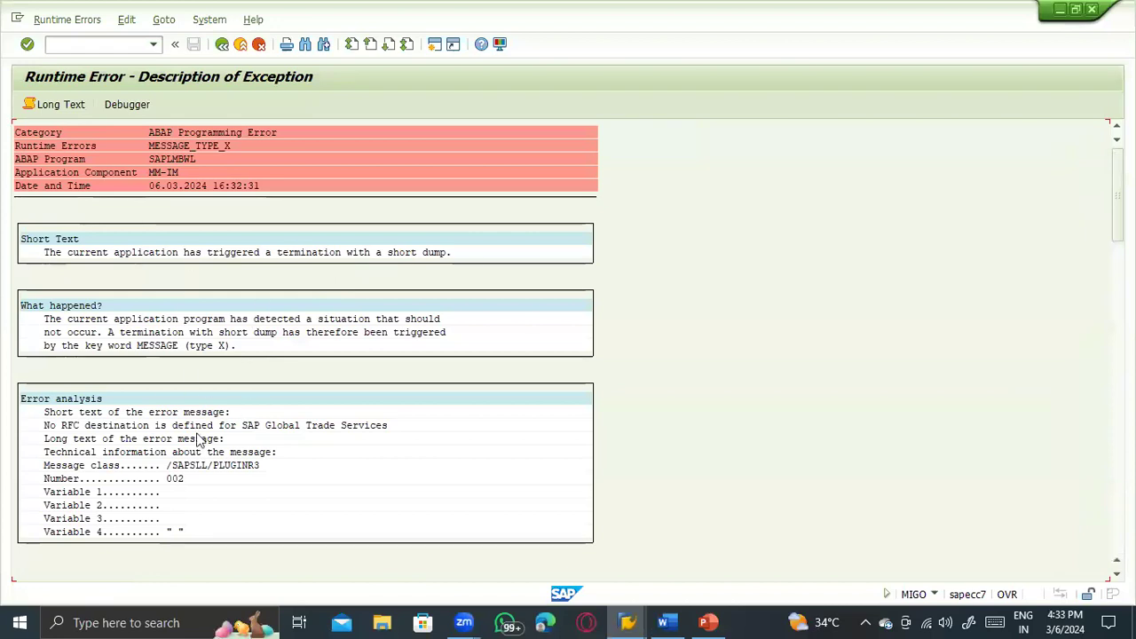
Step: Restart the MIGO transaction and load the same Reynolds pen purchase order again
{"action": "left_click", "coordinate": [86, 46]}
{"action": "type", "text": "/nmigo"}
{"action": "key", "text": "Return"}
{"action": "type", "text": "4"}
{"action": "left_click", "coordinate": [376, 151]}
{"action": "key", "text": "Return"}
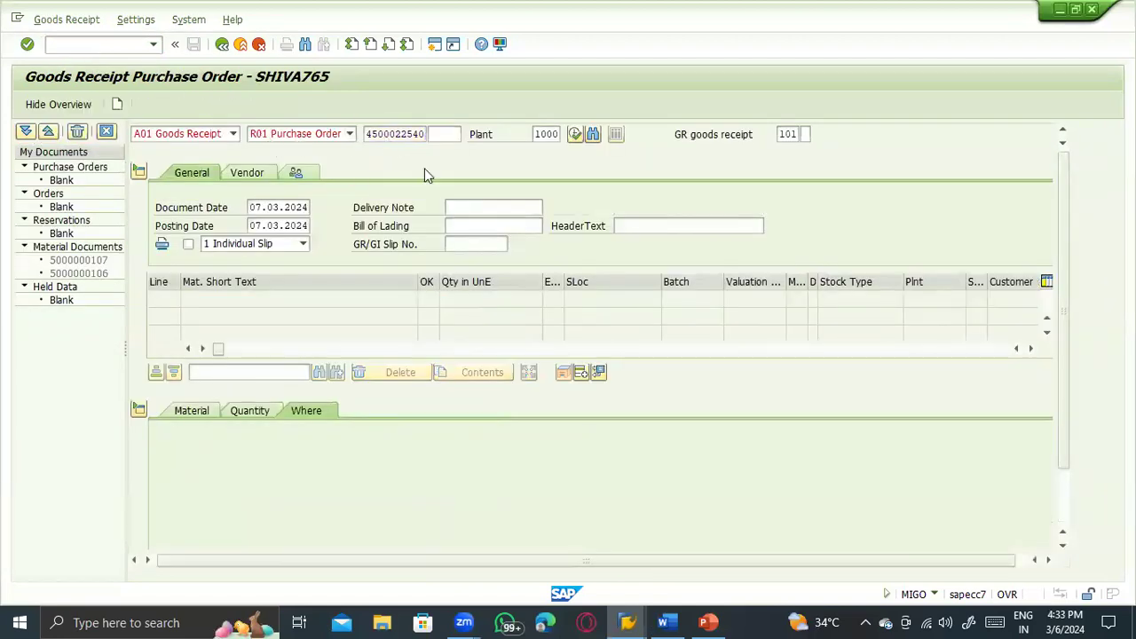
Step: Set the goods receipt's default movement type to 103, GR into blocked stock
{"action": "key", "text": "Tab"}
{"action": "key", "text": "Tab"}
{"action": "key", "text": "Tab"}
{"action": "key", "text": "Tab"}
{"action": "key", "text": "Delete"}
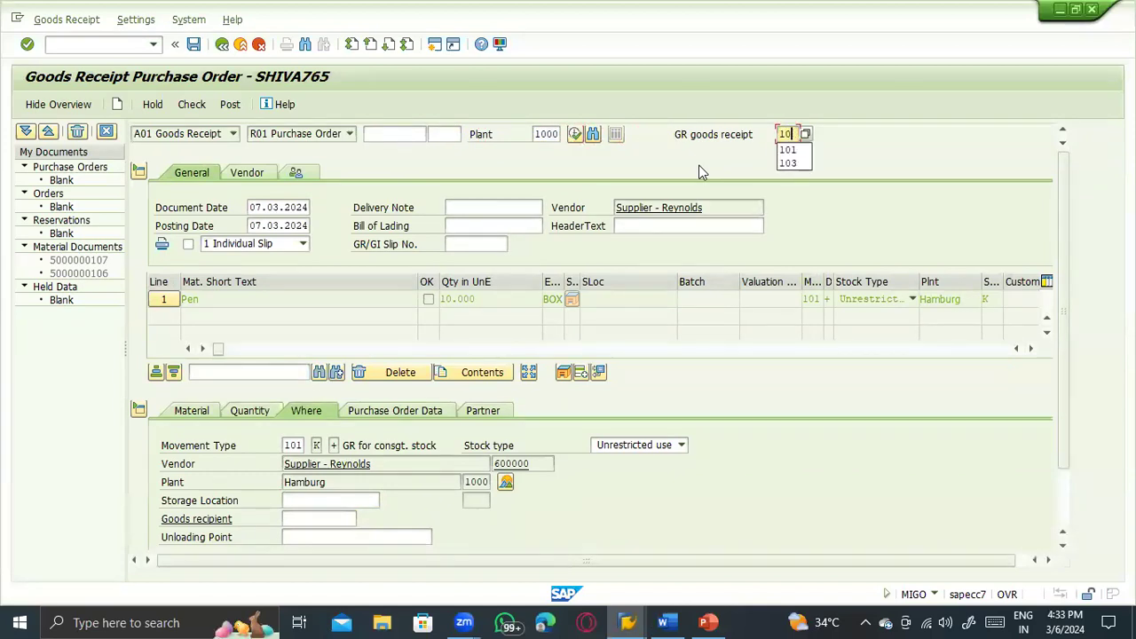
{"action": "key", "text": "BackSpace"}
{"action": "type", "text": "3"}
{"action": "key", "text": "BackSpace"}
{"action": "type", "text": "03"}
{"action": "key", "text": "Return"}
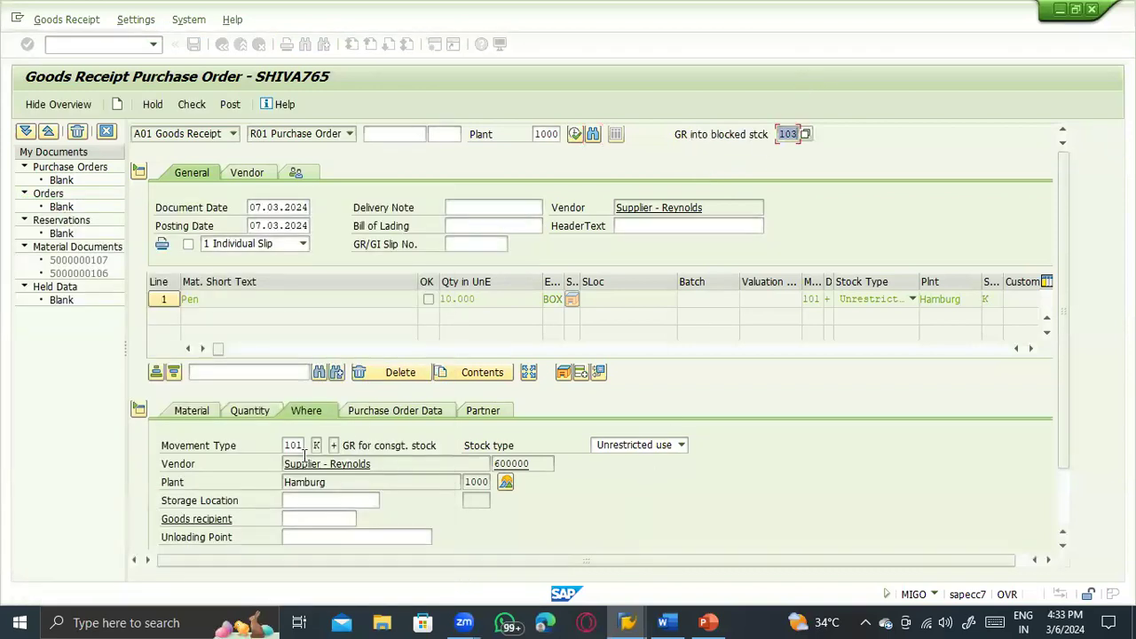
Step: Try to change the pen line item's movement type to 103 in its item details
{"action": "left_click", "coordinate": [298, 447]}
{"action": "type", "text": "3"}
{"action": "key", "text": "Return"}
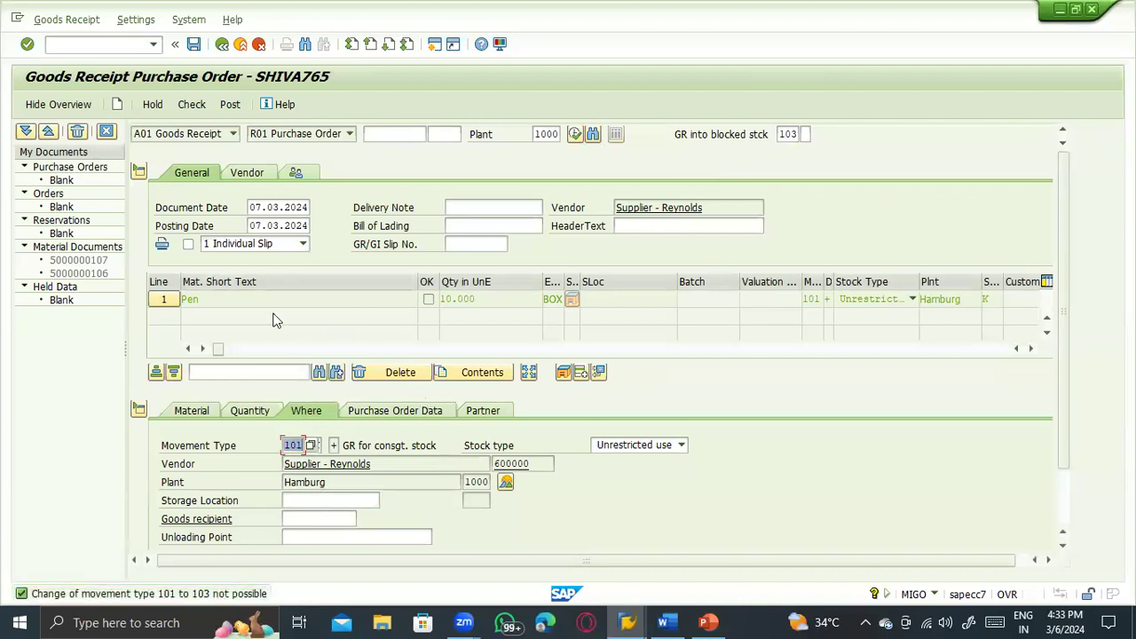
Step: Restart the goods receipt entry, discarding the loaded item data
{"action": "left_click", "coordinate": [117, 105]}
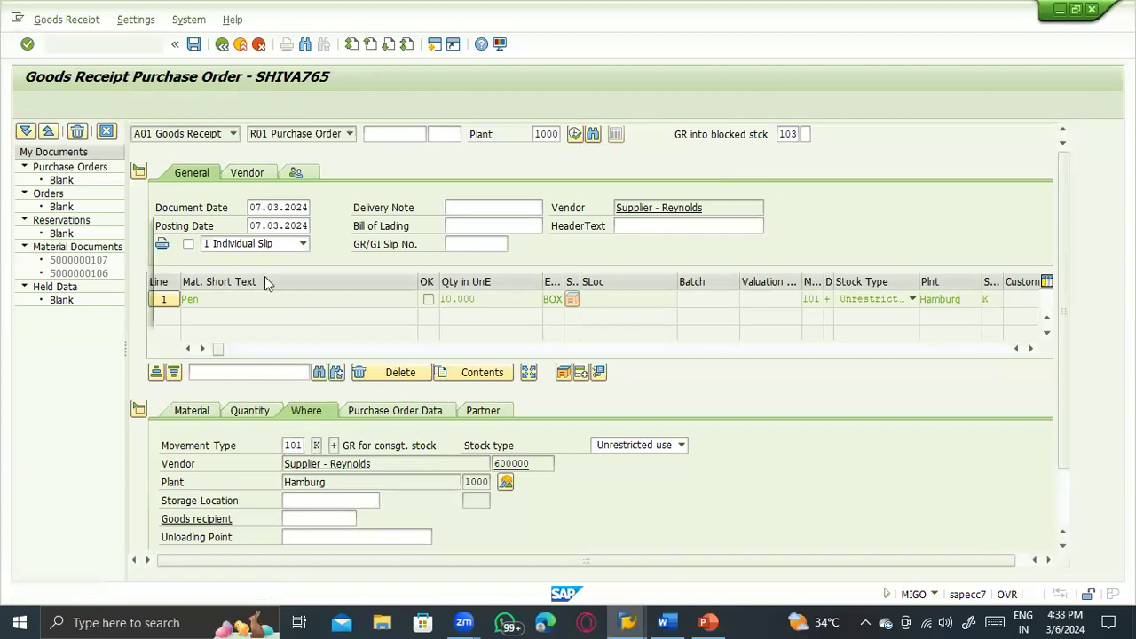
{"action": "left_click", "coordinate": [294, 305]}
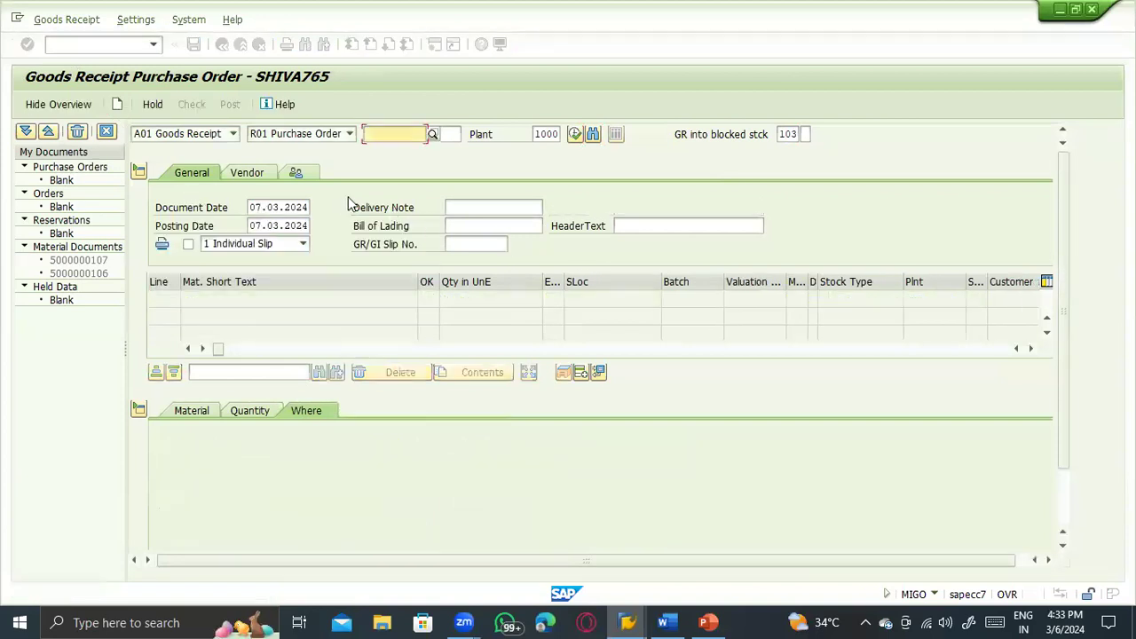
{"action": "key", "text": "Tab"}
{"action": "key", "text": "Tab"}
{"action": "key", "text": "Tab"}
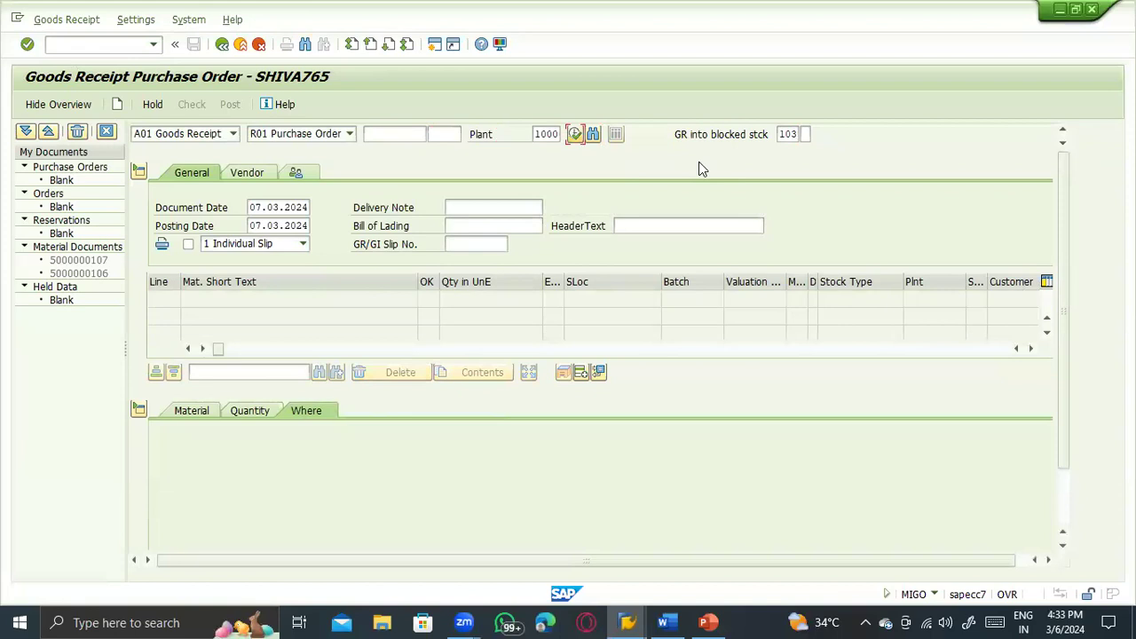
Step: Load the Reynolds pen purchase order under movement type 103 and mark its item as OK
{"action": "left_click", "coordinate": [417, 133]}
{"action": "left_click", "coordinate": [426, 150]}
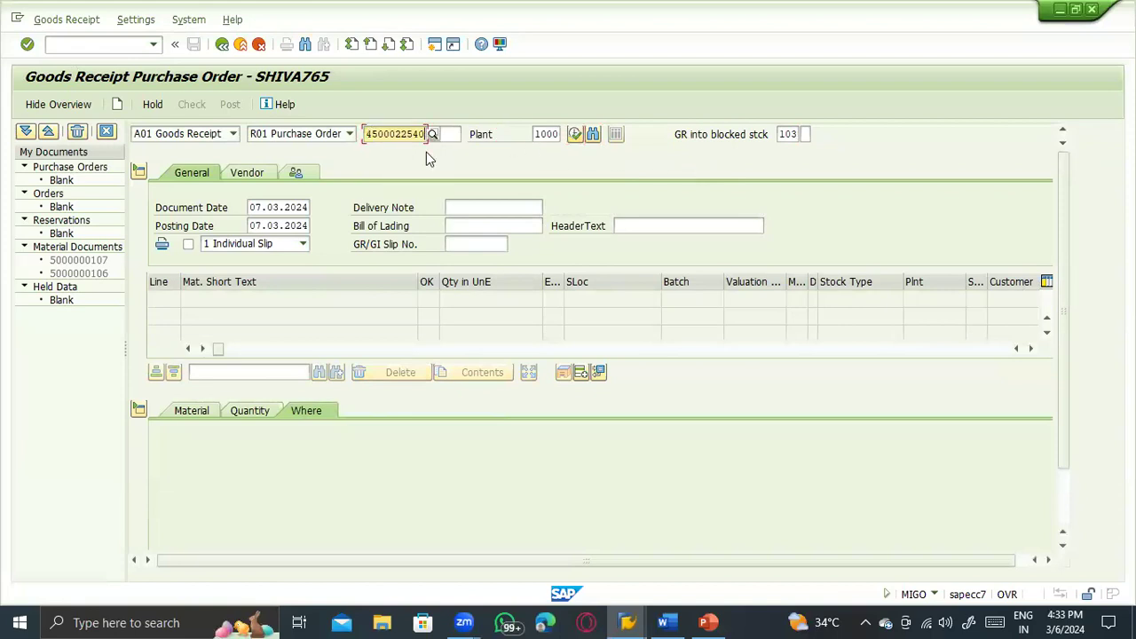
{"action": "key", "text": "Return"}
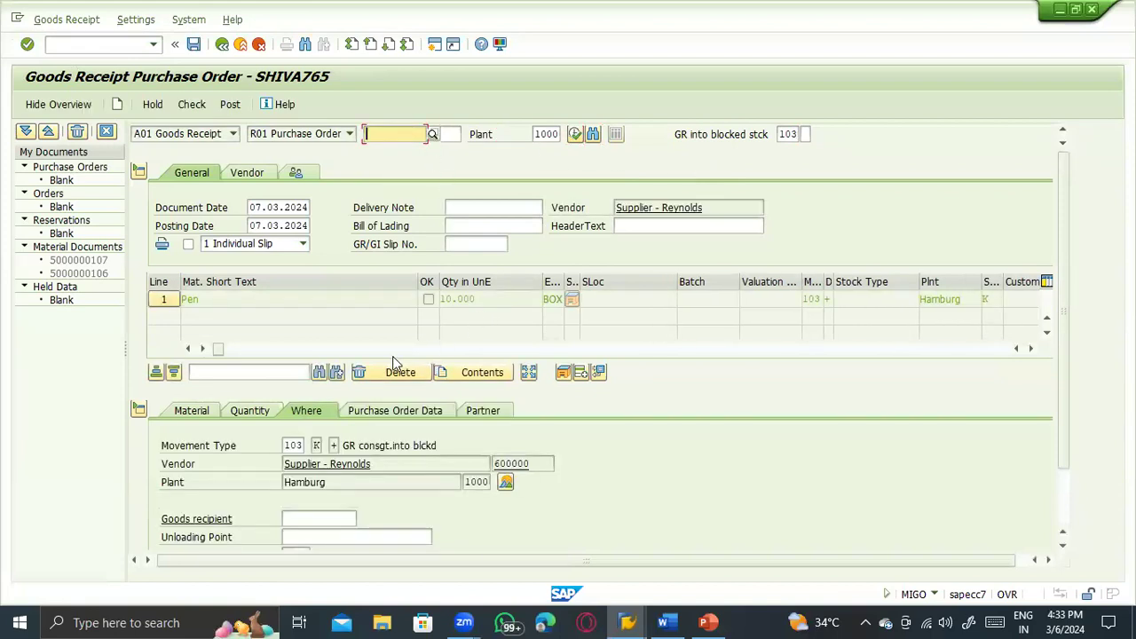
{"action": "scroll", "coordinate": [264, 507], "scroll_direction": "down", "scroll_amount": 2}
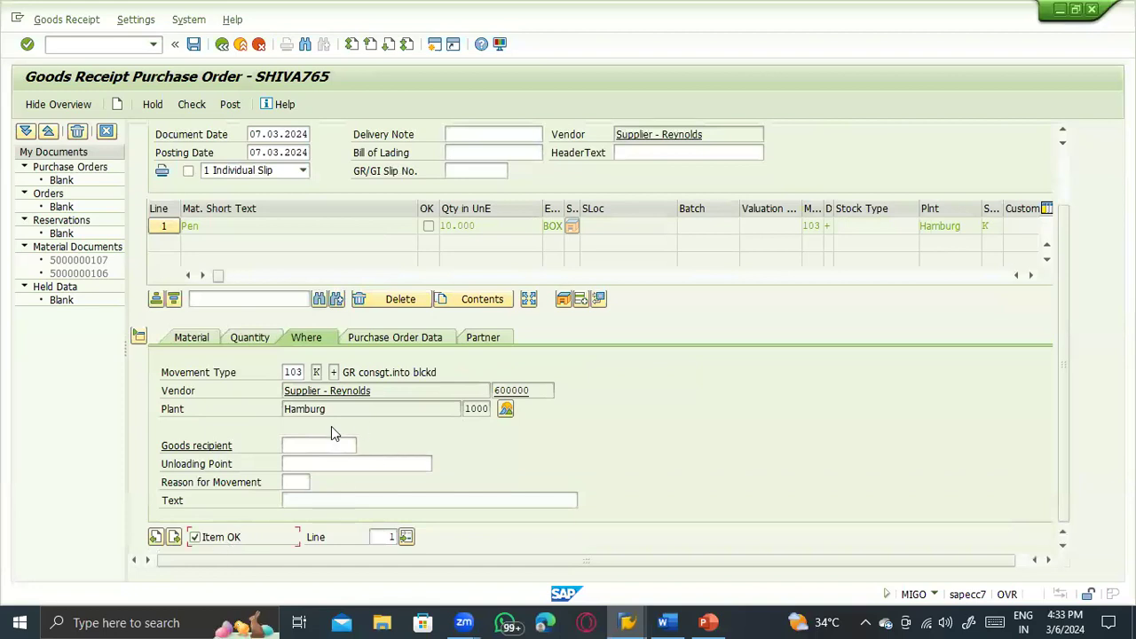
{"action": "scroll", "coordinate": [222, 156], "scroll_direction": "up", "scroll_amount": 2}
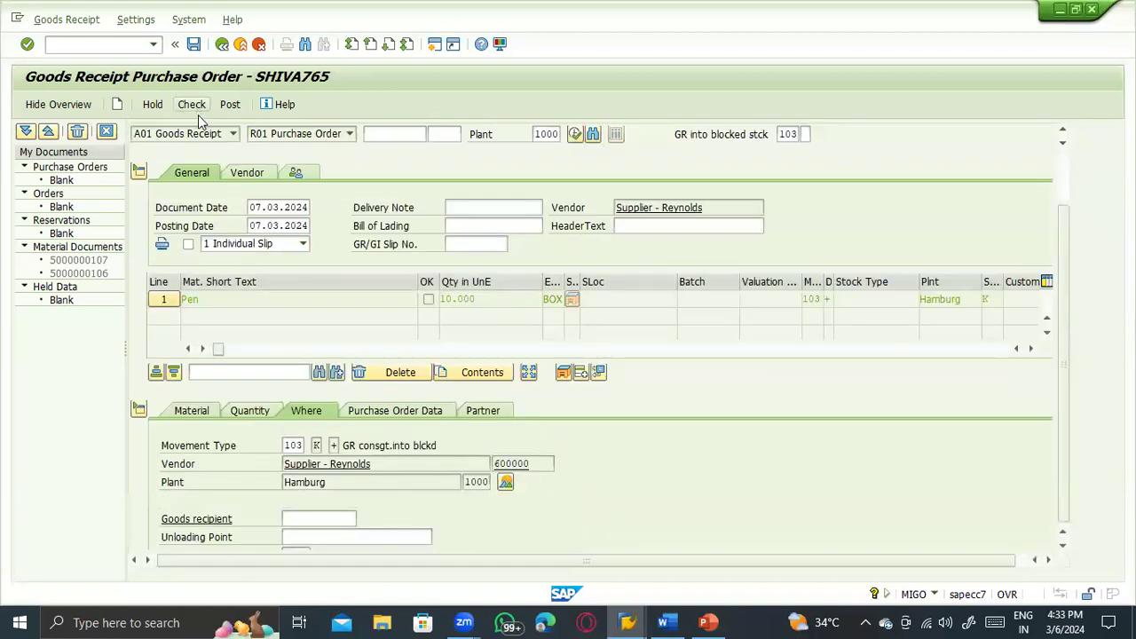
Step: Check and post the pen goods receipt into blocked stock, and display the newly posted material document
{"action": "left_click", "coordinate": [197, 110]}
{"action": "left_click", "coordinate": [229, 104]}
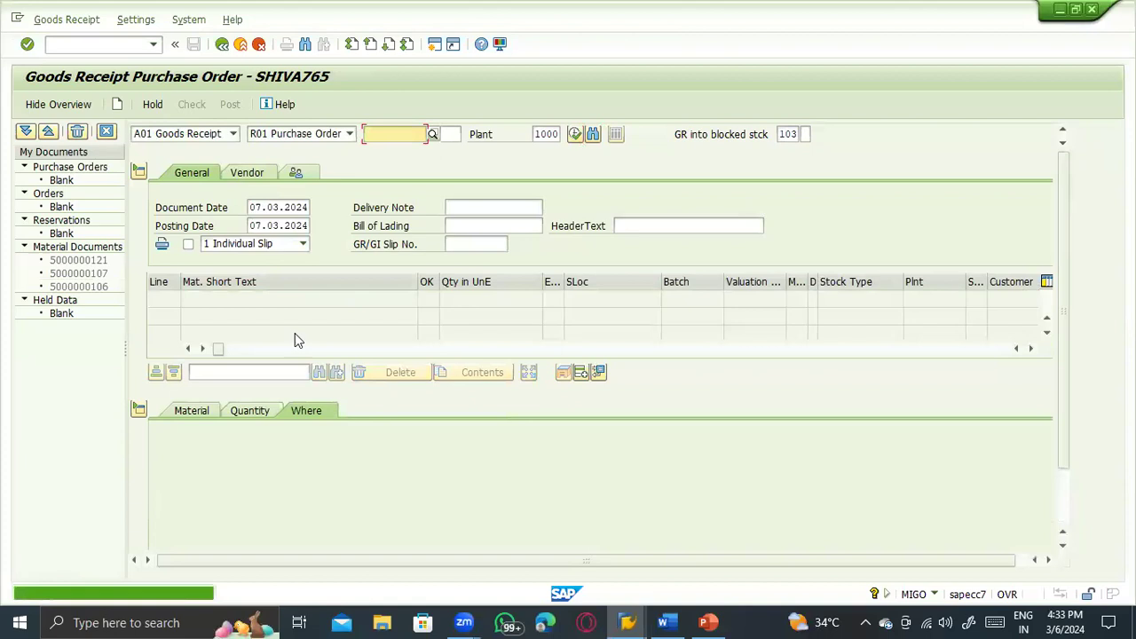
{"action": "left_click", "coordinate": [213, 133]}
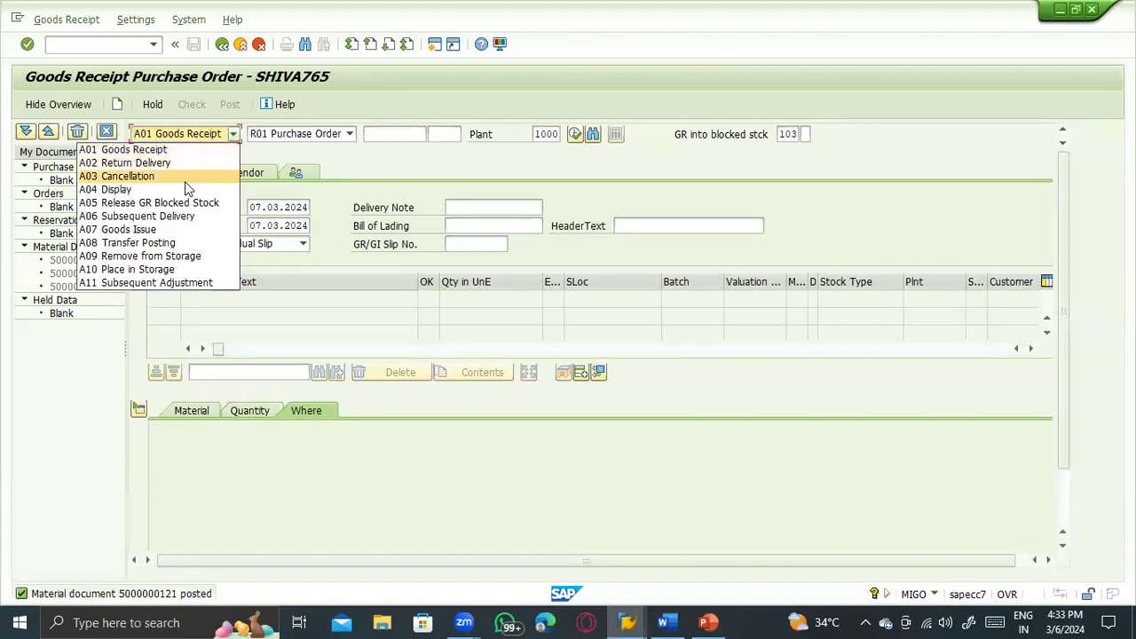
{"action": "left_click", "coordinate": [190, 194]}
{"action": "left_click", "coordinate": [198, 134]}
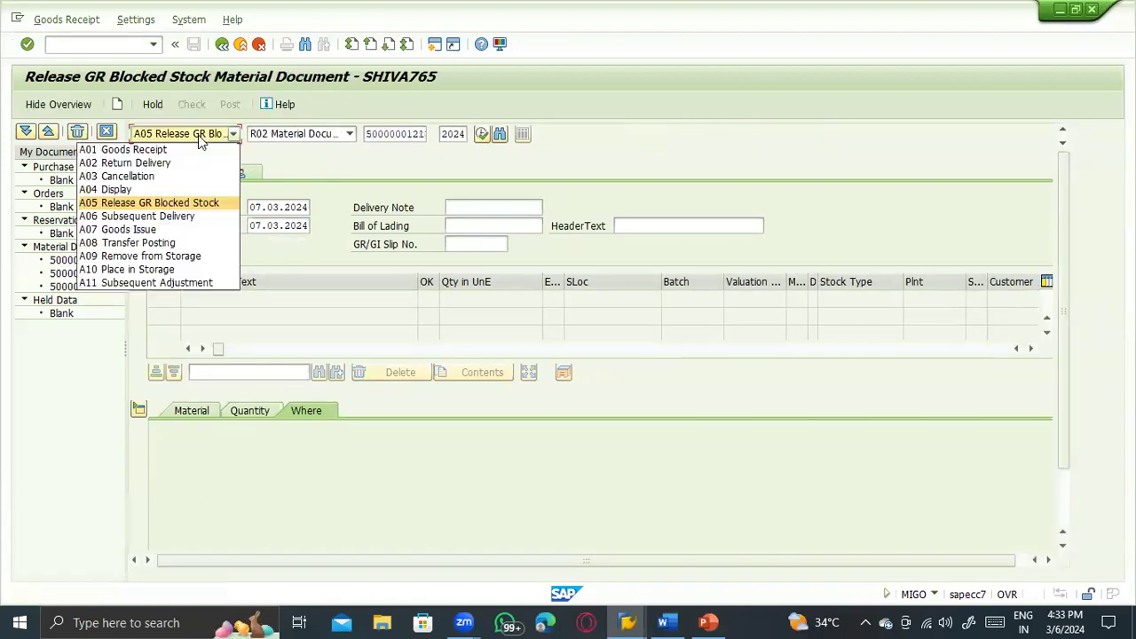
{"action": "left_click", "coordinate": [182, 190]}
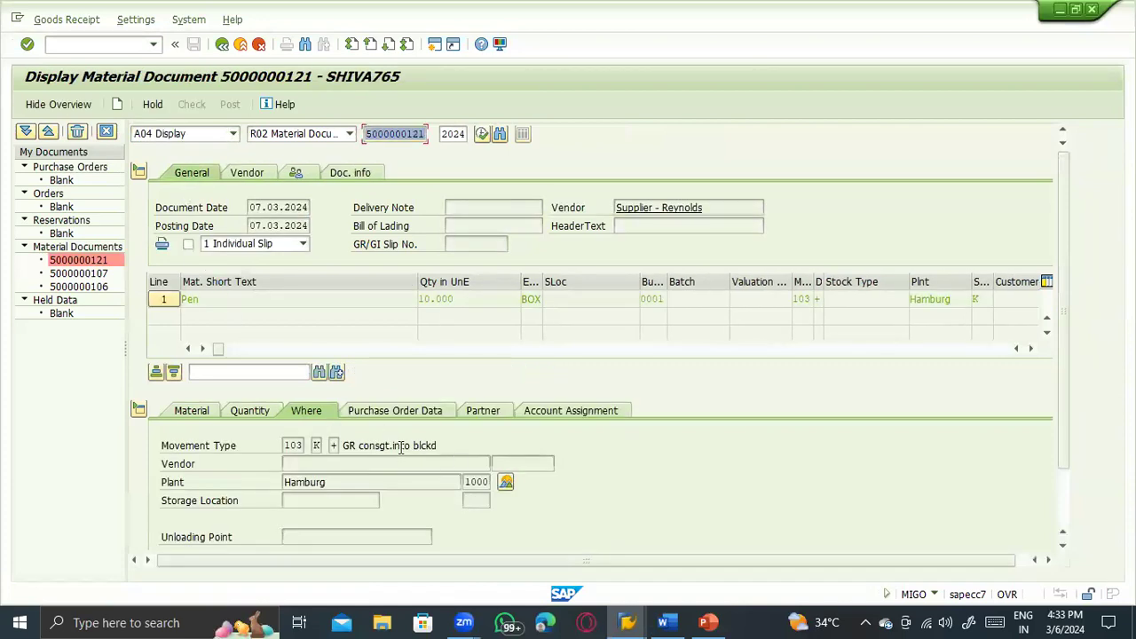
Step: Open the pen's stock overview from the document's plant Hamburg and examine its GR Blocked Stock quantities
{"action": "left_click", "coordinate": [507, 481]}
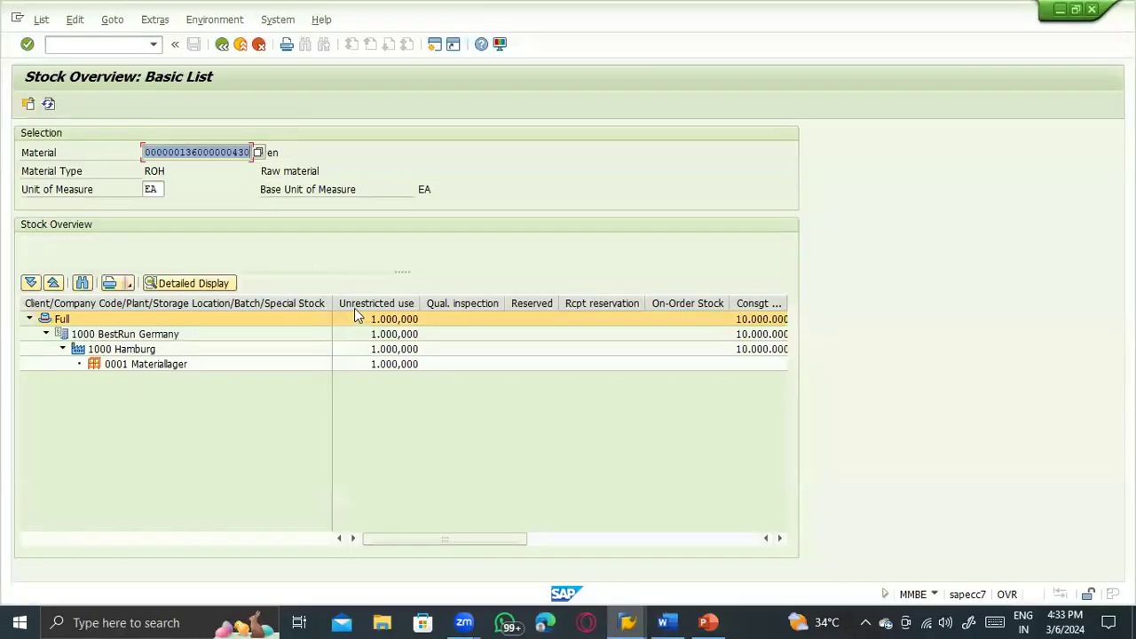
{"action": "left_click", "coordinate": [542, 542]}
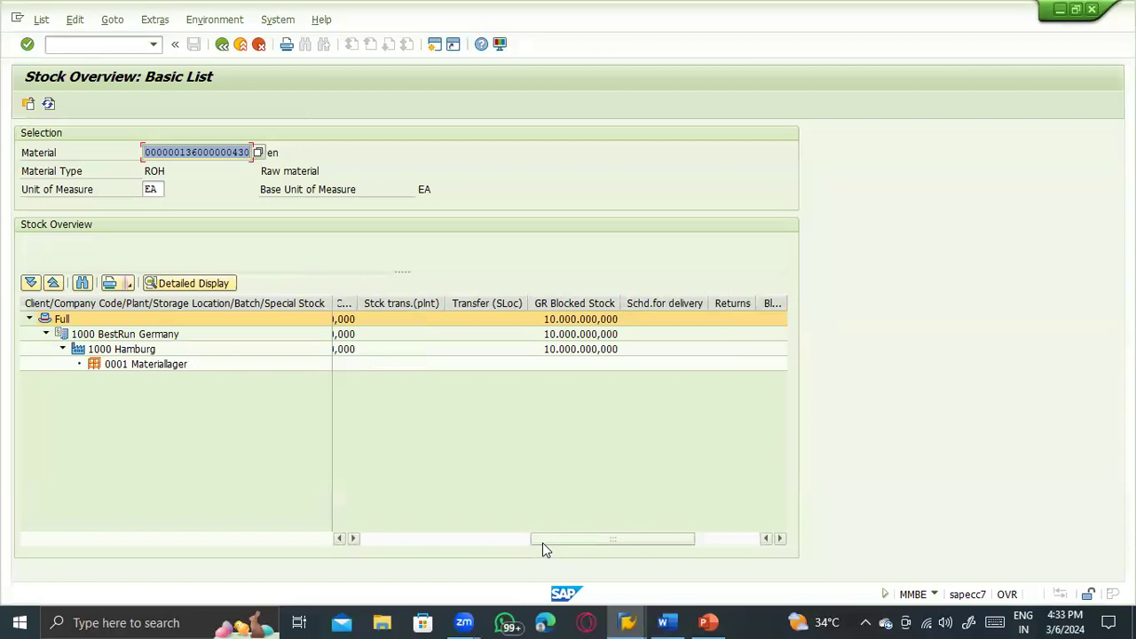
{"action": "left_click", "coordinate": [579, 321]}
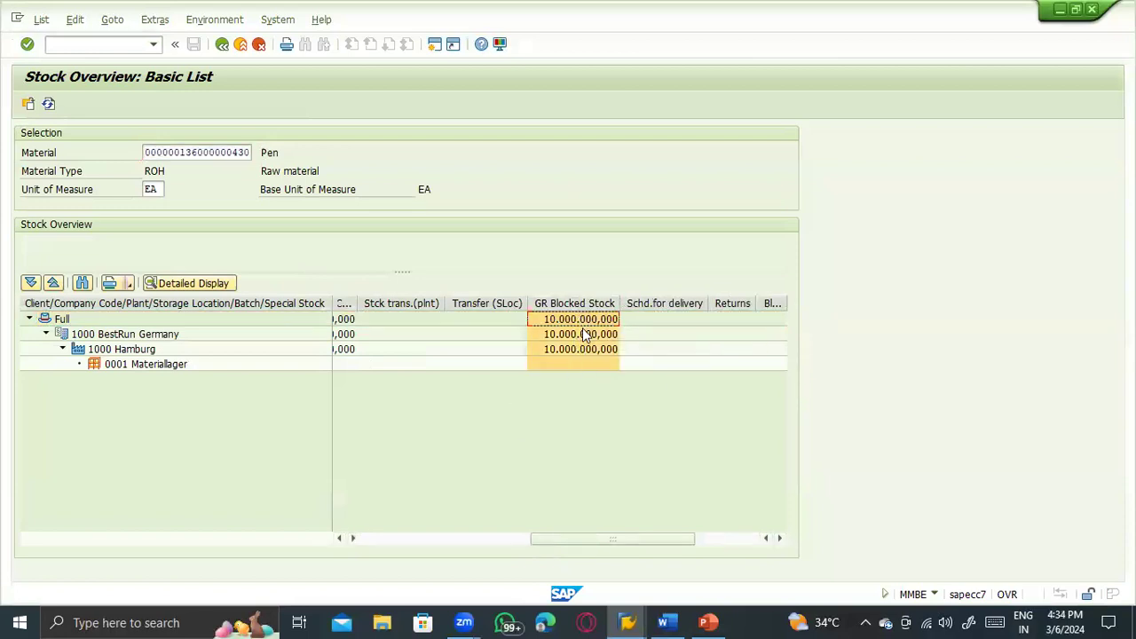
{"action": "left_click", "coordinate": [220, 46]}
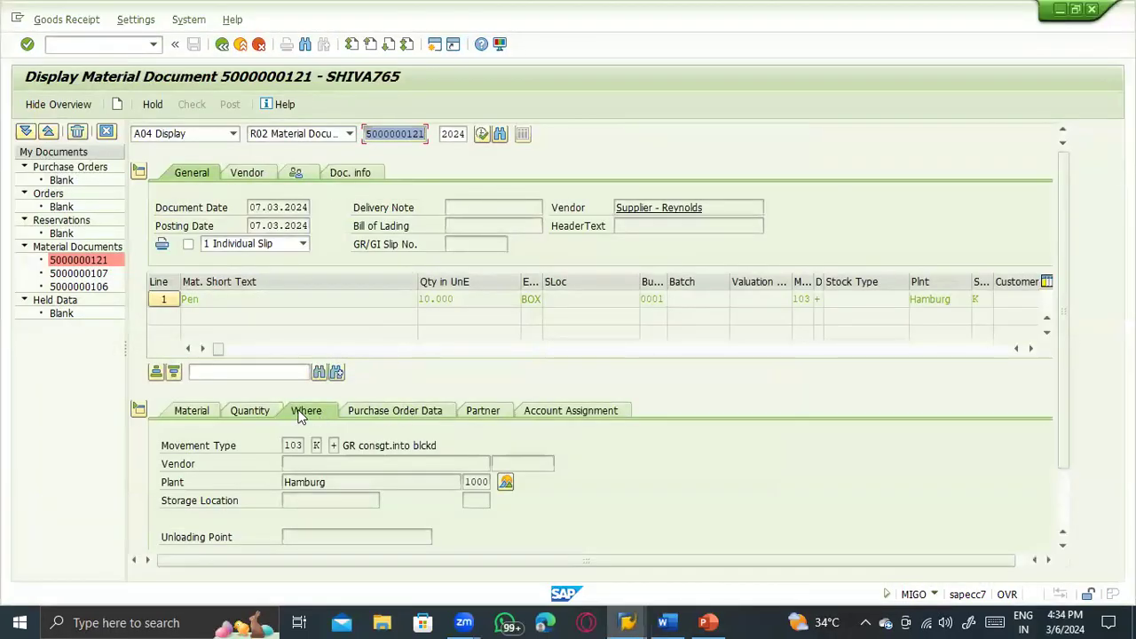
Step: Load the posted material document under A05 Release GR Blocked Stock and mark its pen item as OK
{"action": "left_click", "coordinate": [194, 136]}
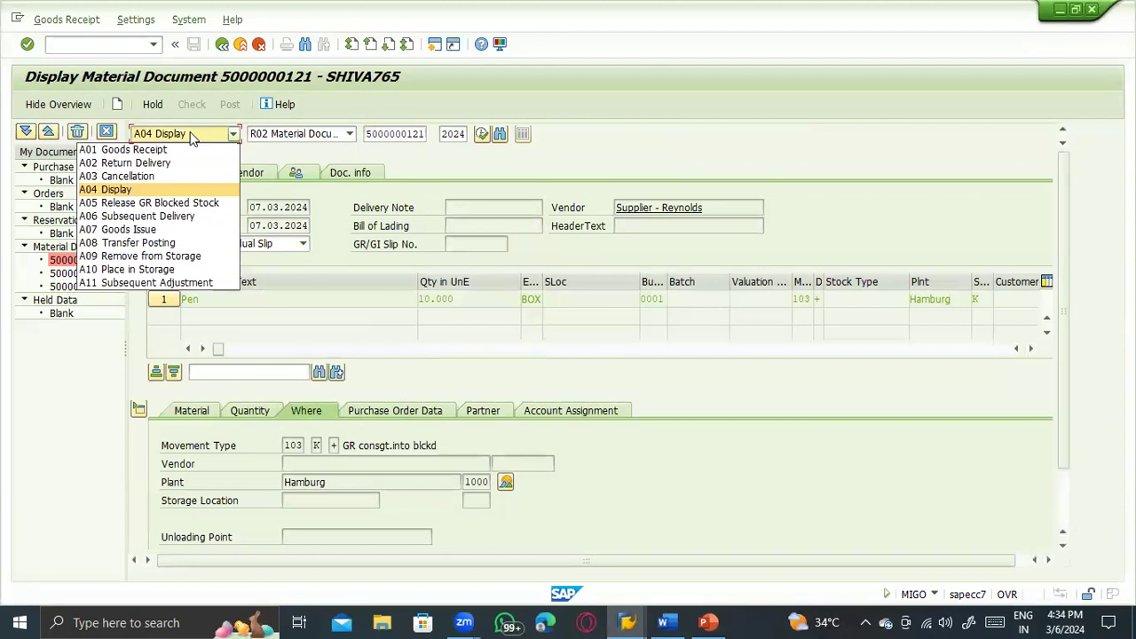
{"action": "left_click", "coordinate": [201, 203]}
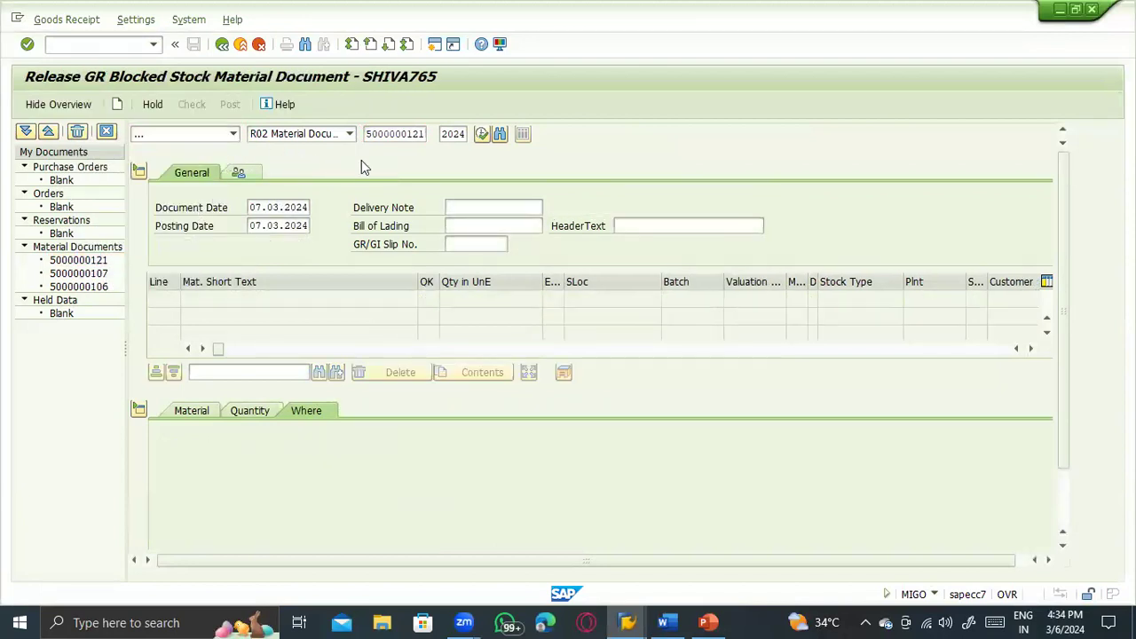
{"action": "key", "text": "Return"}
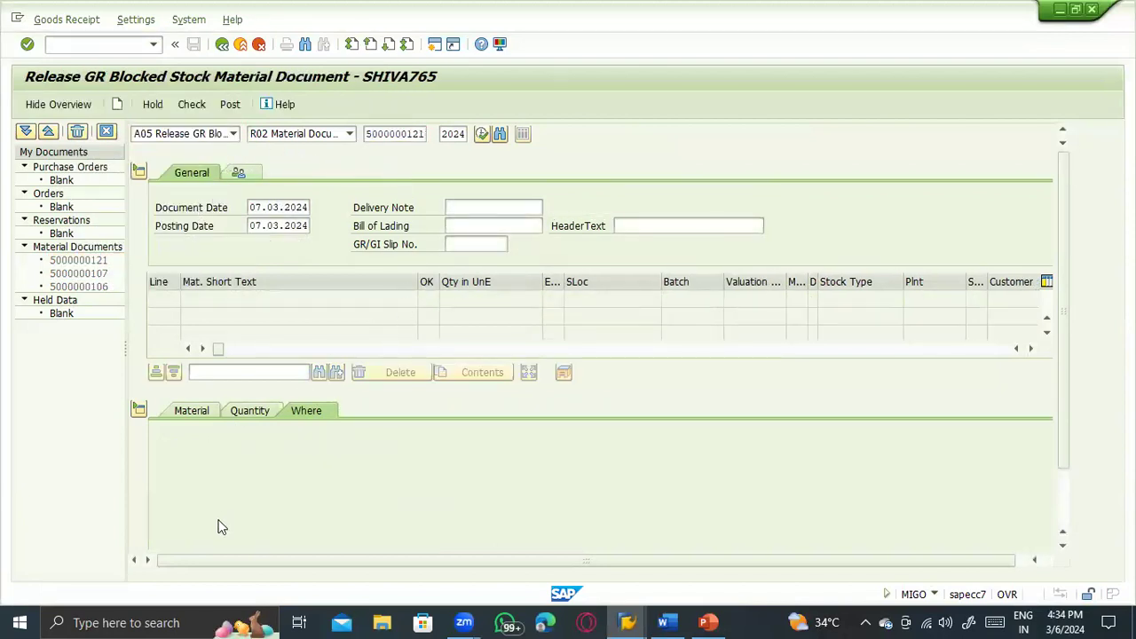
{"action": "scroll", "coordinate": [249, 487], "scroll_direction": "down", "scroll_amount": 3}
{"action": "left_click", "coordinate": [229, 534]}
{"action": "scroll", "coordinate": [317, 365], "scroll_direction": "up", "scroll_amount": 3}
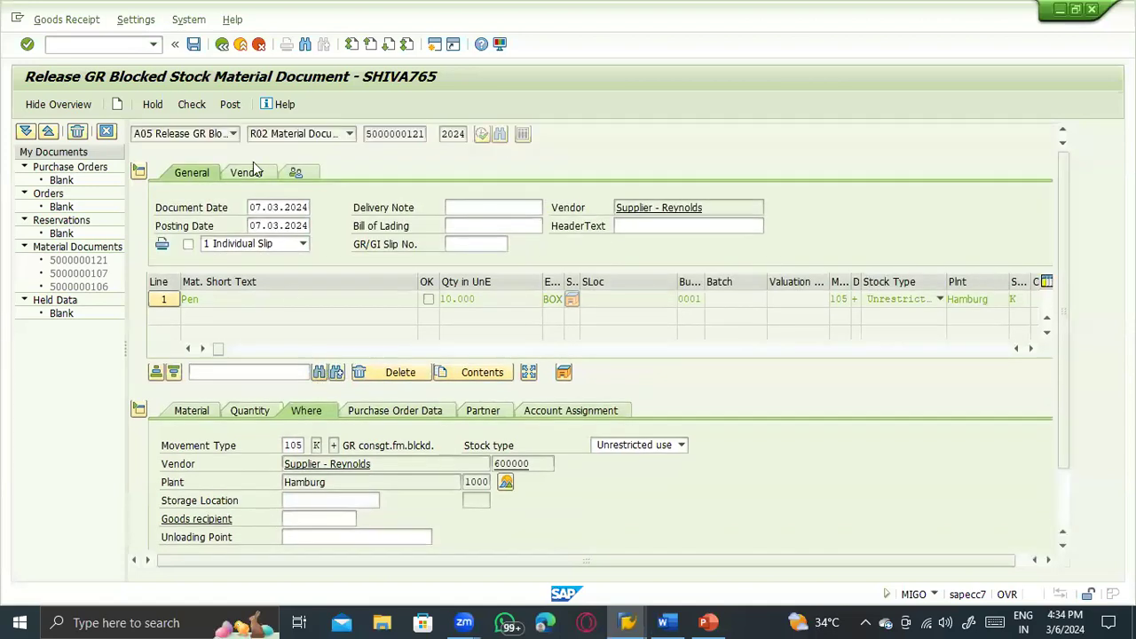
Step: Assign storage location 0001 to the pen item and check the release document
{"action": "left_click", "coordinate": [186, 104]}
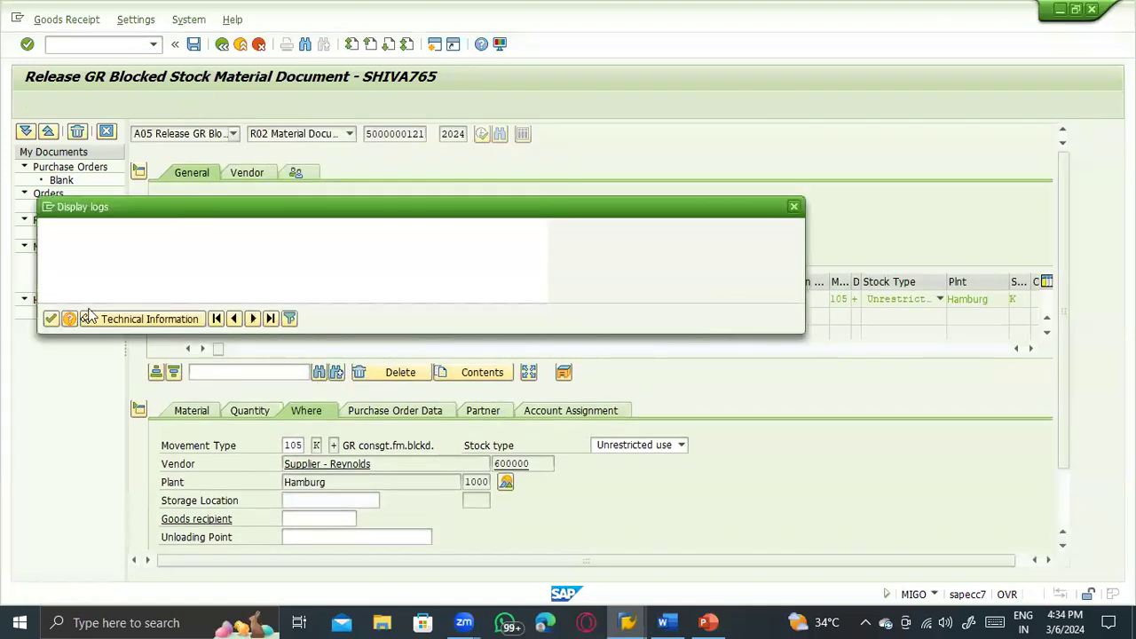
{"action": "left_click", "coordinate": [50, 321]}
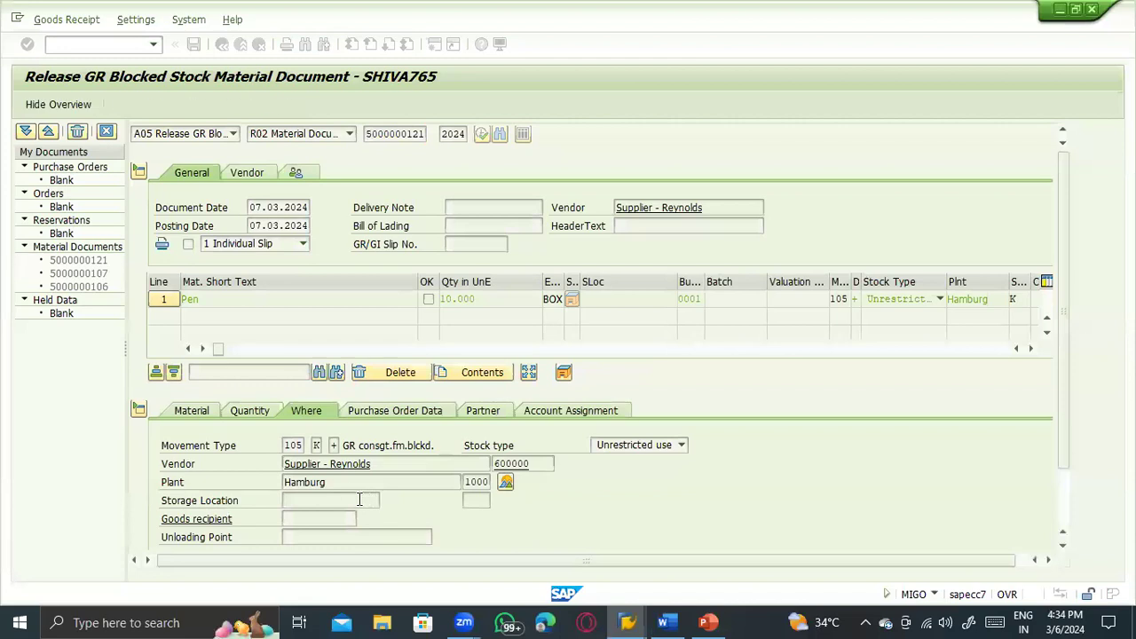
{"action": "left_click", "coordinate": [332, 428]}
{"action": "left_click", "coordinate": [333, 443]}
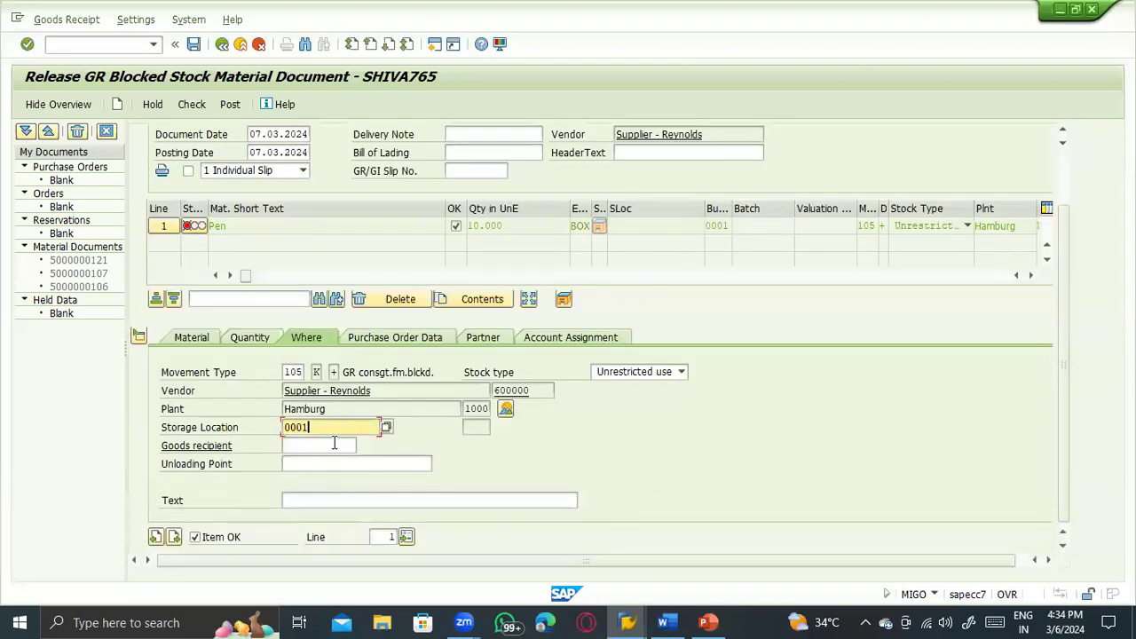
{"action": "key", "text": "Return"}
{"action": "left_click", "coordinate": [199, 109]}
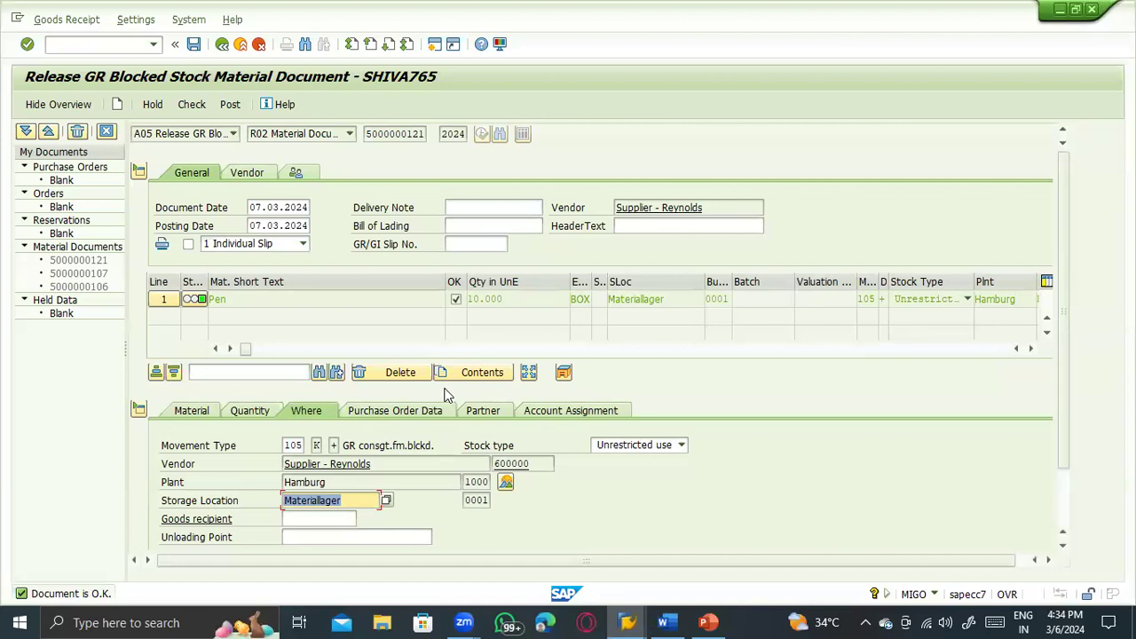
Step: Review the item's movement type details, recheck the release document and post it
{"action": "left_click", "coordinate": [318, 444]}
{"action": "scroll", "coordinate": [364, 517], "scroll_direction": "down", "scroll_amount": 2}
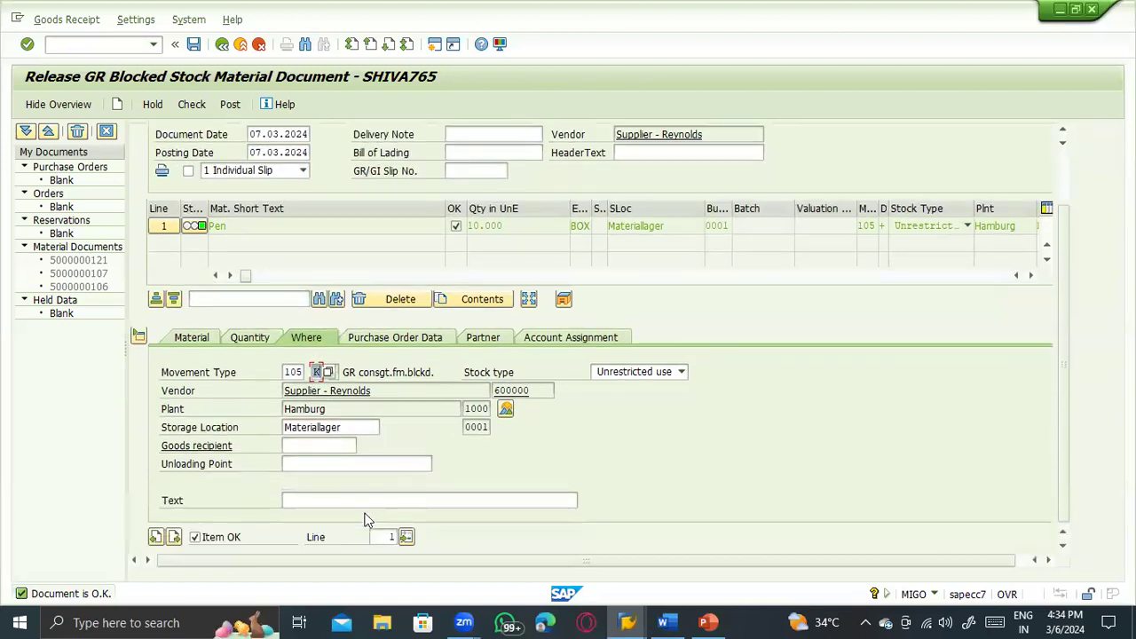
{"action": "scroll", "coordinate": [228, 172], "scroll_direction": "up", "scroll_amount": 2}
{"action": "left_click", "coordinate": [195, 105]}
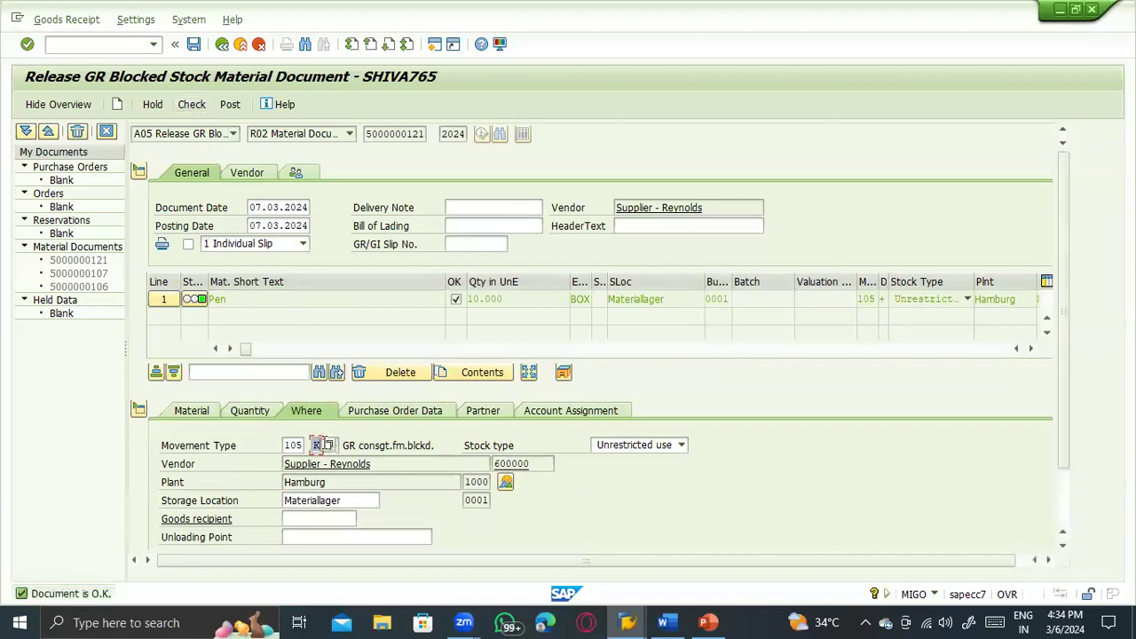
{"action": "left_click", "coordinate": [230, 104]}
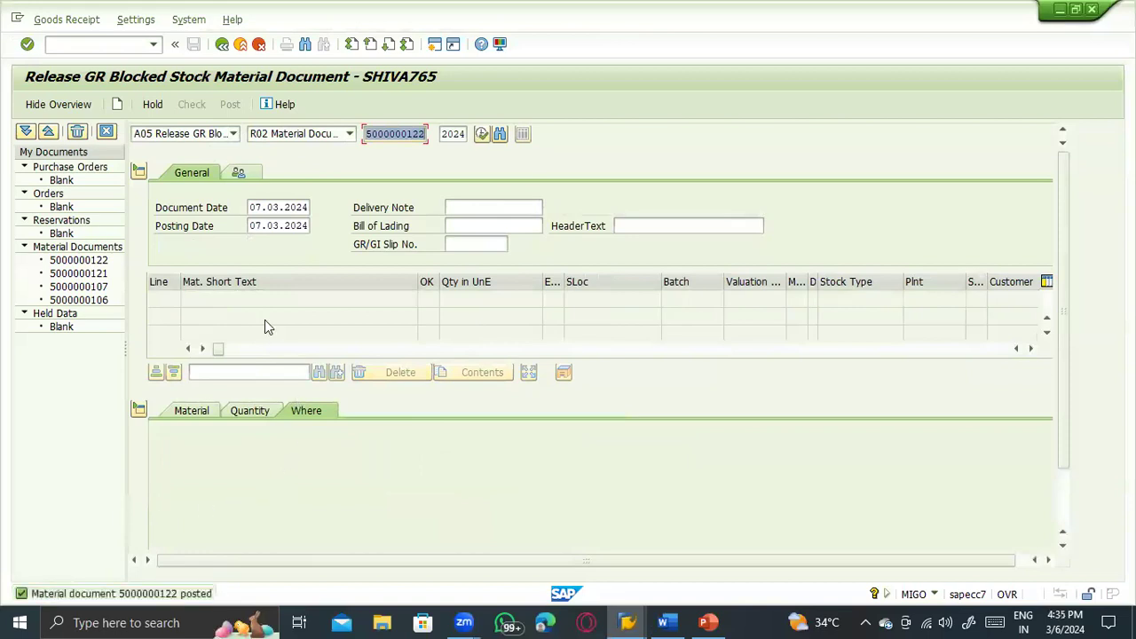
Step: Display the material document just posted for the blocked stock release
{"action": "left_click", "coordinate": [232, 133]}
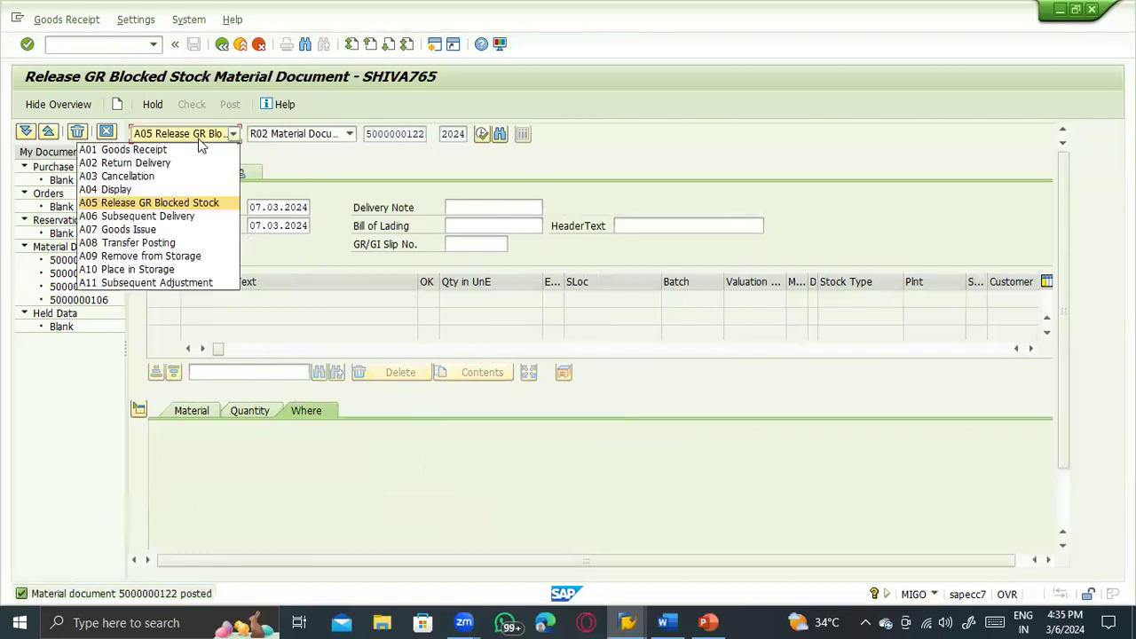
{"action": "left_click", "coordinate": [175, 191]}
{"action": "key", "text": "Return"}
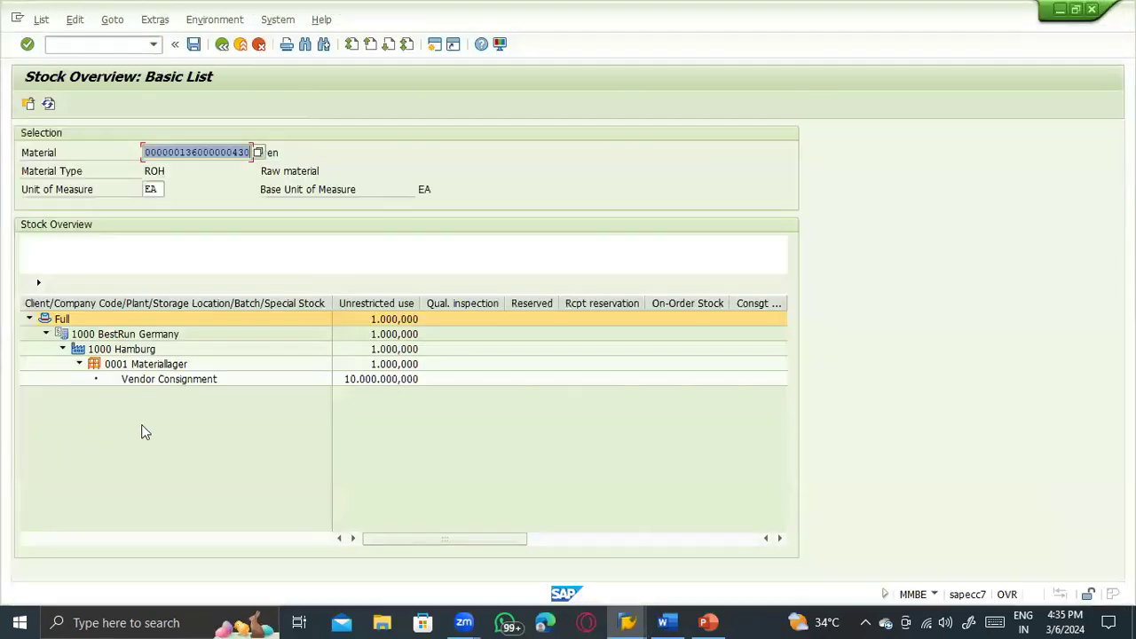
Step: Examine the pen's unrestricted-use Vendor Consignment stock under storage location 0001 Materiallager in the stock overview
{"action": "left_click", "coordinate": [404, 370]}
{"action": "left_click", "coordinate": [394, 375]}
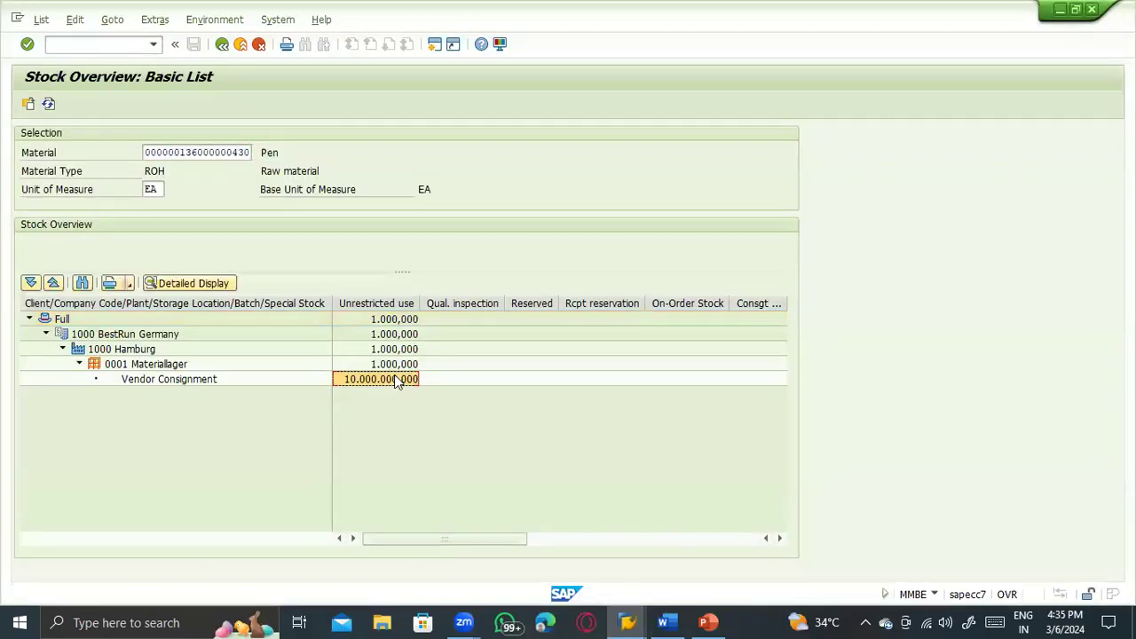
{"action": "left_click", "coordinate": [186, 383]}
{"action": "left_click", "coordinate": [386, 380]}
{"action": "left_click", "coordinate": [171, 365]}
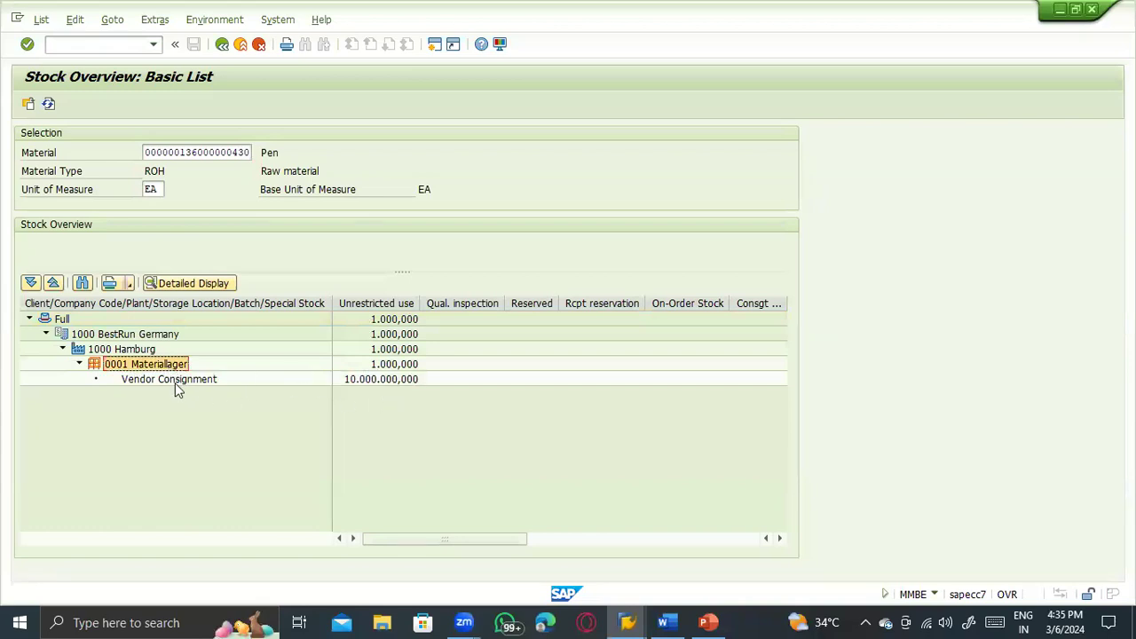
{"action": "left_click", "coordinate": [176, 384]}
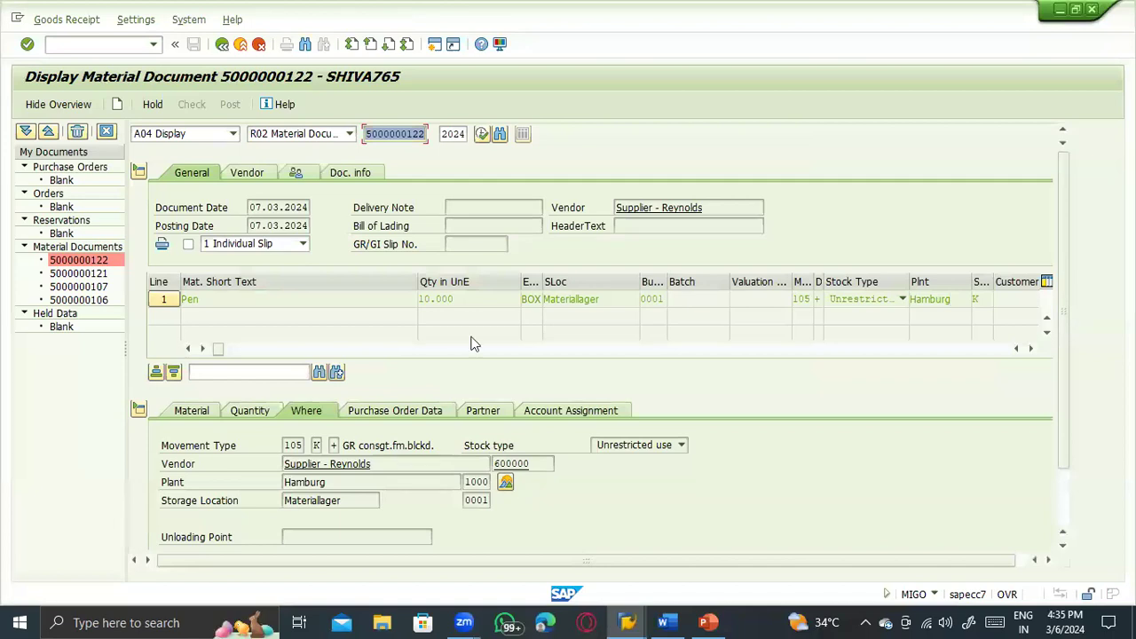
Step: Leave the goods receipt transaction and run the MMBE stock overview for the pen material in plant 1000
{"action": "left_click", "coordinate": [239, 43]}
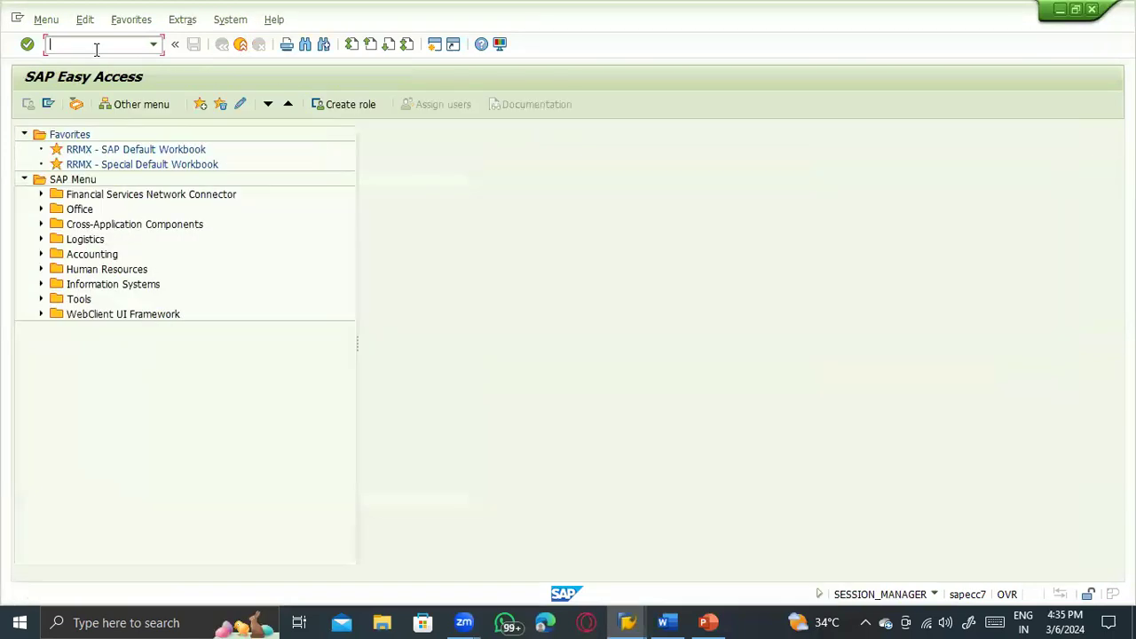
{"action": "type", "text": "mmbe"}
{"action": "key", "text": "Return"}
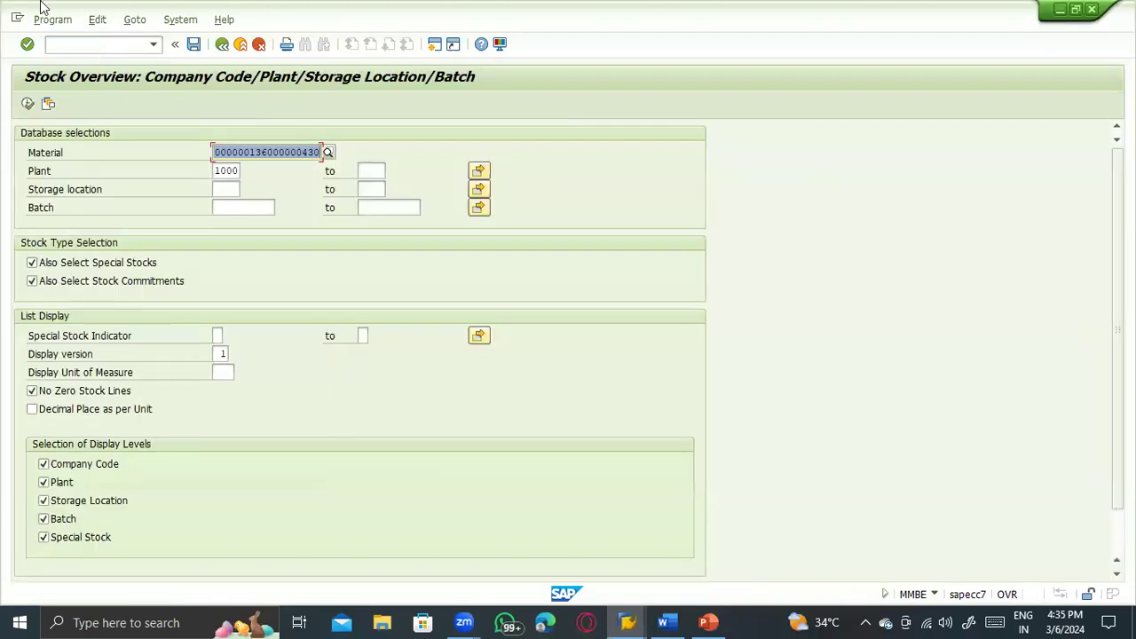
{"action": "left_click", "coordinate": [28, 103]}
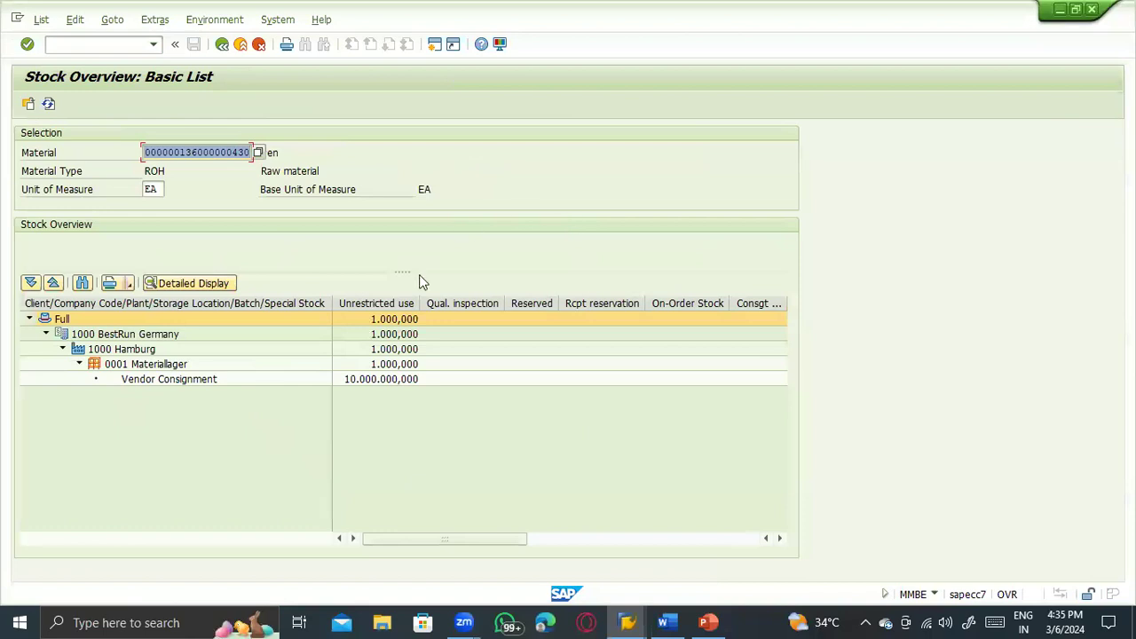
Step: Switch to the MM_ Word document and add the line "MMBE – Stock overview" above the ITEM CATEGORY heading
{"action": "left_click", "coordinate": [663, 622]}
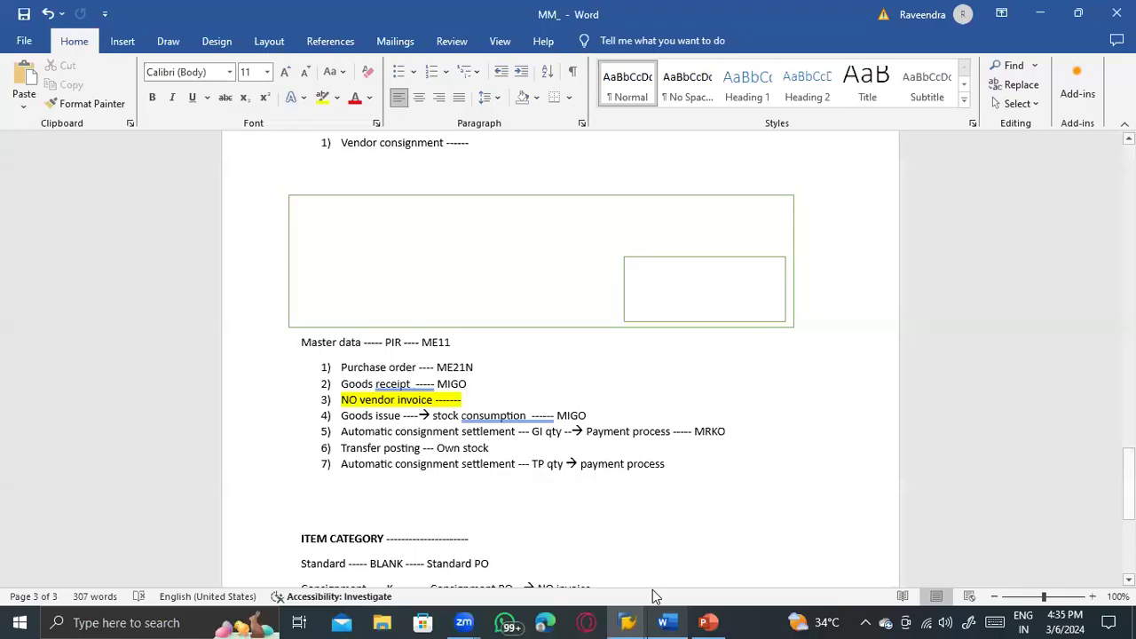
{"action": "scroll", "coordinate": [377, 515], "scroll_direction": "down", "scroll_amount": 2}
{"action": "left_click", "coordinate": [338, 348]}
{"action": "type", "text": "MMBE - Stock ove"}
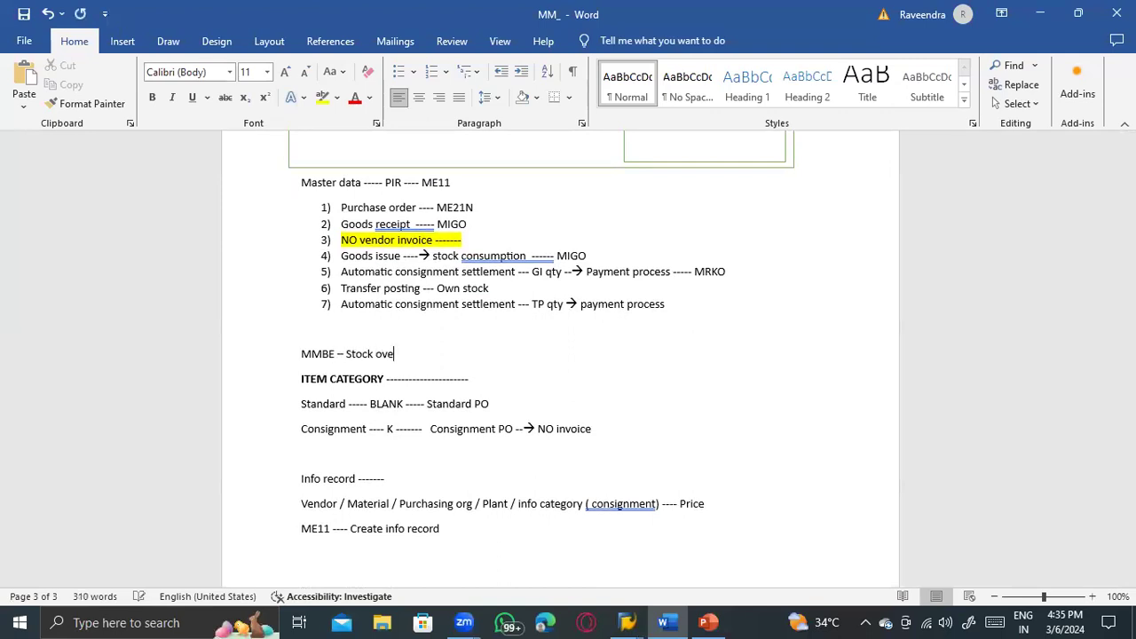
{"action": "type", "text": "rview"}
{"action": "key", "text": "Return"}
{"action": "key", "text": "Return"}
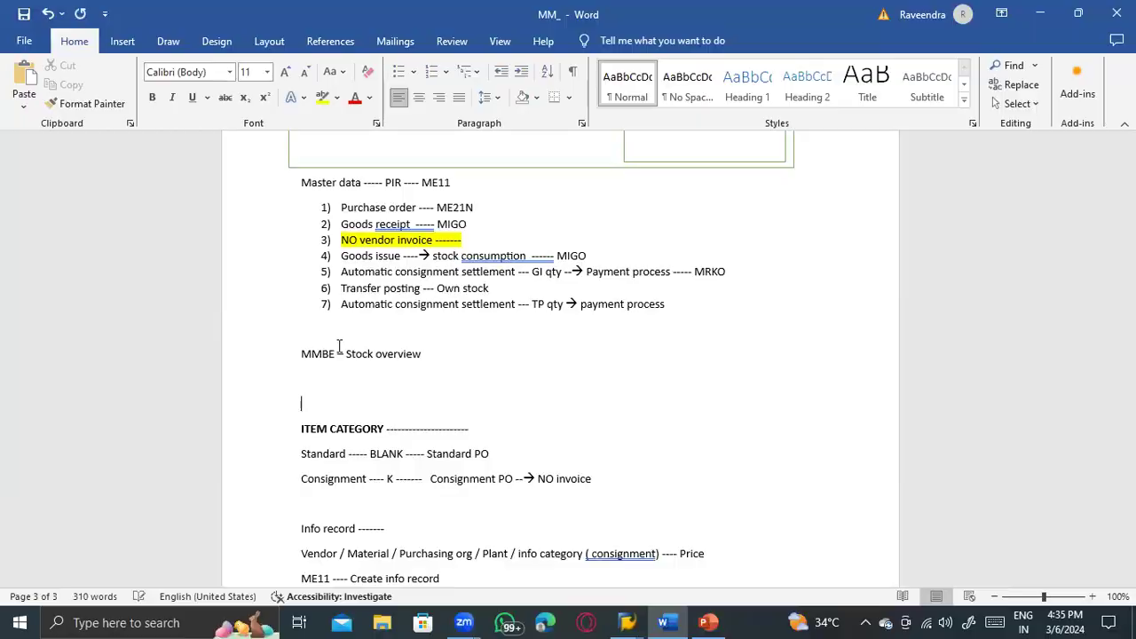
{"action": "key", "text": "alt+Tab"}
{"action": "key", "text": "alt+Tab"}
{"action": "key", "text": "Tab"}
{"action": "key", "text": "alt+Tab"}
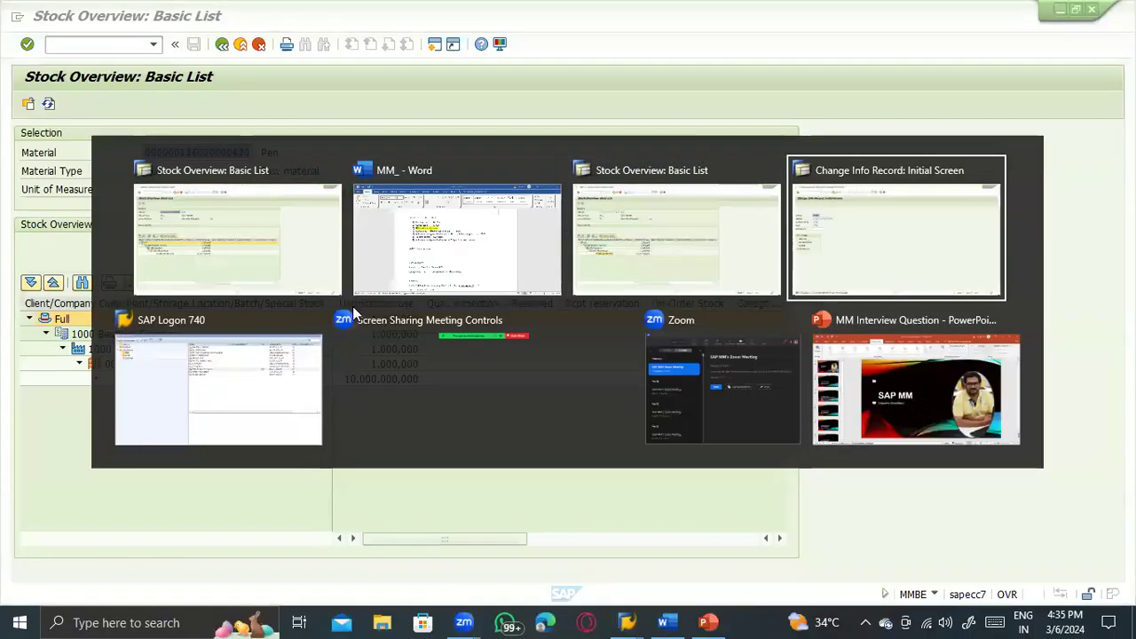
{"action": "key", "text": "alt+Tab"}
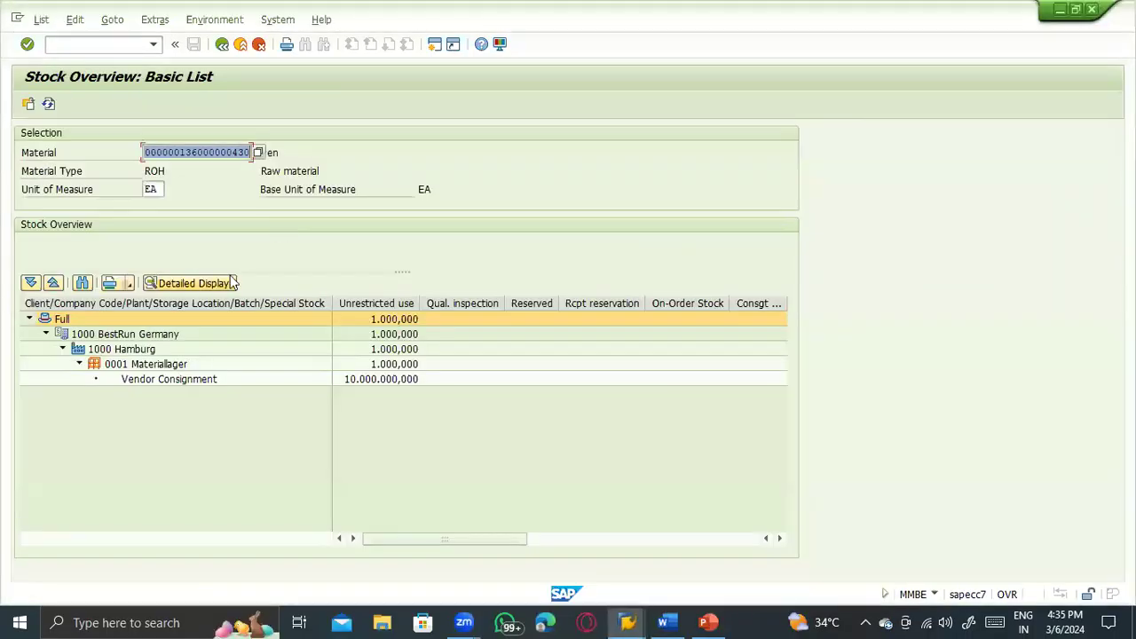
Step: Add the line "Stock movement document ---- MB51" below the MMBE note in Word, and return to the SAP stock overview
{"action": "key", "text": "alt+Tab"}
{"action": "key", "text": "Tab"}
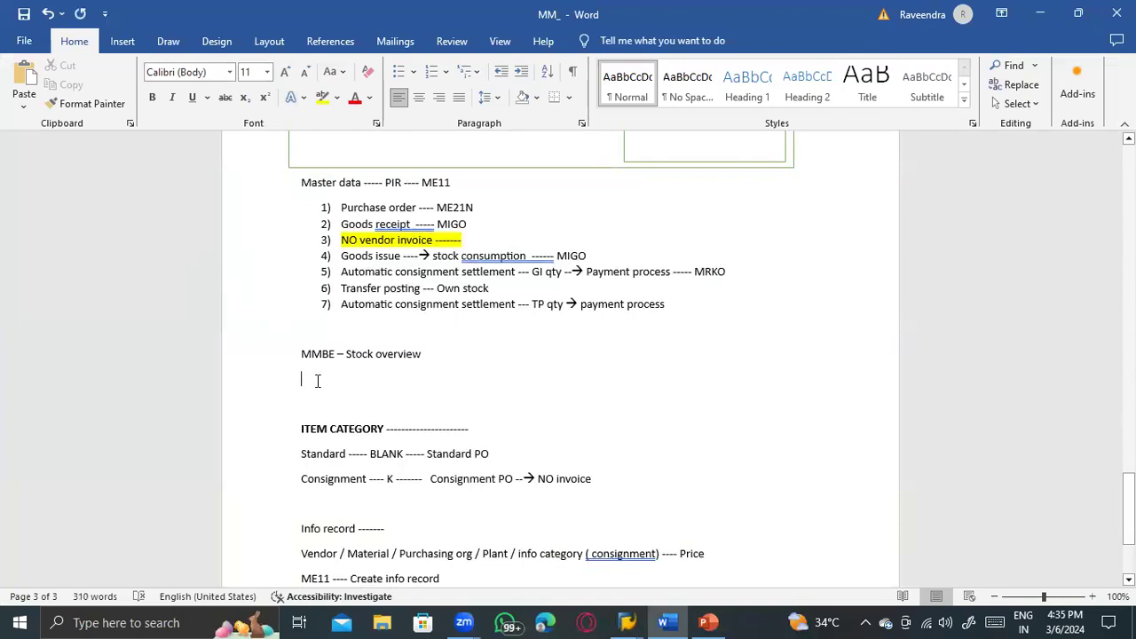
{"action": "type", "text": "Stock movement d"}
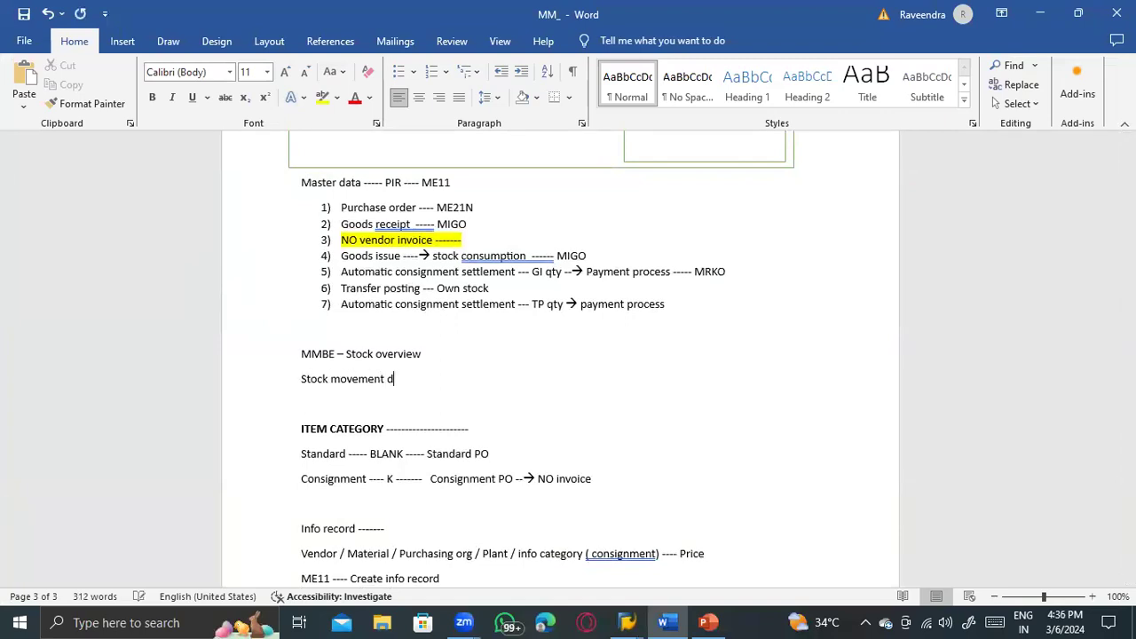
{"action": "type", "text": "ocument ---- MBN"}
{"action": "key", "text": "BackSpace"}
{"action": "type", "text": "51"}
{"action": "key", "text": "alt+Tab"}
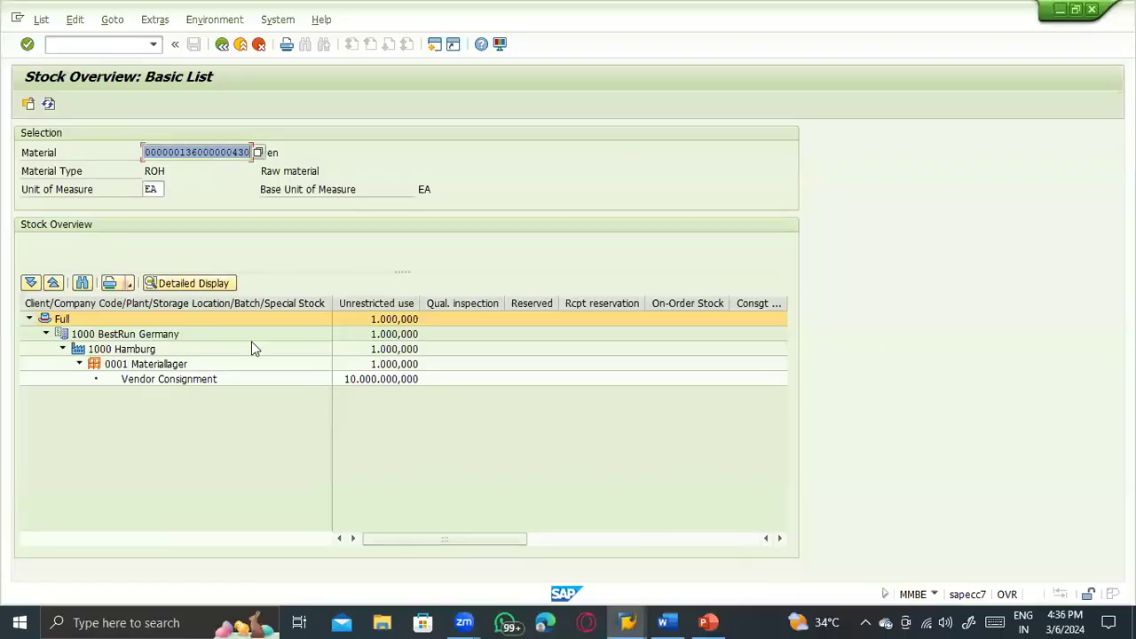
Step: Run the MB51 material document list for the pen material in plant 1000, keeping the preset vendor and a blank posting date
{"action": "left_click", "coordinate": [65, 50]}
{"action": "type", "text": "/"}
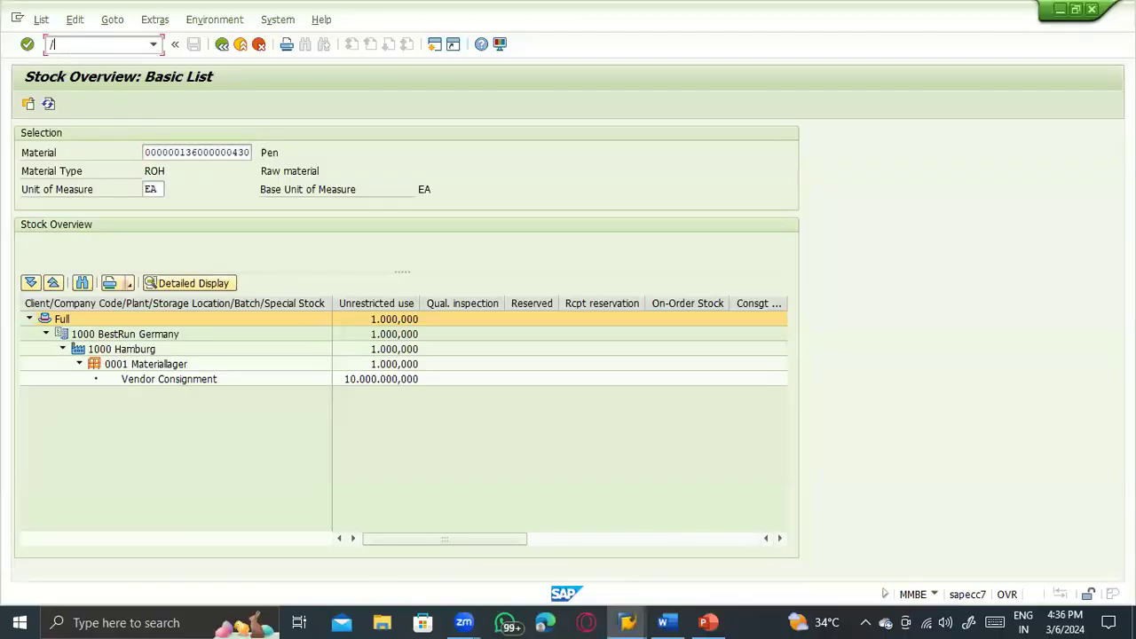
{"action": "type", "text": "nmb51"}
{"action": "key", "text": "Return"}
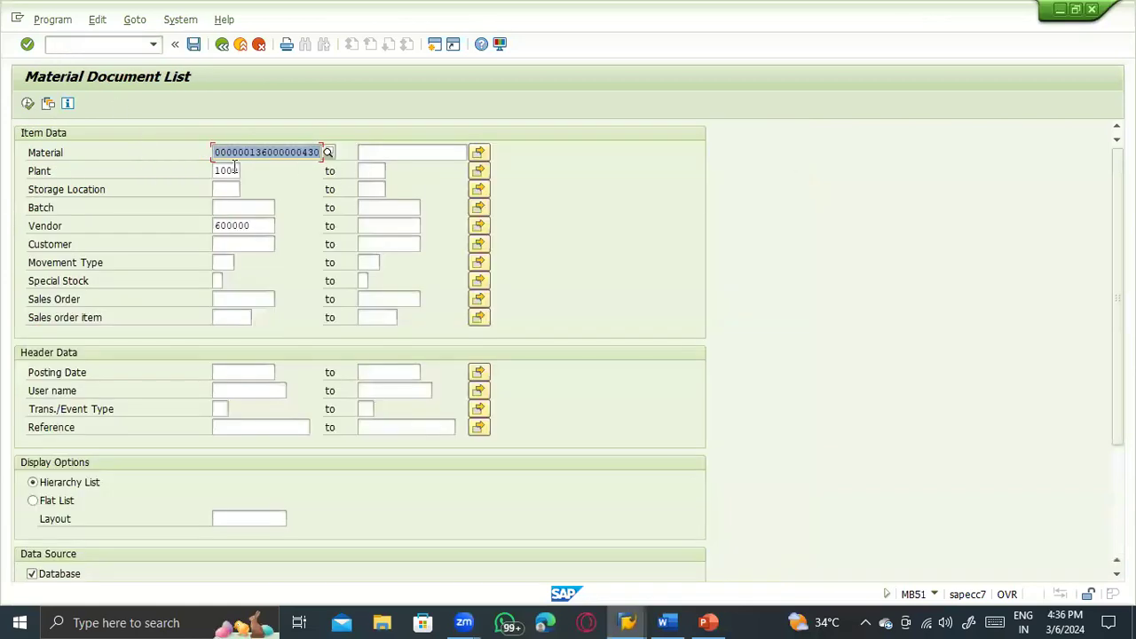
{"action": "double_click", "coordinate": [245, 226]}
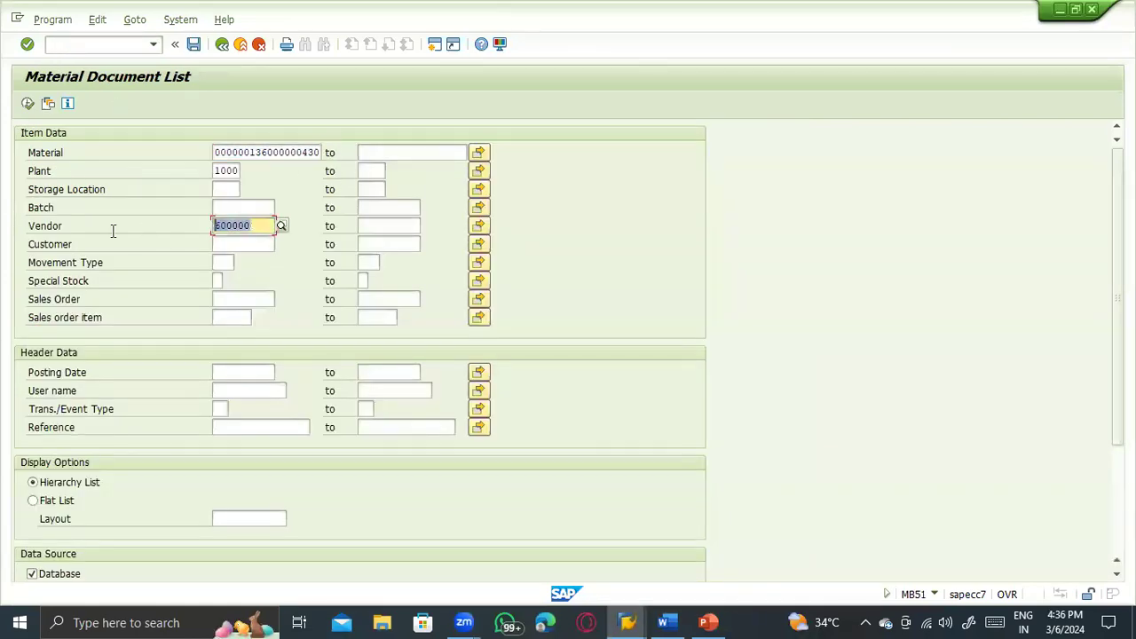
{"action": "left_click", "coordinate": [230, 371]}
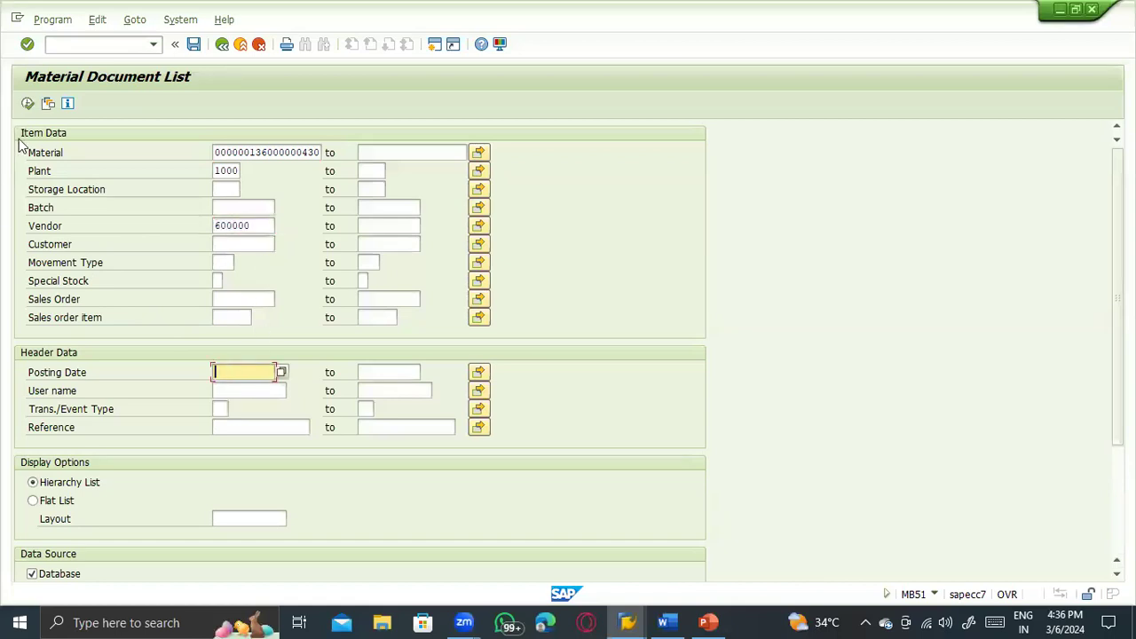
{"action": "left_click", "coordinate": [28, 104]}
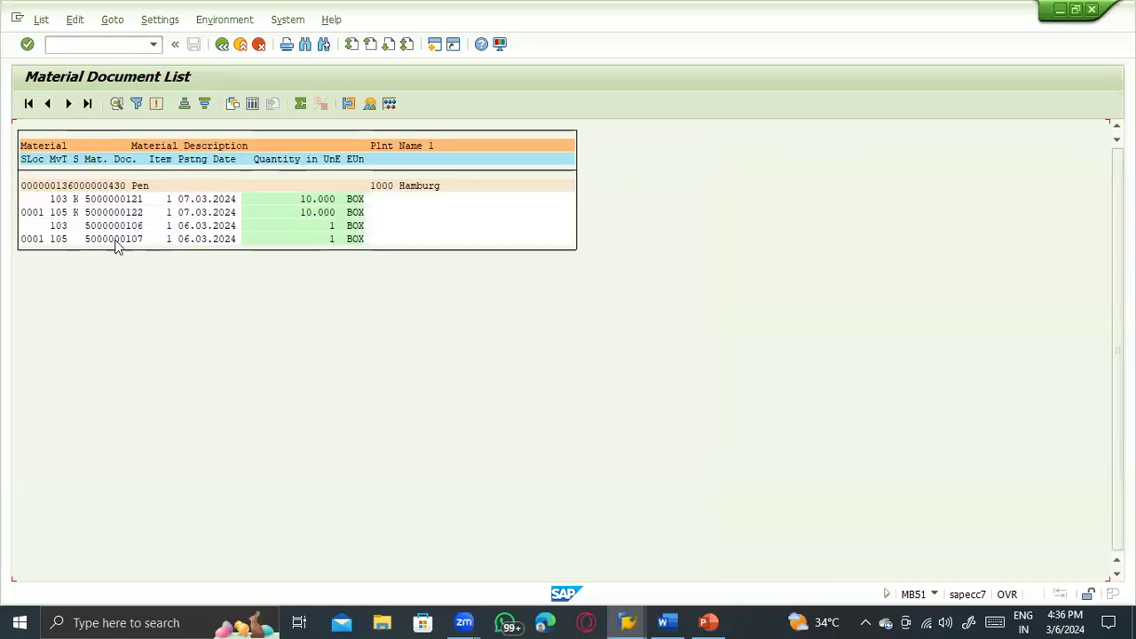
Step: Examine the movement types and consignment indicator of the pen's material documents, and return to the list's selection screen
{"action": "left_click", "coordinate": [77, 198]}
{"action": "left_click", "coordinate": [58, 198]}
{"action": "left_click", "coordinate": [59, 238]}
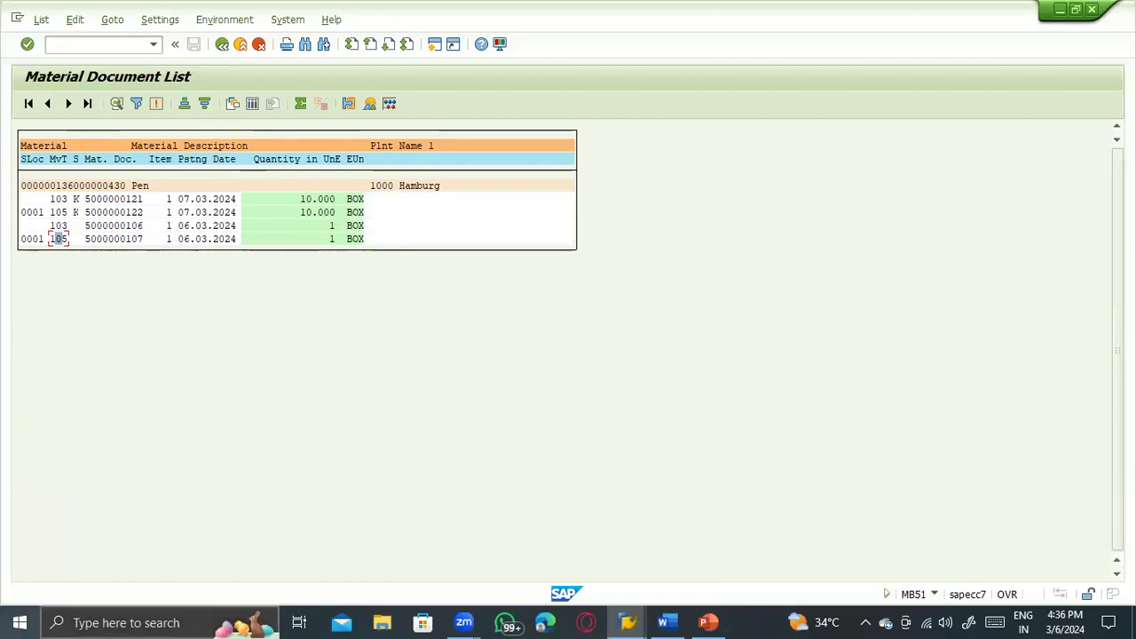
{"action": "left_click", "coordinate": [239, 46]}
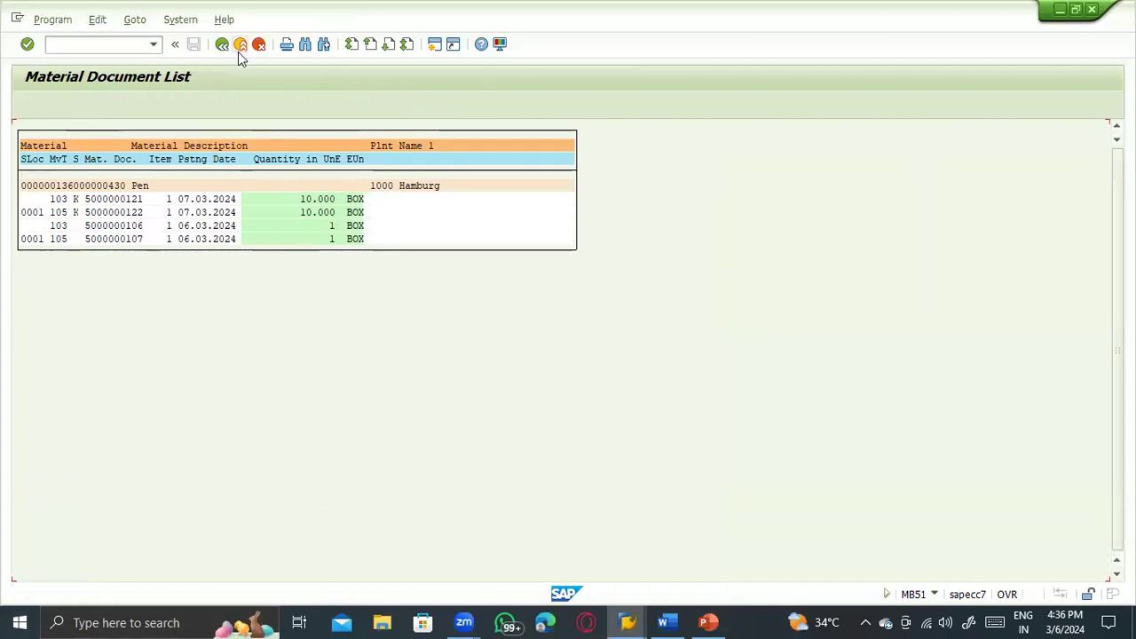
{"action": "left_click", "coordinate": [240, 49]}
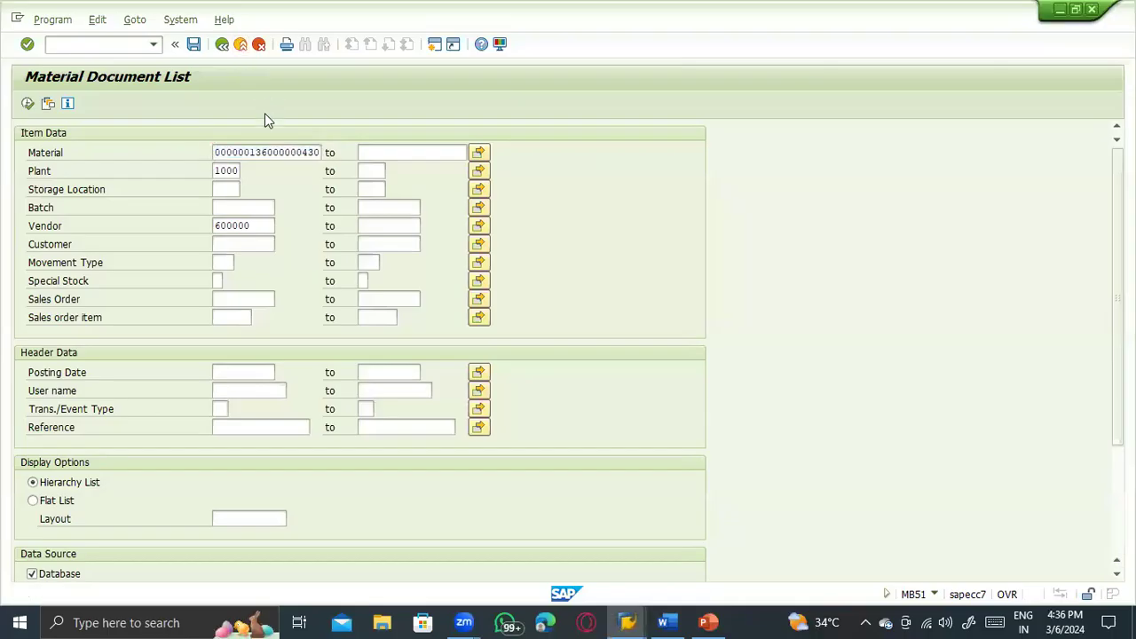
Step: Run the MMBE stock overview for the pen in plant 1000 and check its unrestricted-use Vendor Consignment stock
{"action": "key", "text": "alt+Tab"}
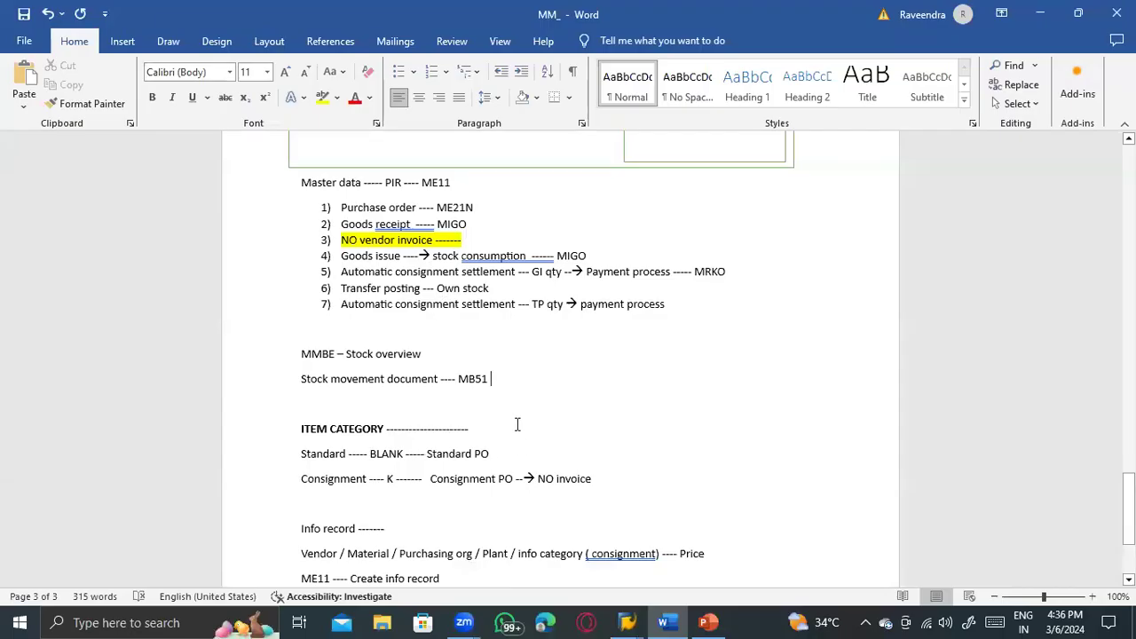
{"action": "scroll", "coordinate": [517, 424], "scroll_direction": "down", "scroll_amount": 2}
{"action": "key", "text": "alt+Tab"}
{"action": "type", "text": "mmbe"}
{"action": "key", "text": "Return"}
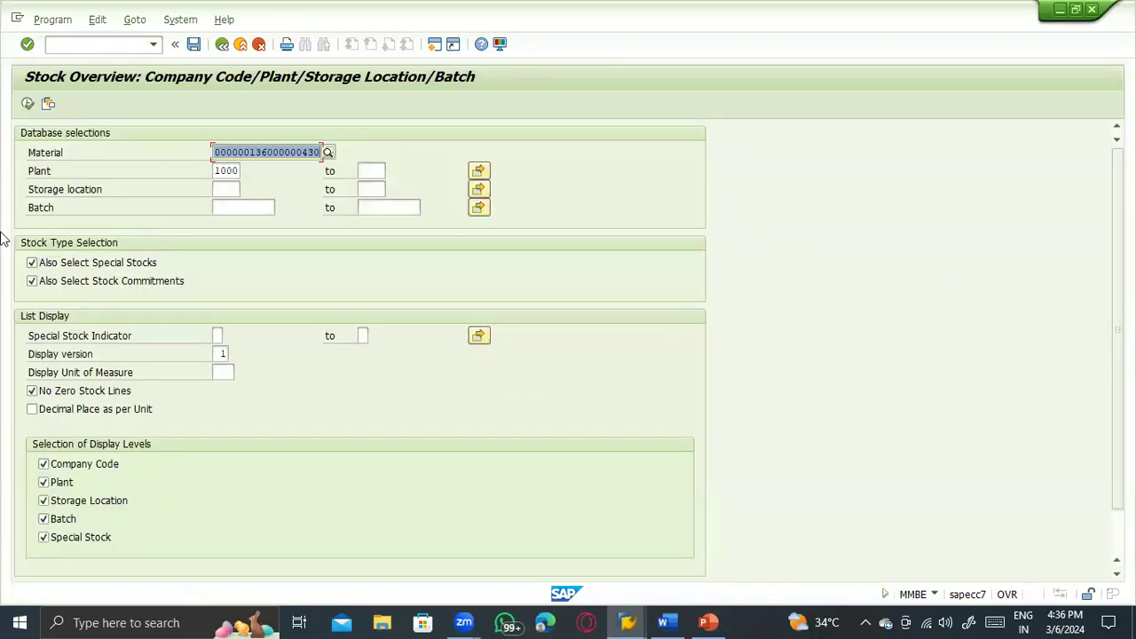
{"action": "left_click", "coordinate": [27, 103]}
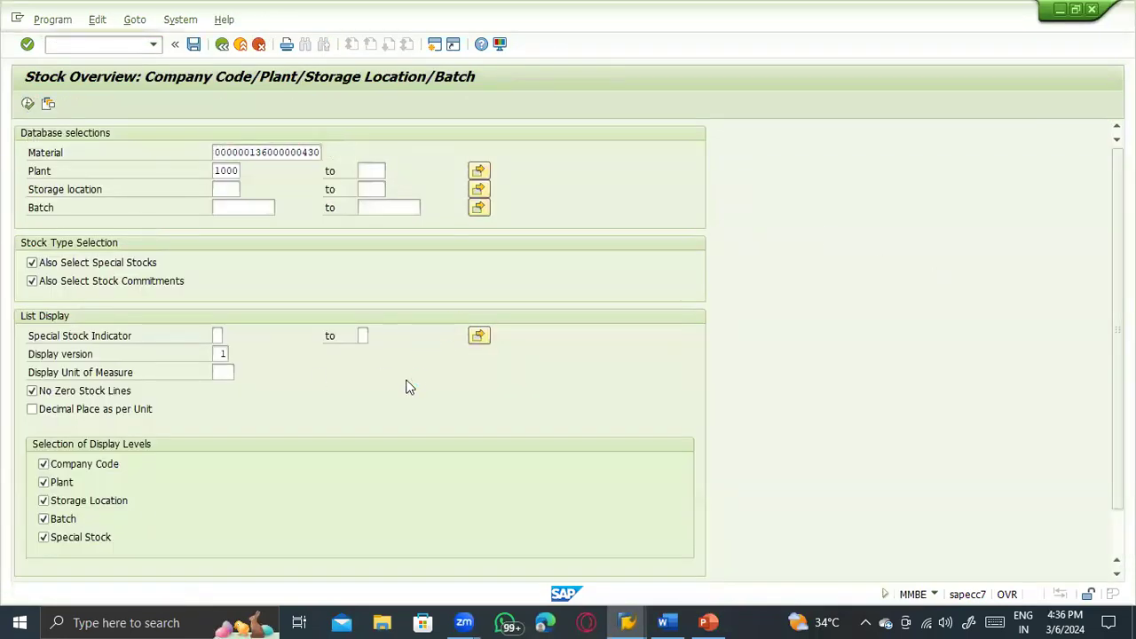
{"action": "left_click", "coordinate": [402, 381]}
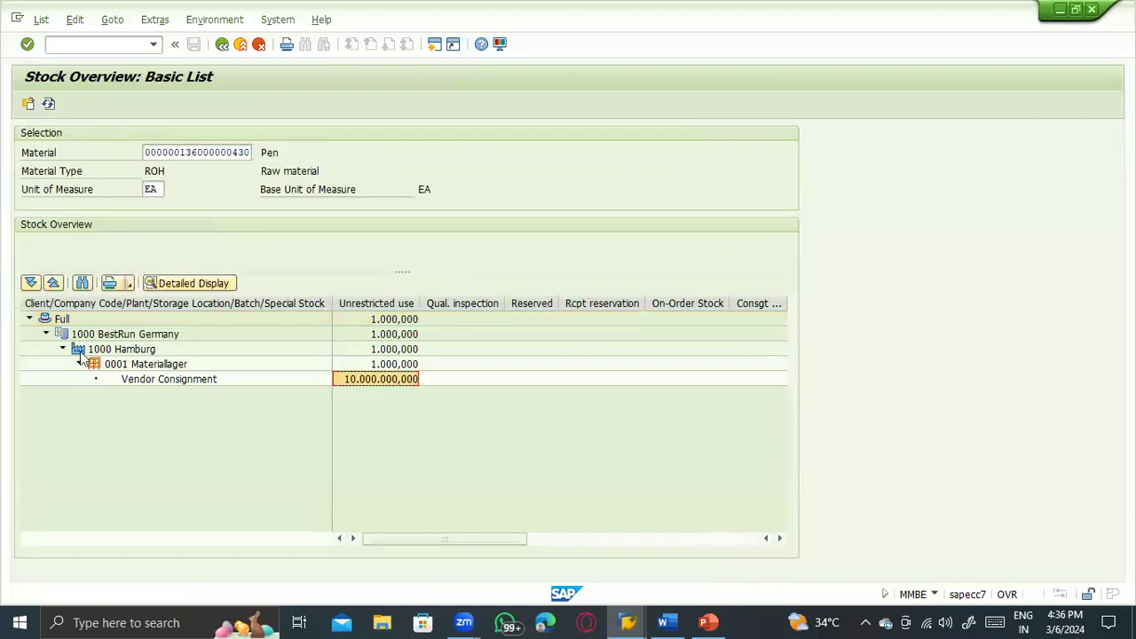
Step: Switch to the MM_ Word document and colour the Purchase order, Goods receipt and NO vendor invoice list items red
{"action": "key", "text": "alt+Tab"}
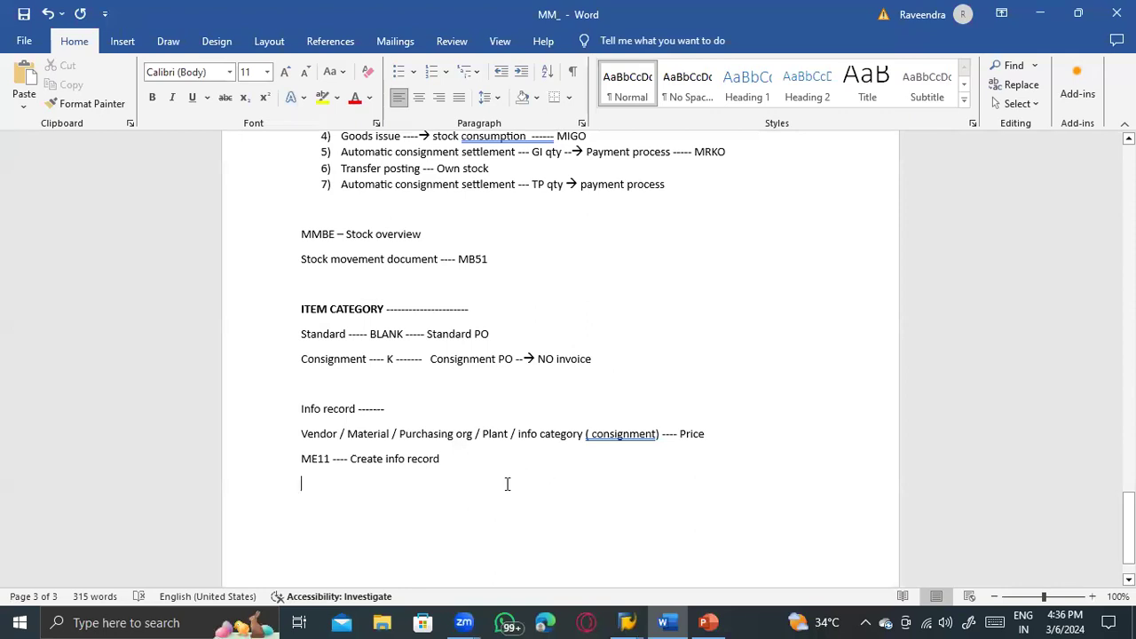
{"action": "scroll", "coordinate": [586, 492], "scroll_direction": "up", "scroll_amount": 3}
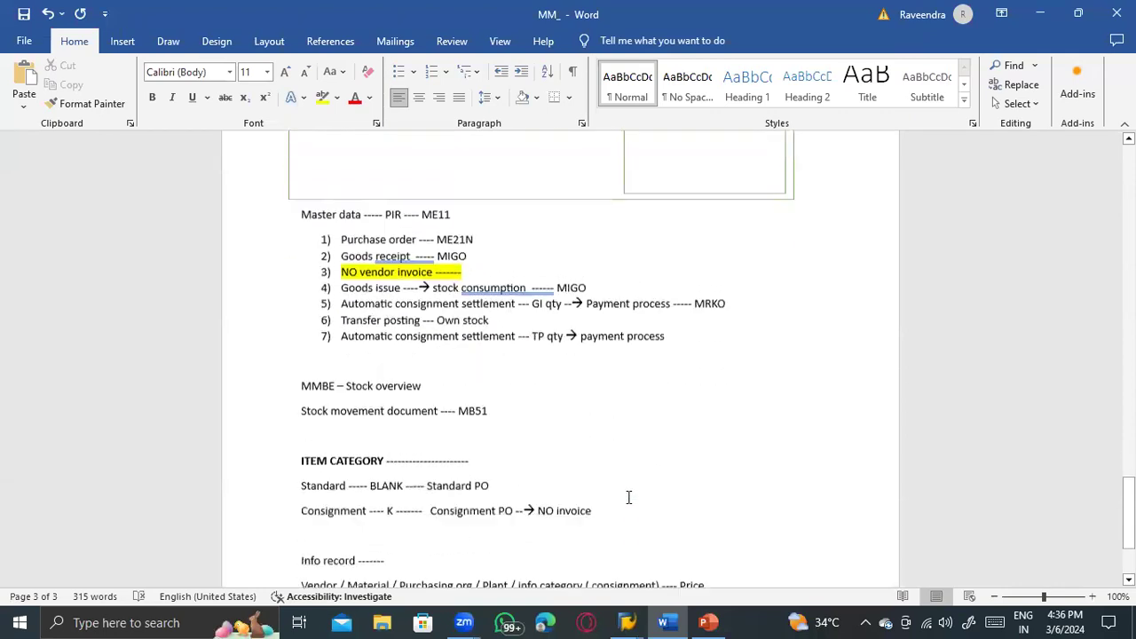
{"action": "scroll", "coordinate": [629, 497], "scroll_direction": "down", "scroll_amount": 4}
{"action": "scroll", "coordinate": [376, 358], "scroll_direction": "up", "scroll_amount": 3}
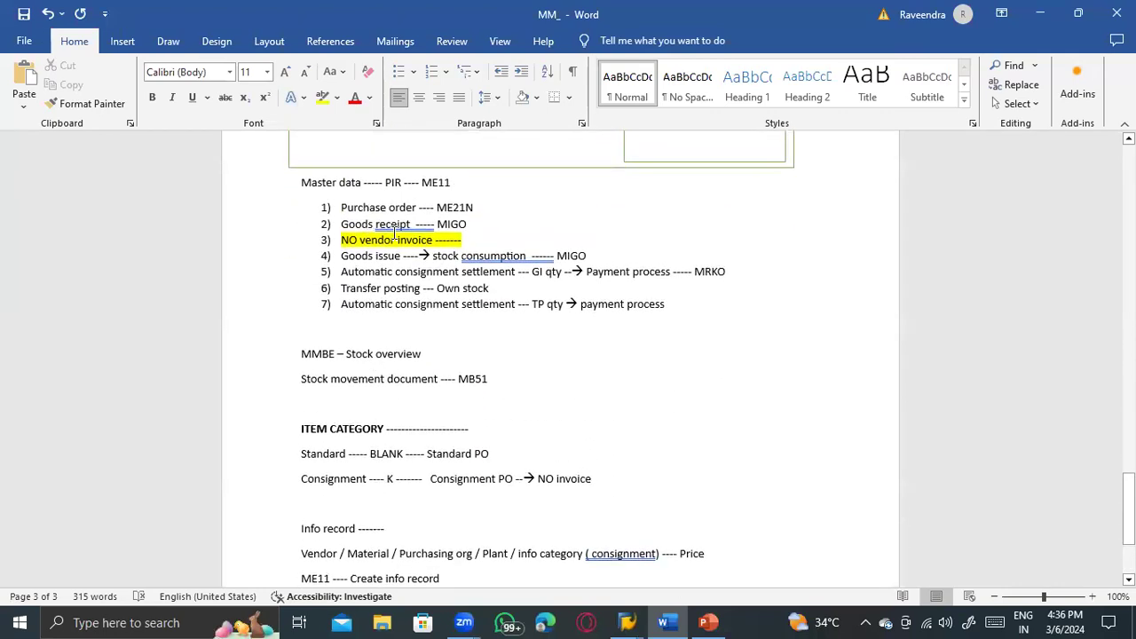
{"action": "left_click_drag", "start_coordinate": [464, 241], "coordinate": [333, 202]}
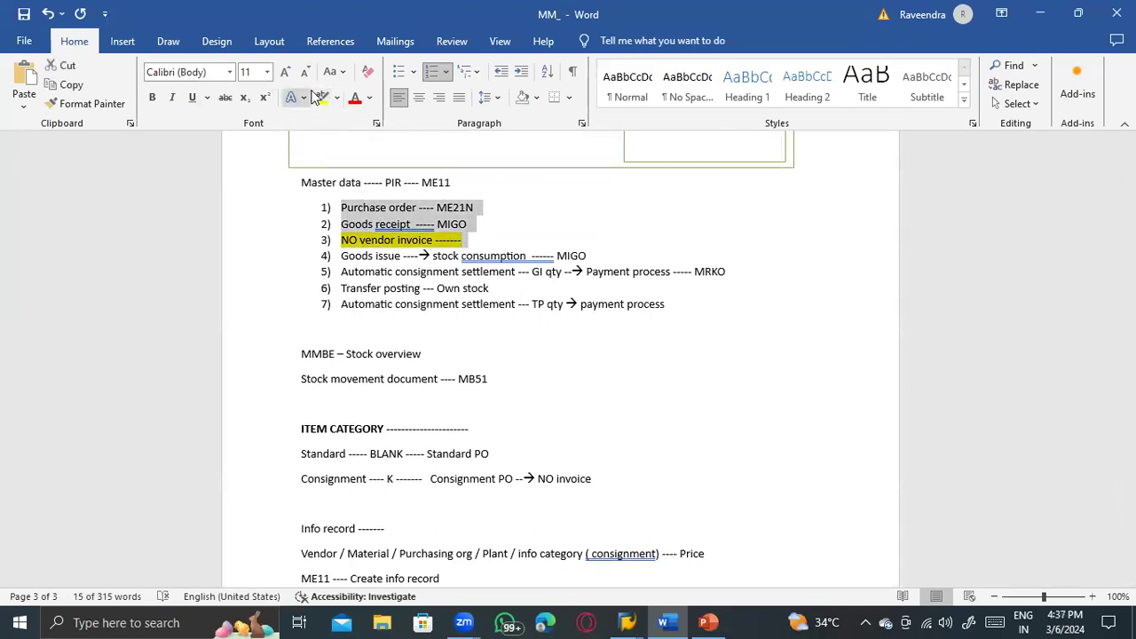
{"action": "left_click", "coordinate": [355, 97]}
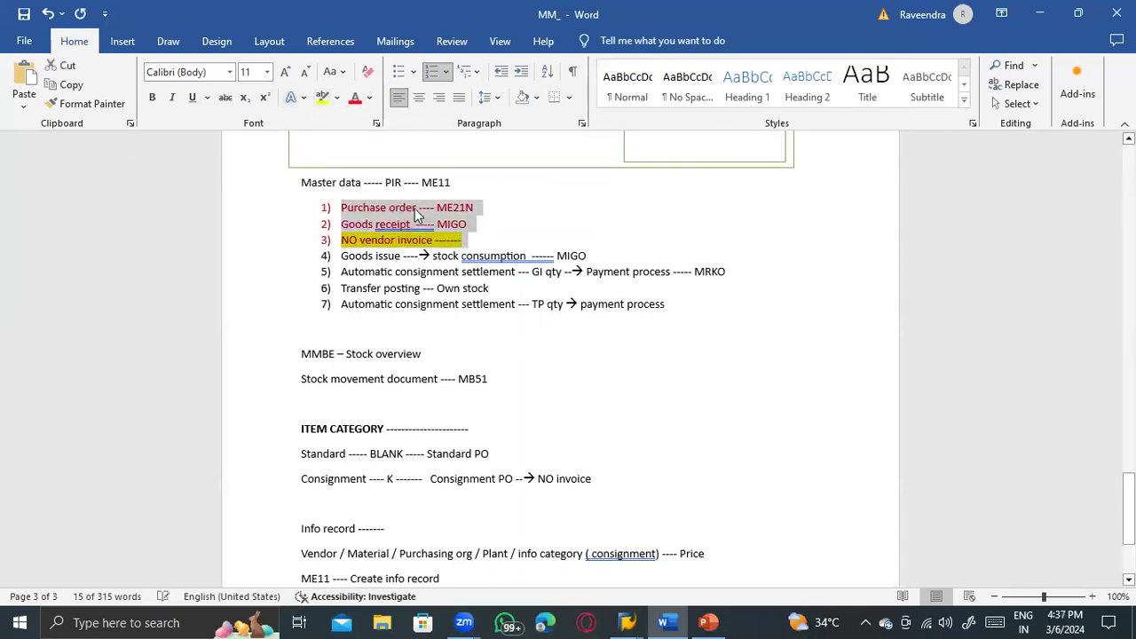
Step: Delete the "NO vendor invoice" item from the numbered list and colour "PIR ---- ME11" on the Master data line red
{"action": "left_click", "coordinate": [444, 267]}
{"action": "left_click_drag", "start_coordinate": [467, 240], "coordinate": [252, 246]}
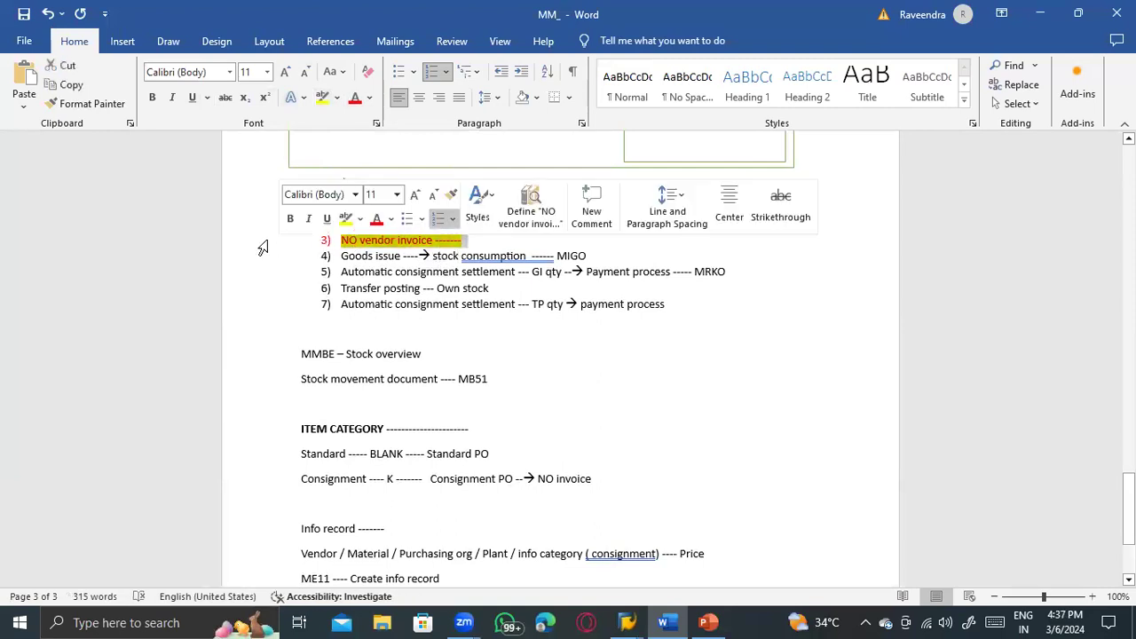
{"action": "key", "text": "Delete"}
{"action": "left_click", "coordinate": [362, 219]}
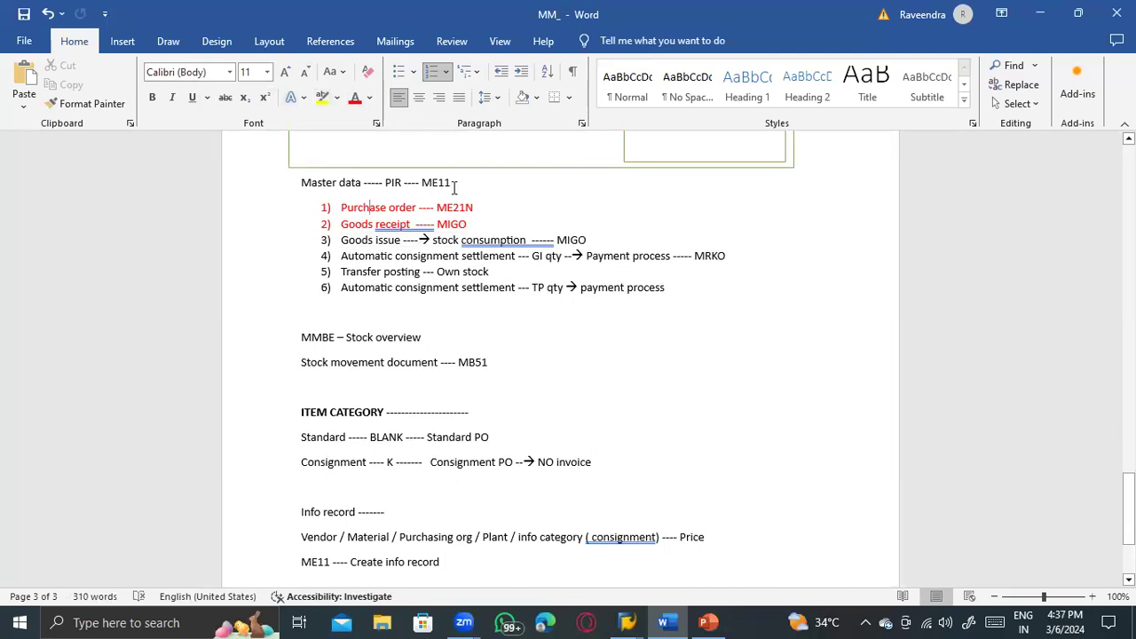
{"action": "left_click_drag", "start_coordinate": [453, 183], "coordinate": [385, 183]}
{"action": "left_click", "coordinate": [354, 99]}
Step: Add the unnumbered line "--- 1000 Pcs --- Goods issue cost center ----201 K" below the Goods issue item, with "201 K" in bold
{"action": "left_click", "coordinate": [420, 267]}
{"action": "key", "text": "Return"}
{"action": "key", "text": "BackSpace"}
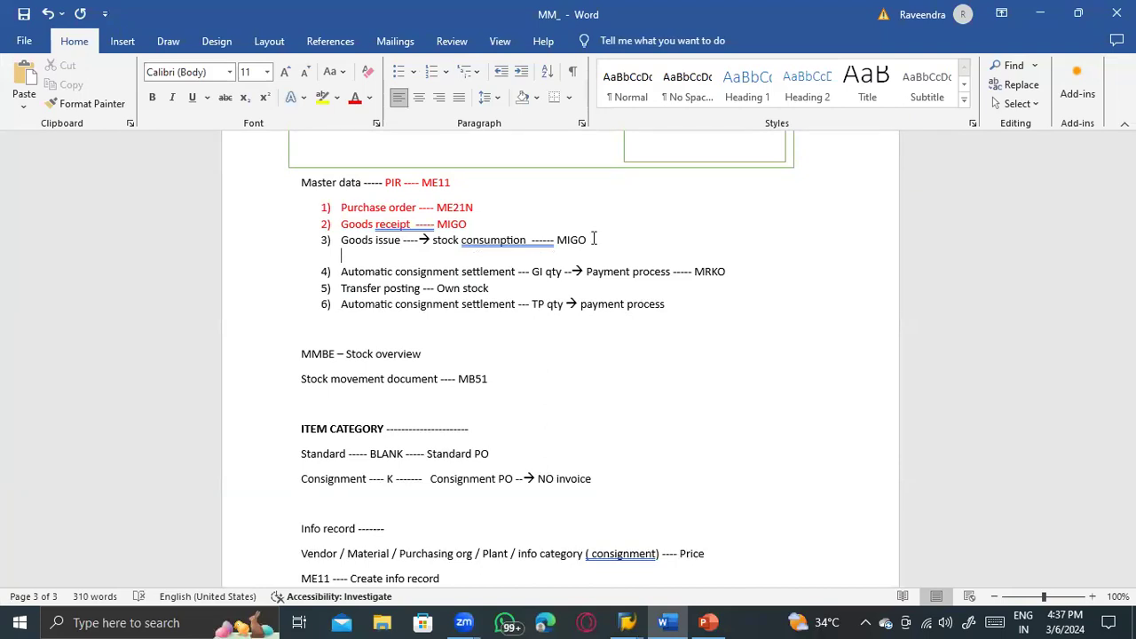
{"action": "type", "text": "--- 1000 Pcs"}
{"action": "type", "text": " --- GI"}
{"action": "type", "text": "oodi"}
{"action": "type", "text": " issue"}
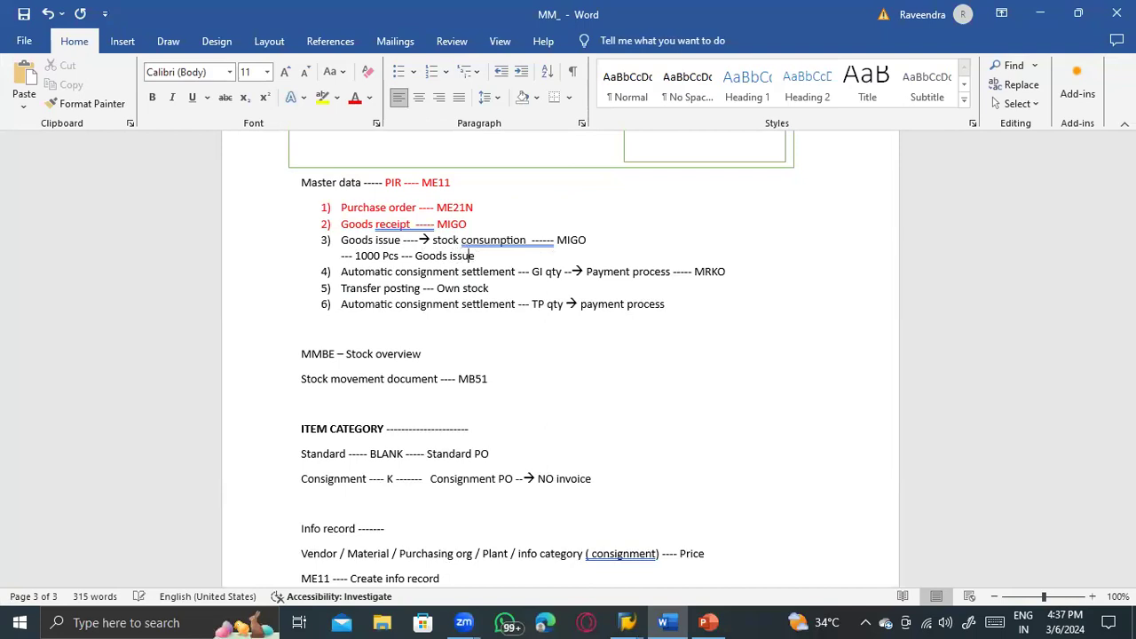
{"action": "type", "text": " cost center ----2"}
{"action": "left_click_drag", "start_coordinate": [551, 256], "coordinate": [583, 255]}
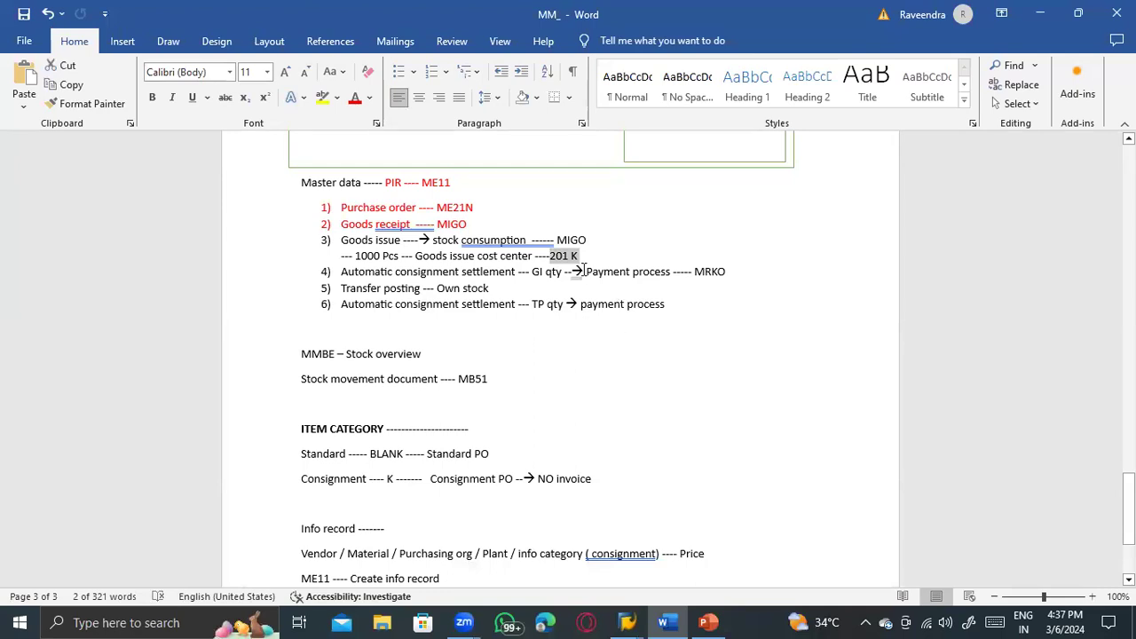
{"action": "key", "text": "ctrl+b"}
{"action": "left_click", "coordinate": [609, 355]}
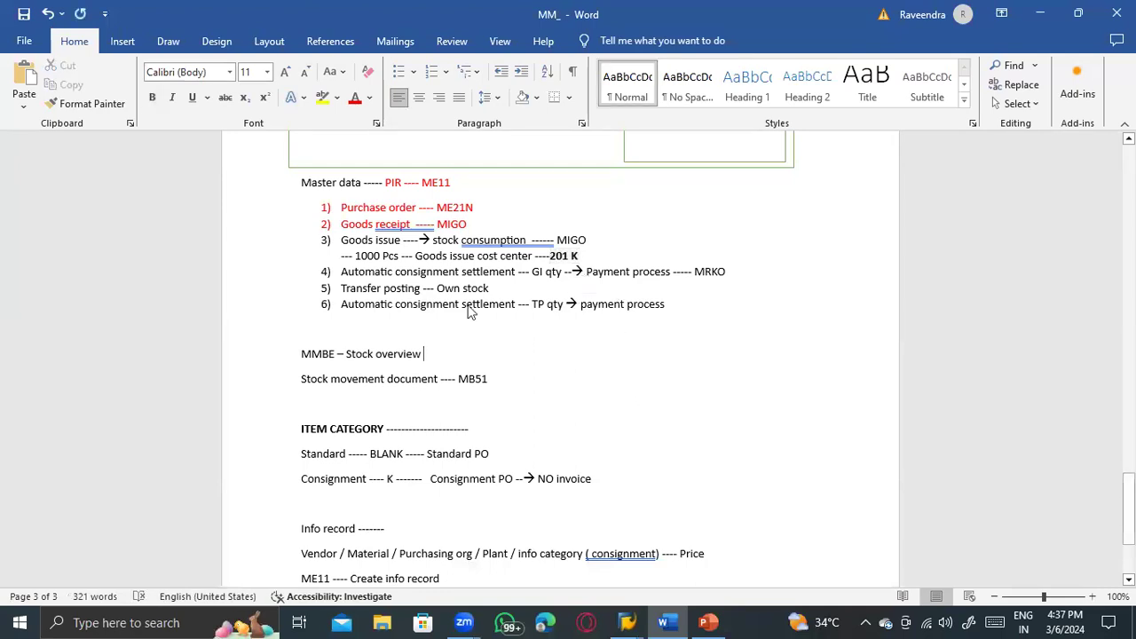
Step: Switch to the SAP stock overview and start the MIGO goods movement transaction
{"action": "key", "text": "alt+Tab"}
{"action": "type", "text": "/nm"}
{"action": "key", "text": "Return"}
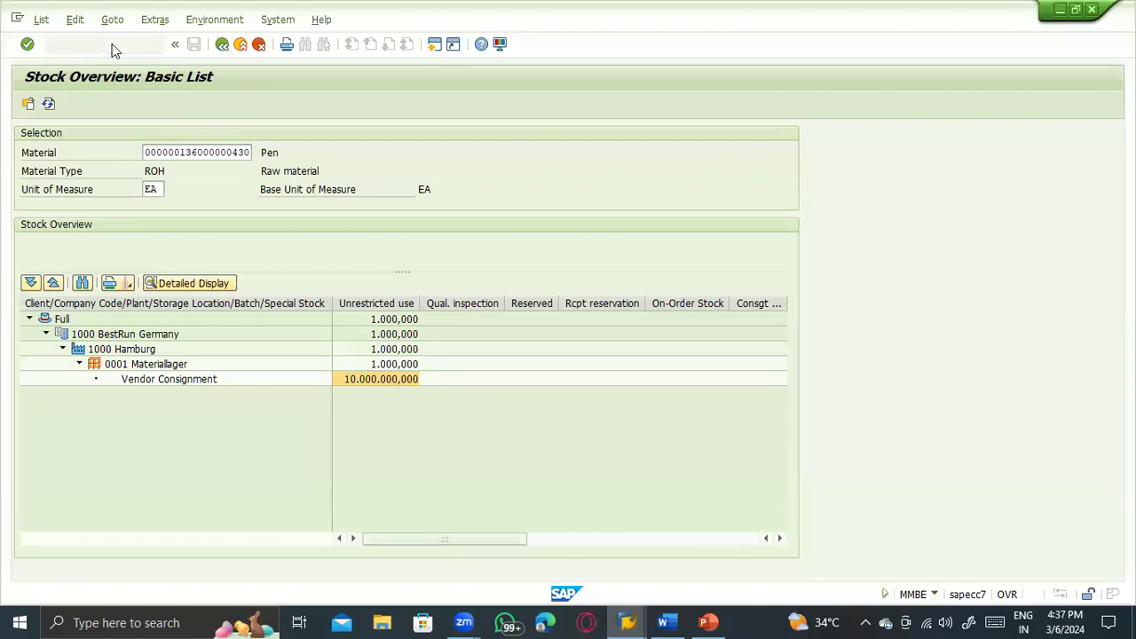
Step: Return to the Word notes and add extra space between "Goods issue" and "cost center" in the 1000 Pcs line
{"action": "key", "text": "alt+Tab"}
{"action": "left_click", "coordinate": [452, 256]}
{"action": "left_click", "coordinate": [480, 255]}
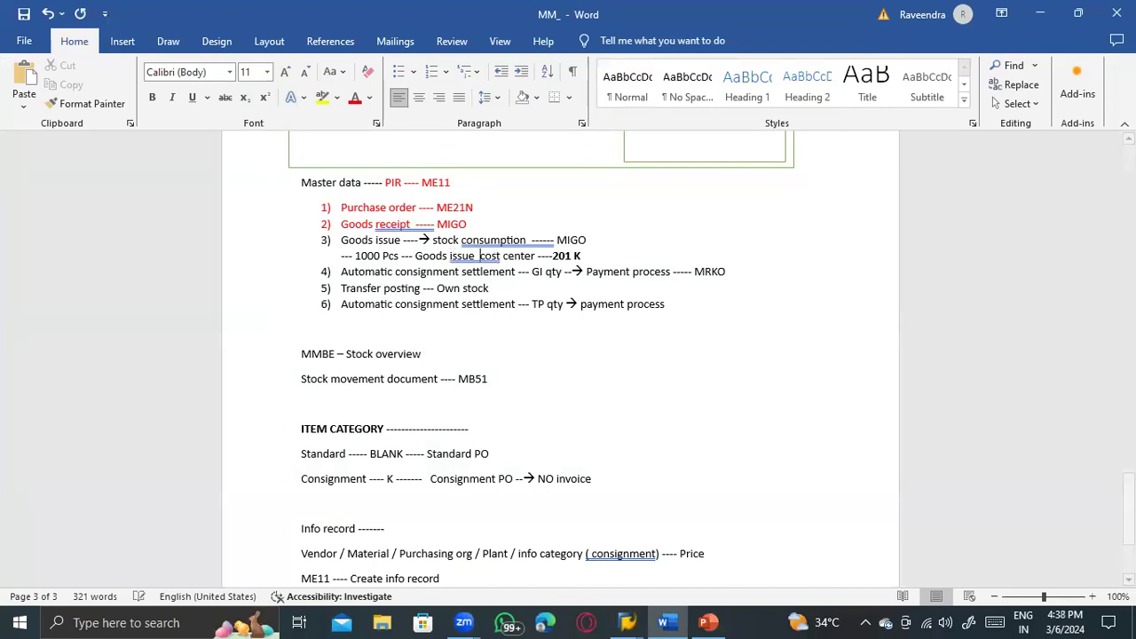
Step: Set up the MIGO transaction in SAP as A07 Goods Issue, R10 Other, with movement type 201 and special stock indicator K
{"action": "key", "text": "alt+Tab"}
{"action": "left_click", "coordinate": [185, 133]}
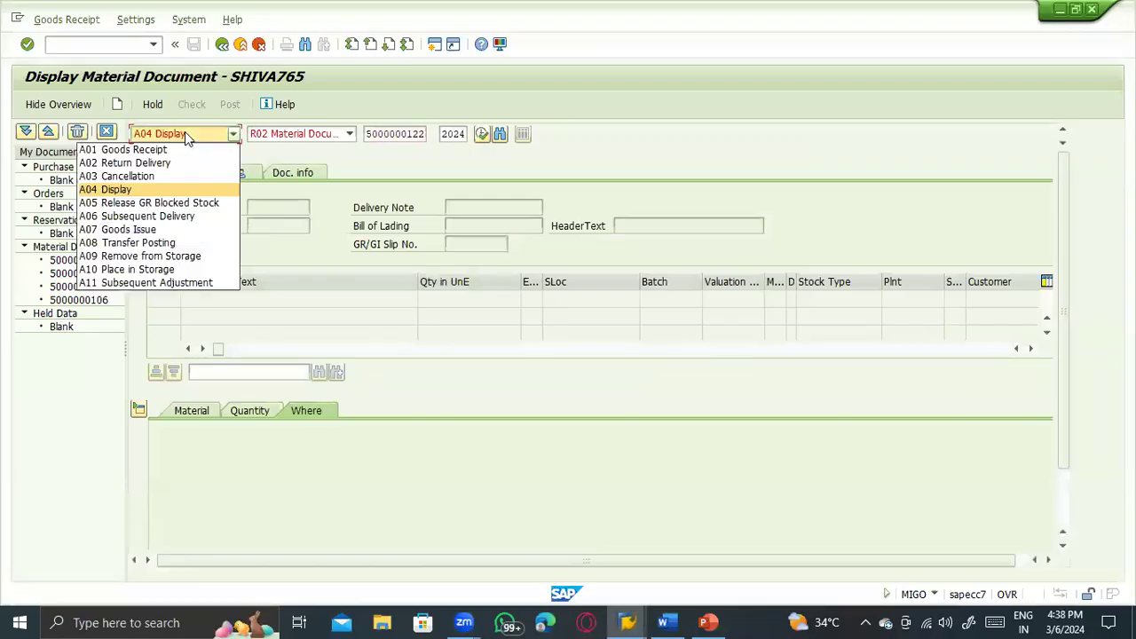
{"action": "left_click", "coordinate": [151, 230]}
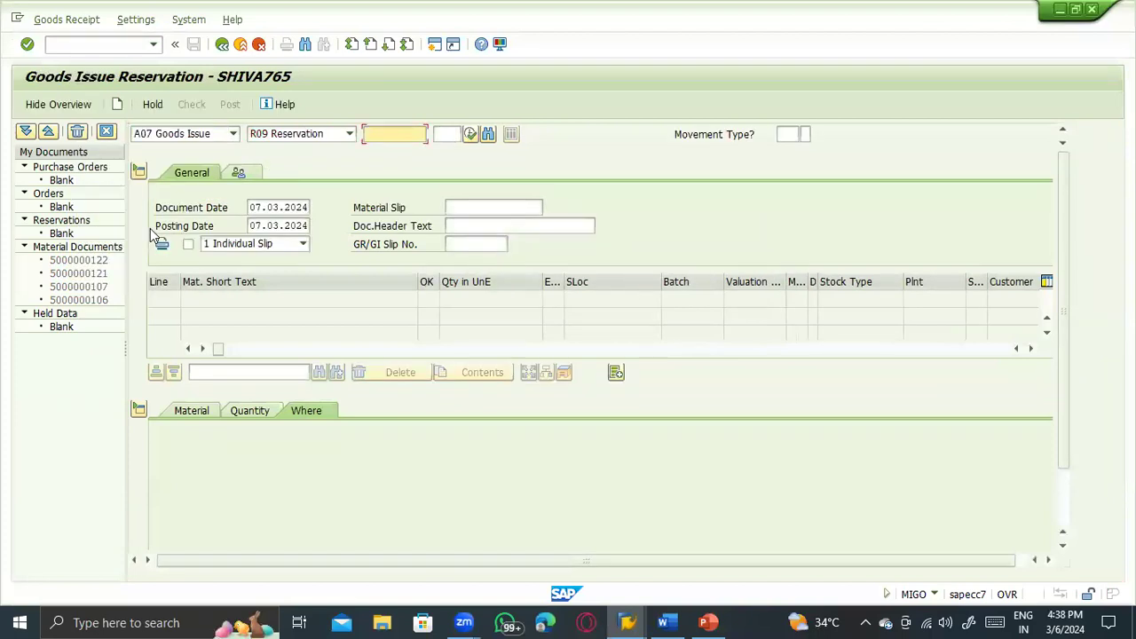
{"action": "left_click", "coordinate": [256, 135]}
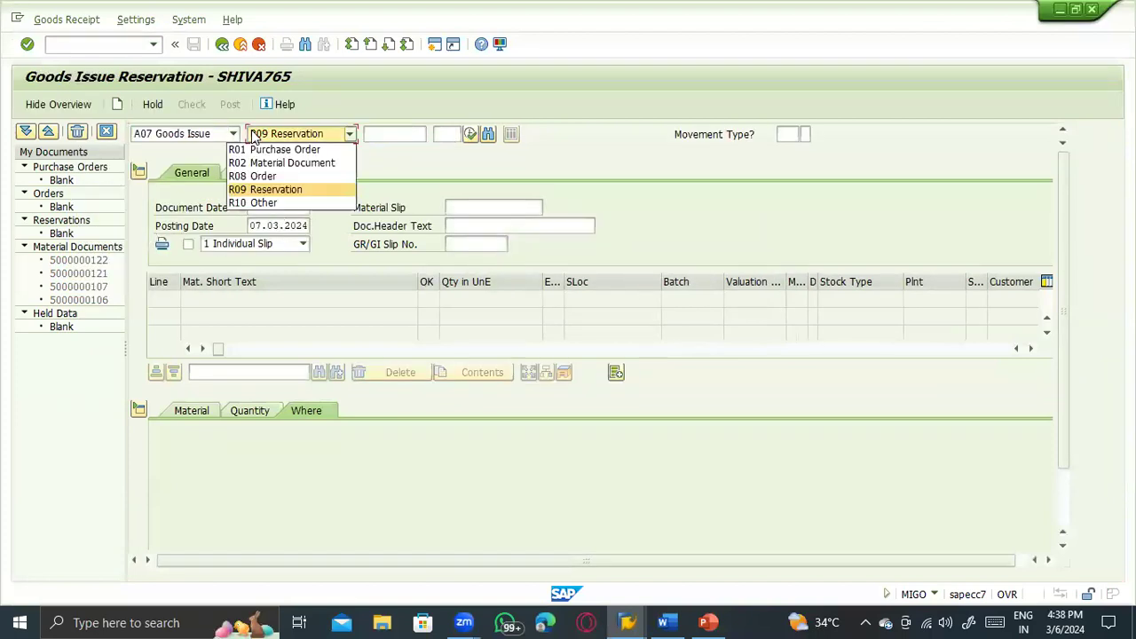
{"action": "left_click", "coordinate": [281, 205]}
{"action": "key", "text": "Tab"}
{"action": "key", "text": "Tab"}
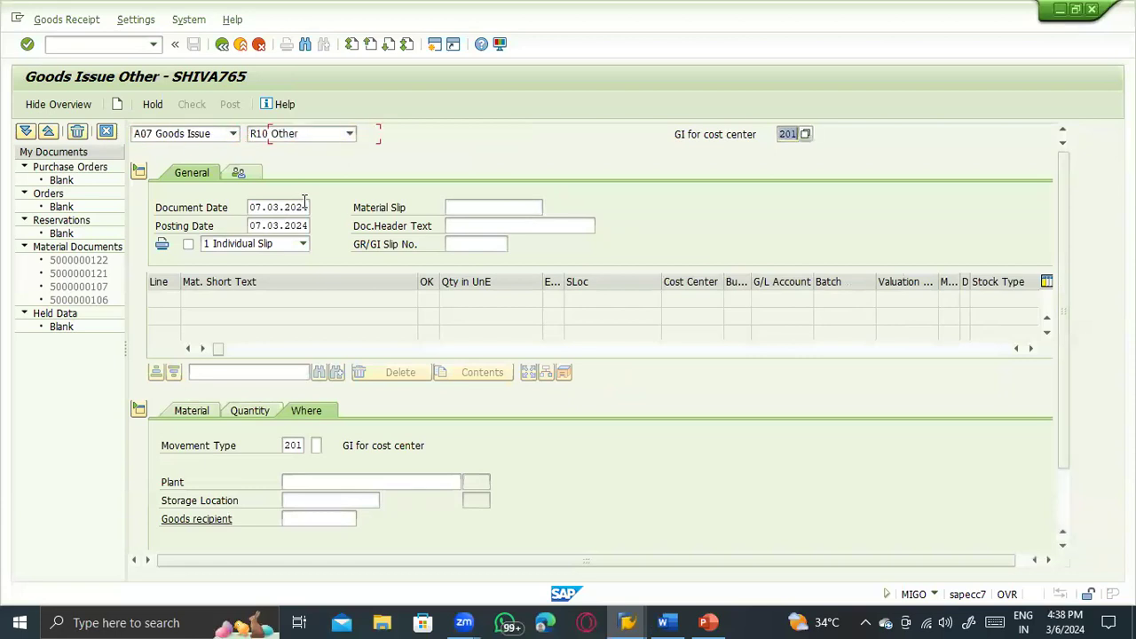
{"action": "key", "text": "Tab"}
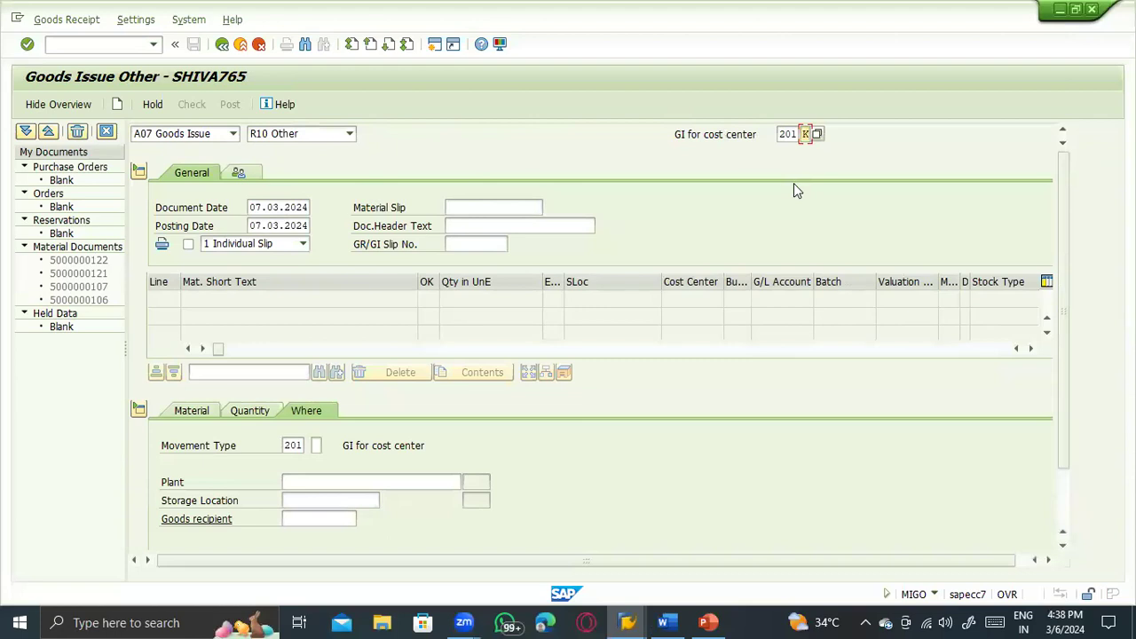
Step: Copy the pen's material number from the Change Info Record screen and enter it as the goods issue item's material, dismissing the tip
{"action": "left_click", "coordinate": [207, 410]}
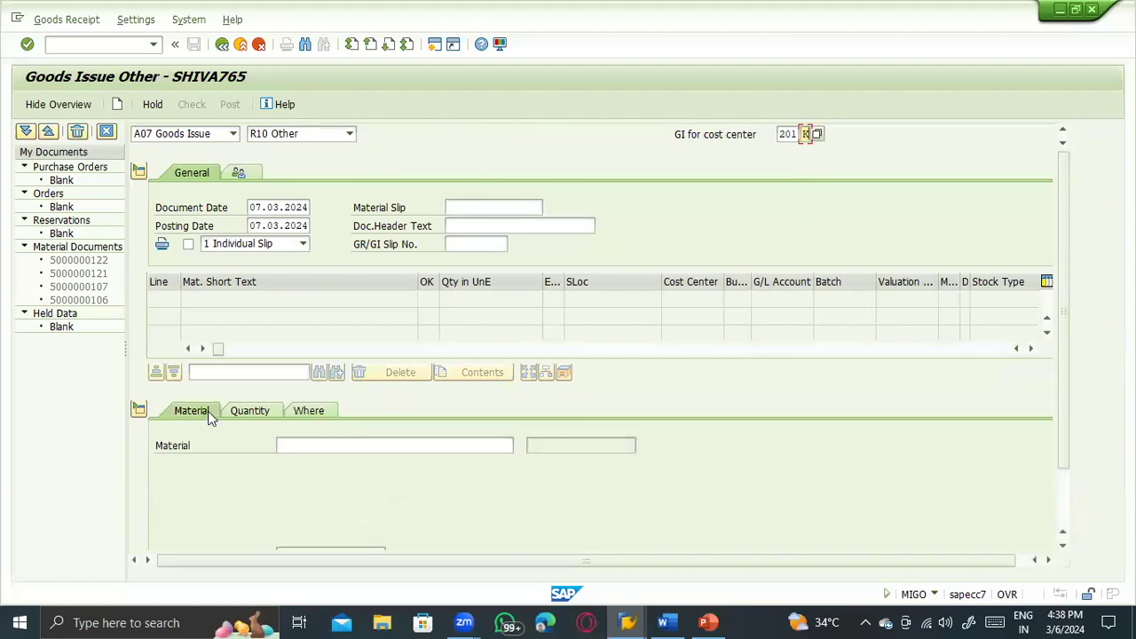
{"action": "key", "text": "alt+Tab"}
{"action": "key", "text": "alt+Tab"}
{"action": "key", "text": "alt+Tab"}
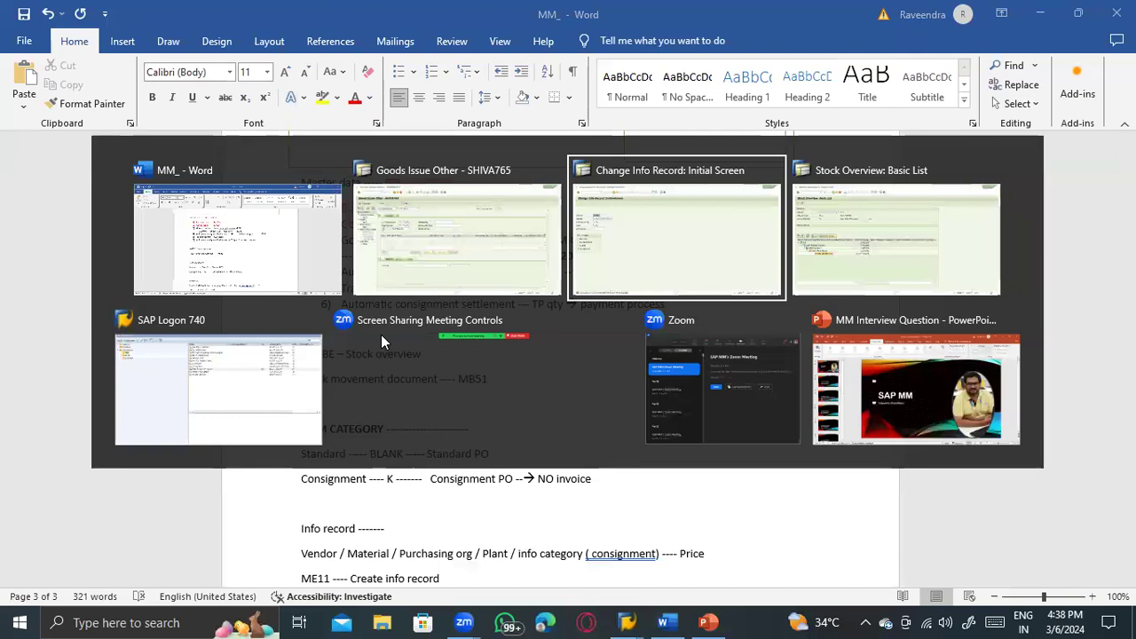
{"action": "key", "text": "Tab"}
{"action": "key", "text": "ctrl+c"}
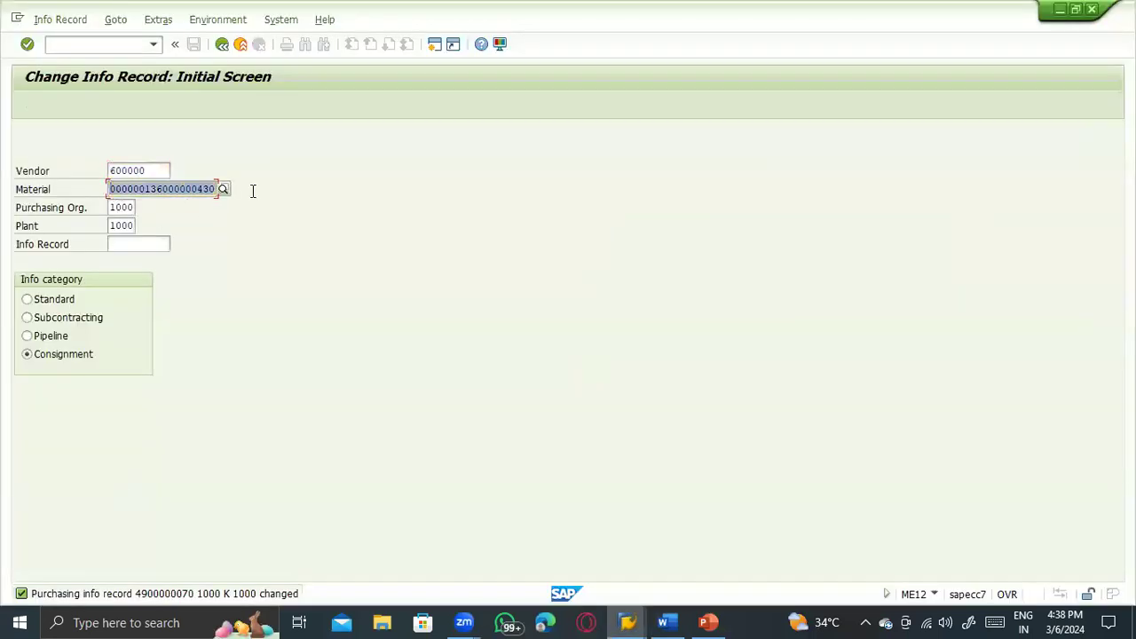
{"action": "key", "text": "alt+Tab"}
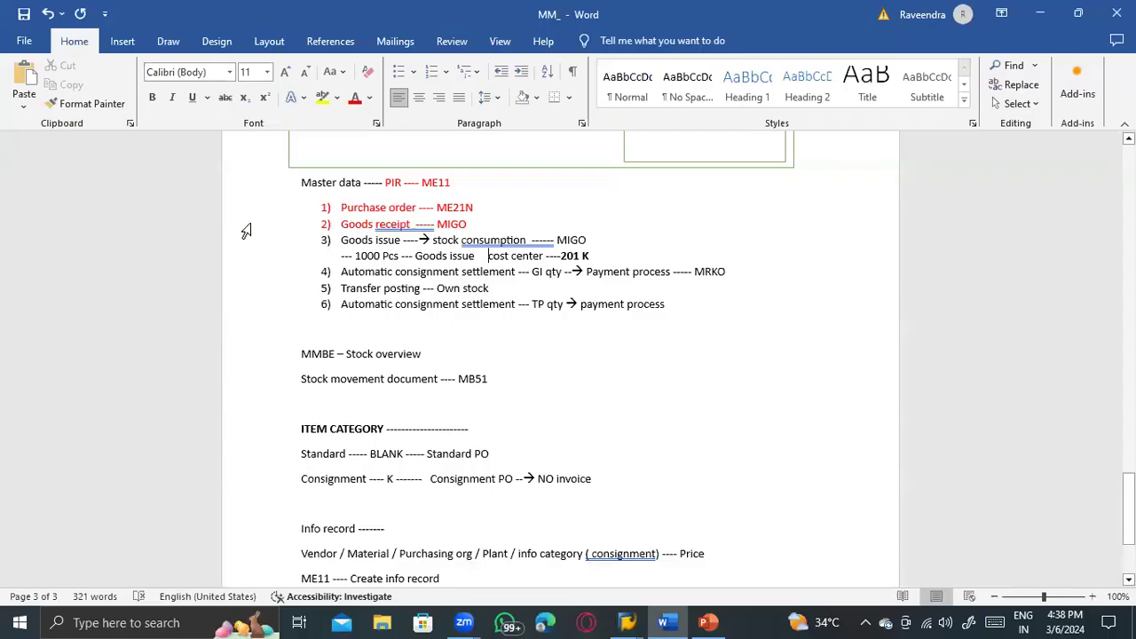
{"action": "key", "text": "alt+Tab"}
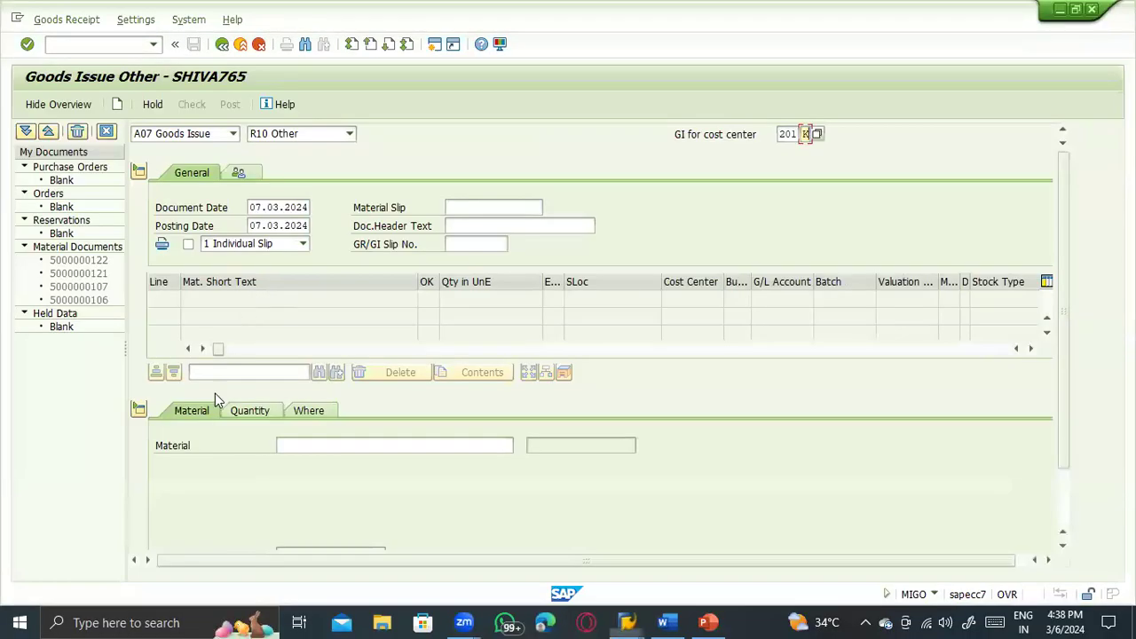
{"action": "left_click", "coordinate": [296, 443]}
{"action": "key", "text": "ctrl+v"}
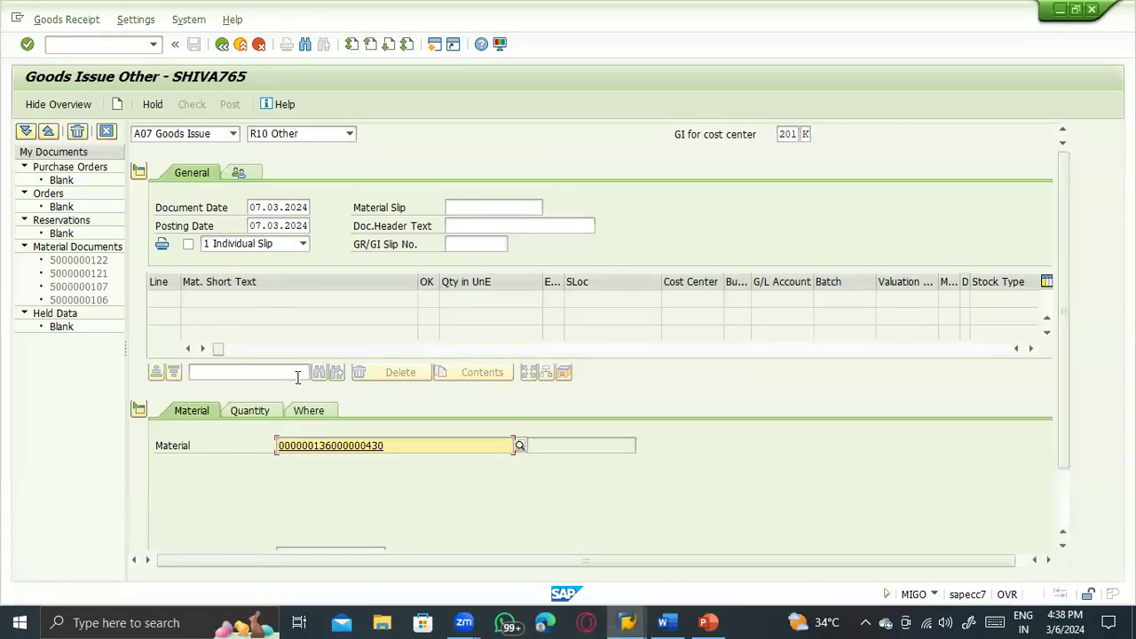
{"action": "key", "text": "Return"}
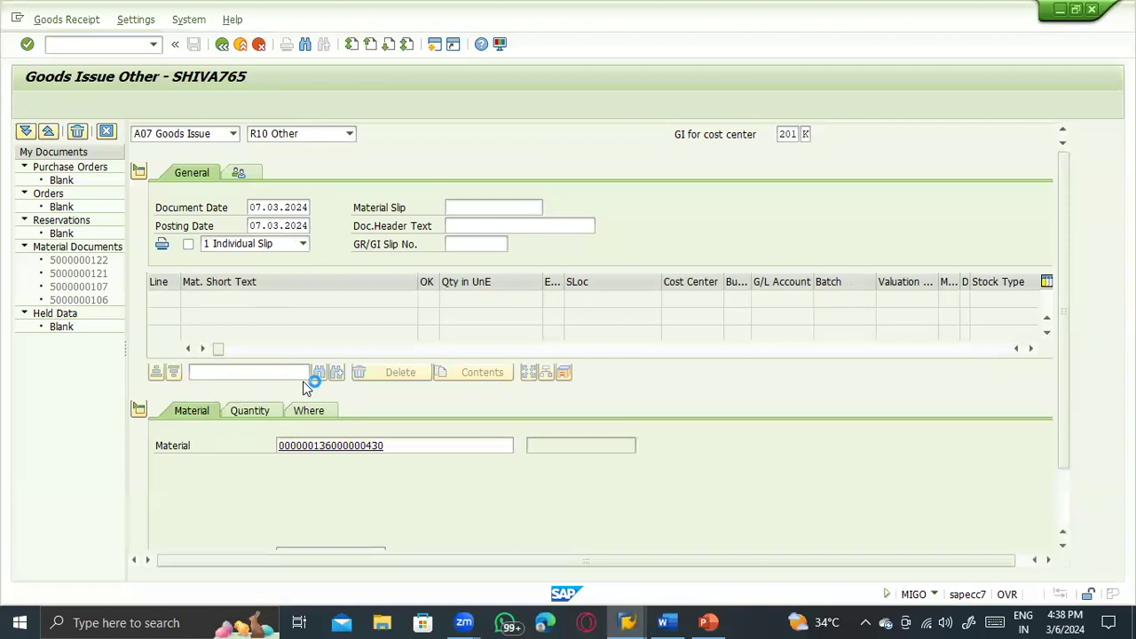
{"action": "left_click", "coordinate": [434, 591]}
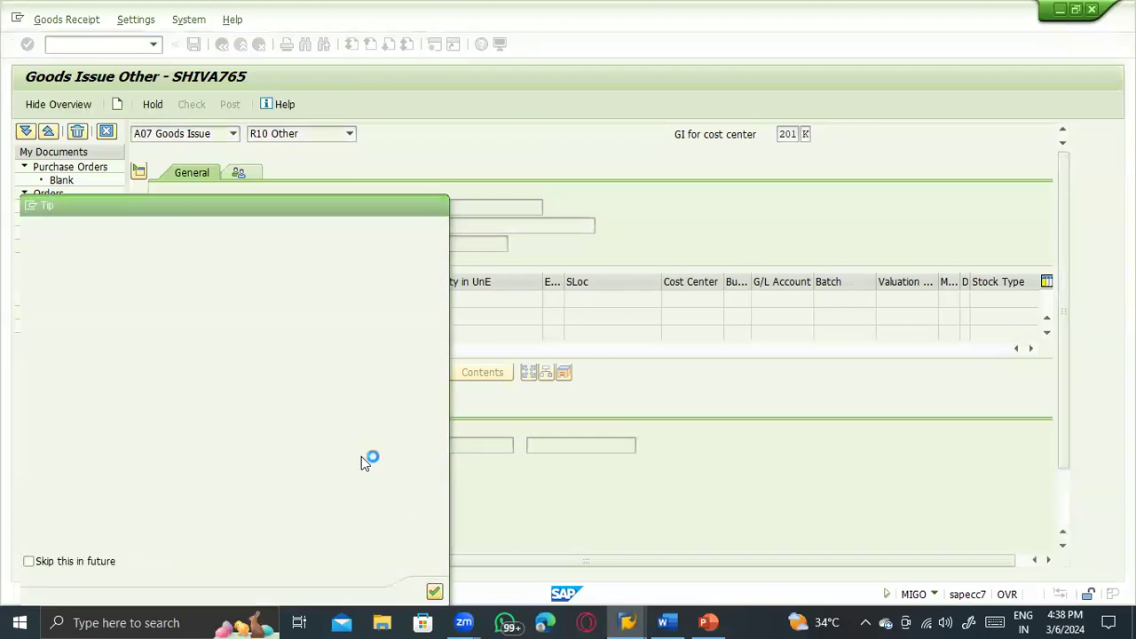
Step: Switch to the stock overview and check the pen's own and vendor consignment unrestricted stock in storage location 0001
{"action": "left_click", "coordinate": [256, 411]}
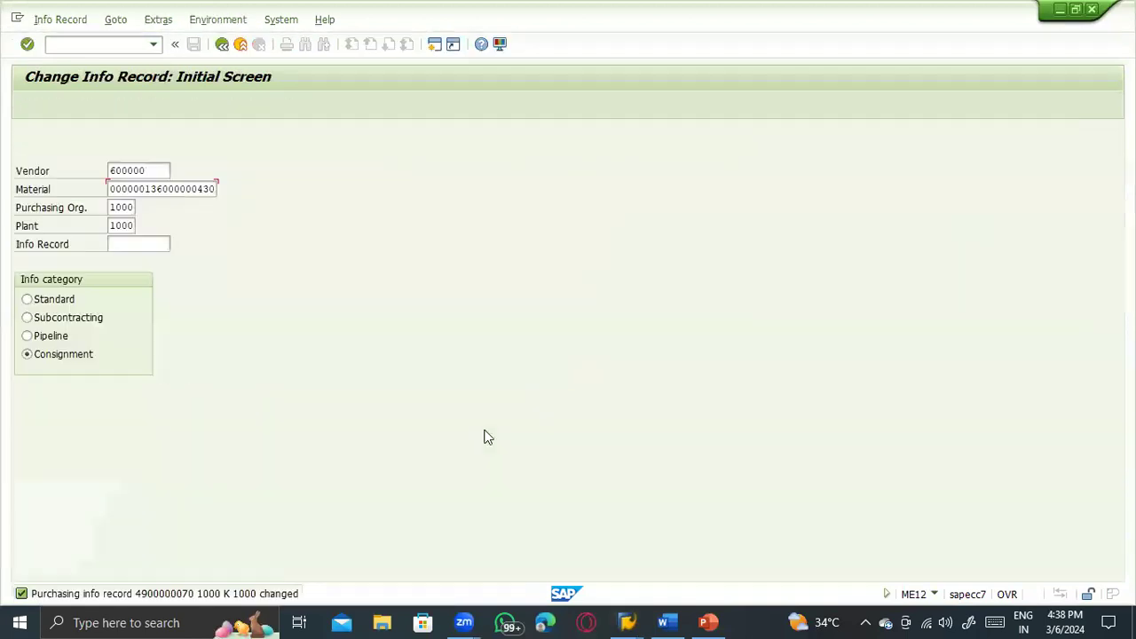
{"action": "key", "text": "alt+Tab"}
{"action": "key", "text": "alt+Tab"}
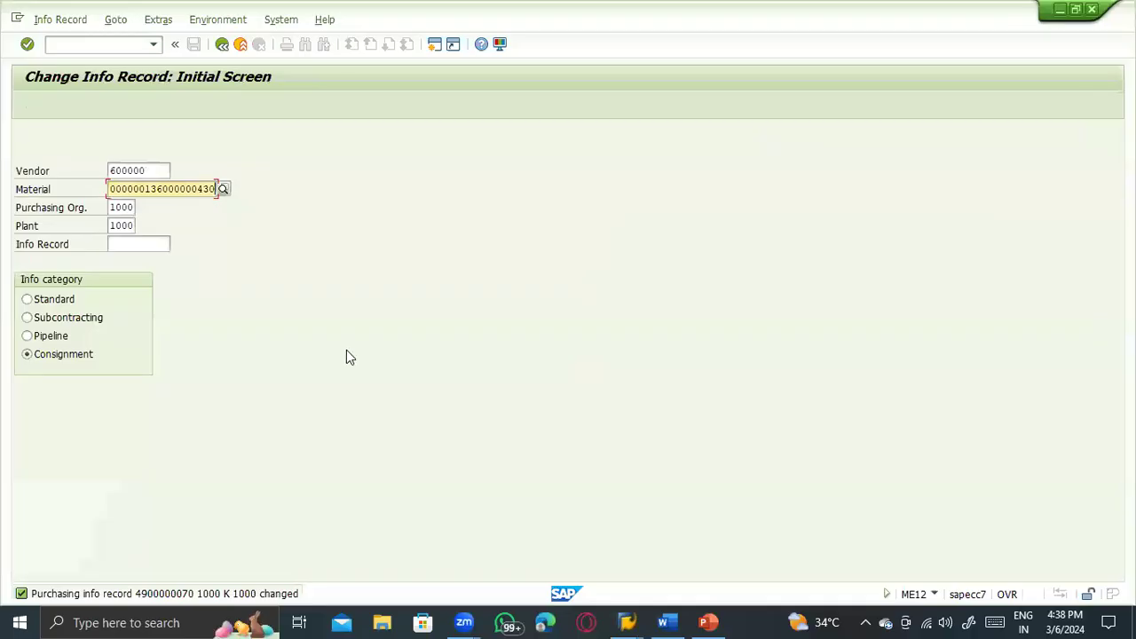
{"action": "key", "text": "alt+Tab"}
{"action": "left_click", "coordinate": [391, 364]}
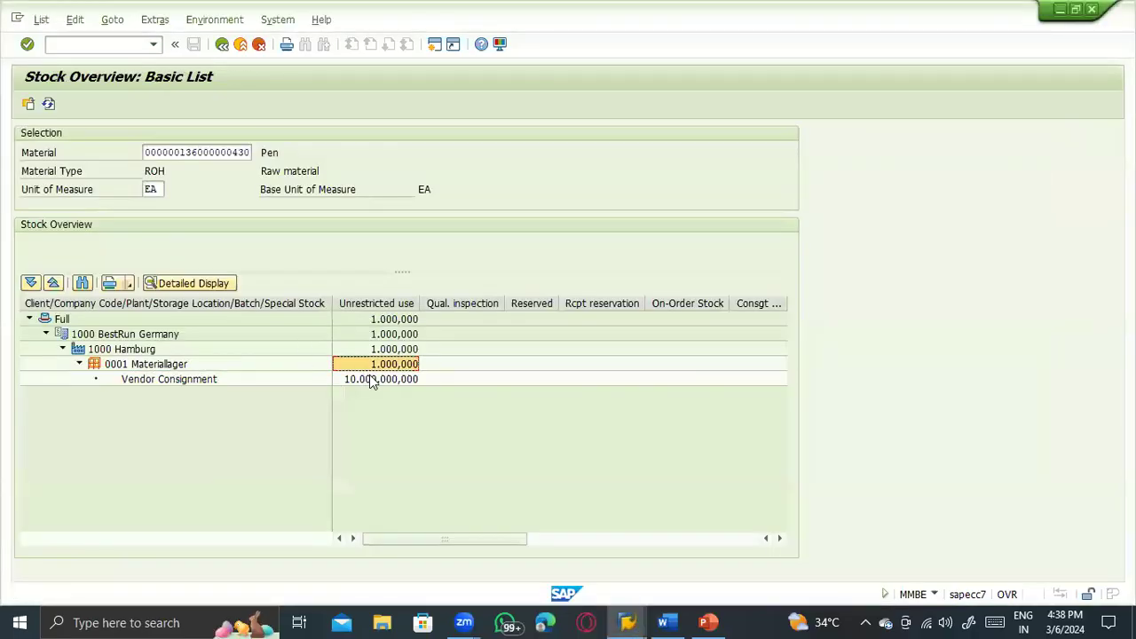
{"action": "left_click", "coordinate": [370, 378]}
Step: Return to the goods issue and set the pen item's quantity in unit of entry to 1.000
{"action": "key", "text": "alt+Tab"}
{"action": "key", "text": "alt+Tab"}
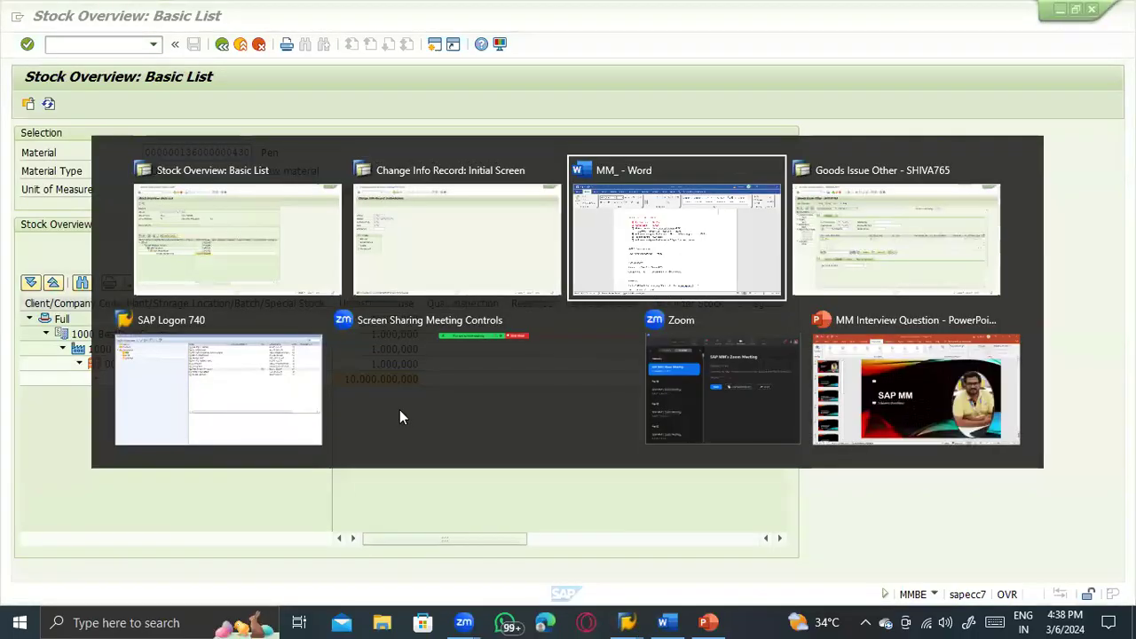
{"action": "key", "text": "alt+Tab"}
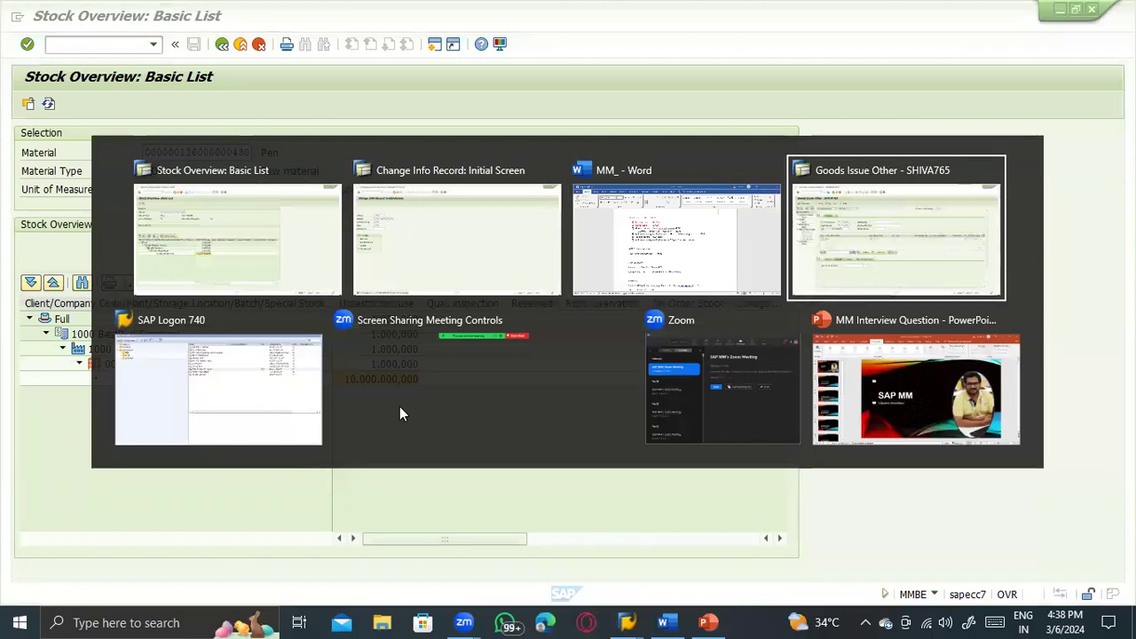
{"action": "type", "text": "1.000"}
{"action": "key", "text": "Return"}
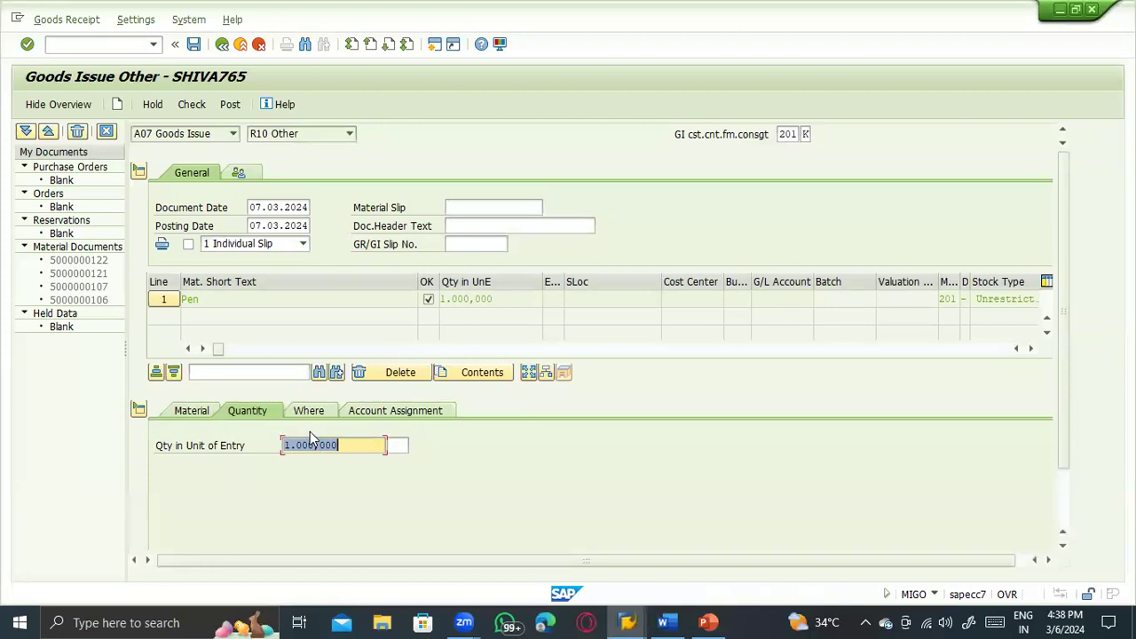
Step: Assign plant 1000 and storage location 0001 to the pen item
{"action": "left_click", "coordinate": [318, 411]}
{"action": "left_click", "coordinate": [324, 480]}
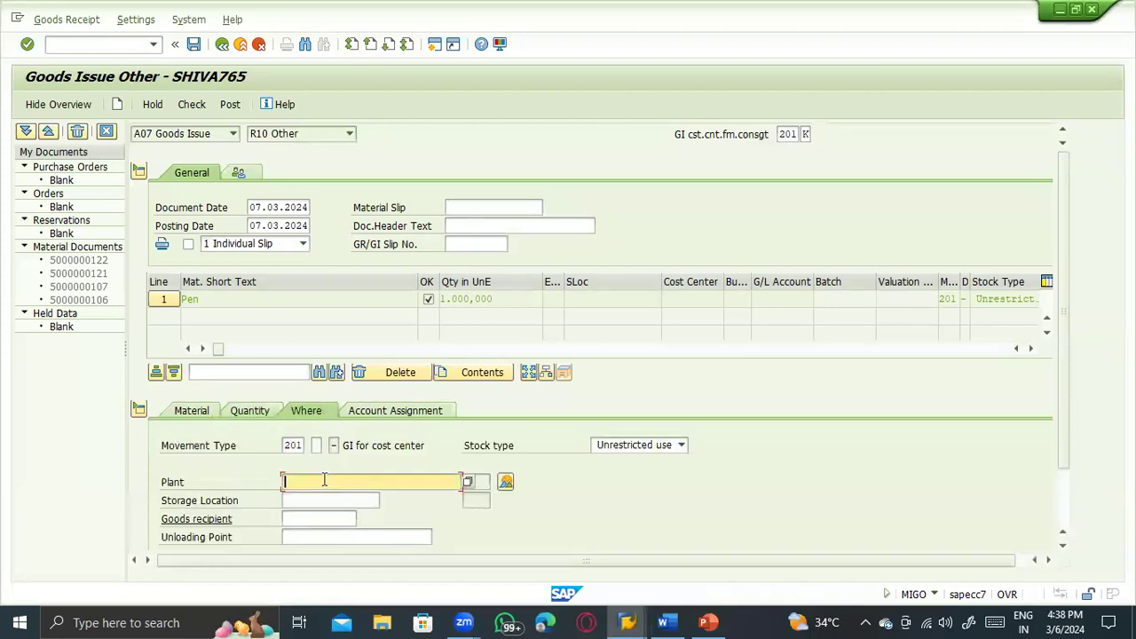
{"action": "type", "text": "1000"}
{"action": "key", "text": "Tab"}
{"action": "type", "text": "0001"}
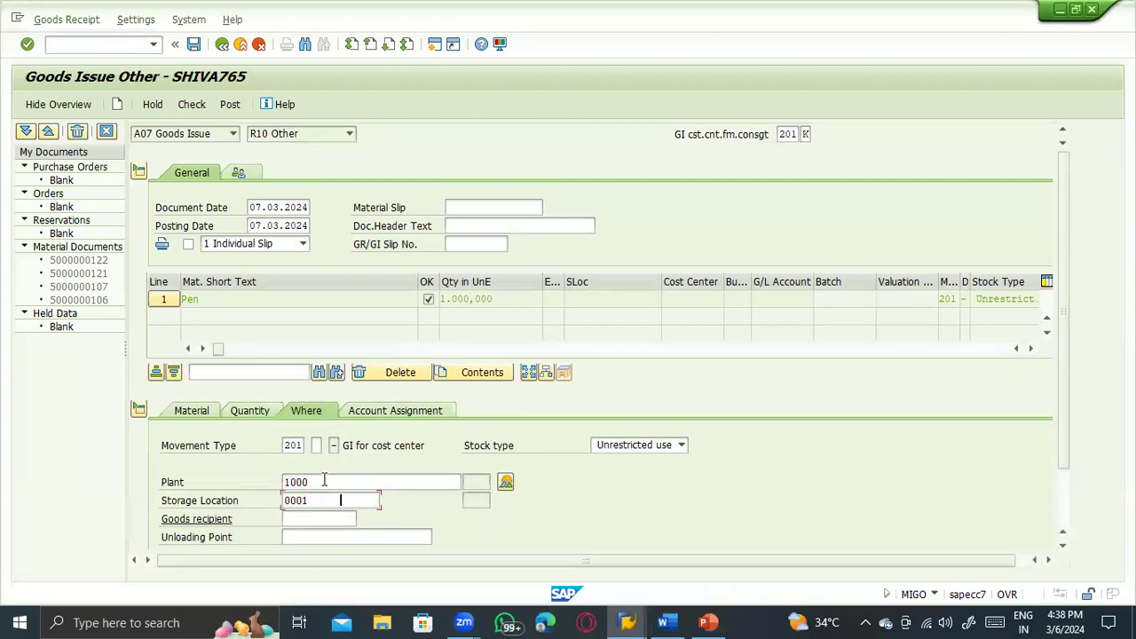
{"action": "key", "text": "Return"}
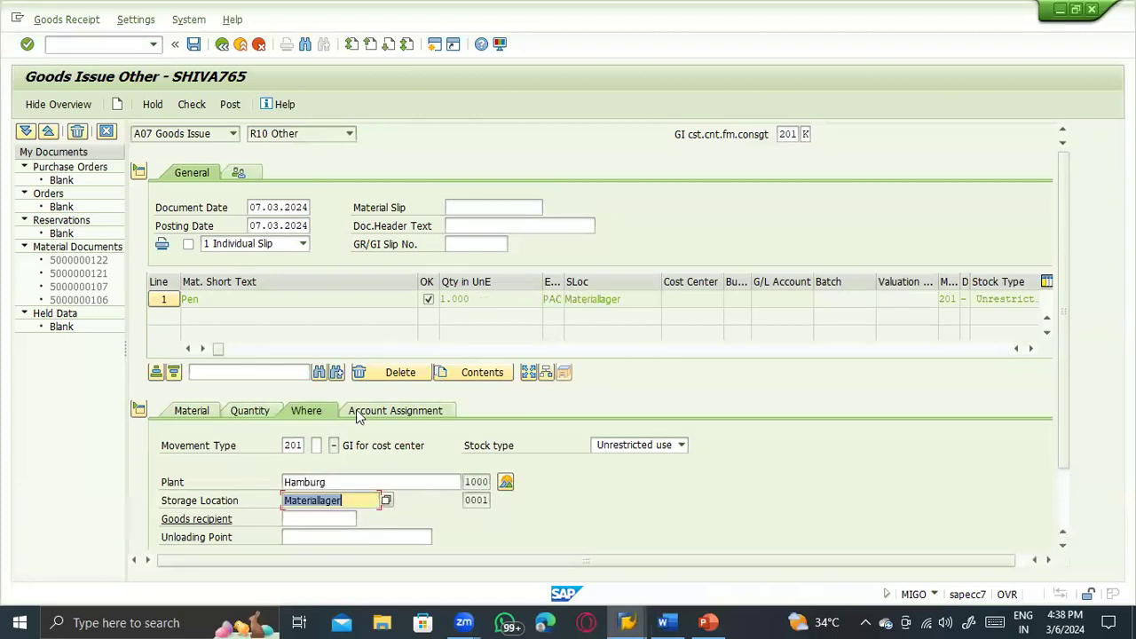
Step: Set the pen item's special stock indicator to K for movement type 201
{"action": "left_click", "coordinate": [317, 445]}
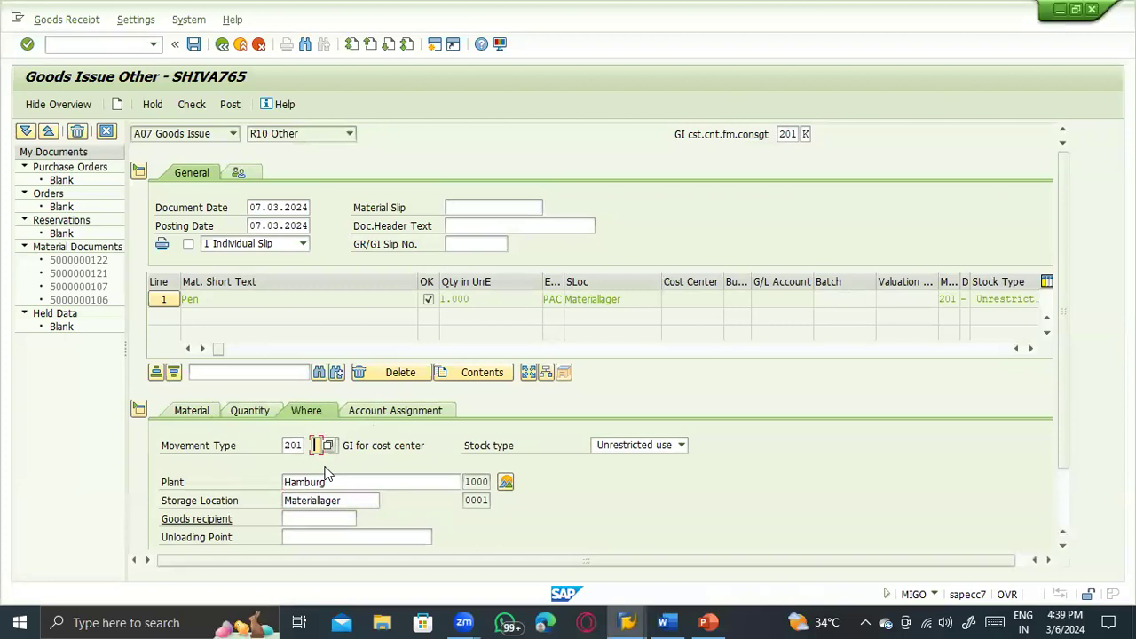
{"action": "key", "text": "Return"}
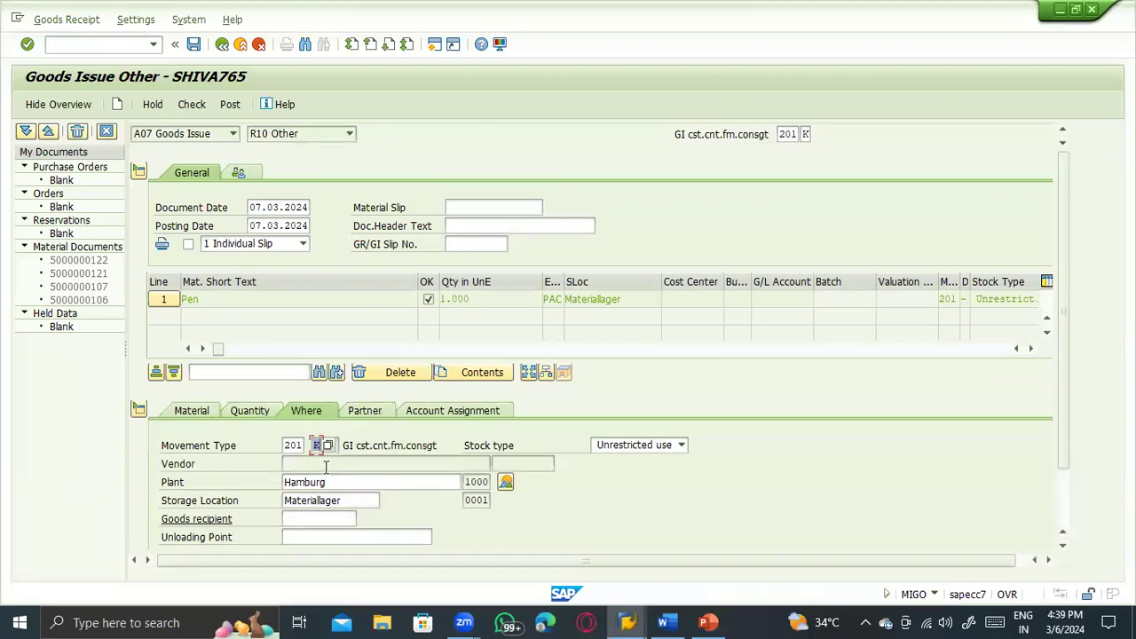
{"action": "left_click", "coordinate": [326, 465]}
{"action": "left_click", "coordinate": [316, 445]}
Step: Enter vendor 1000 as the pen item's consignment partner
{"action": "left_click", "coordinate": [379, 408]}
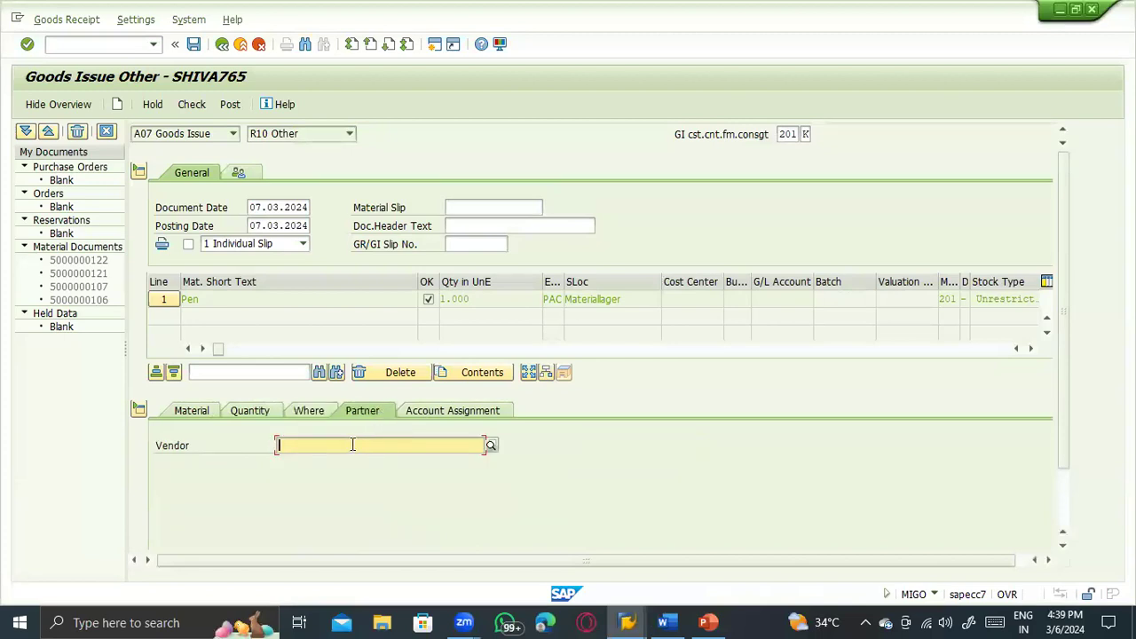
{"action": "type", "text": "1000"}
{"action": "key", "text": "Return"}
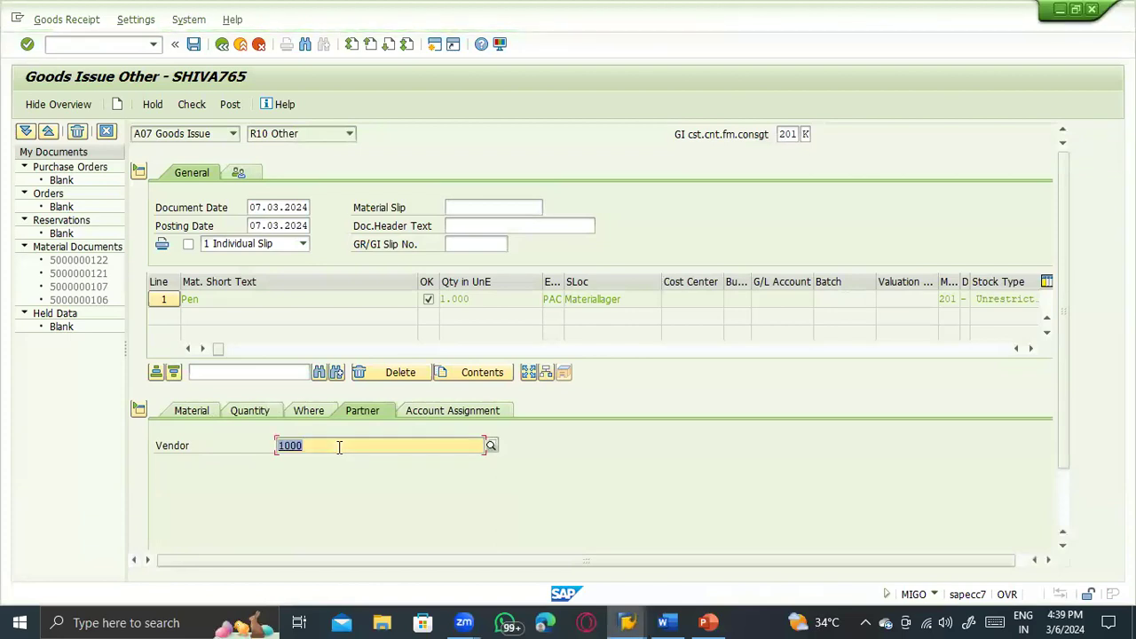
Step: Review the pen item's plant, storage location, vendor, material and quantity details
{"action": "left_click", "coordinate": [321, 406]}
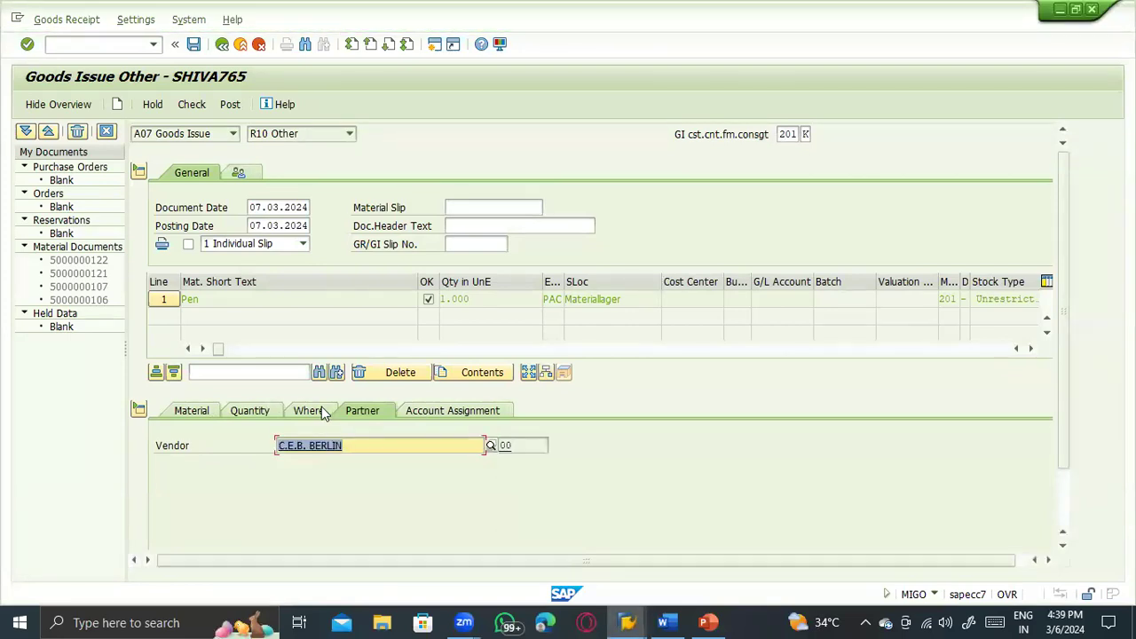
{"action": "left_click", "coordinate": [357, 499]}
{"action": "left_click", "coordinate": [352, 480]}
{"action": "left_click", "coordinate": [367, 462]}
{"action": "left_click", "coordinate": [248, 411]}
{"action": "left_click", "coordinate": [187, 412]}
{"action": "left_click", "coordinate": [249, 411]}
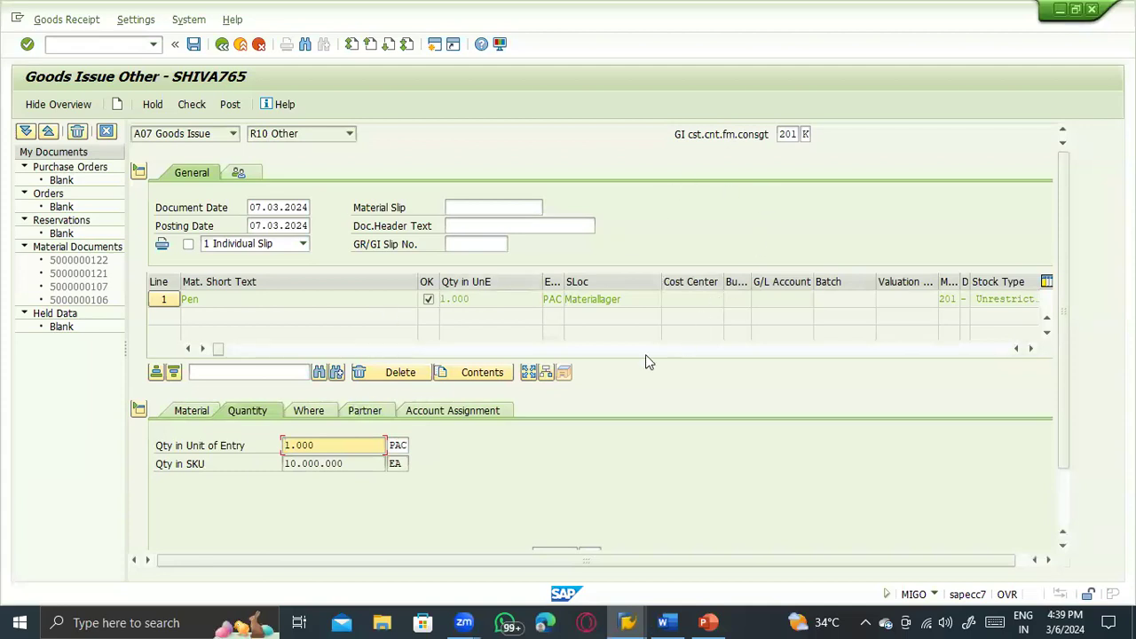
Step: Search for the item's cost center in the account assignment, restricting the list to company code 1000
{"action": "left_click", "coordinate": [501, 410]}
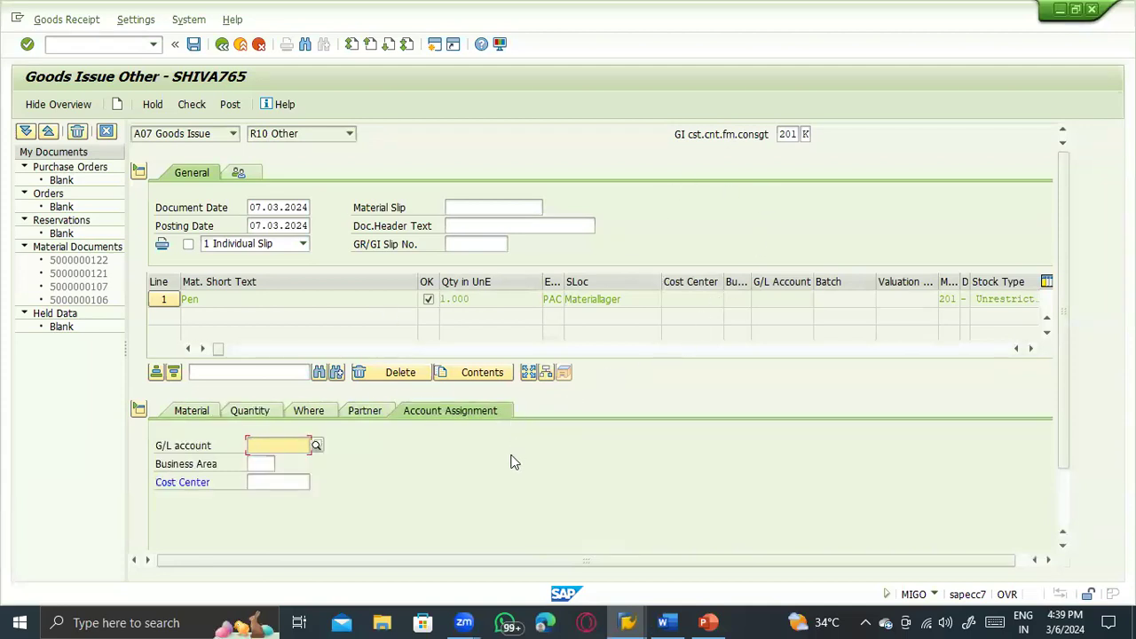
{"action": "left_click", "coordinate": [282, 481]}
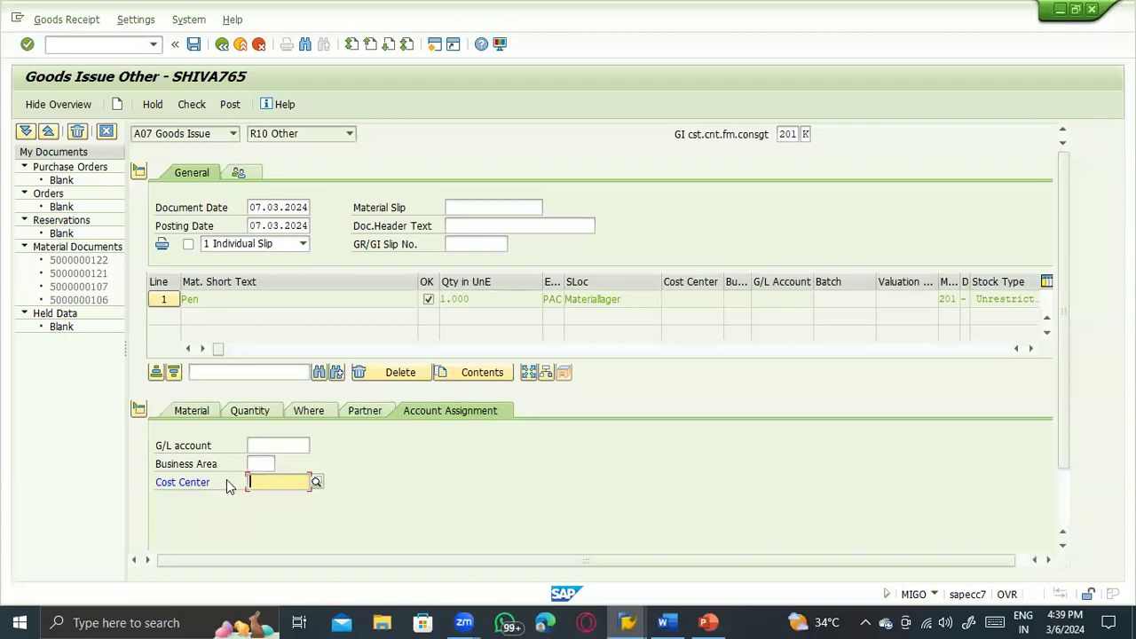
{"action": "left_click", "coordinate": [316, 481]}
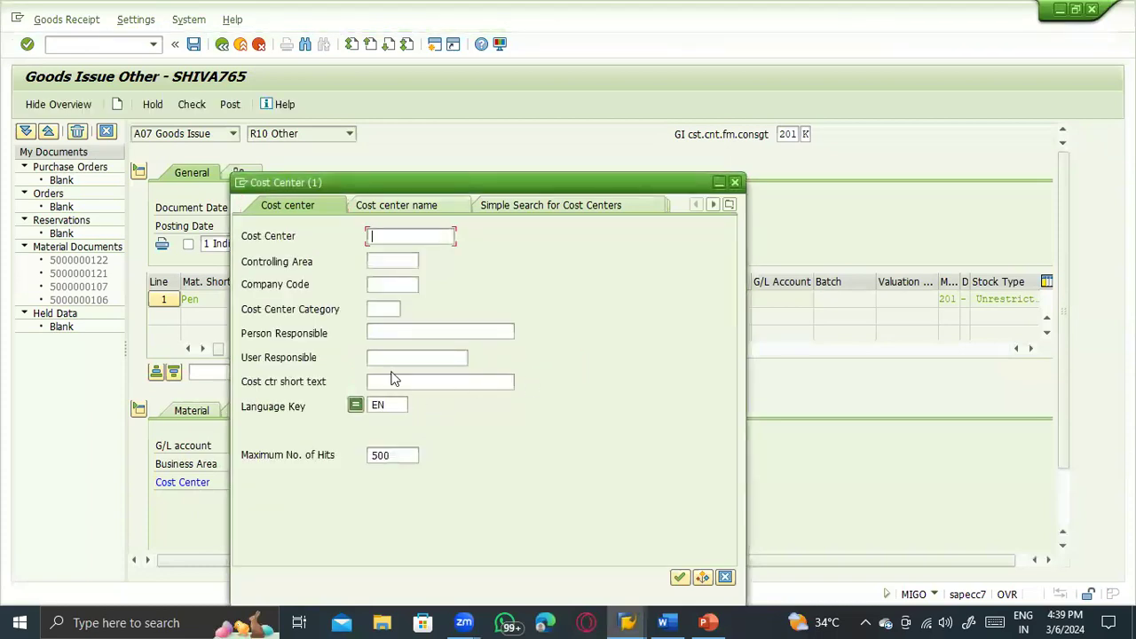
{"action": "left_click", "coordinate": [387, 284]}
{"action": "type", "text": "1000"}
{"action": "key", "text": "Return"}
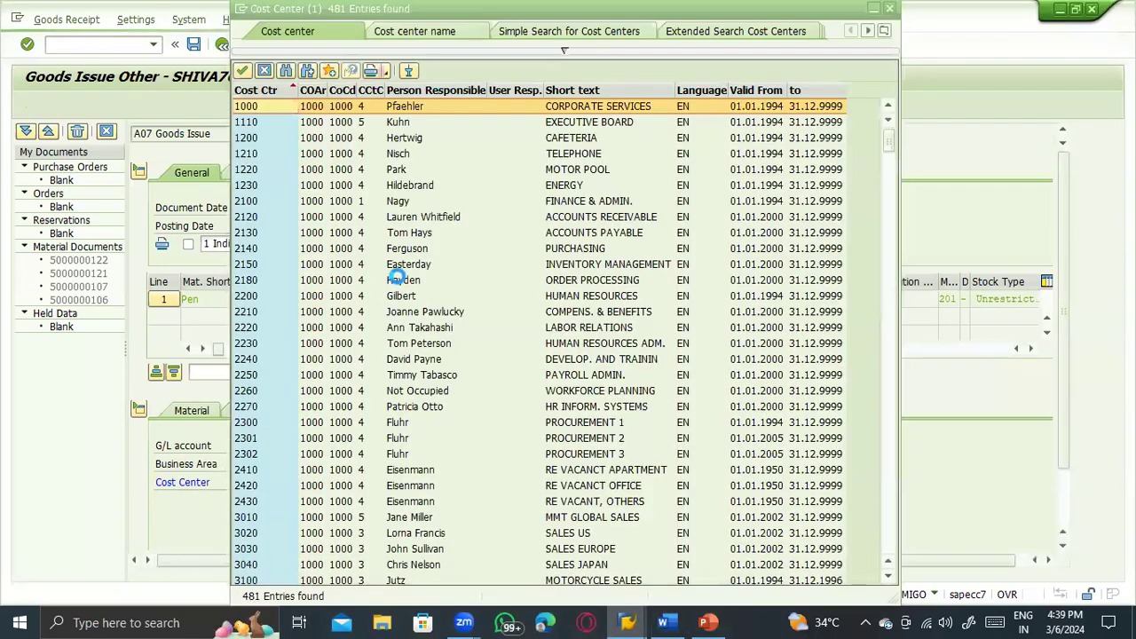
Step: Choose cost center 2200, Human Resources, from the list for the pen item
{"action": "left_click", "coordinate": [399, 279]}
{"action": "right_click", "coordinate": [613, 173]}
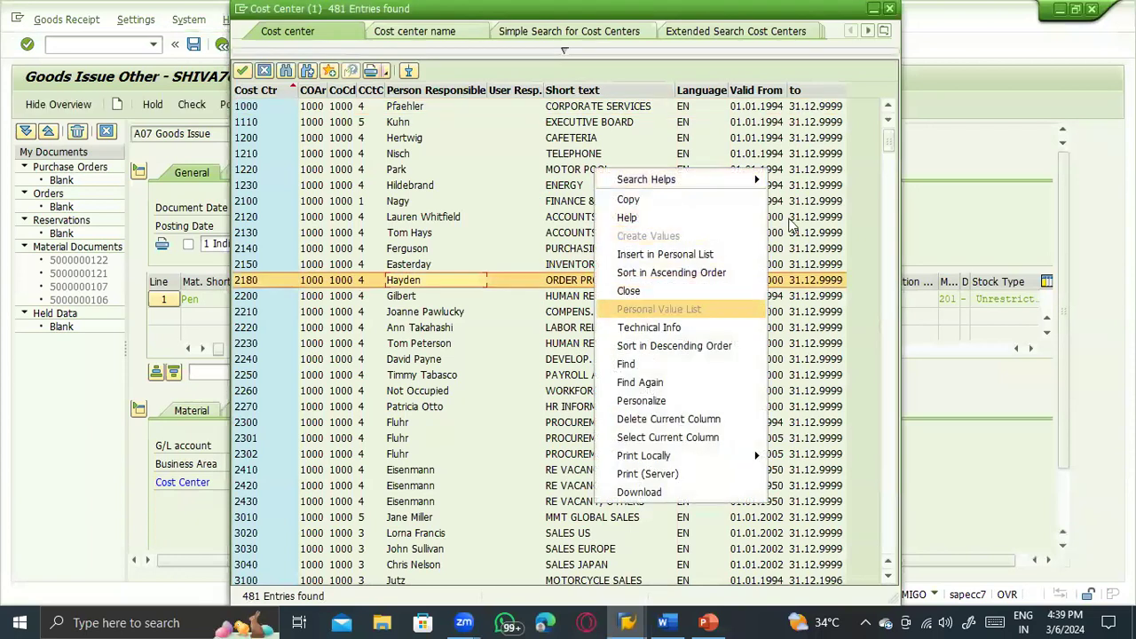
{"action": "left_click", "coordinate": [613, 59]}
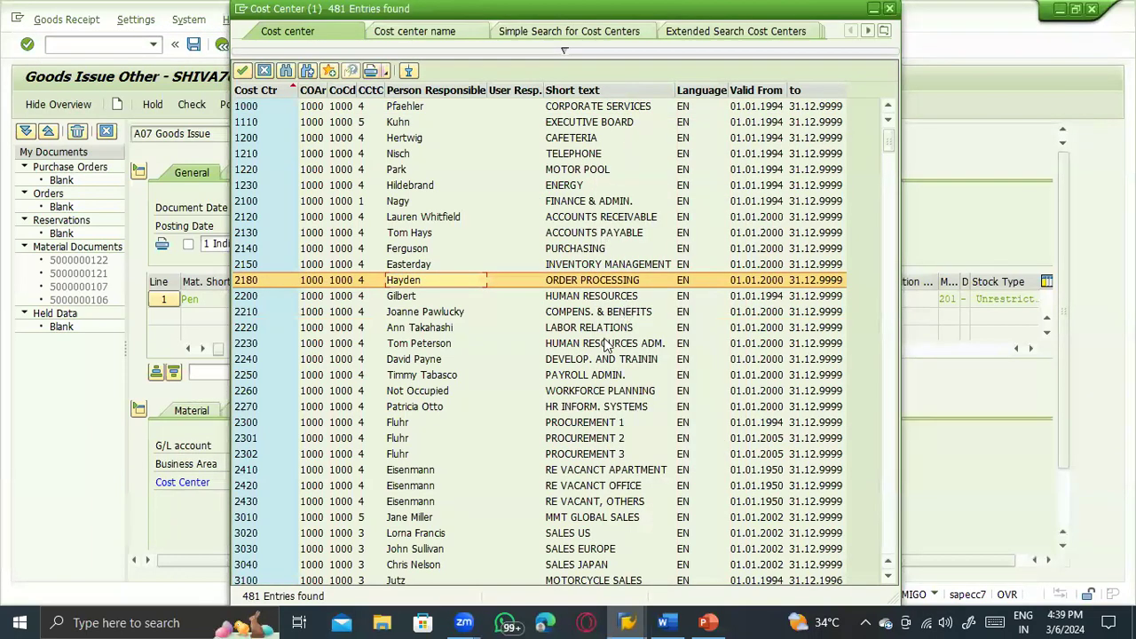
{"action": "scroll", "coordinate": [613, 350], "scroll_direction": "down", "scroll_amount": 1}
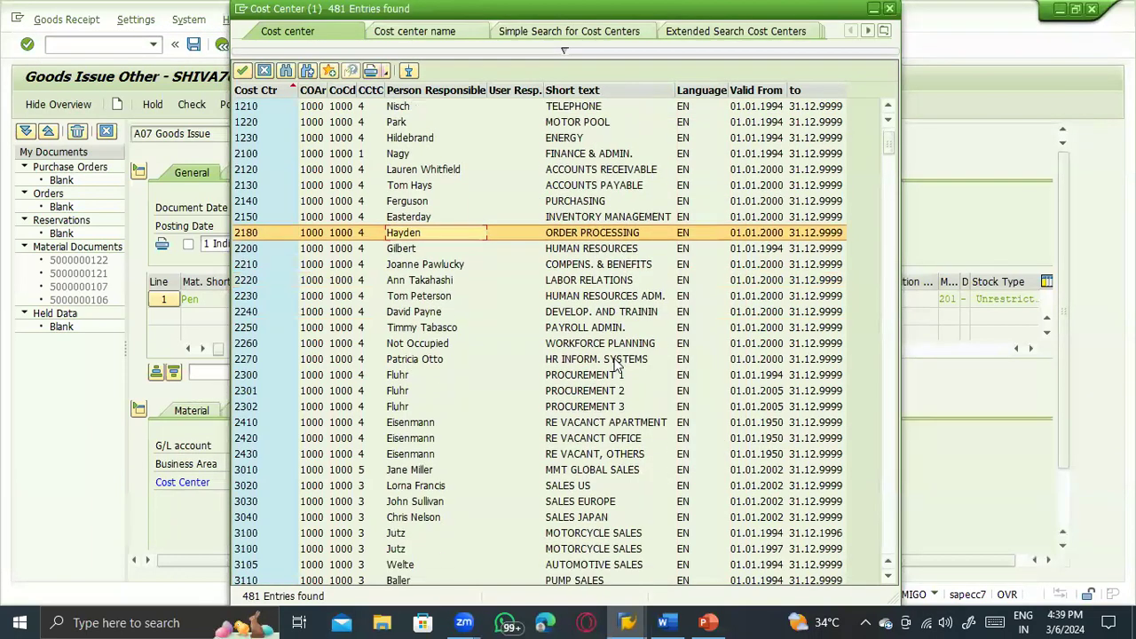
{"action": "left_click", "coordinate": [594, 249]}
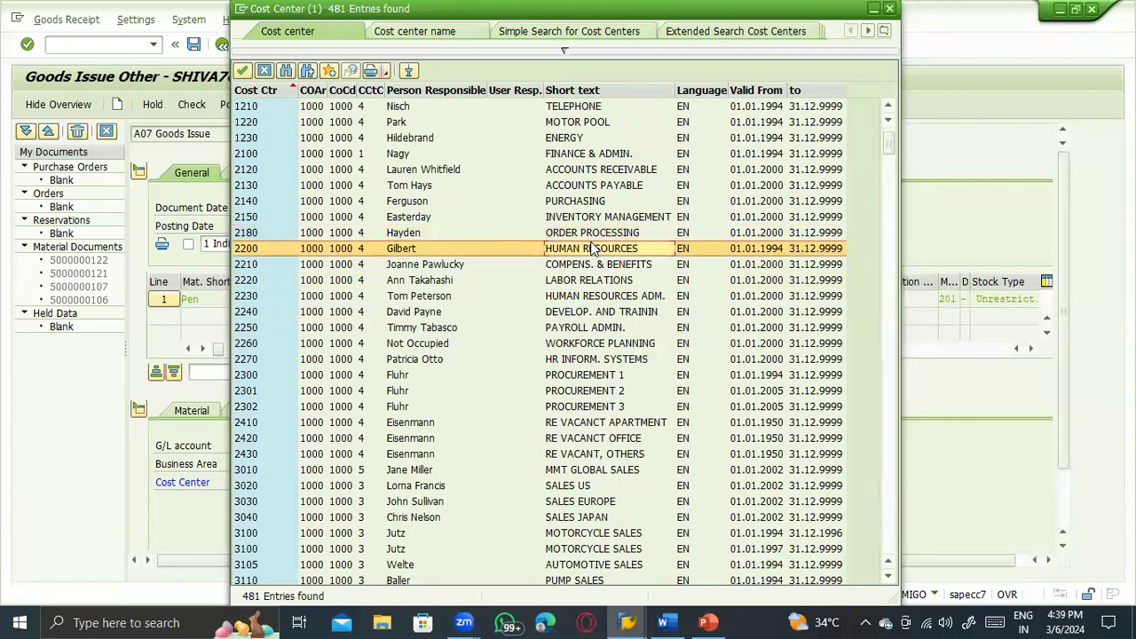
{"action": "scroll", "coordinate": [594, 250], "scroll_direction": "up", "scroll_amount": 1}
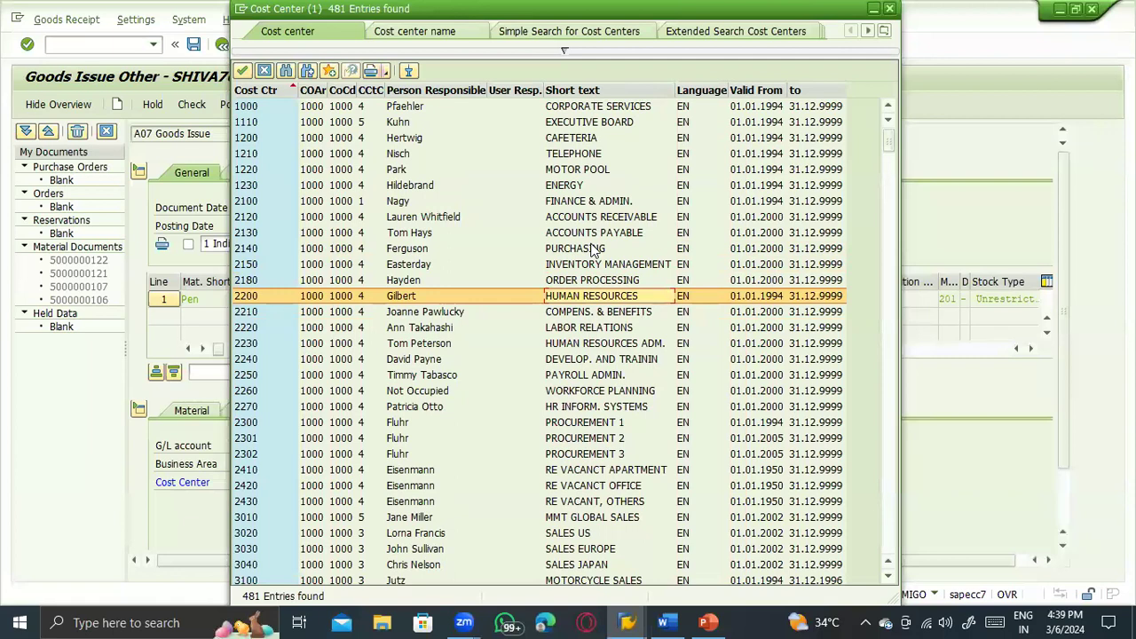
{"action": "double_click", "coordinate": [596, 297]}
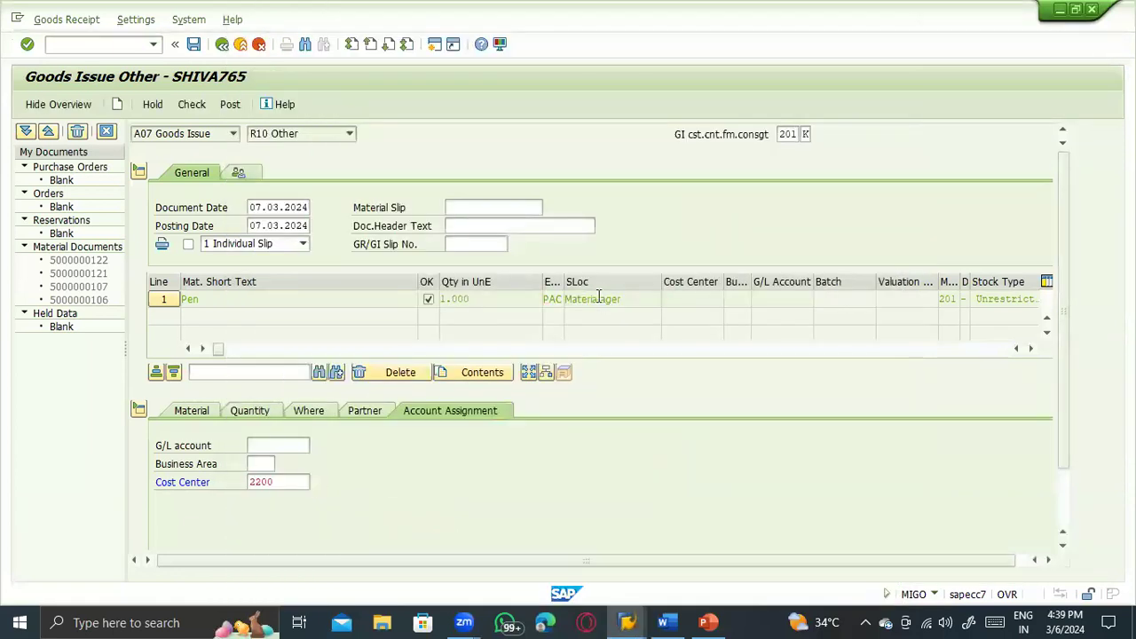
Step: Verify the cost center assignment and run the check on the goods issue document
{"action": "left_click", "coordinate": [295, 483]}
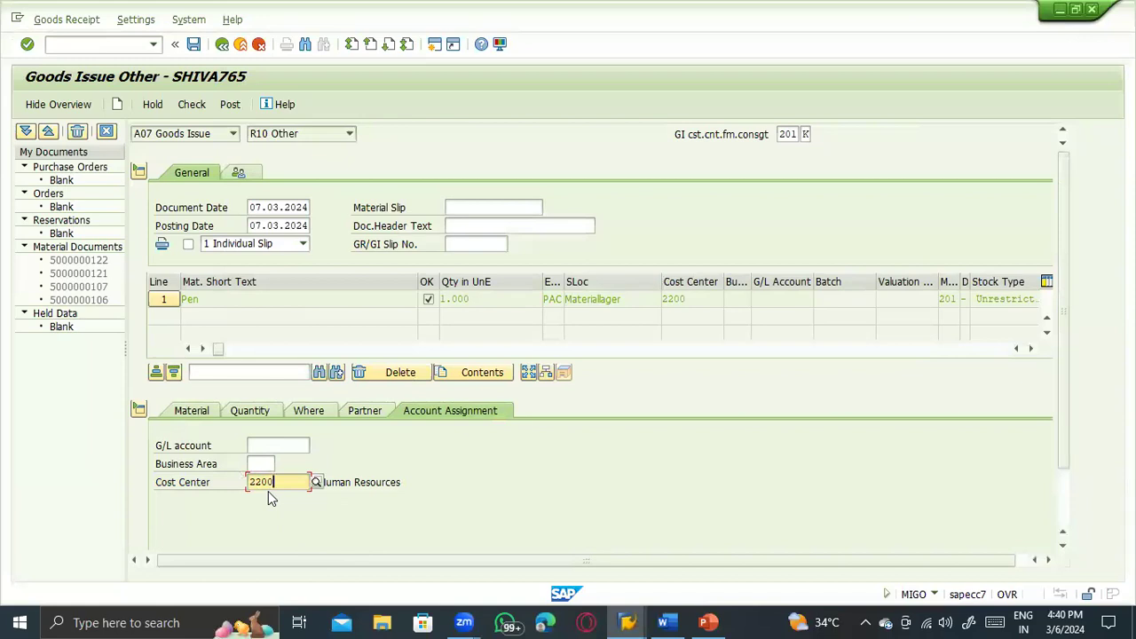
{"action": "left_click_drag", "start_coordinate": [281, 483], "coordinate": [190, 494]}
{"action": "left_click", "coordinate": [187, 104]}
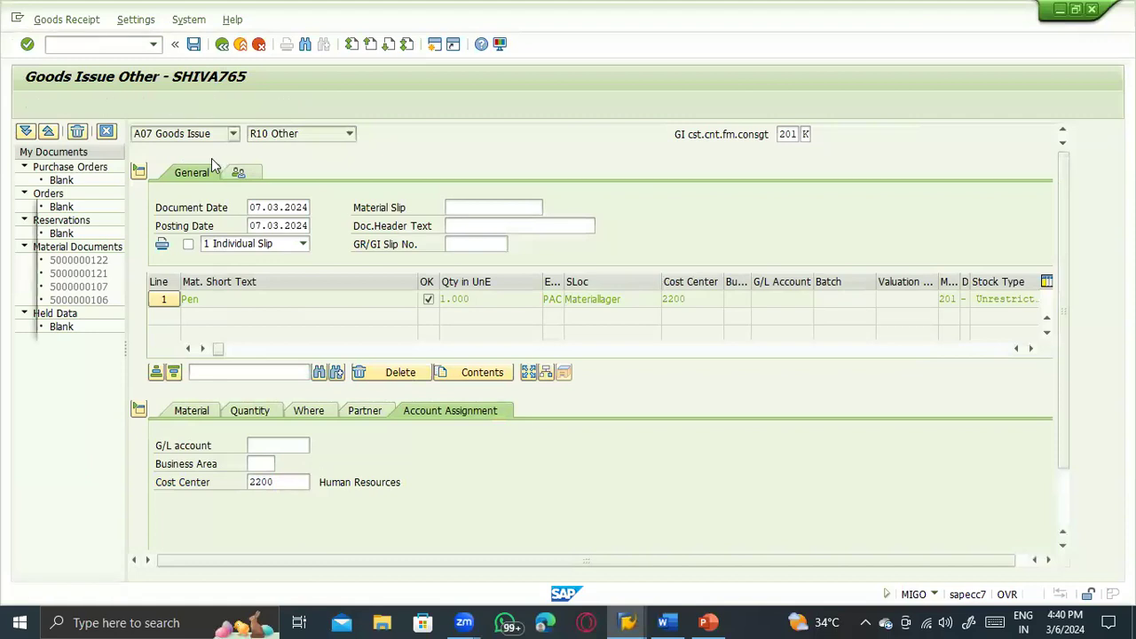
Step: Close the check log and review the pen item's location, cost center assignment and movement type
{"action": "left_click", "coordinate": [328, 271]}
{"action": "left_click", "coordinate": [49, 319]}
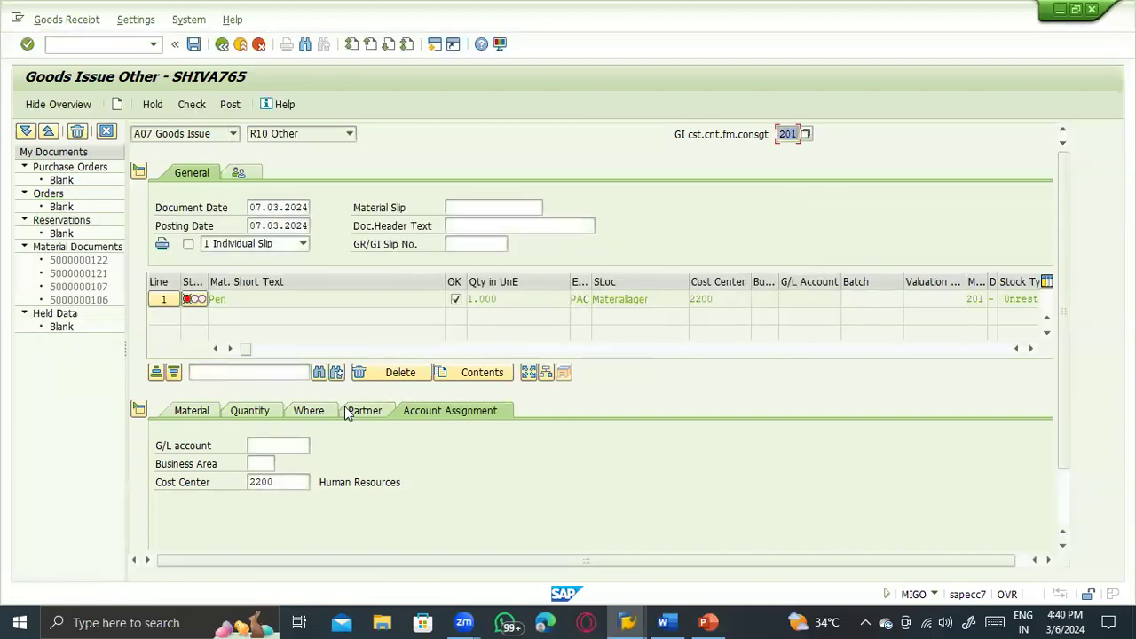
{"action": "left_click", "coordinate": [348, 414]}
{"action": "left_click", "coordinate": [311, 414]}
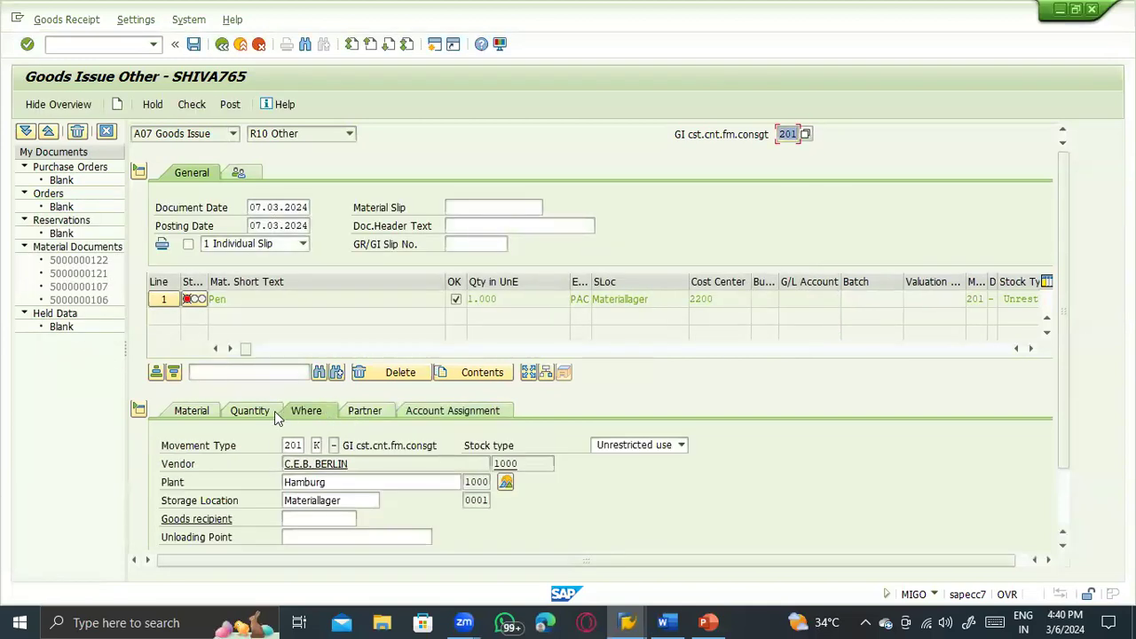
{"action": "left_click", "coordinate": [448, 411]}
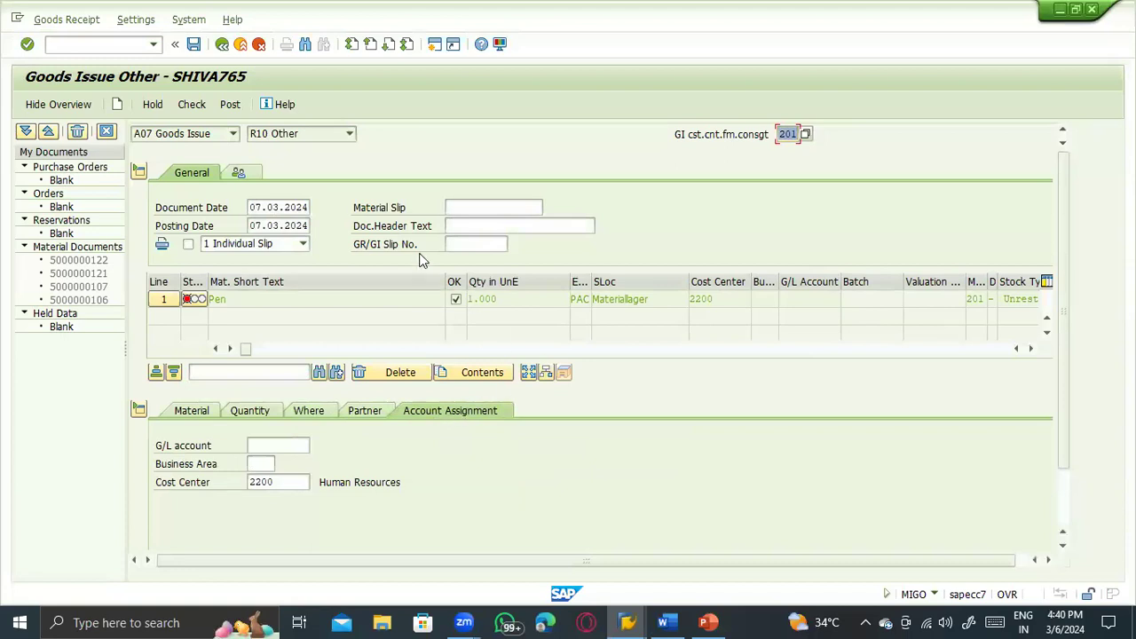
{"action": "left_click", "coordinate": [840, 144]}
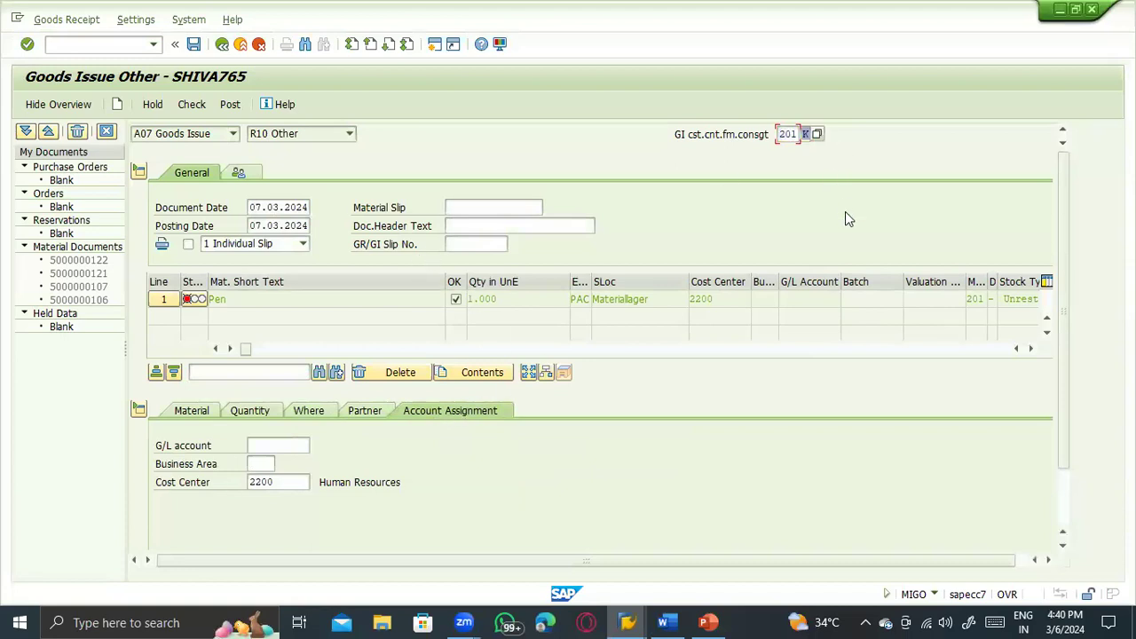
Step: Check the goods issue again and read the long text of the logged message, closing the explanation and the log
{"action": "left_click", "coordinate": [188, 105]}
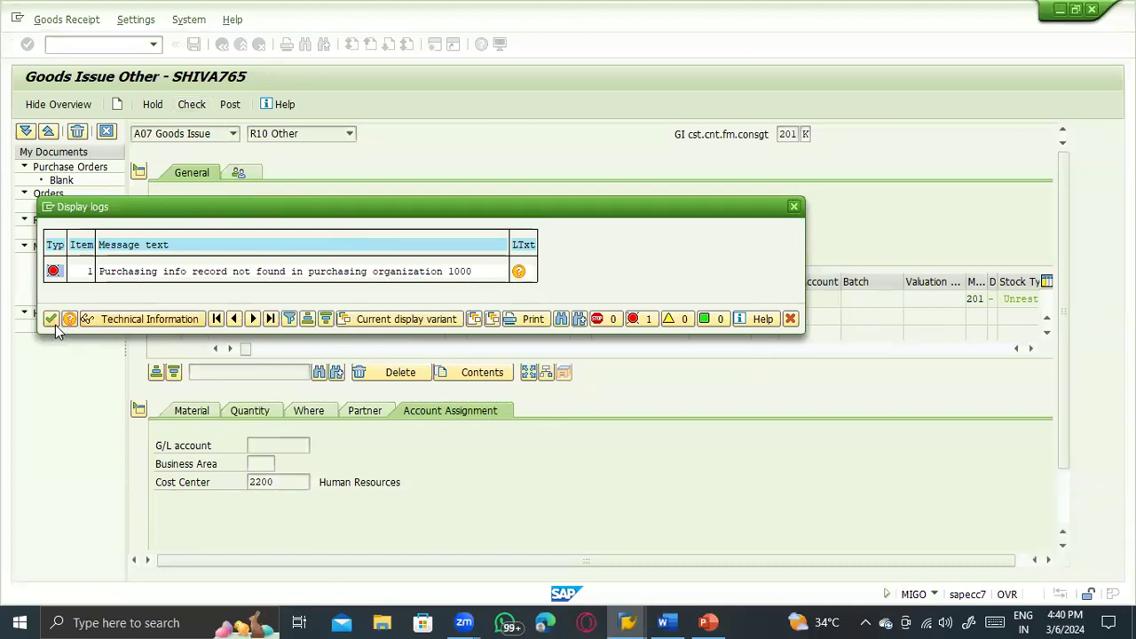
{"action": "left_click", "coordinate": [522, 273]}
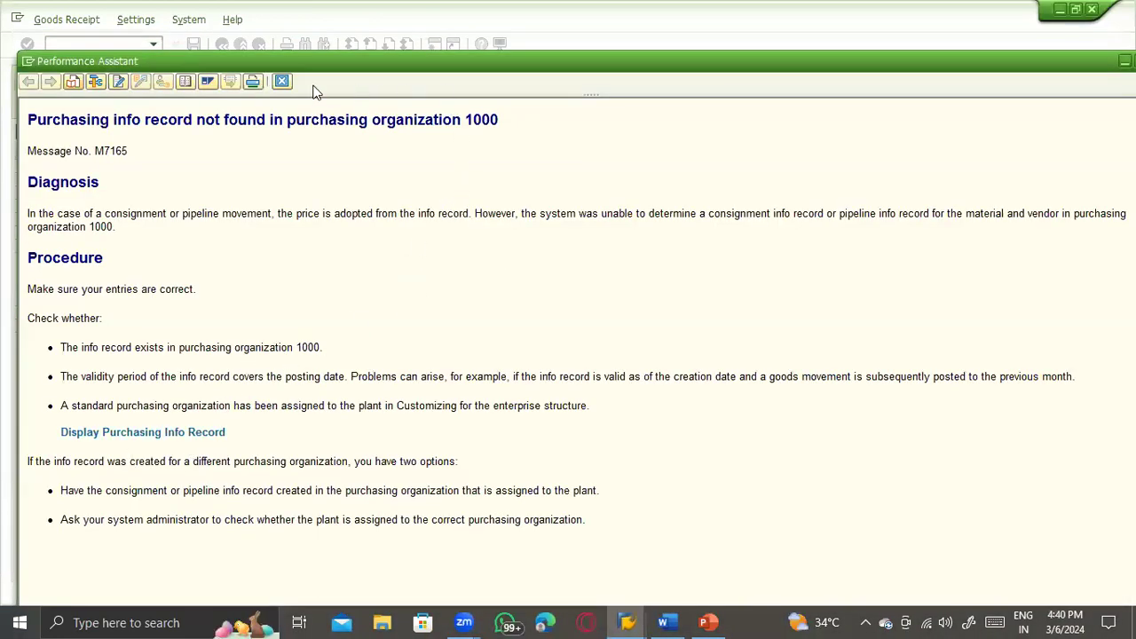
{"action": "left_click", "coordinate": [281, 81]}
{"action": "left_click", "coordinate": [793, 207]}
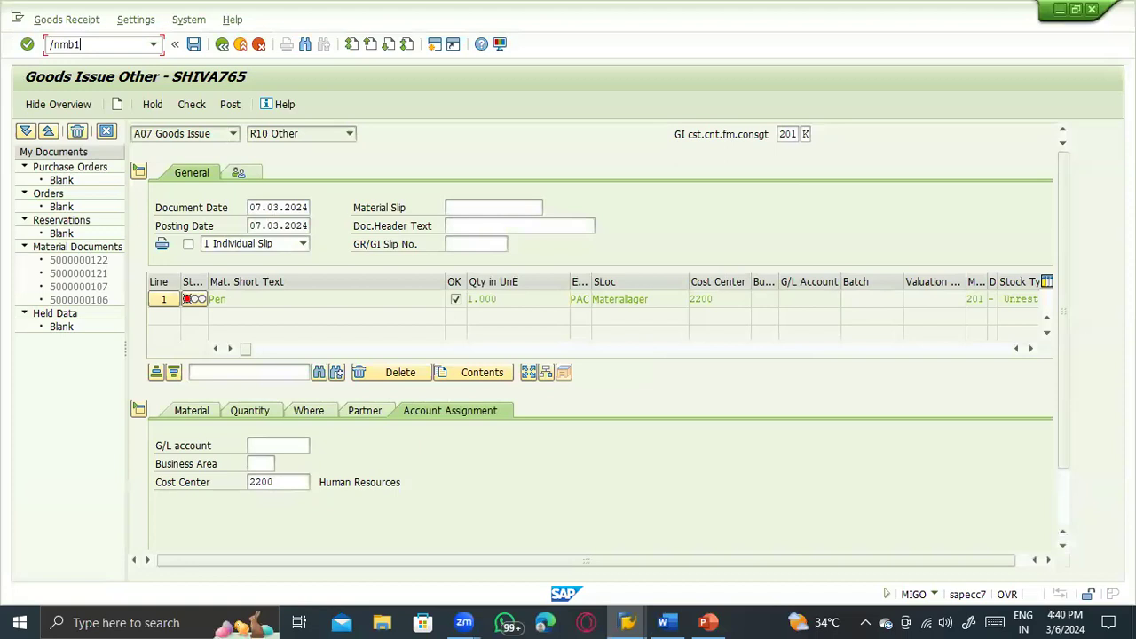
Step: Start a goods issue in transaction MB1A with movement type 201, special stock K, plant 1000 and storage location 0001
{"action": "key", "text": "Return"}
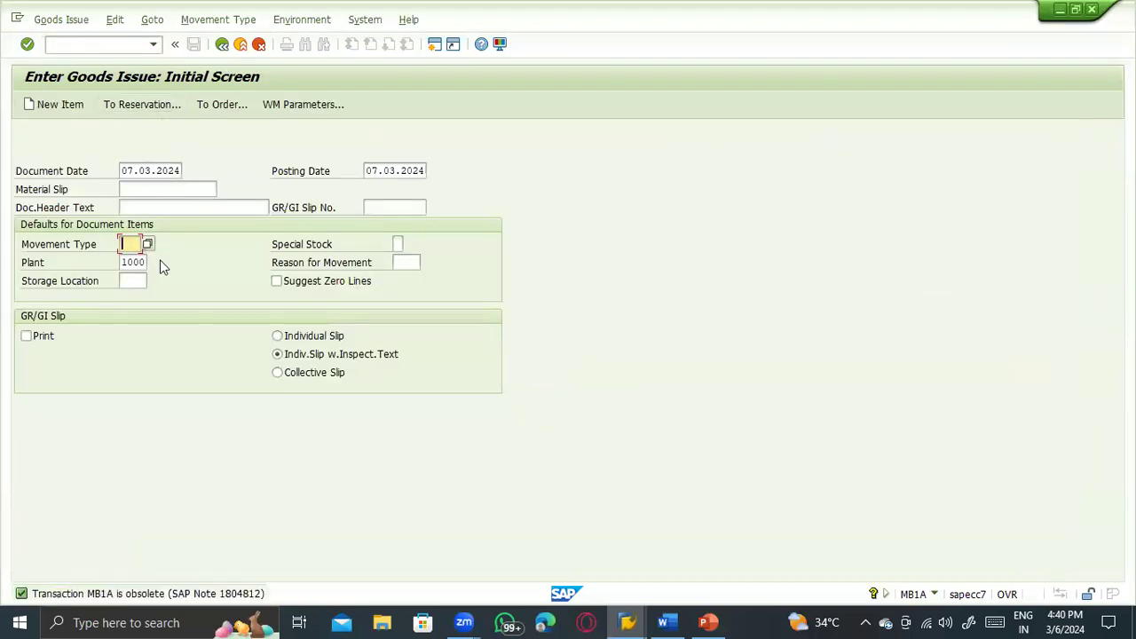
{"action": "left_click", "coordinate": [132, 260]}
{"action": "key", "text": "Tab"}
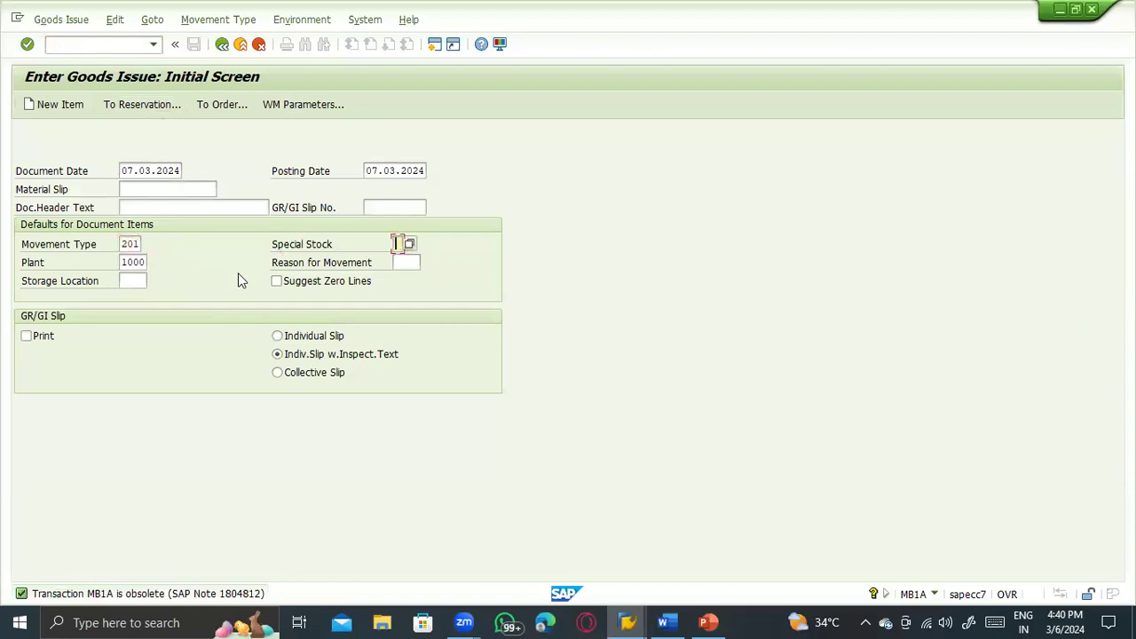
{"action": "key", "text": "Tab"}
{"action": "key", "text": "Tab"}
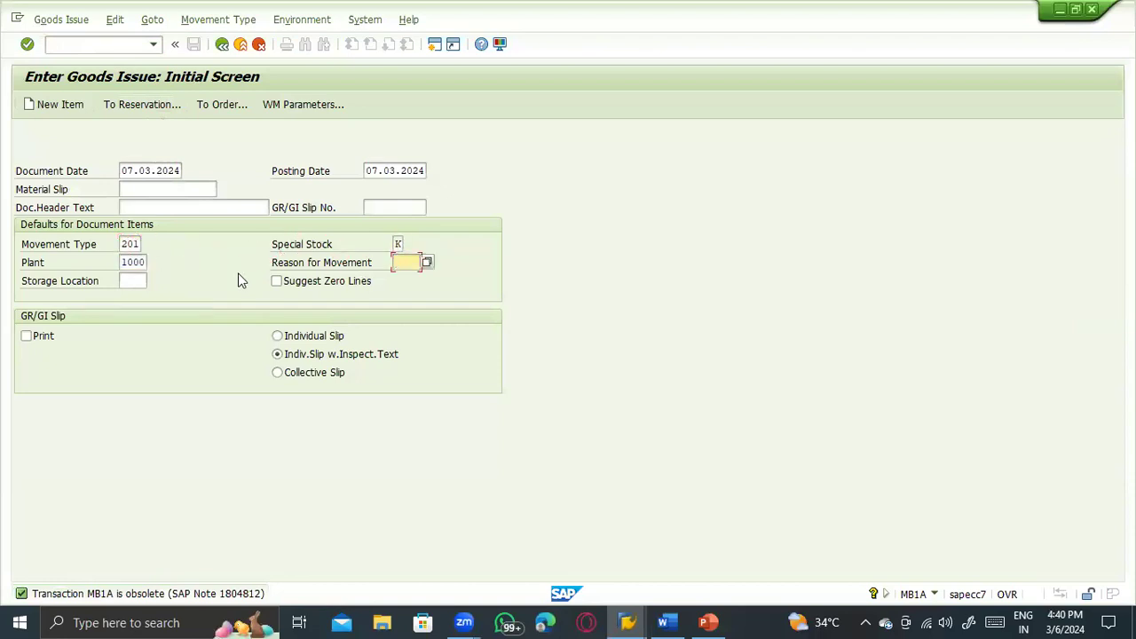
{"action": "key", "text": "Tab"}
{"action": "type", "text": "0001"}
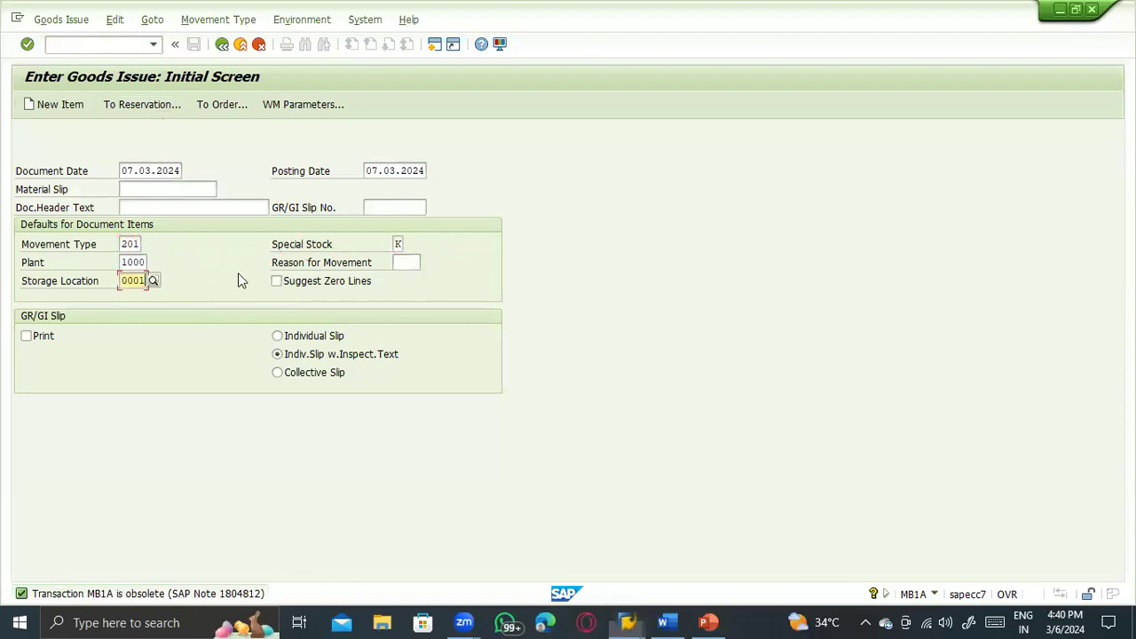
{"action": "key", "text": "Return"}
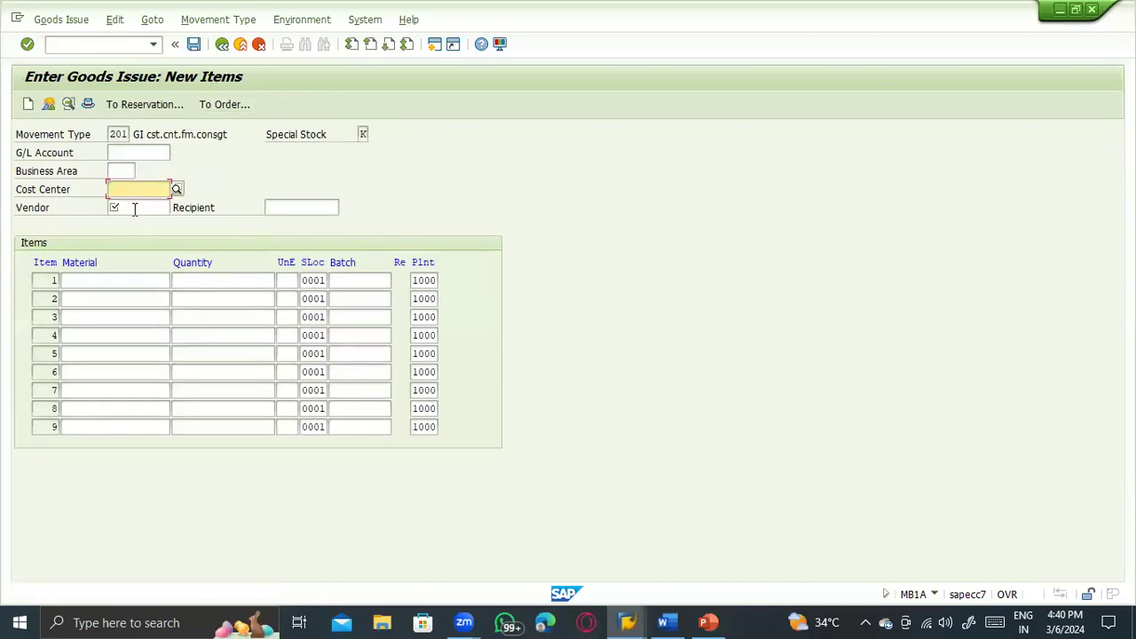
Step: Try to enter the goods issue item with cost center 2200, vendor 1000, the pen's material number copied from the stock overview, and quantity 1000
{"action": "type", "text": "2200"}
{"action": "left_click", "coordinate": [113, 207]}
{"action": "type", "text": "1000"}
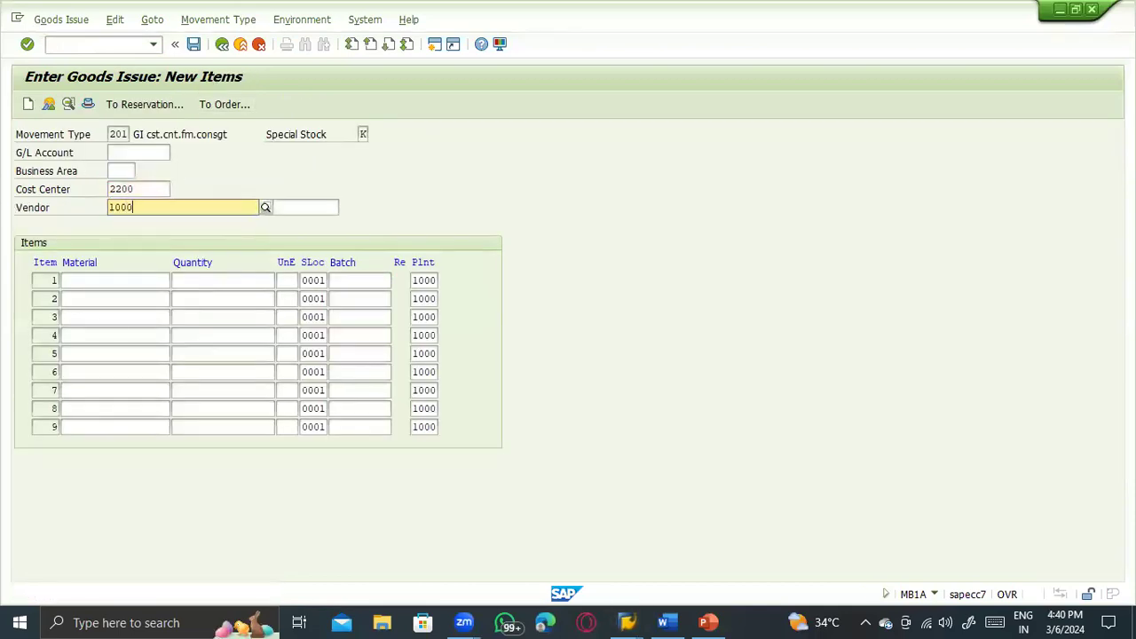
{"action": "key", "text": "Return"}
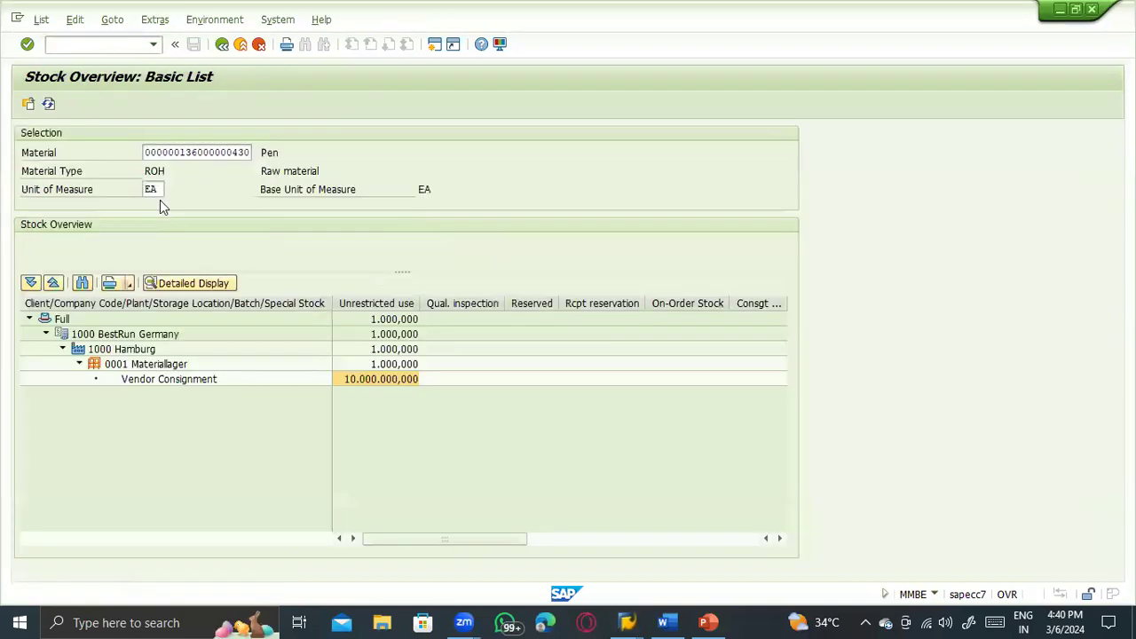
{"action": "left_click_drag", "start_coordinate": [147, 153], "coordinate": [293, 149]}
{"action": "key", "text": "ctrl+c"}
{"action": "key", "text": "alt+Tab"}
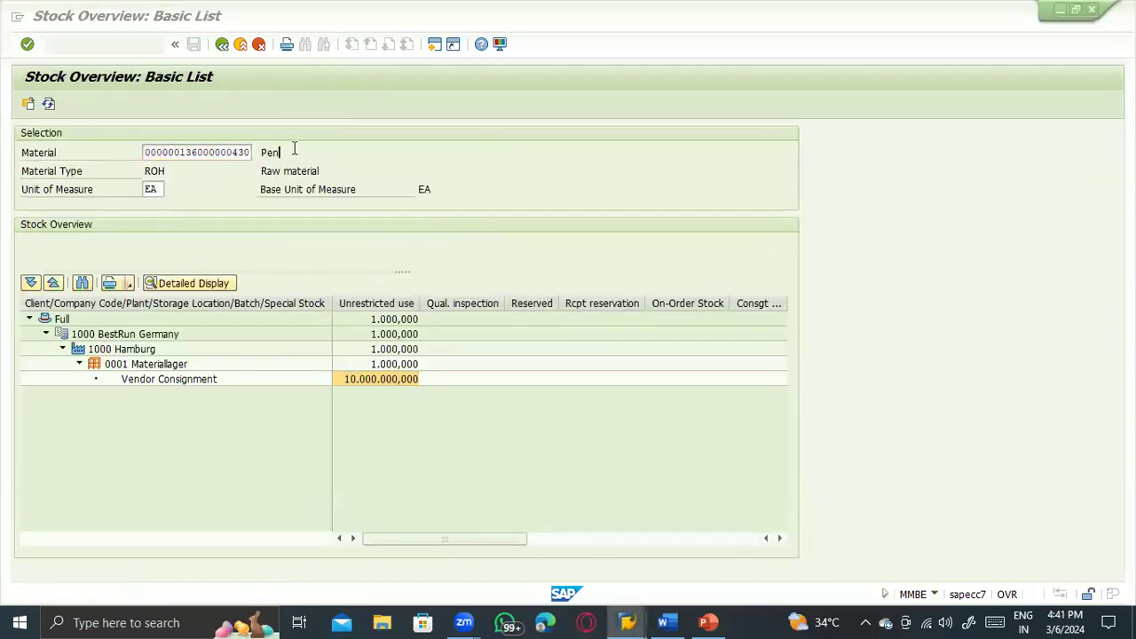
{"action": "key", "text": "ctrl+v"}
{"action": "left_click", "coordinate": [188, 262]}
{"action": "type", "text": "1000"}
{"action": "key", "text": "Return"}
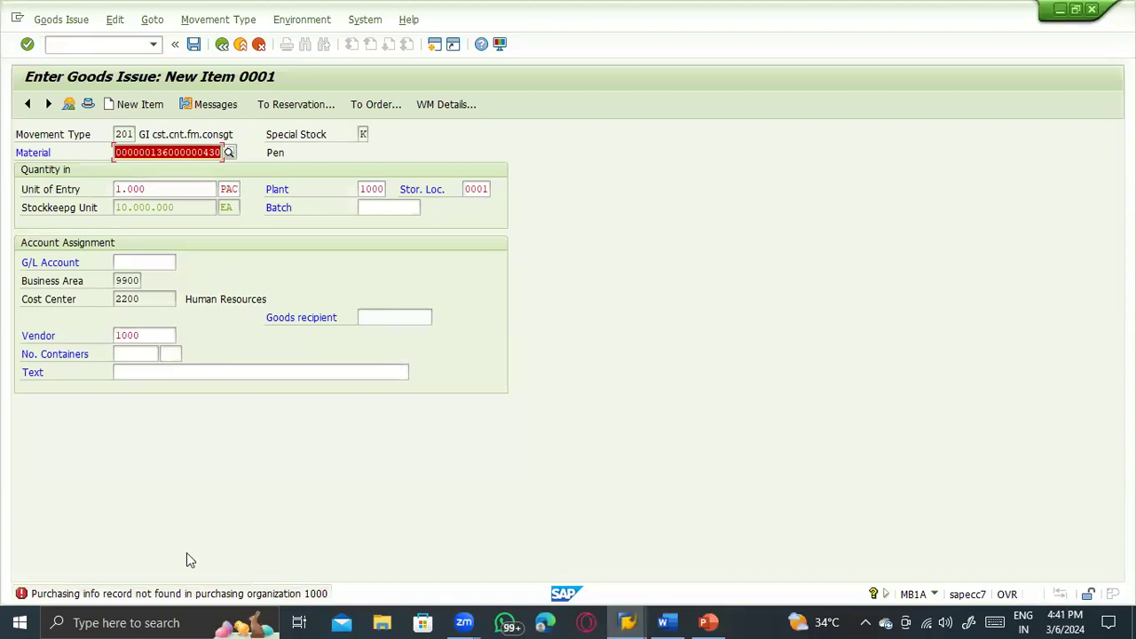
Step: Open transaction ME11 and check the vendor, material and purchasing organization proposed for the consignment info record
{"action": "left_click", "coordinate": [87, 46]}
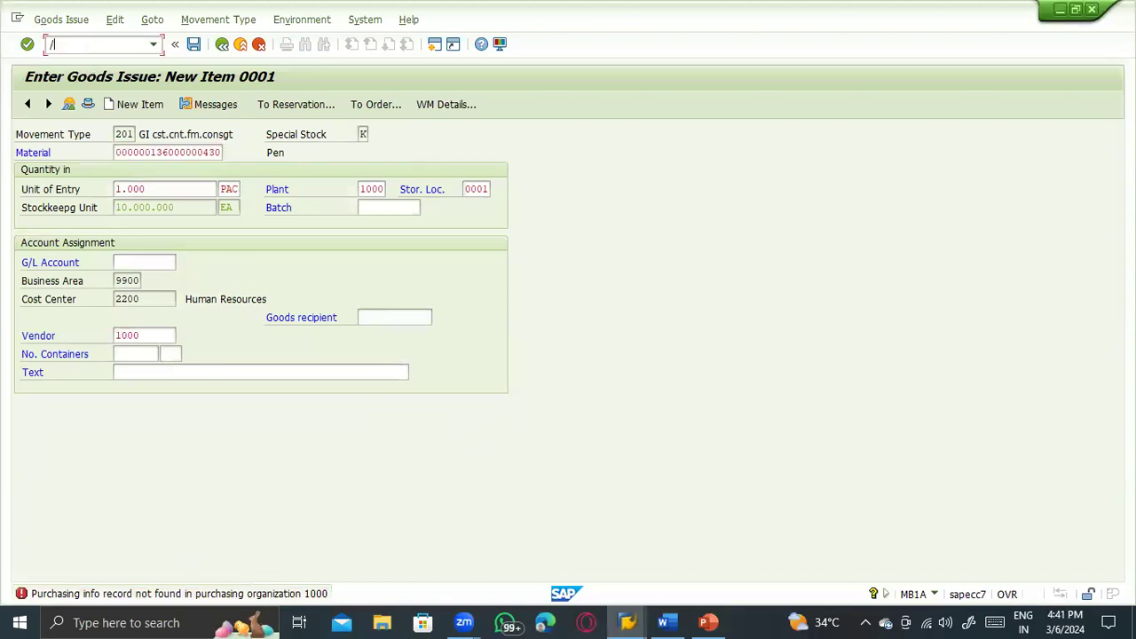
{"action": "type", "text": "/nme11"}
{"action": "key", "text": "Return"}
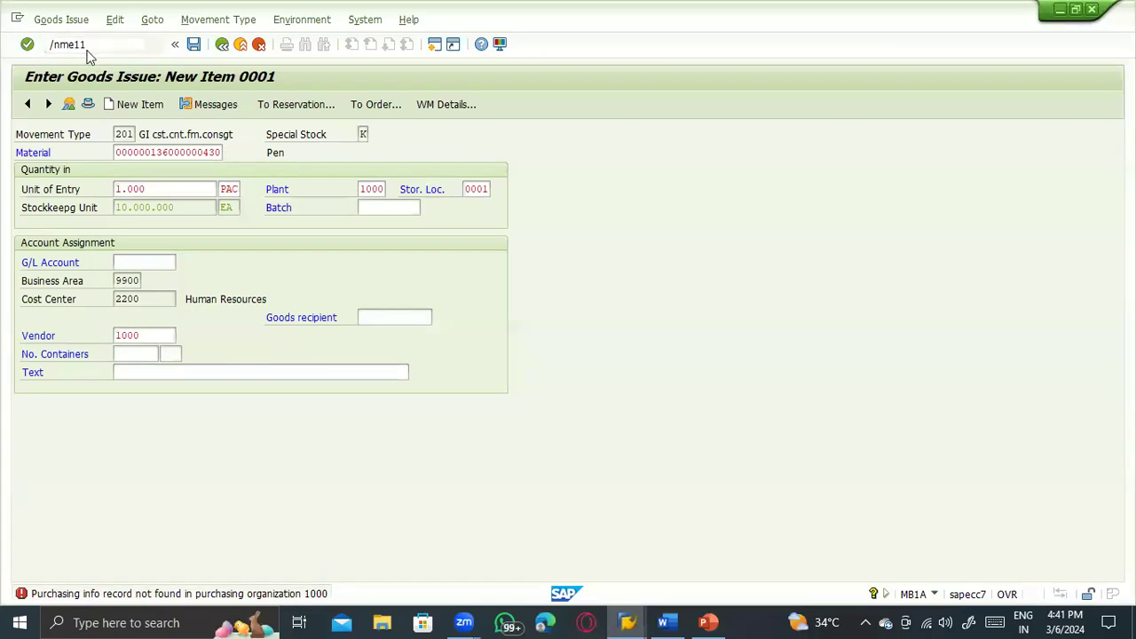
{"action": "key", "text": "Tab"}
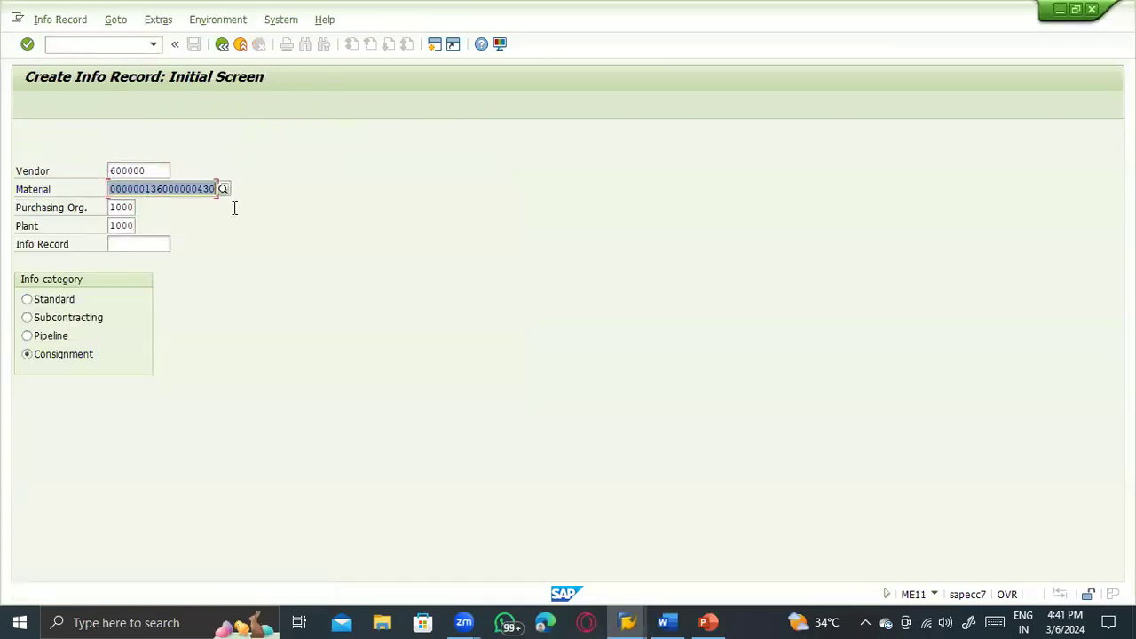
{"action": "left_click", "coordinate": [142, 171]}
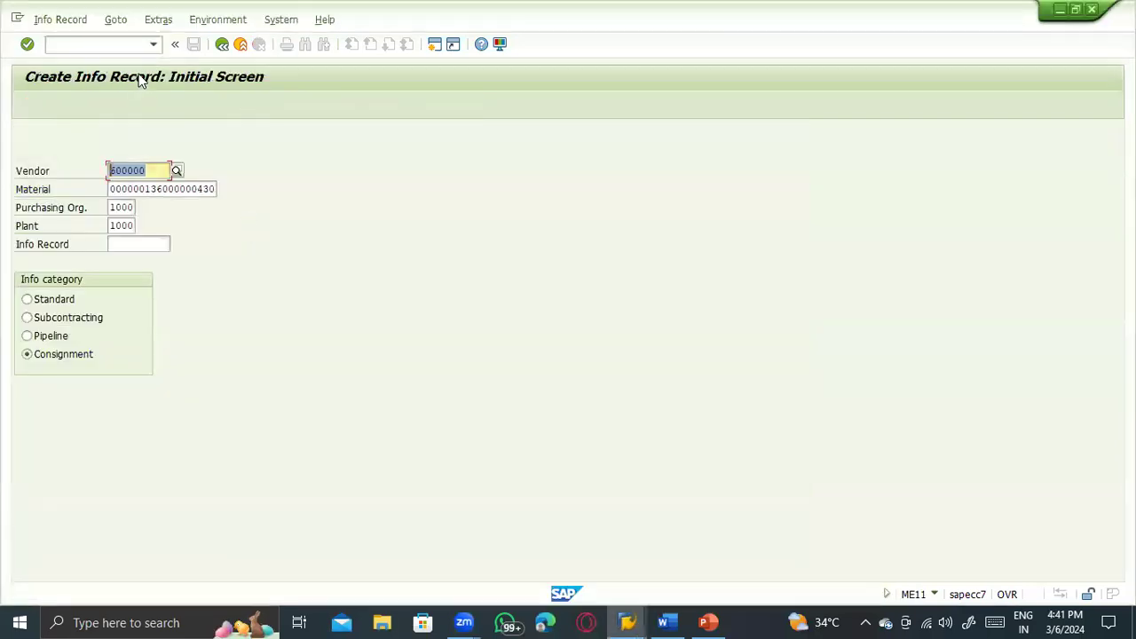
{"action": "left_click", "coordinate": [64, 44]}
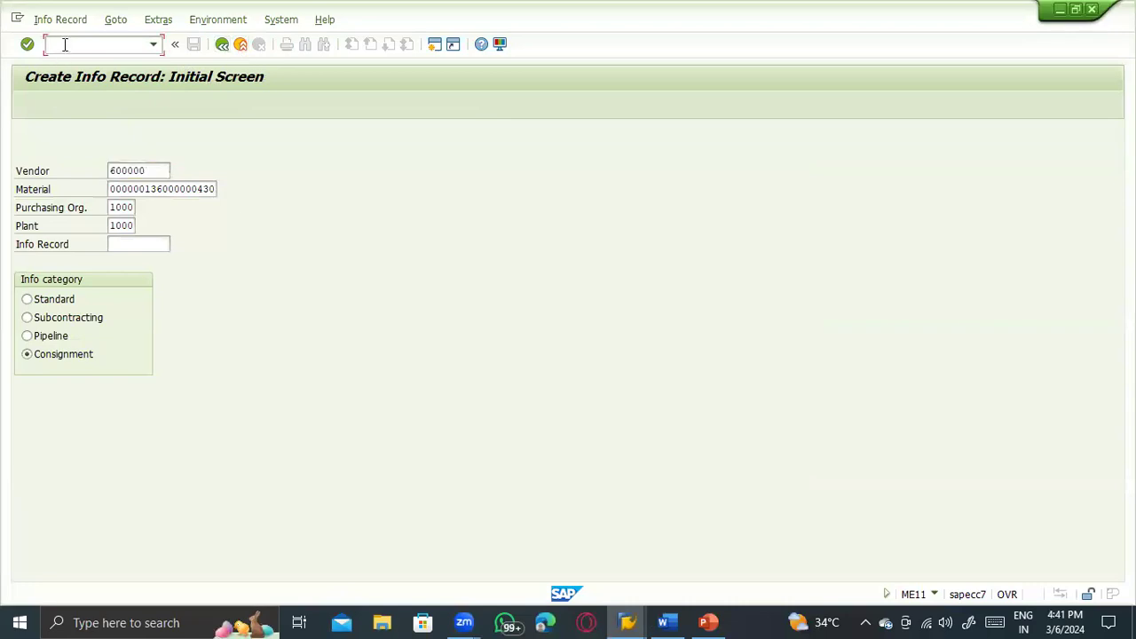
{"action": "key", "text": "Return"}
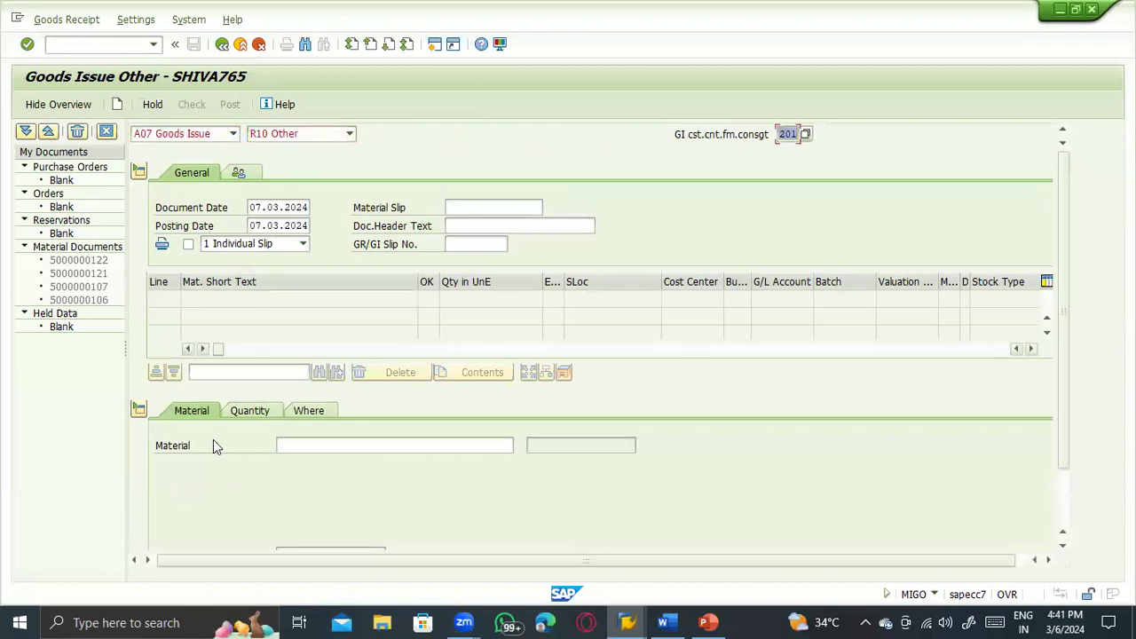
{"action": "left_click", "coordinate": [294, 445]}
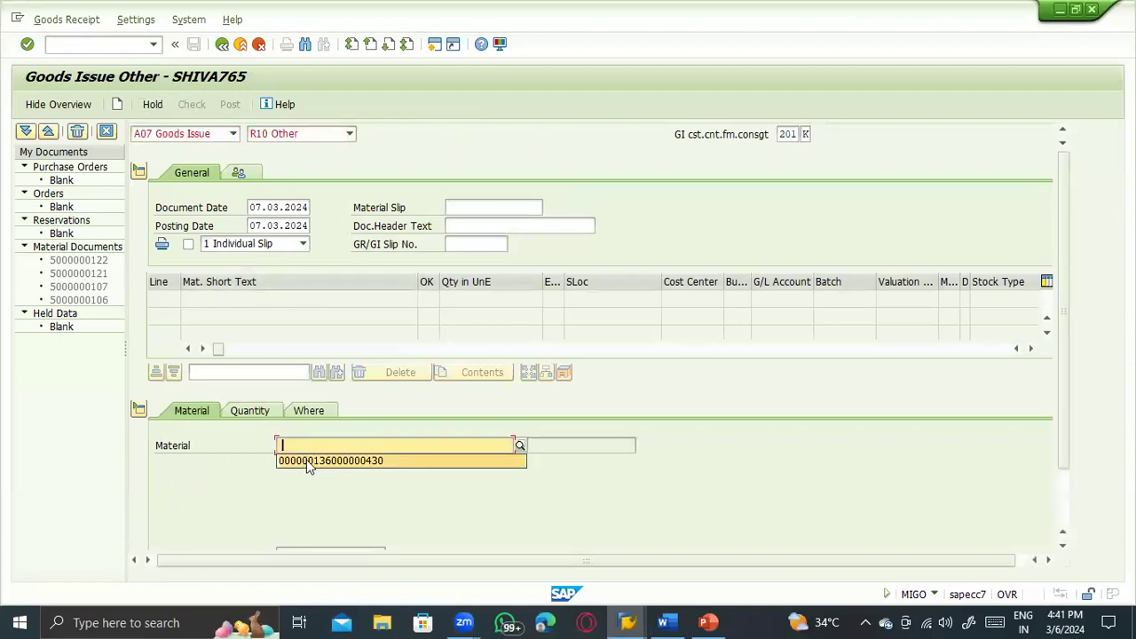
{"action": "left_click", "coordinate": [303, 461]}
{"action": "key", "text": "Return"}
{"action": "left_click", "coordinate": [265, 413]}
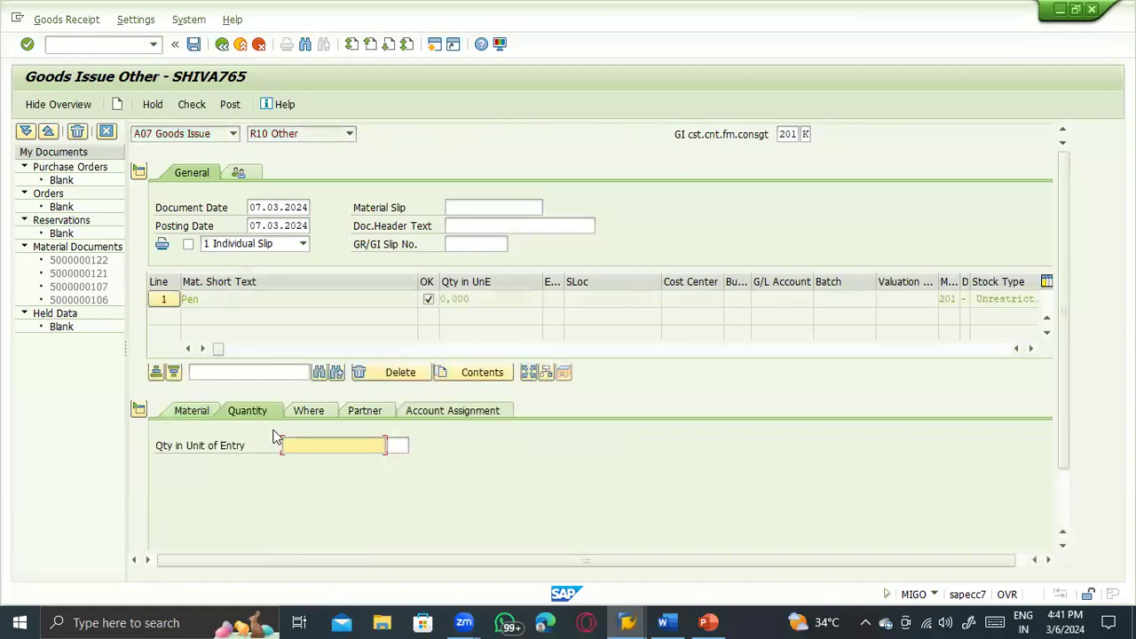
{"action": "left_click", "coordinate": [293, 446]}
{"action": "left_click", "coordinate": [303, 461]}
{"action": "left_click", "coordinate": [308, 410]}
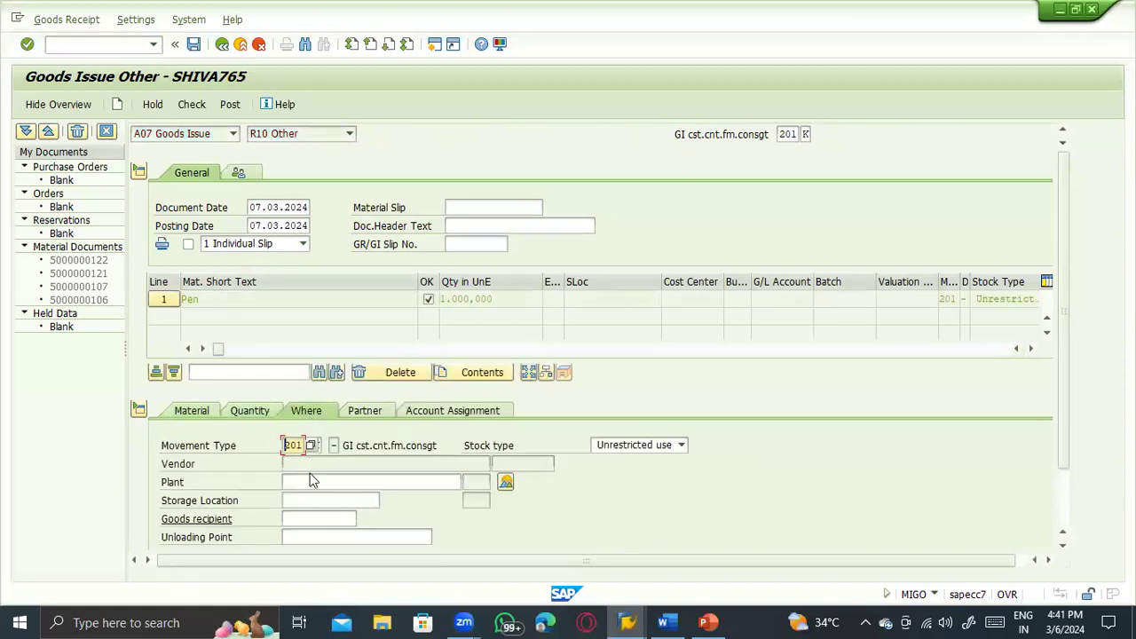
Step: Set the pen item's plant to 1000 and storage location to 0001, and fill in the suggested goods recipient
{"action": "left_click", "coordinate": [310, 480]}
{"action": "left_click", "coordinate": [319, 493]}
{"action": "left_click", "coordinate": [322, 501]}
{"action": "left_click", "coordinate": [319, 515]}
{"action": "left_click", "coordinate": [318, 517]}
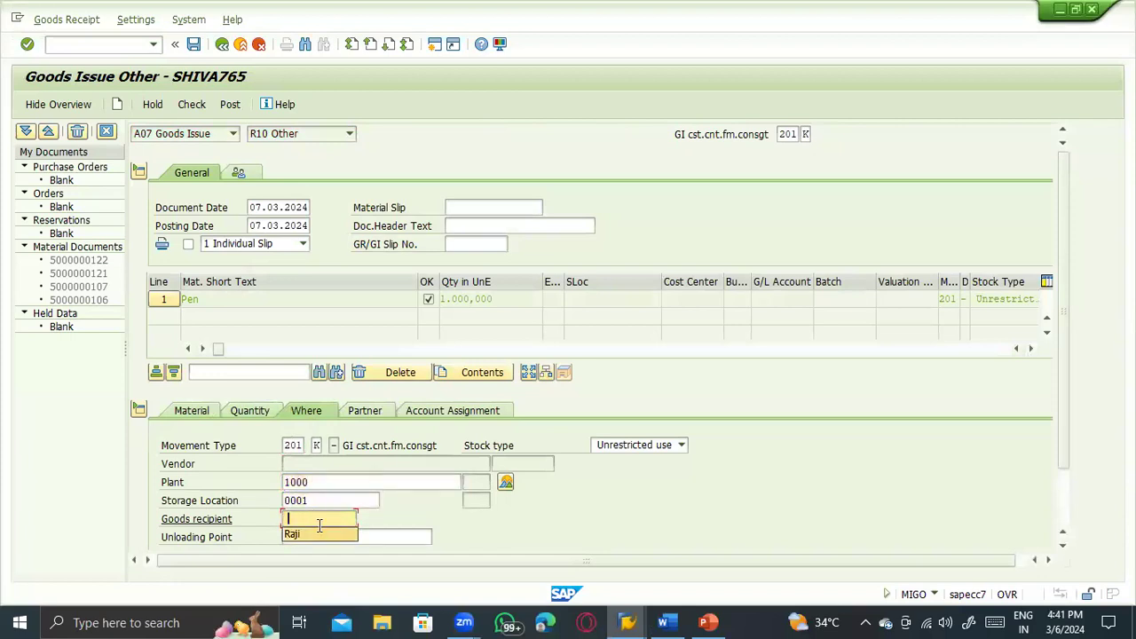
{"action": "left_click", "coordinate": [317, 530]}
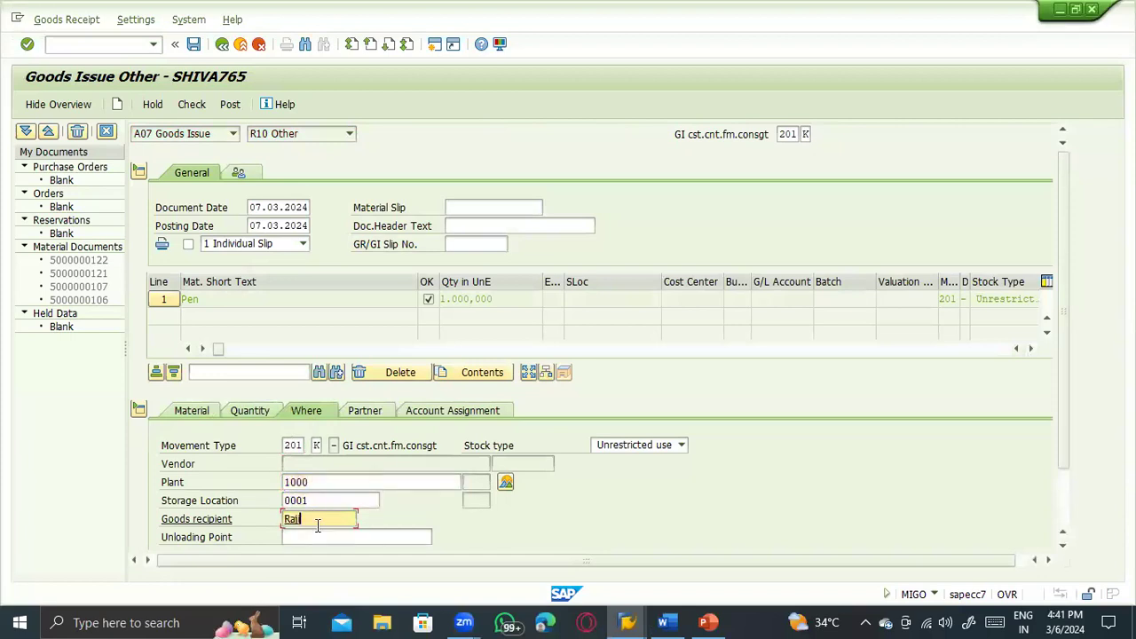
Step: Look up the pen's consignment info record in the ME12 session and copy its vendor number, 600000
{"action": "left_click", "coordinate": [365, 411]}
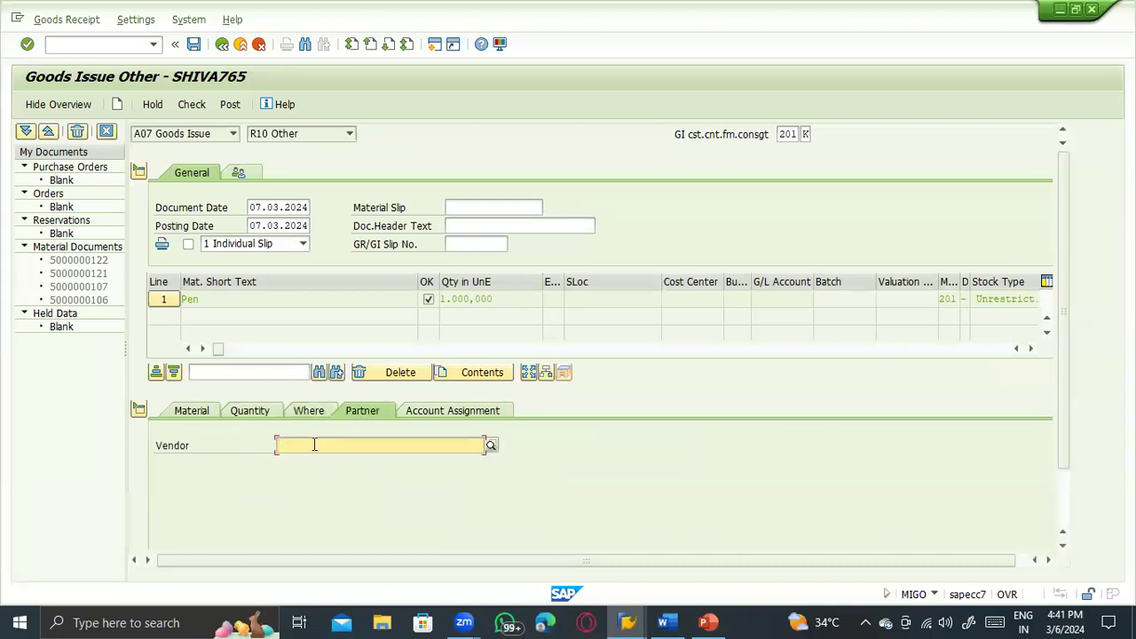
{"action": "type", "text": "60000"}
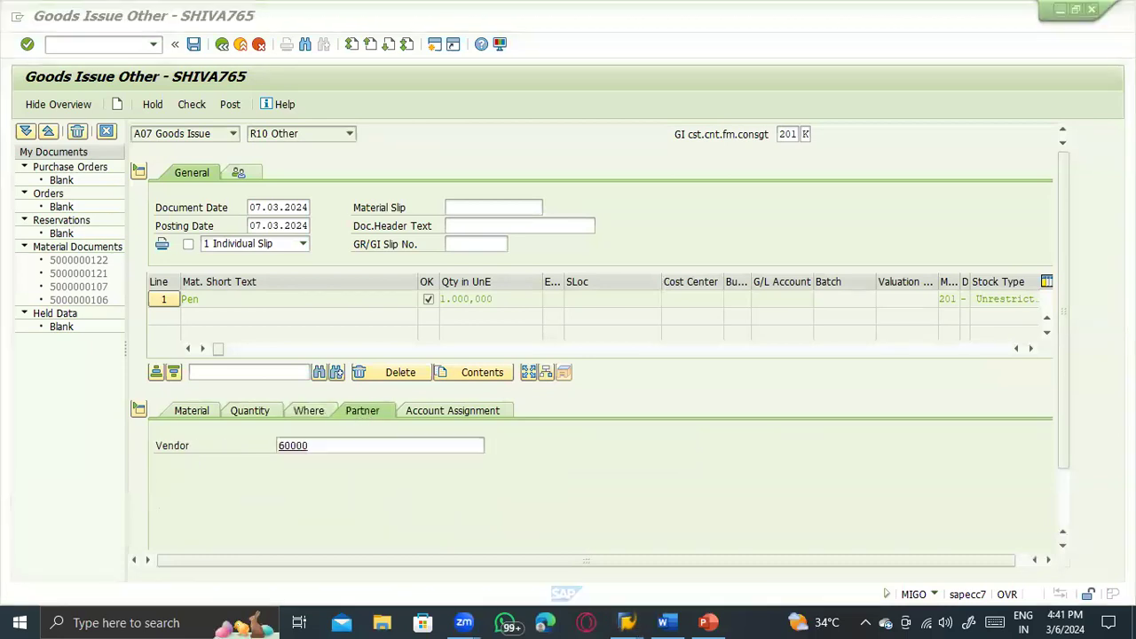
{"action": "key", "text": "alt+Tab"}
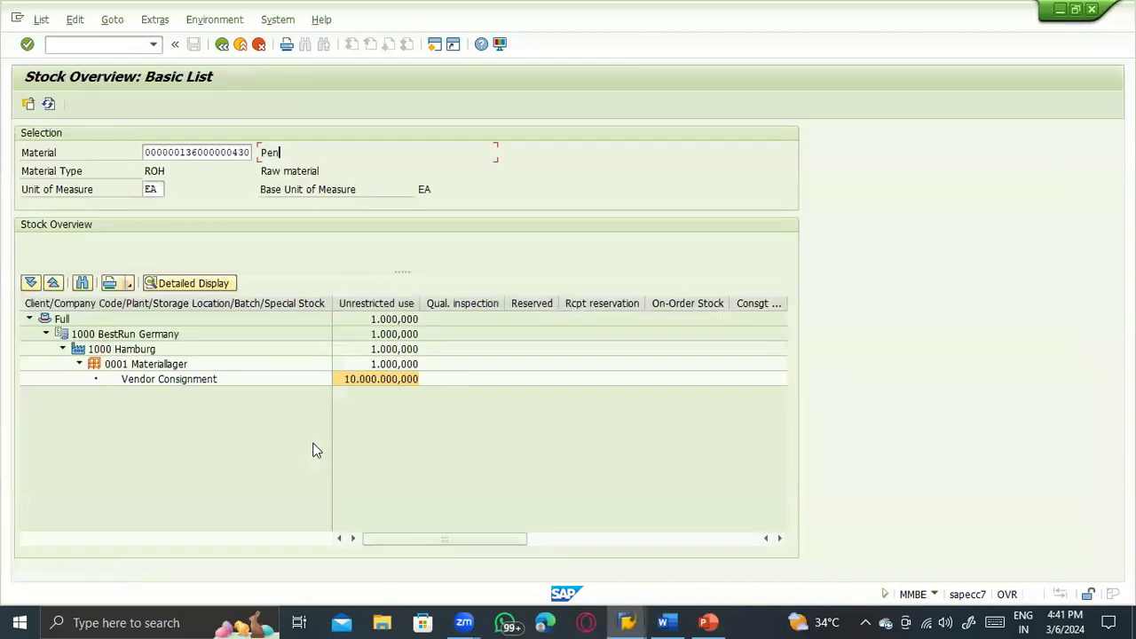
{"action": "key", "text": "alt+Tab"}
{"action": "key", "text": "Tab"}
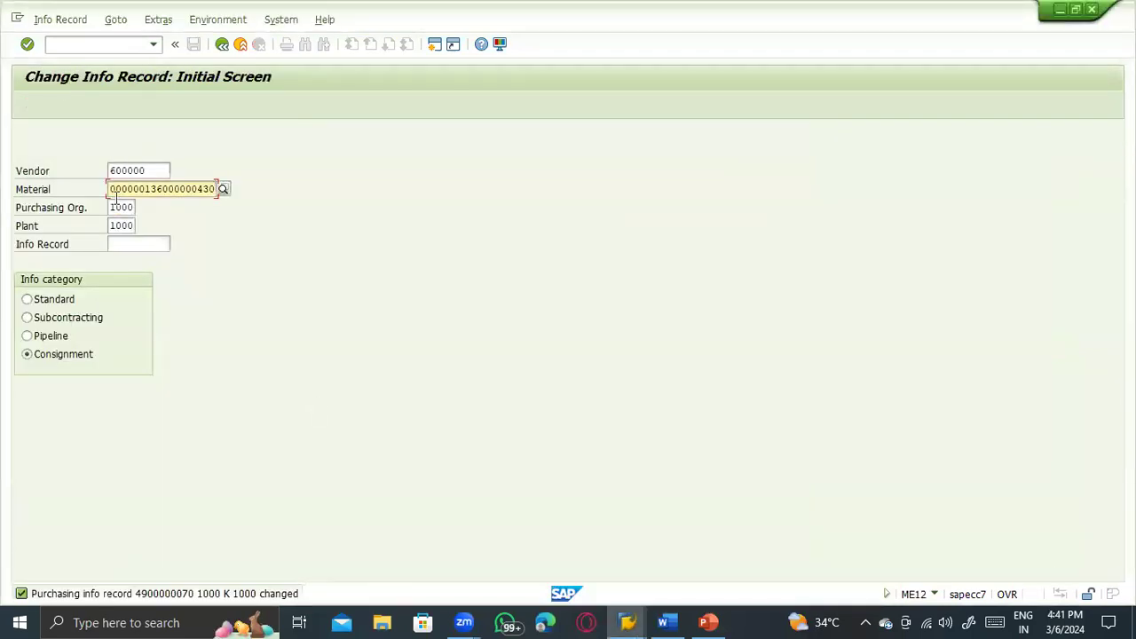
{"action": "left_click_drag", "start_coordinate": [146, 168], "coordinate": [78, 165]}
{"action": "key", "text": "ctrl+c"}
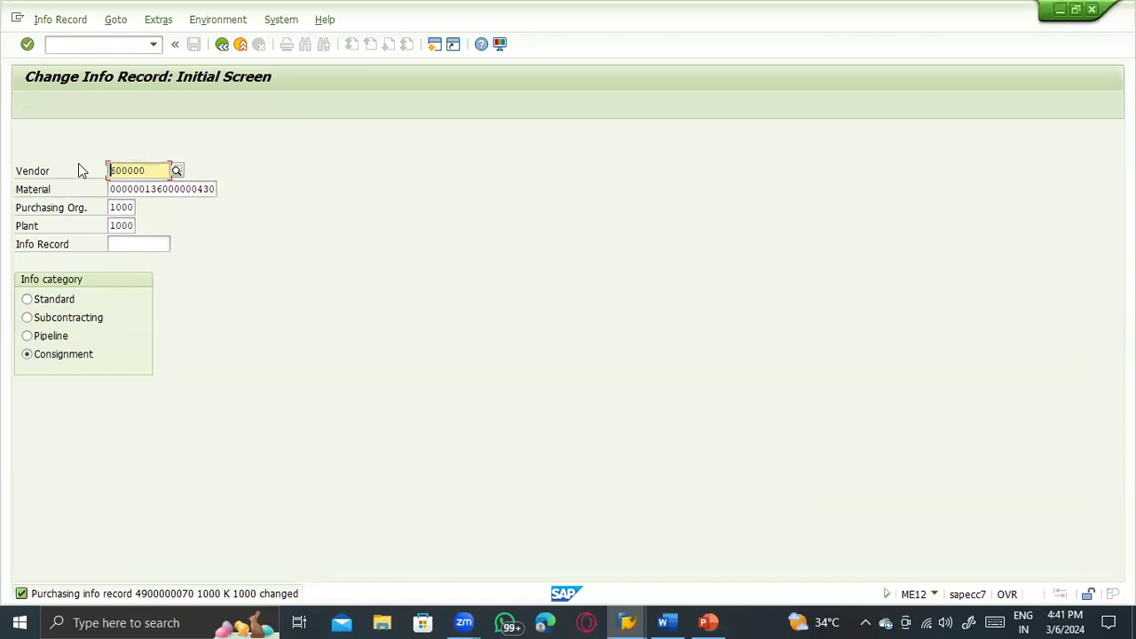
Step: Replace the pen item's vendor in the goods issue with the copied number 600000
{"action": "key", "text": "alt+Tab"}
{"action": "key", "text": "alt+Tab"}
{"action": "left_click", "coordinate": [327, 444]}
{"action": "left_click_drag", "start_coordinate": [327, 444], "coordinate": [180, 453]}
{"action": "key", "text": "ctrl+v"}
{"action": "key", "text": "Return"}
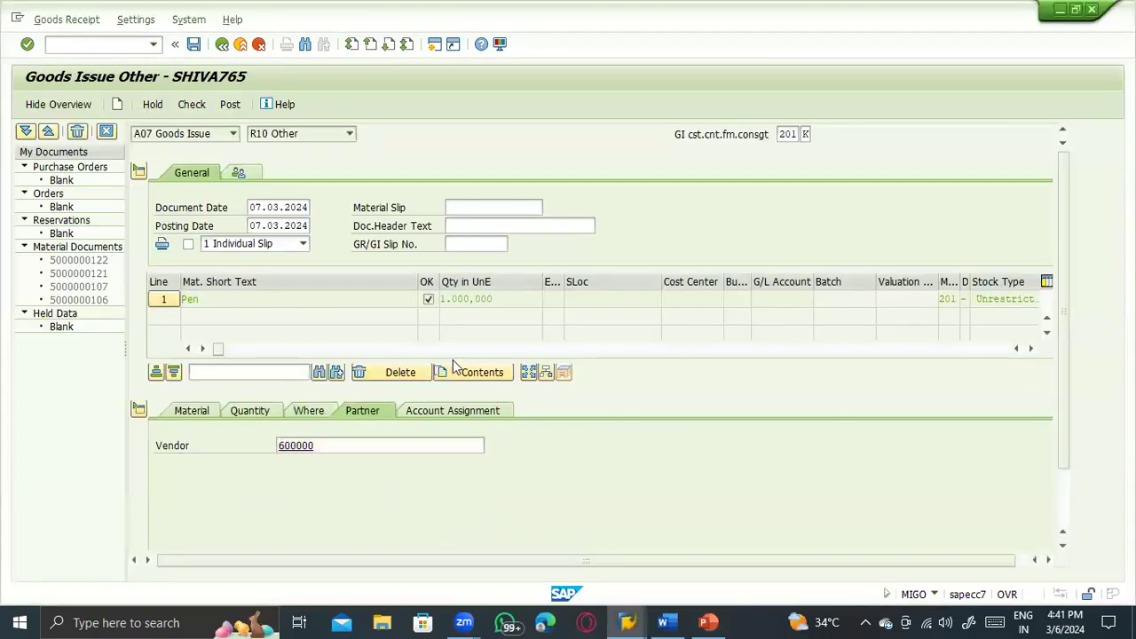
Step: Assign cost center 2200 to the pen item and check the goods issue document
{"action": "left_click", "coordinate": [450, 410]}
{"action": "left_click", "coordinate": [277, 482]}
{"action": "left_click", "coordinate": [279, 498]}
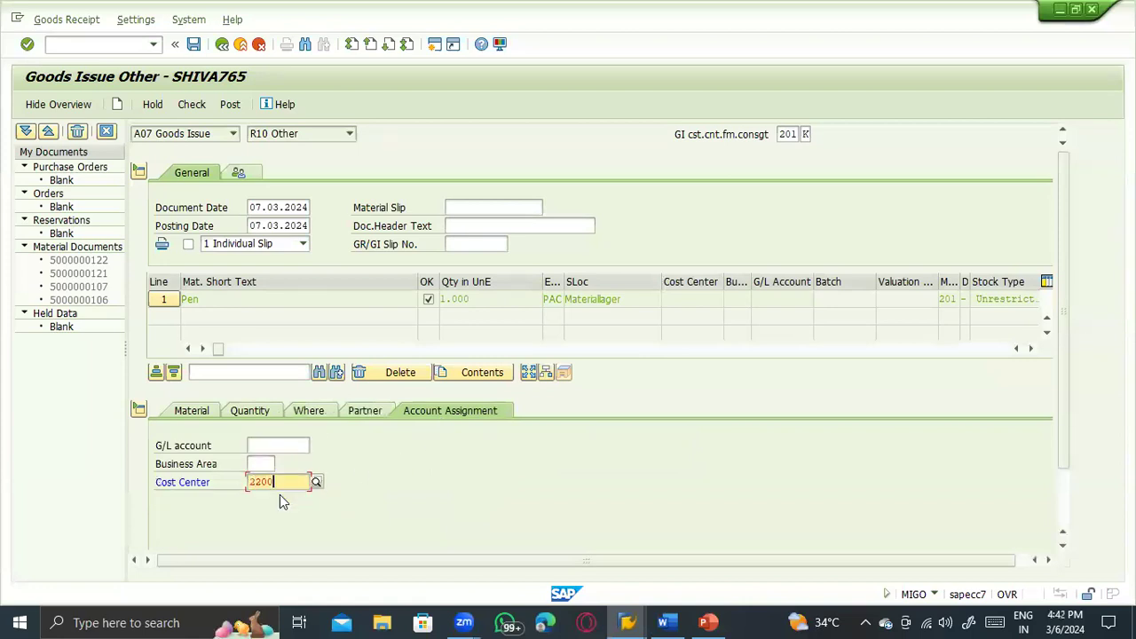
{"action": "key", "text": "Return"}
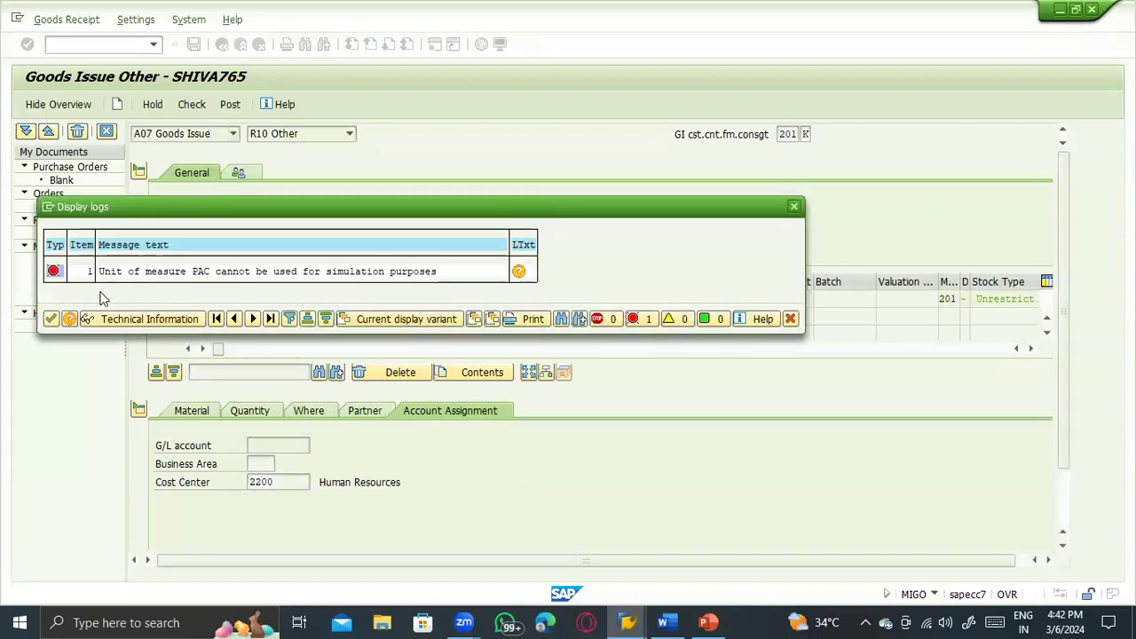
Step: Set the pen item's unit of entry to EA and try again to check and post the goods issue
{"action": "left_click", "coordinate": [51, 319]}
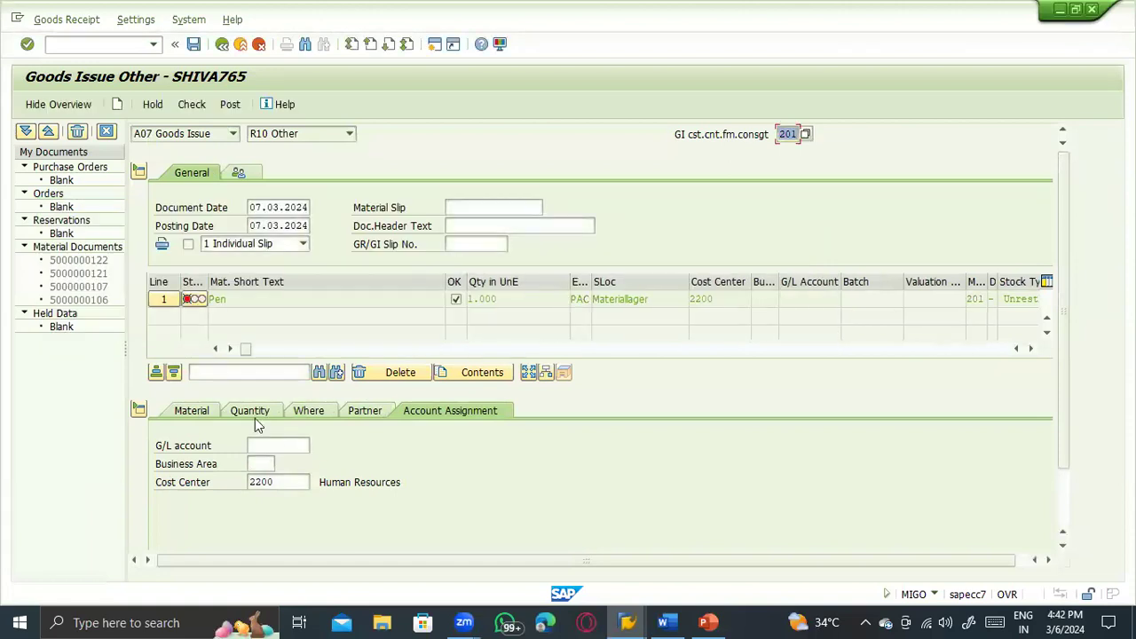
{"action": "left_click", "coordinate": [253, 413]}
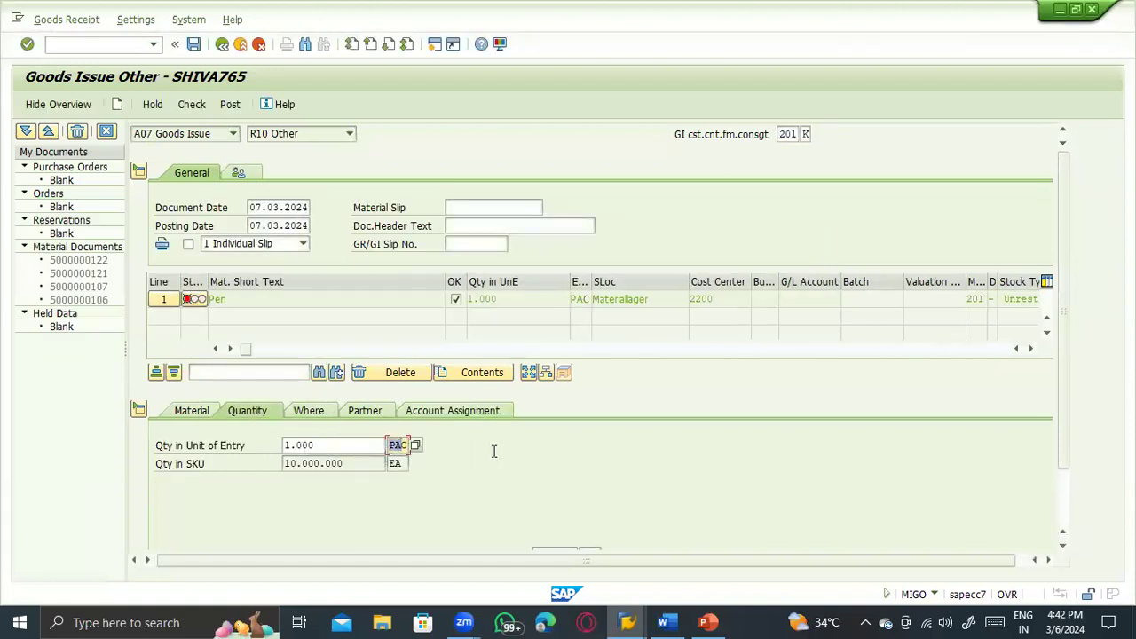
{"action": "type", "text": "ea"}
{"action": "key", "text": "Return"}
{"action": "left_click", "coordinate": [194, 105]}
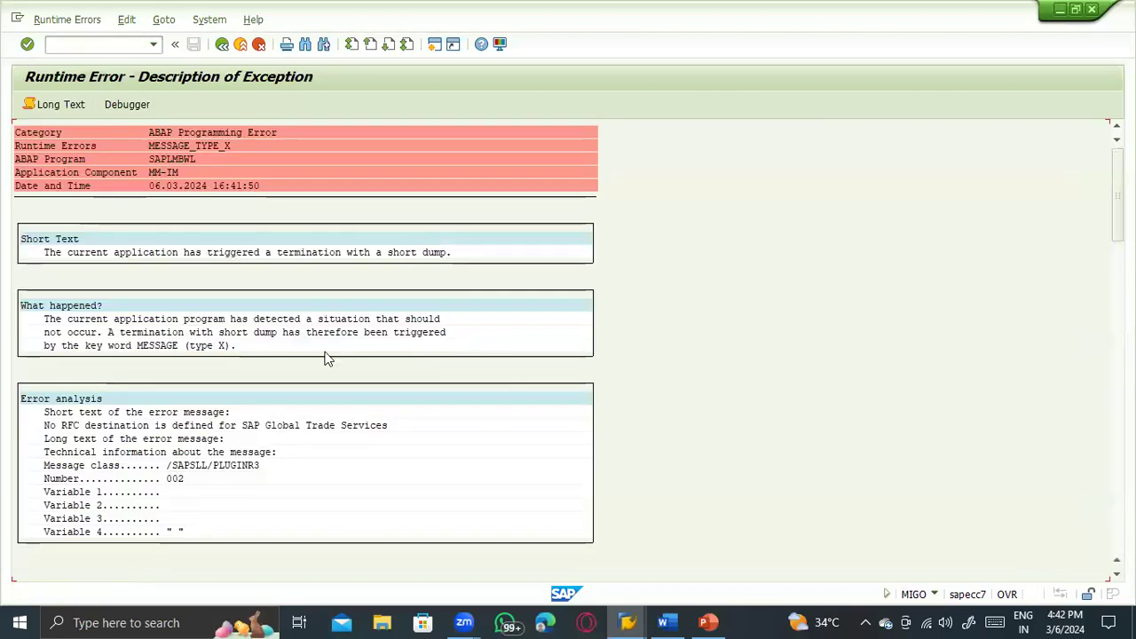
Step: Start a goods issue in transaction MB1A for movement type 201, special stock K, plant 1000 and storage location 0001
{"action": "left_click", "coordinate": [96, 45]}
{"action": "type", "text": "/nmb1a"}
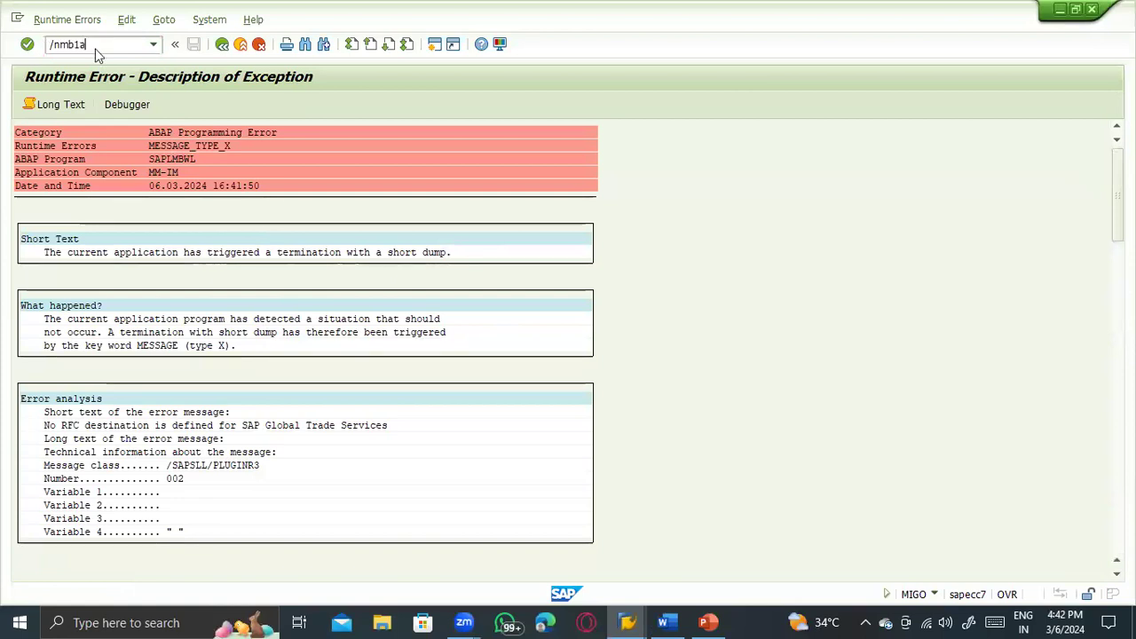
{"action": "key", "text": "Return"}
{"action": "left_click", "coordinate": [395, 245]}
{"action": "type", "text": "K"}
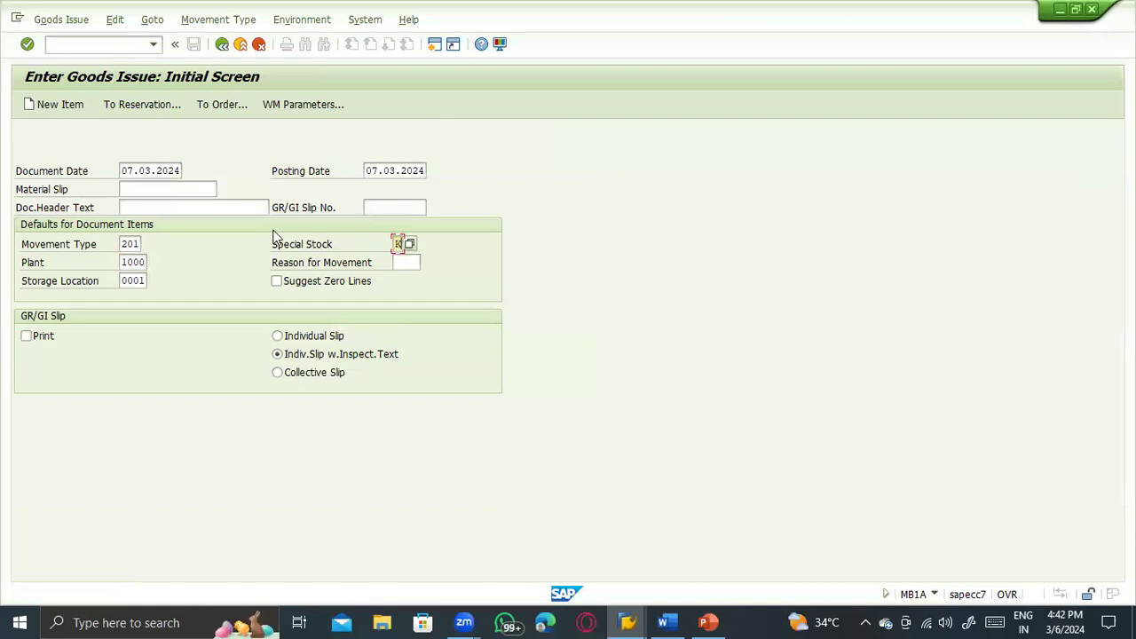
{"action": "key", "text": "Return"}
Step: Set the goods issue's cost center to 2200 and its vendor to 600000
{"action": "key", "text": "space"}
{"action": "left_click", "coordinate": [137, 217]}
{"action": "left_click", "coordinate": [133, 205]}
{"action": "key", "text": "space"}
{"action": "left_click", "coordinate": [132, 222]}
{"action": "left_click_drag", "start_coordinate": [148, 215], "coordinate": [53, 221]}
{"action": "type", "text": "600000"}
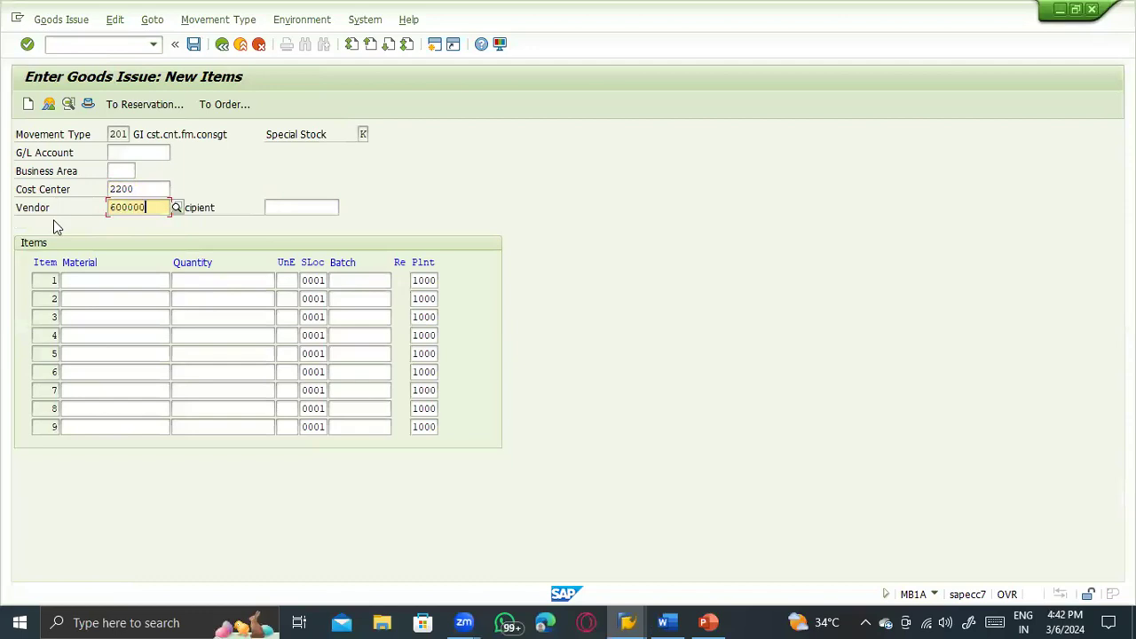
{"action": "left_click", "coordinate": [85, 280]}
{"action": "key", "text": "space"}
{"action": "left_click", "coordinate": [95, 299]}
{"action": "left_click", "coordinate": [220, 281]}
{"action": "key", "text": "space"}
{"action": "left_click", "coordinate": [224, 303]}
{"action": "key", "text": "Tab"}
{"action": "type", "text": "E"}
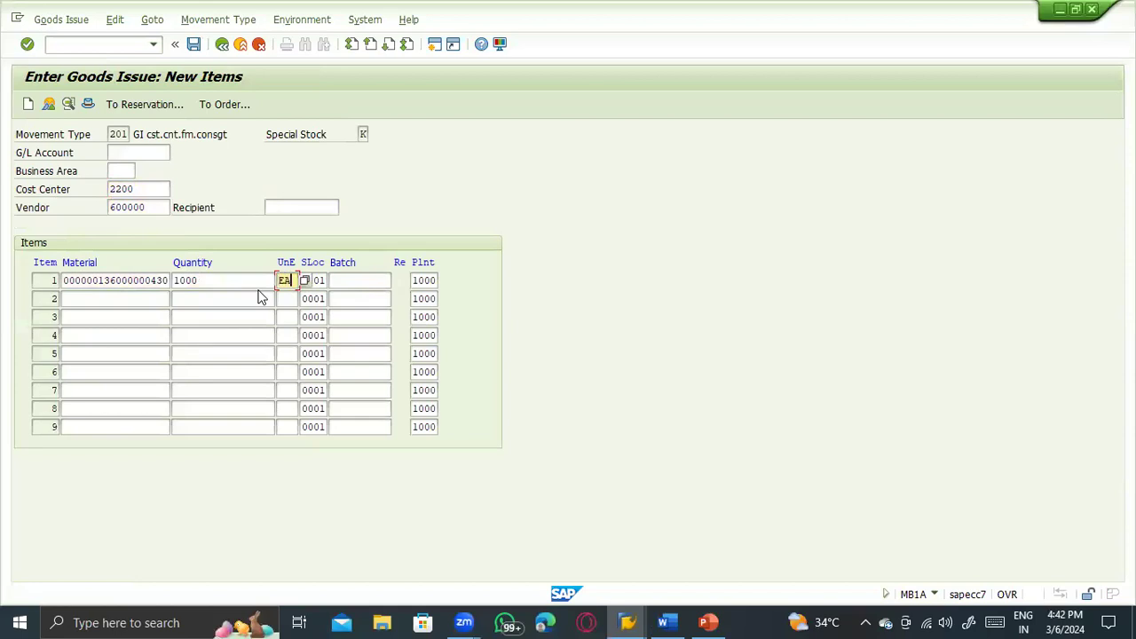
{"action": "key", "text": "Return"}
Step: Try to save the MB1A goods issue and read the details of the status message
{"action": "key", "text": "ctrl+s"}
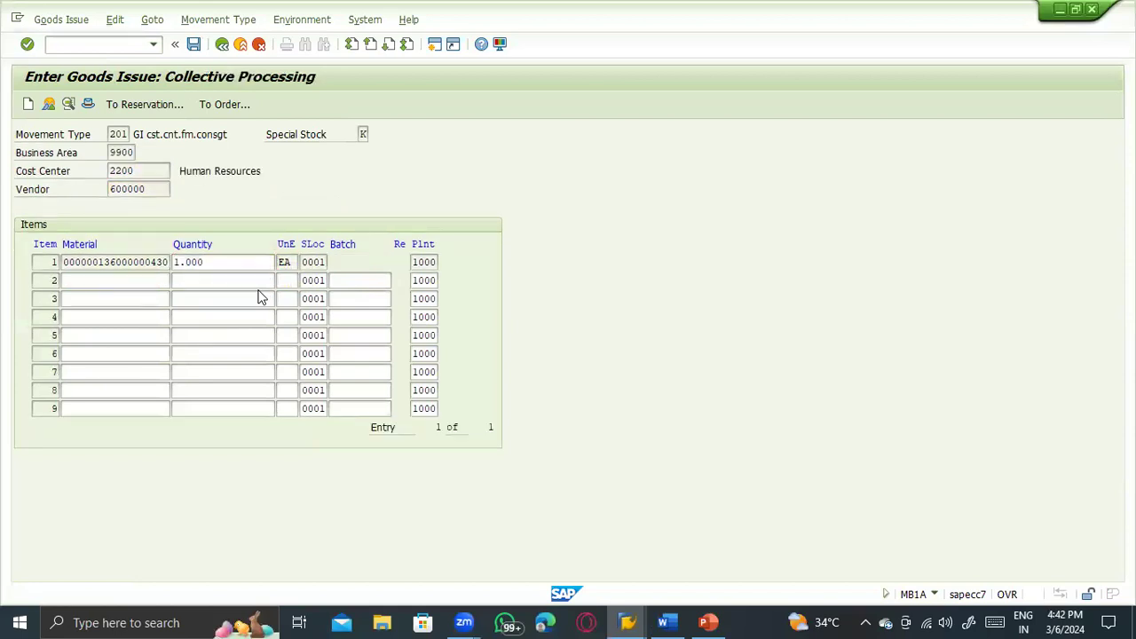
{"action": "left_click", "coordinate": [274, 592]}
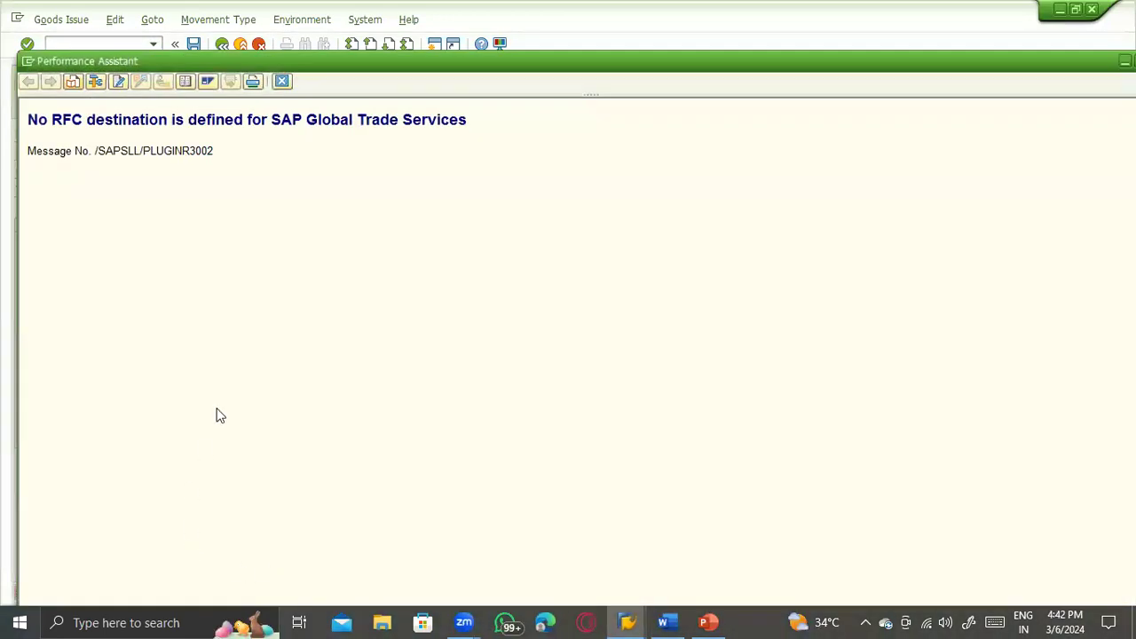
{"action": "left_click", "coordinate": [281, 80]}
{"action": "key", "text": "Return"}
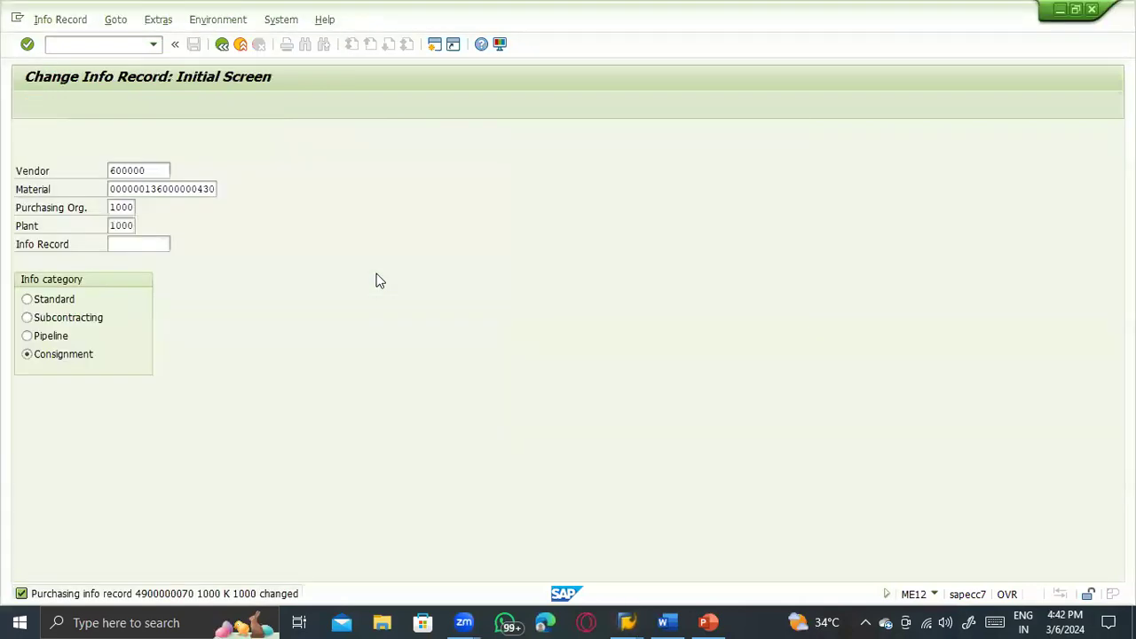
Step: Start transaction MIGO in the ME12 session and select Goods Issue as the action
{"action": "left_click", "coordinate": [120, 41]}
{"action": "type", "text": "/nmigo"}
{"action": "key", "text": "Return"}
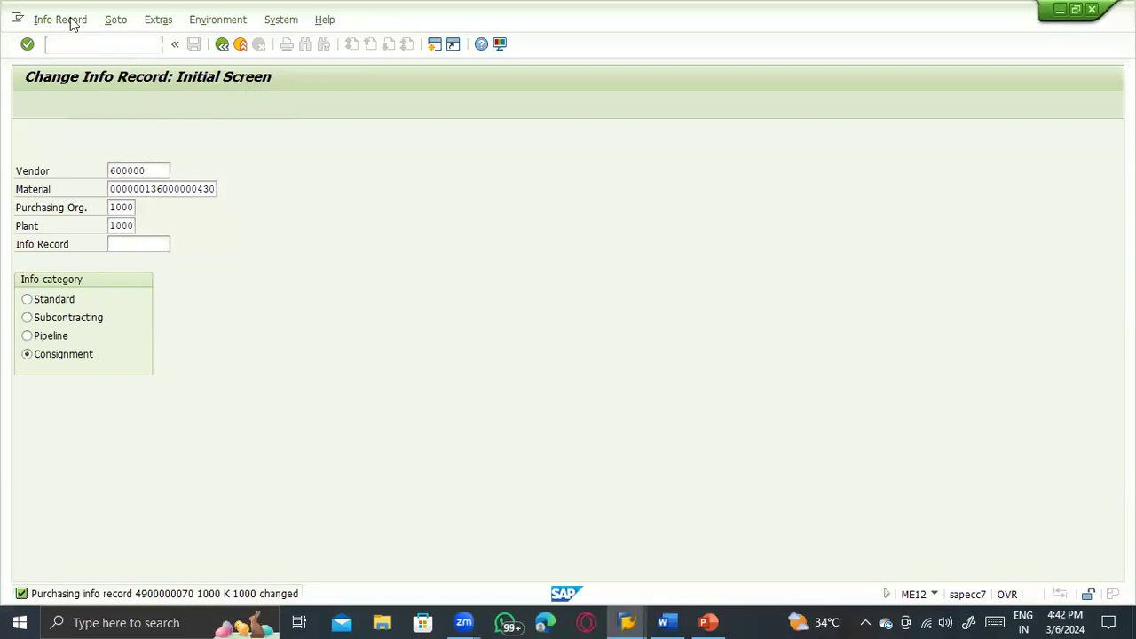
{"action": "left_click", "coordinate": [232, 133]}
{"action": "left_click", "coordinate": [260, 170]}
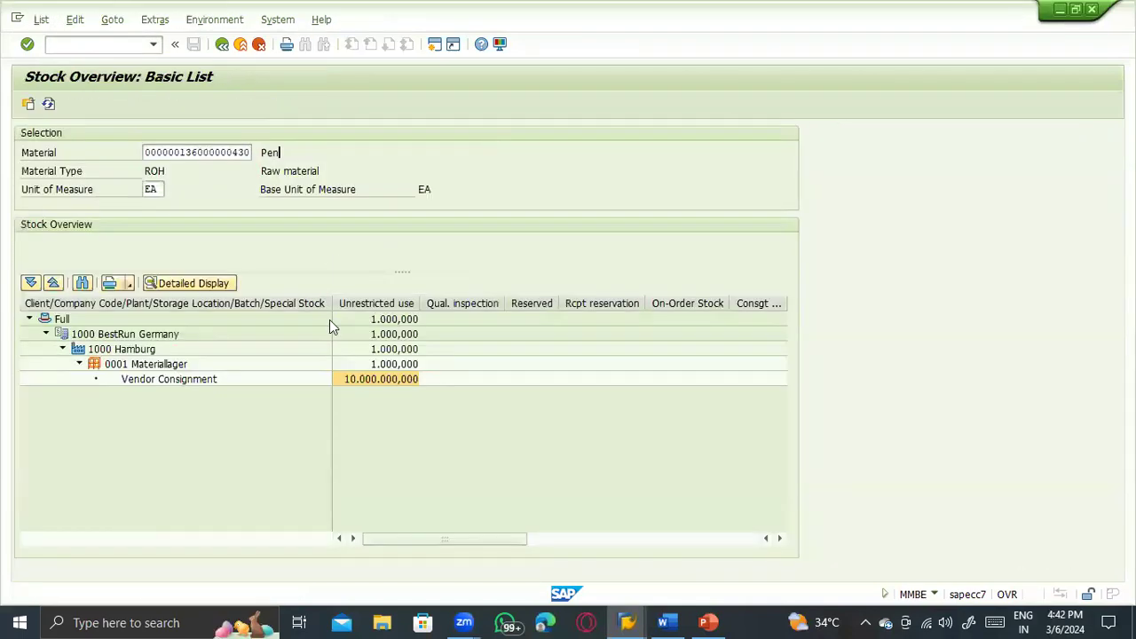
{"action": "key", "text": "alt+Tab"}
{"action": "key", "text": "Tab"}
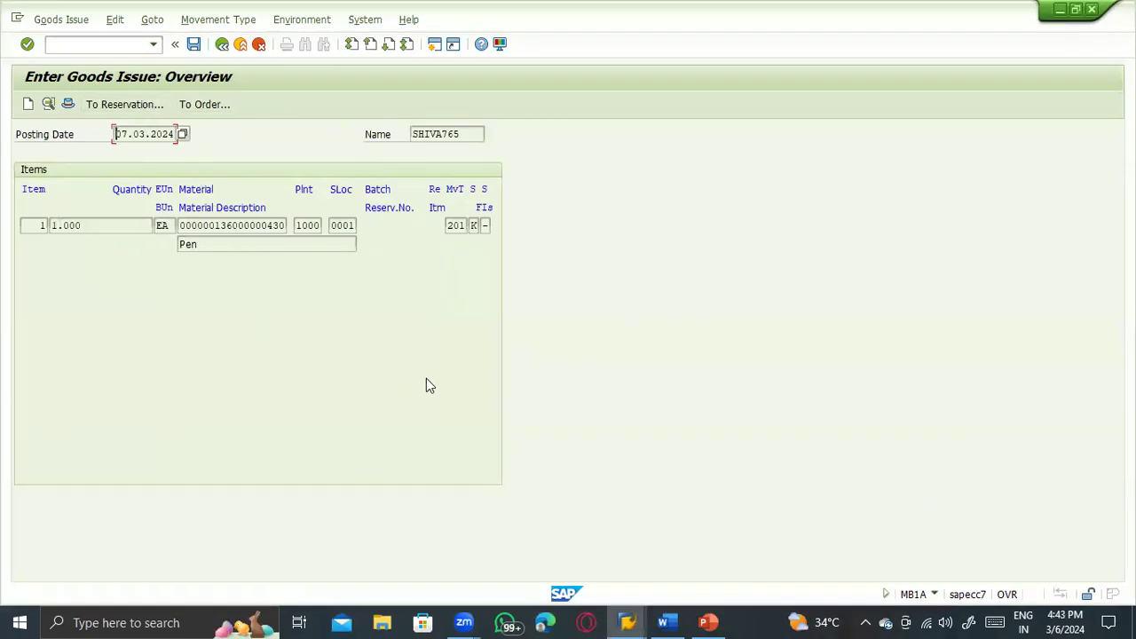
{"action": "key", "text": "alt+Tab"}
{"action": "key", "text": "alt+Tab"}
{"action": "key", "text": "alt+Tab"}
{"action": "key", "text": "alt+Tab"}
{"action": "key", "text": "alt+Tab"}
{"action": "key", "text": "alt+Tab"}
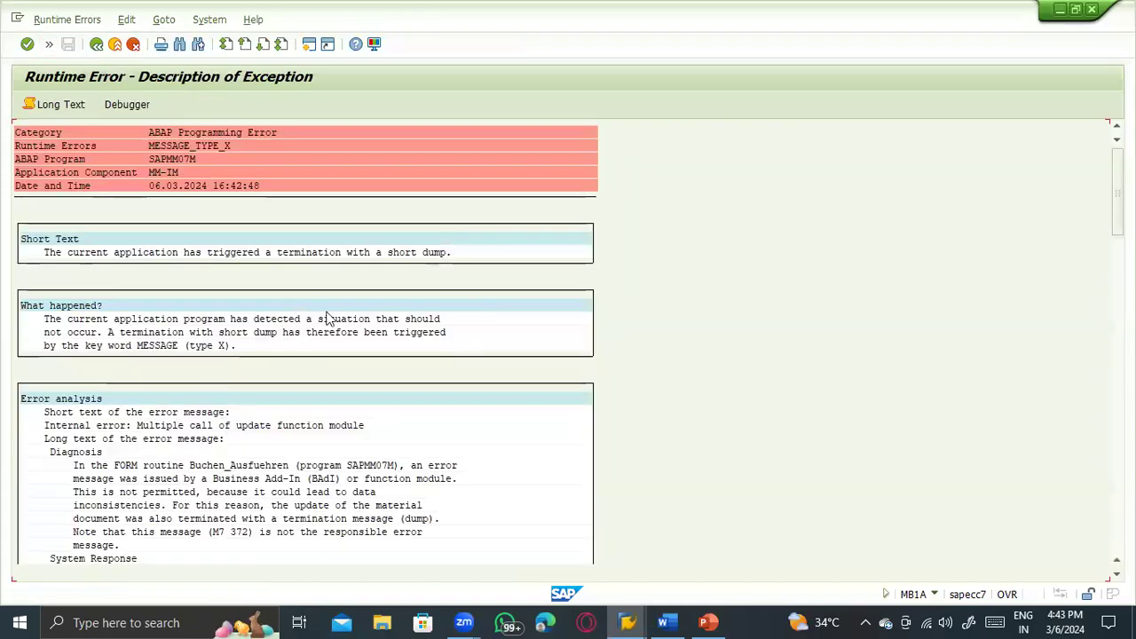
Step: Exit the runtime error screen in the MB1A session and return to the MIGO goods issue session
{"action": "left_click", "coordinate": [179, 44]}
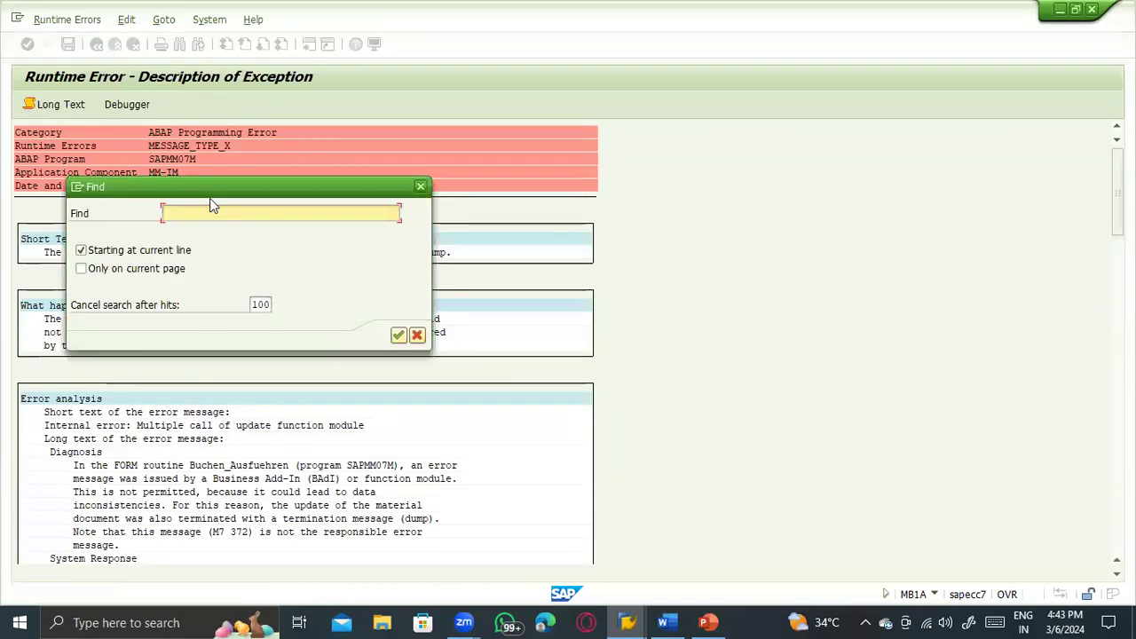
{"action": "key", "text": "Escape"}
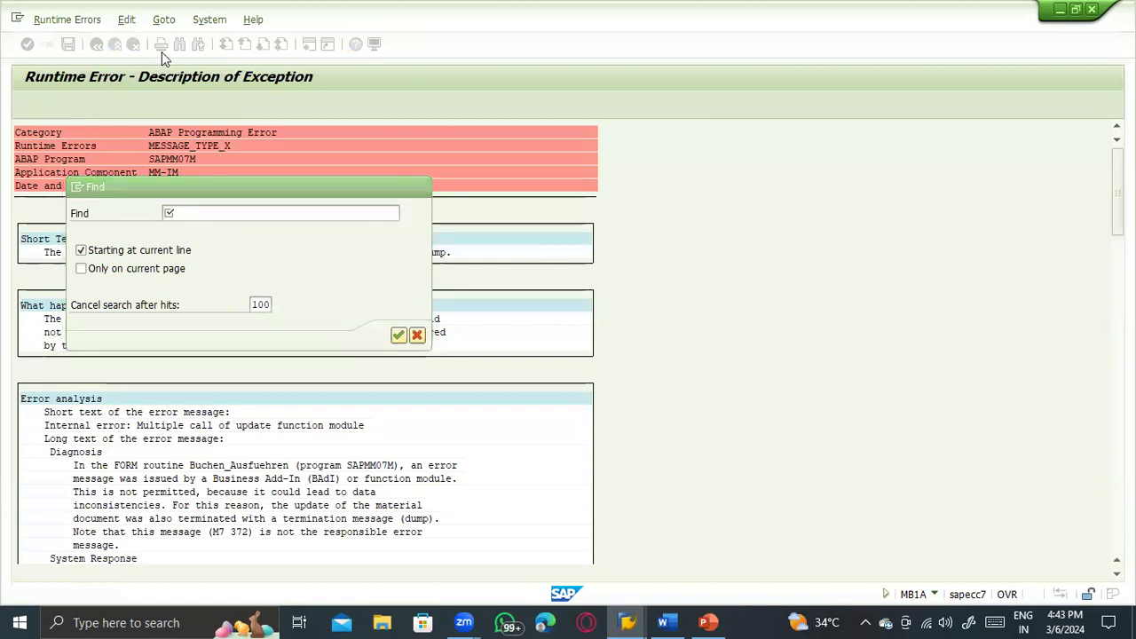
{"action": "left_click", "coordinate": [118, 47]}
{"action": "left_click", "coordinate": [115, 45]}
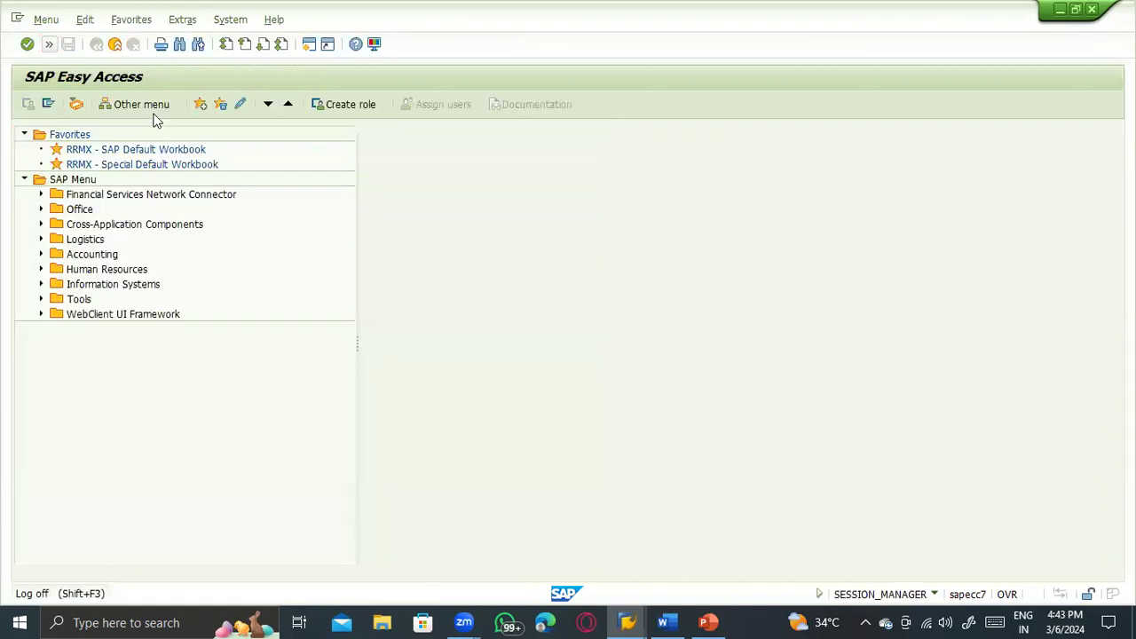
{"action": "left_click", "coordinate": [241, 45]}
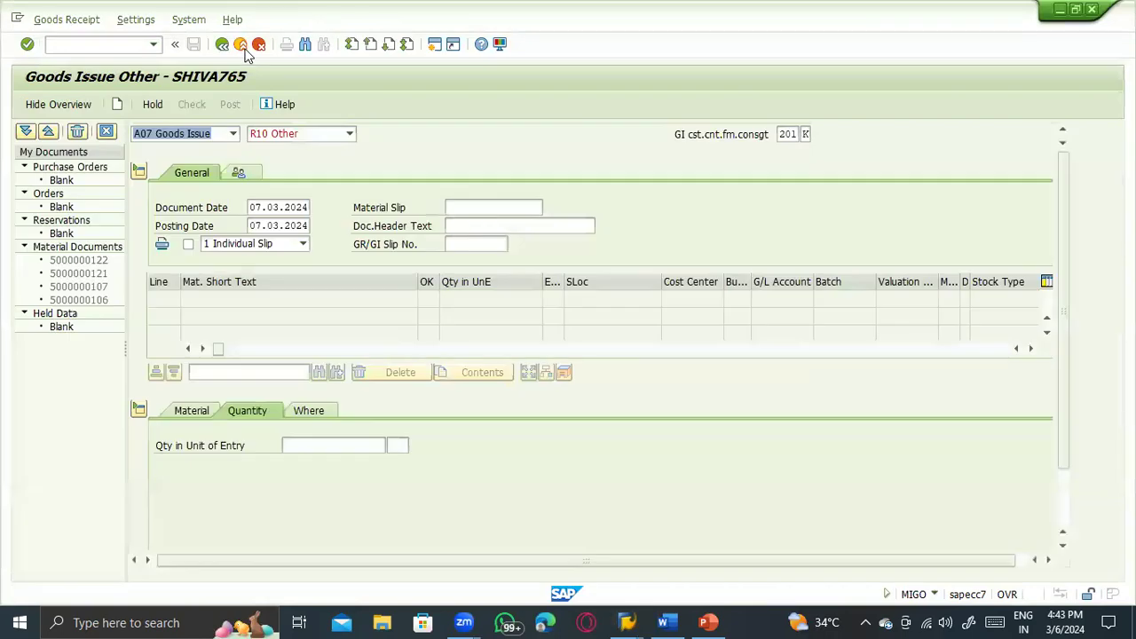
{"action": "left_click", "coordinate": [330, 446]}
{"action": "left_click", "coordinate": [329, 461]}
{"action": "key", "text": "Return"}
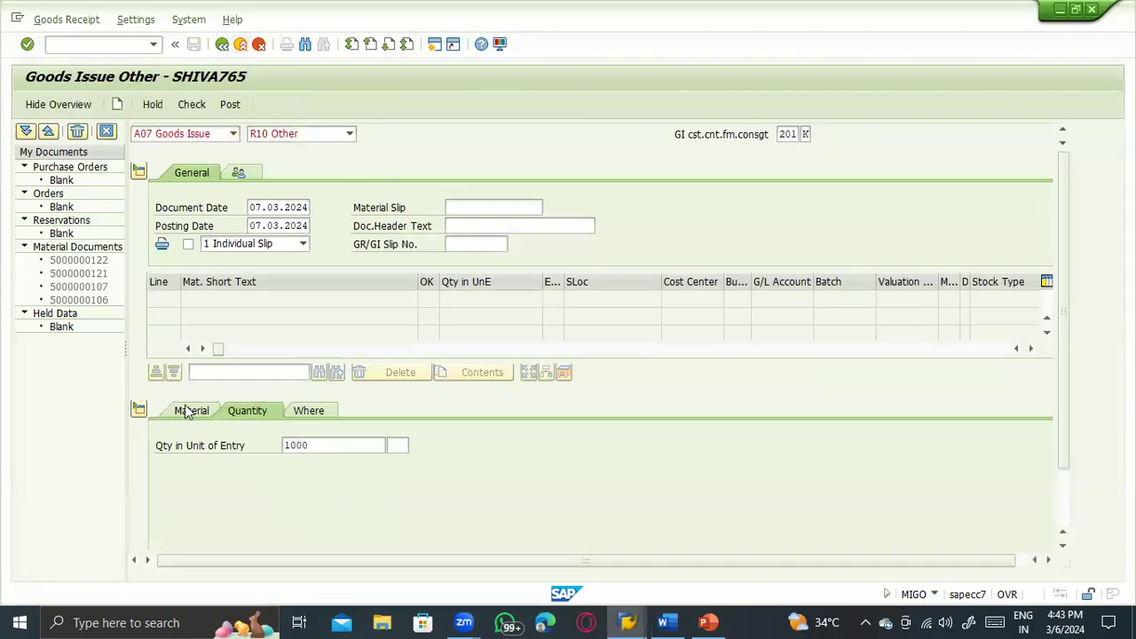
{"action": "left_click", "coordinate": [303, 450]}
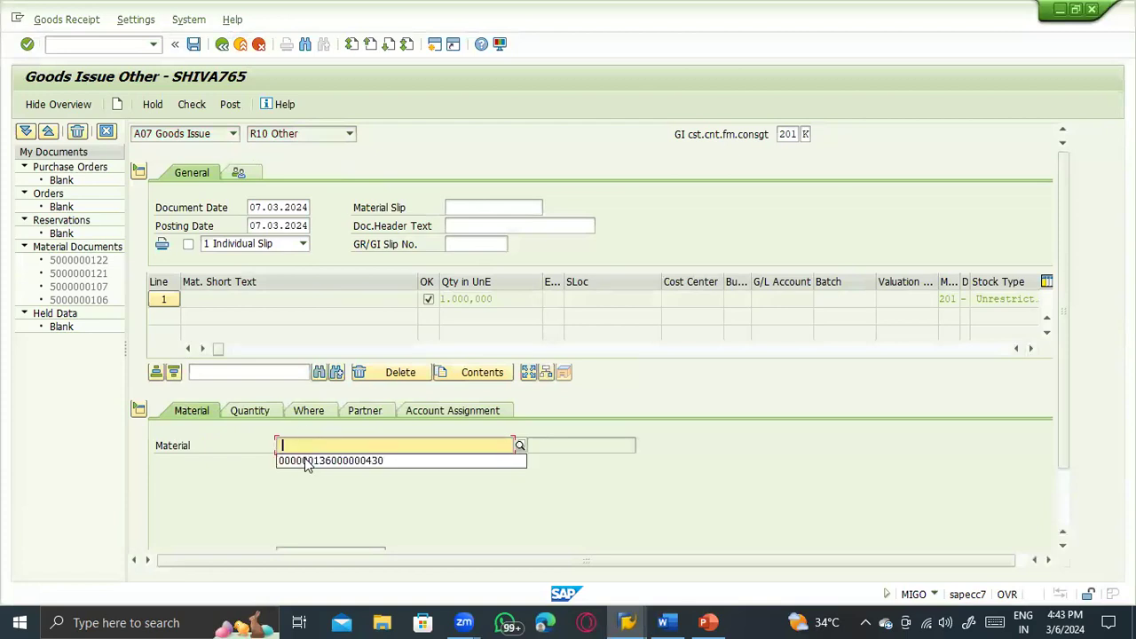
{"action": "left_click", "coordinate": [304, 458]}
{"action": "left_click", "coordinate": [249, 410]}
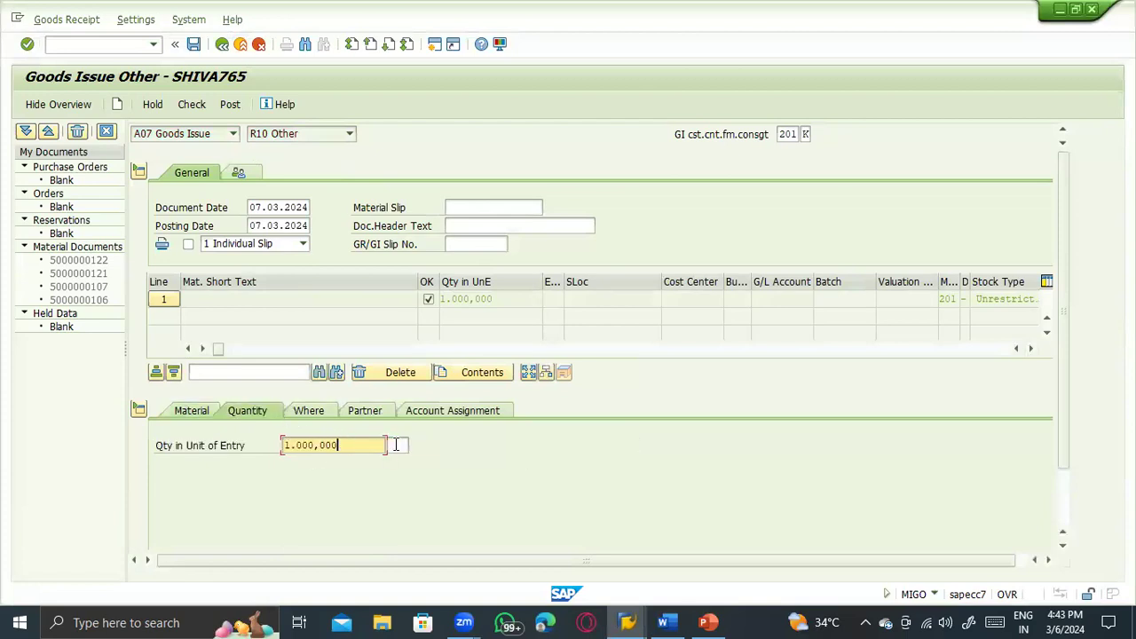
{"action": "left_click", "coordinate": [396, 444]}
{"action": "key", "text": "Return"}
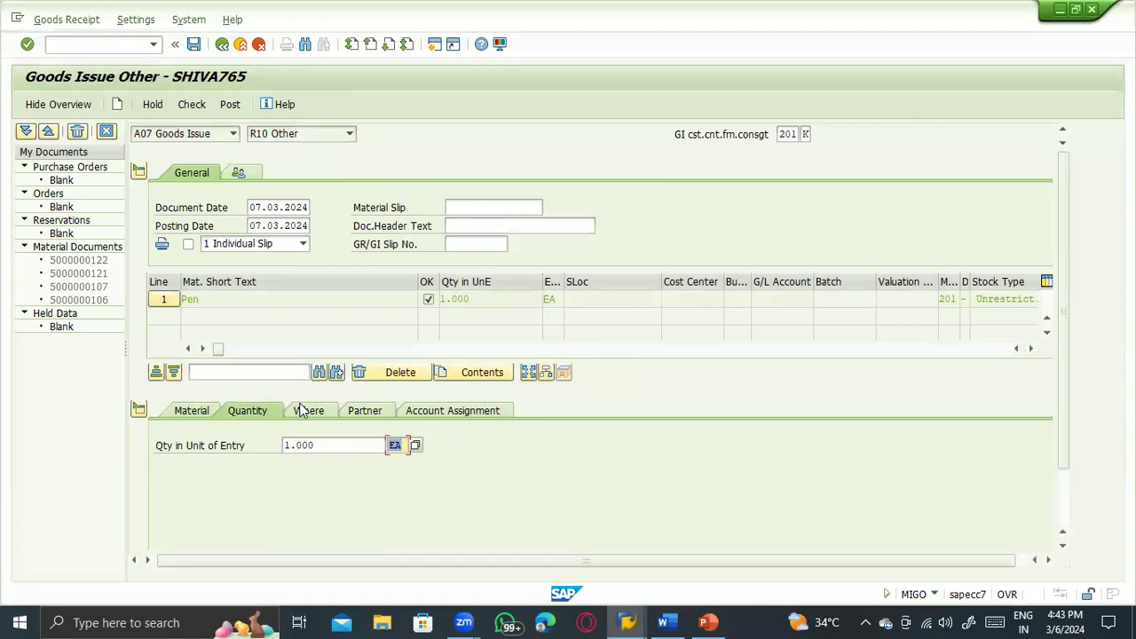
Step: Set the pen item's plant to 1000, storage location to 0001 (Materiallager) and vendor to 600000
{"action": "left_click", "coordinate": [306, 410]}
{"action": "left_click", "coordinate": [308, 481]}
{"action": "left_click", "coordinate": [293, 494]}
{"action": "left_click", "coordinate": [298, 499]}
{"action": "left_click", "coordinate": [299, 513]}
{"action": "left_click", "coordinate": [318, 525]}
{"action": "left_click", "coordinate": [365, 410]}
{"action": "left_click", "coordinate": [306, 445]}
{"action": "left_click", "coordinate": [306, 460]}
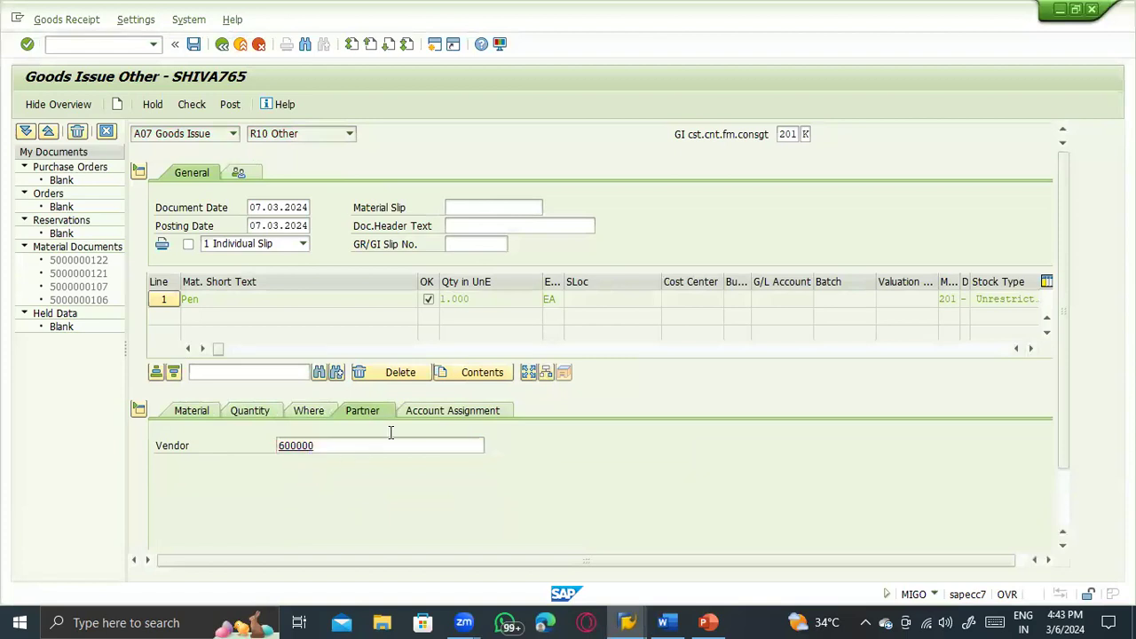
Step: Assign cost center 2200 to the pen item and try to check and post the goods issue
{"action": "left_click", "coordinate": [426, 413]}
{"action": "left_click", "coordinate": [298, 483]}
{"action": "left_click", "coordinate": [302, 498]}
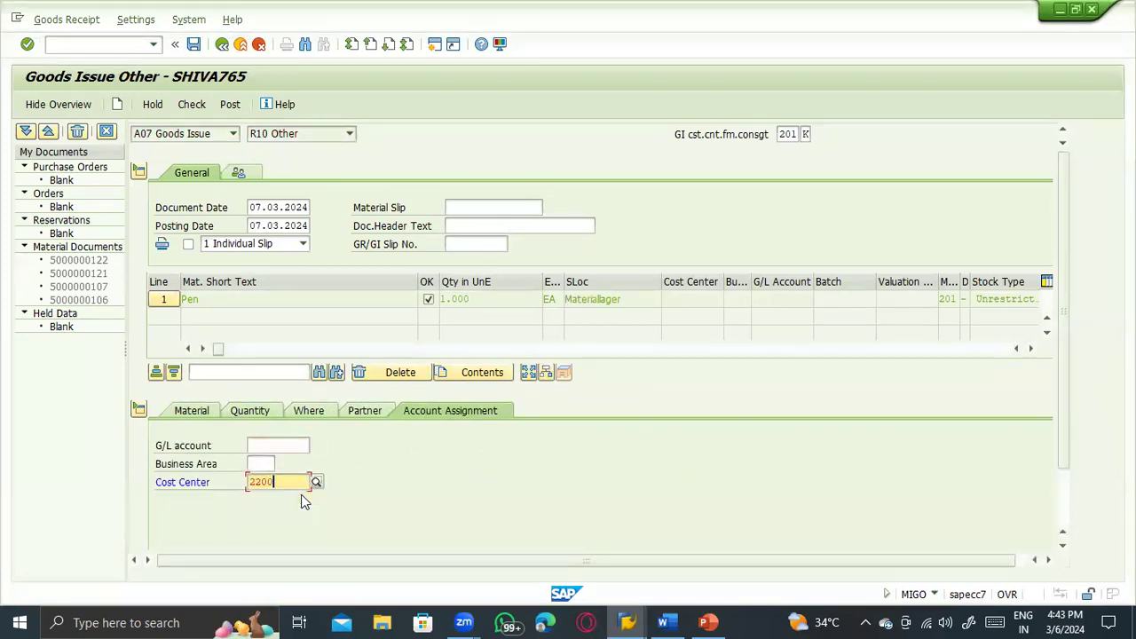
{"action": "left_click", "coordinate": [192, 104]}
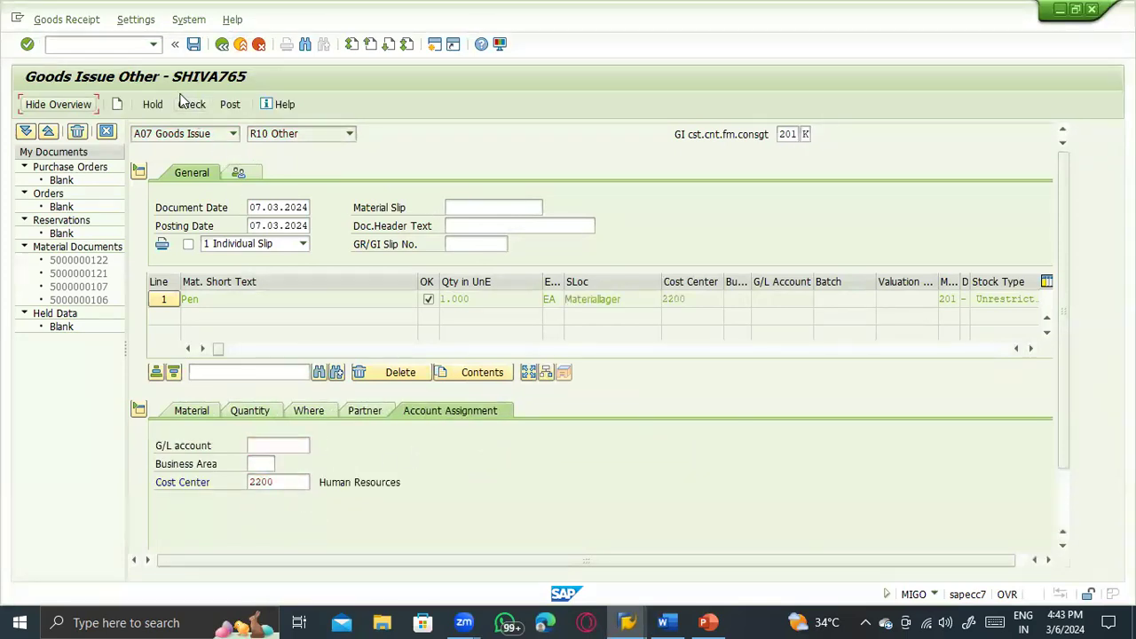
{"action": "left_click", "coordinate": [230, 104]}
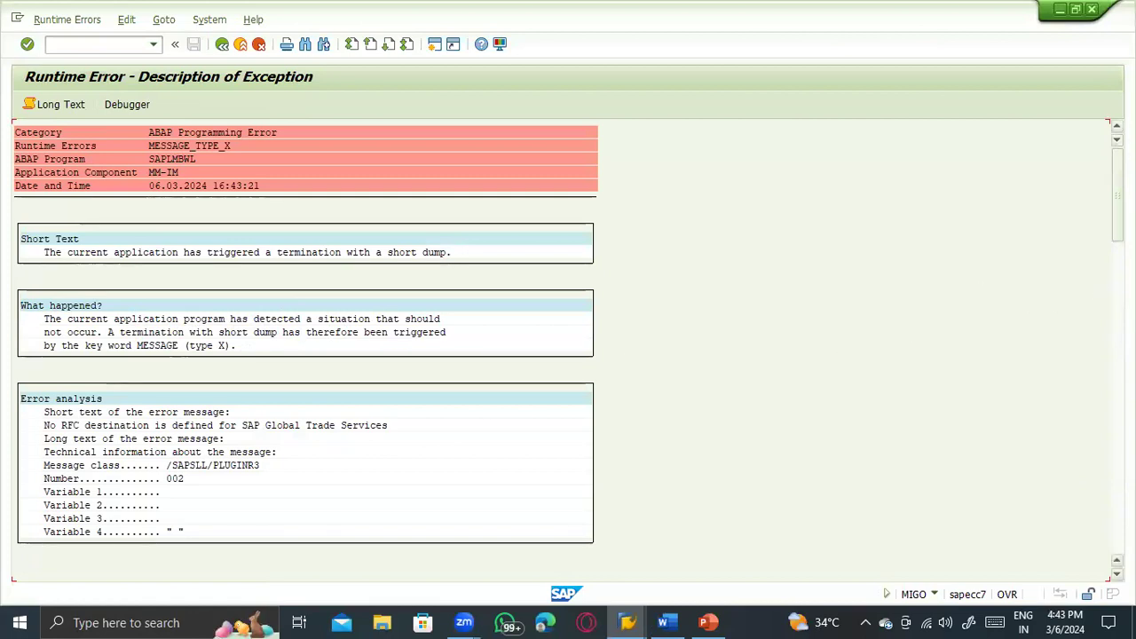
Step: Examine the runtime error's analysis and the source line in function module MB_POST_GOODS_MOVEMENT that triggered it
{"action": "scroll", "coordinate": [305, 391], "scroll_direction": "down", "scroll_amount": 5}
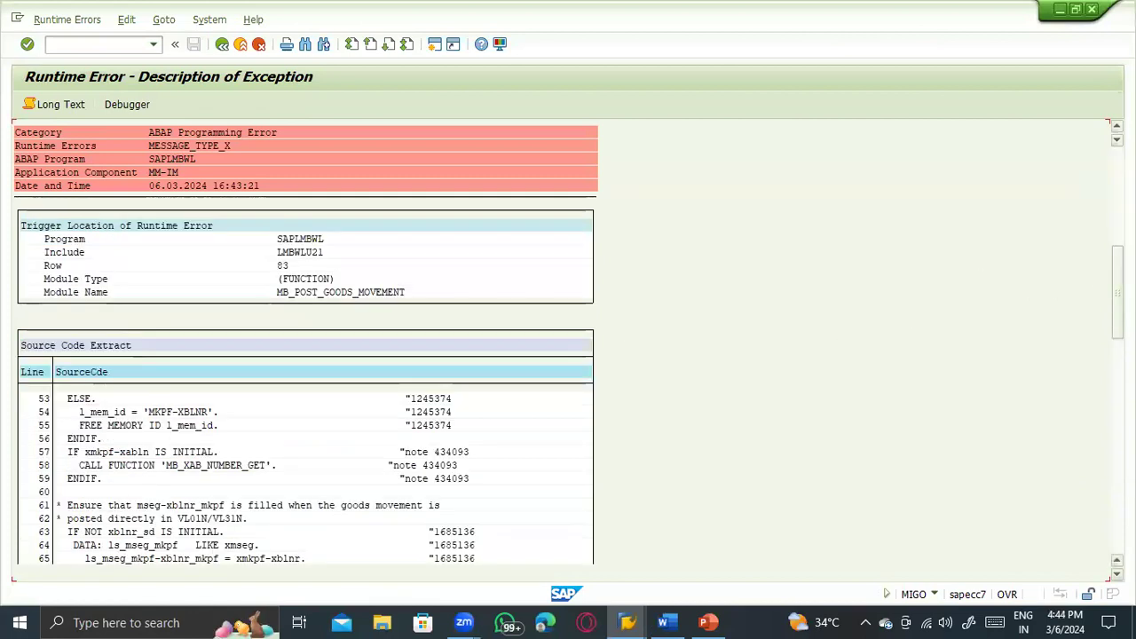
{"action": "scroll", "coordinate": [305, 391], "scroll_direction": "up", "scroll_amount": 5}
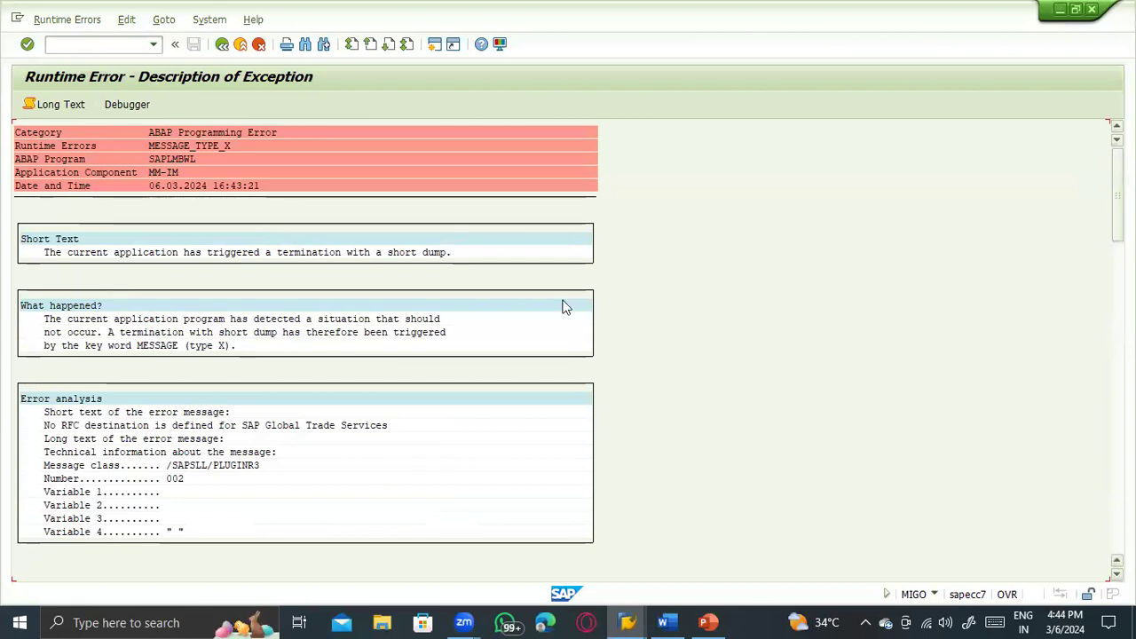
{"action": "left_click", "coordinate": [47, 426]}
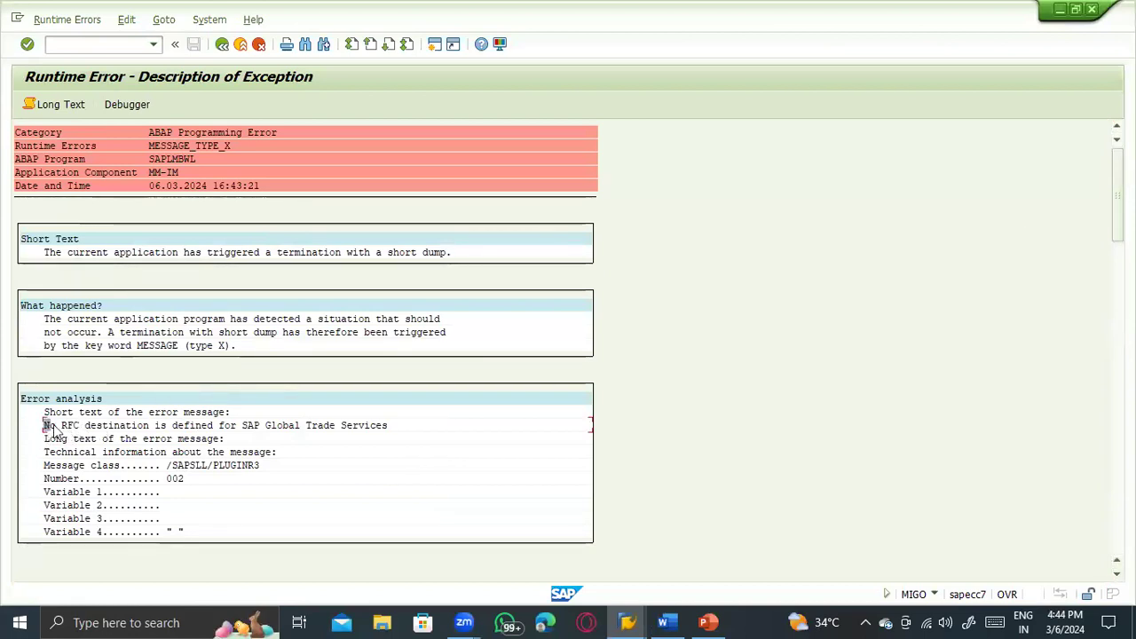
{"action": "left_click", "coordinate": [221, 426]}
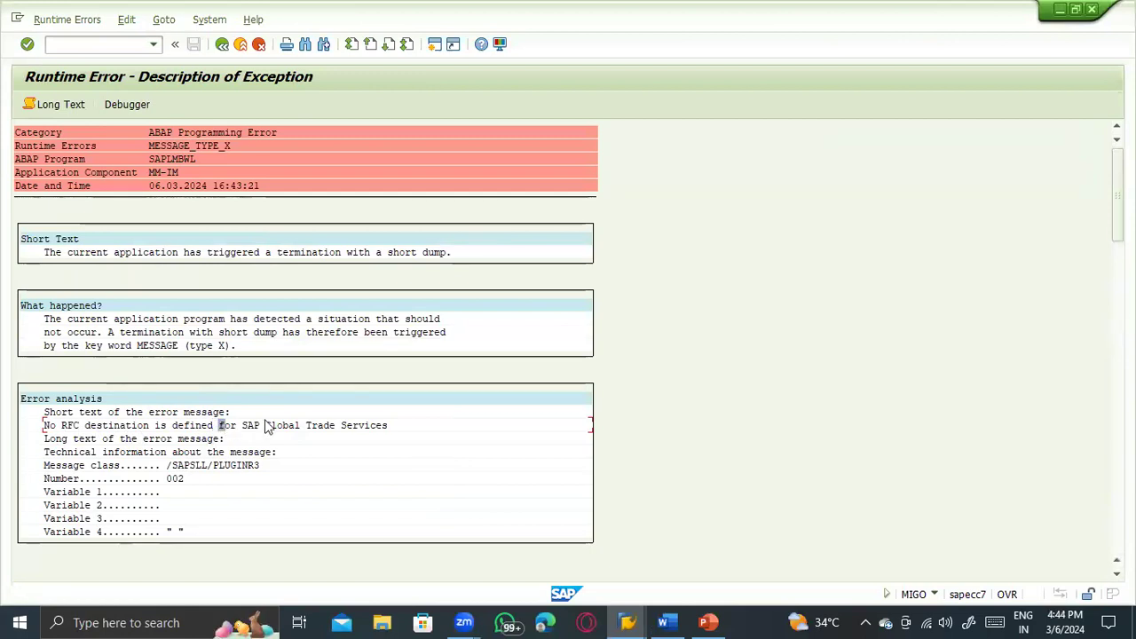
{"action": "key", "text": "Page_Down"}
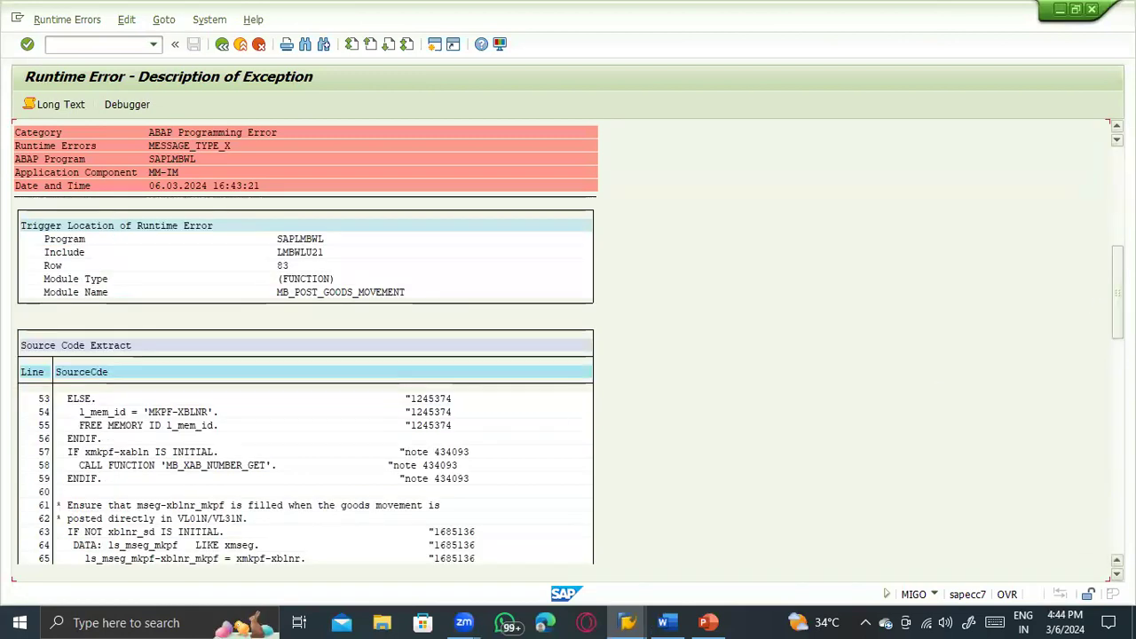
{"action": "left_click_drag", "start_coordinate": [1117, 293], "coordinate": [1117, 375]}
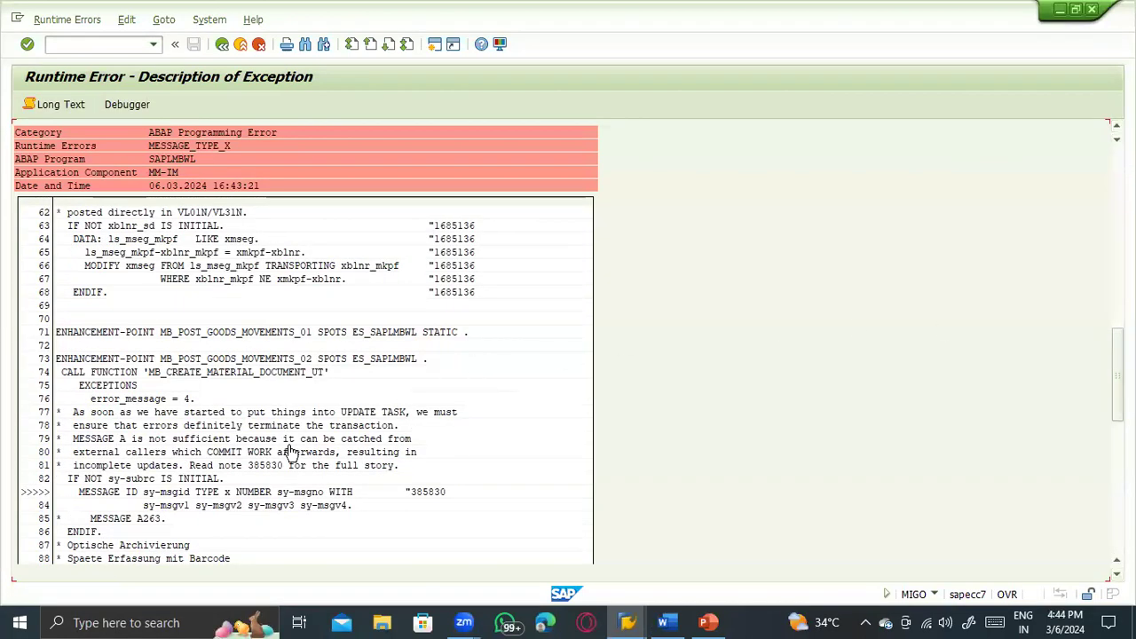
{"action": "left_click", "coordinate": [160, 492]}
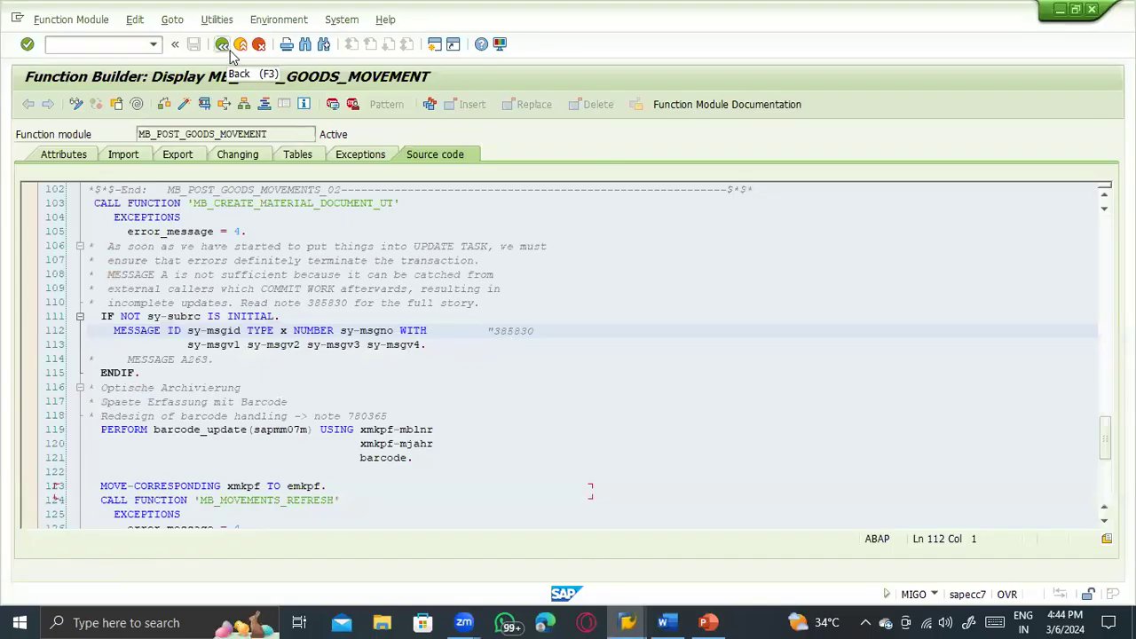
{"action": "left_click", "coordinate": [228, 52]}
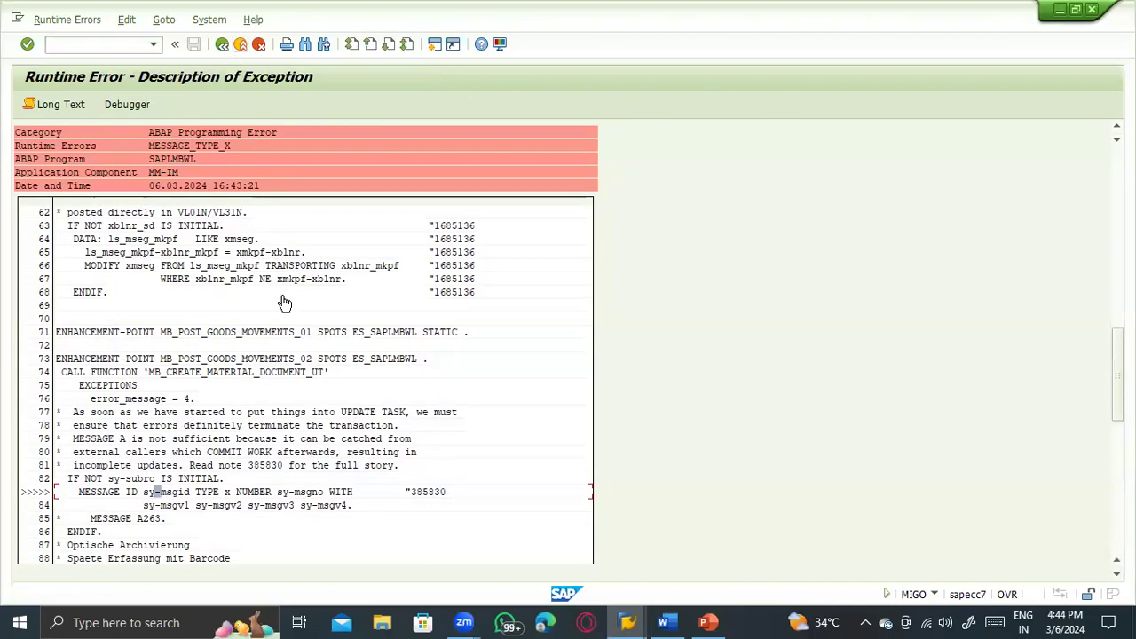
{"action": "scroll", "coordinate": [217, 377], "scroll_direction": "up", "scroll_amount": 3}
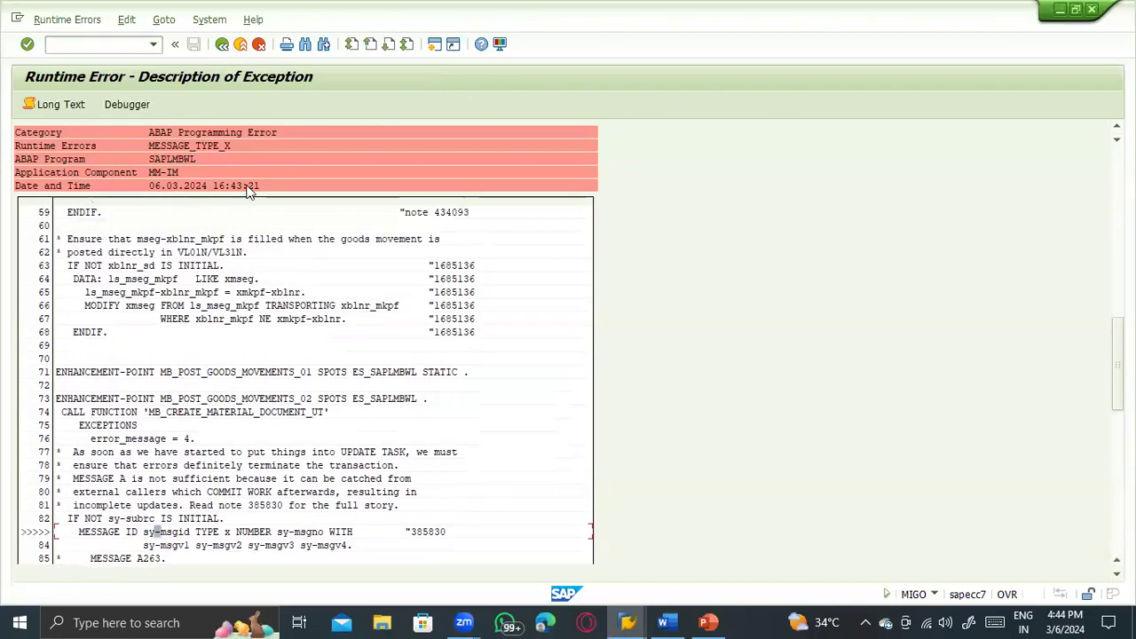
Step: Return to the error analysis of the short dump and mark the short text of the error message
{"action": "left_click_drag", "start_coordinate": [1117, 364], "coordinate": [1117, 195]}
{"action": "left_click", "coordinate": [65, 425]}
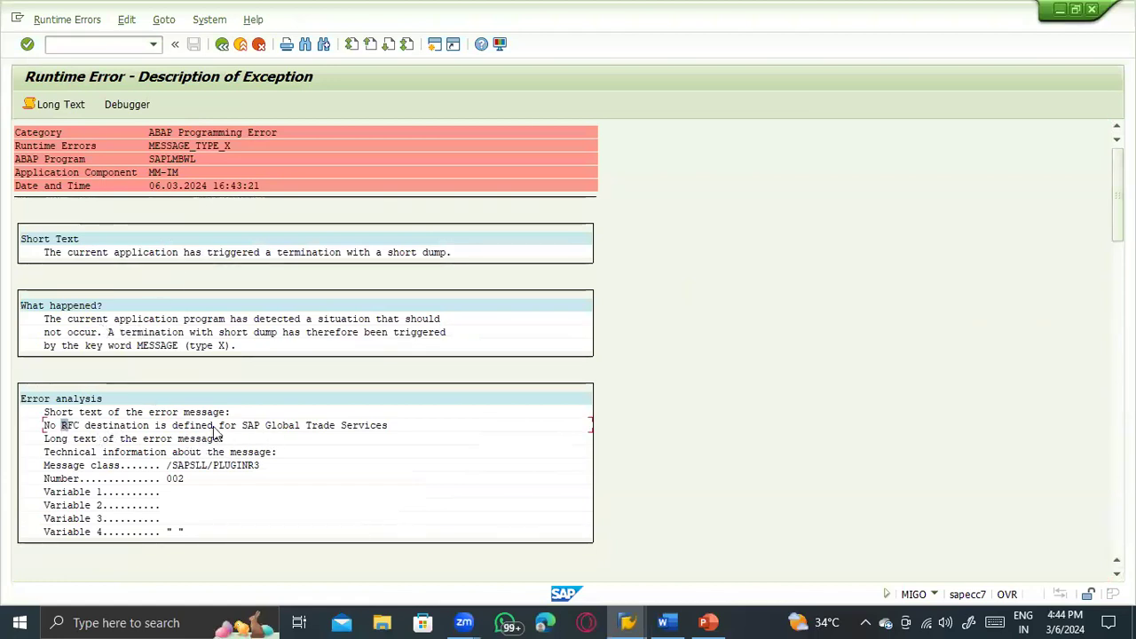
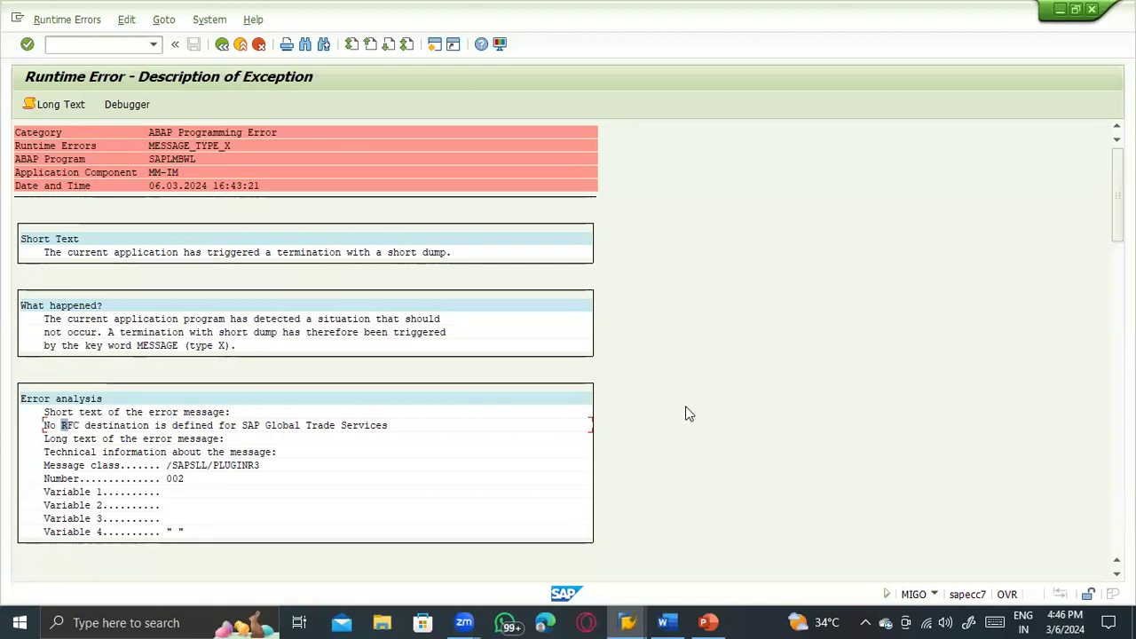
Step: Leave the dump by starting transaction SPRO in the same session and display the SAP Reference IMG
{"action": "left_click", "coordinate": [74, 43]}
{"action": "type", "text": "/nspro"}
{"action": "key", "text": "Return"}
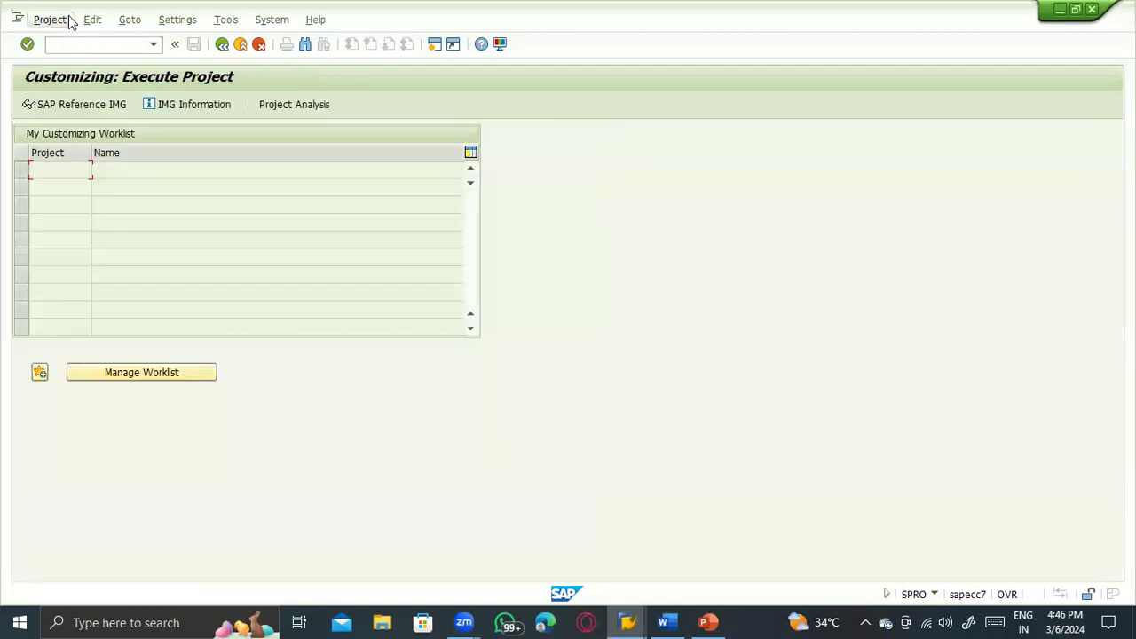
{"action": "left_click", "coordinate": [83, 112]}
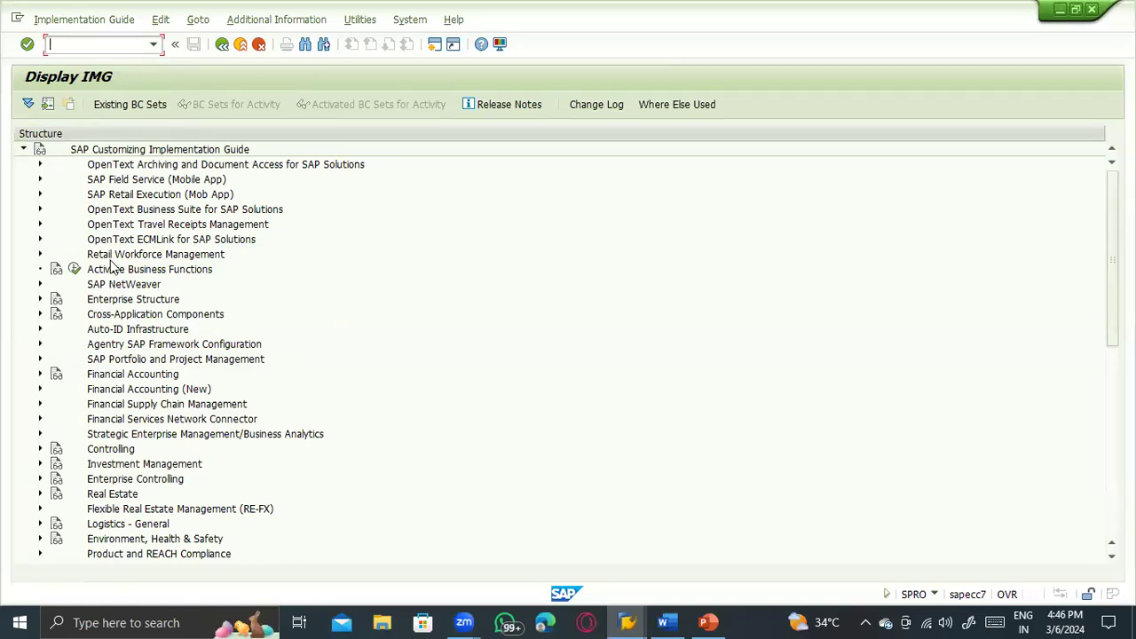
Step: Expand Integration with Other SAP Components in the IMG and look through its nodes
{"action": "scroll", "coordinate": [124, 426], "scroll_direction": "down", "scroll_amount": 5}
{"action": "scroll", "coordinate": [129, 426], "scroll_direction": "down", "scroll_amount": 4}
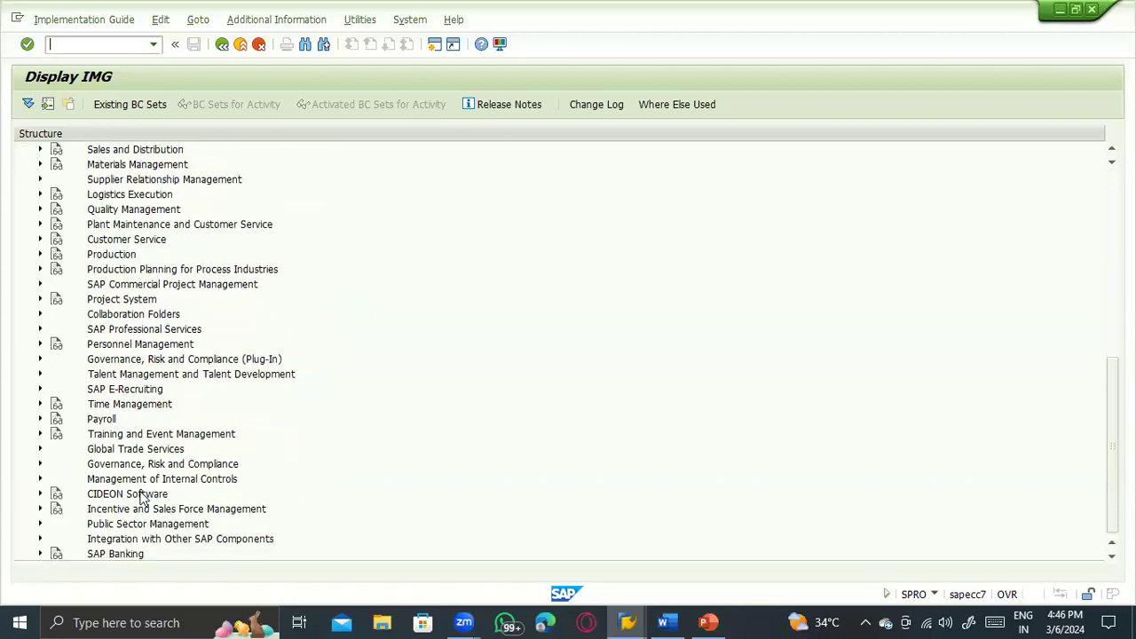
{"action": "left_click", "coordinate": [39, 539]}
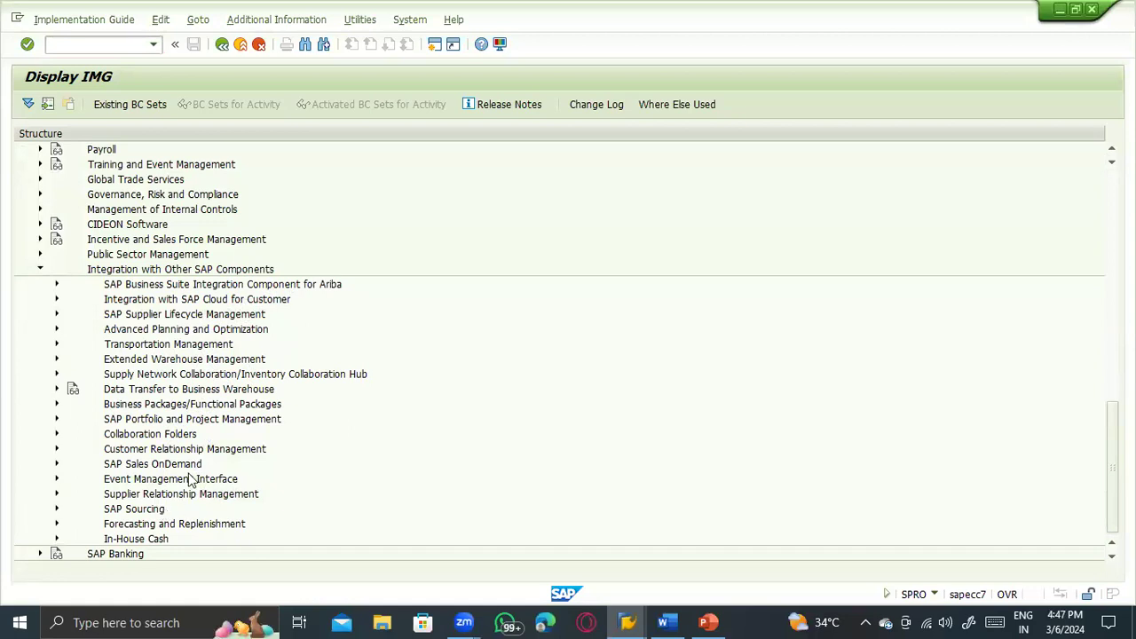
{"action": "left_click", "coordinate": [107, 304]}
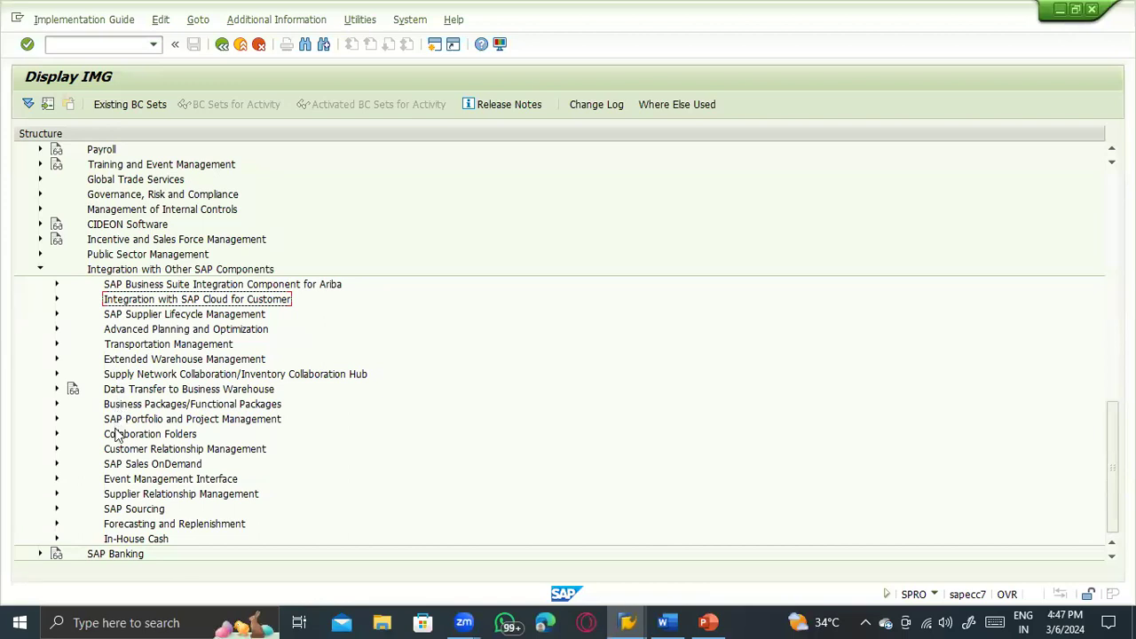
Step: Expand Global Trade Services, check System Communication, and look through the activities under General Settings
{"action": "left_click", "coordinate": [99, 182]}
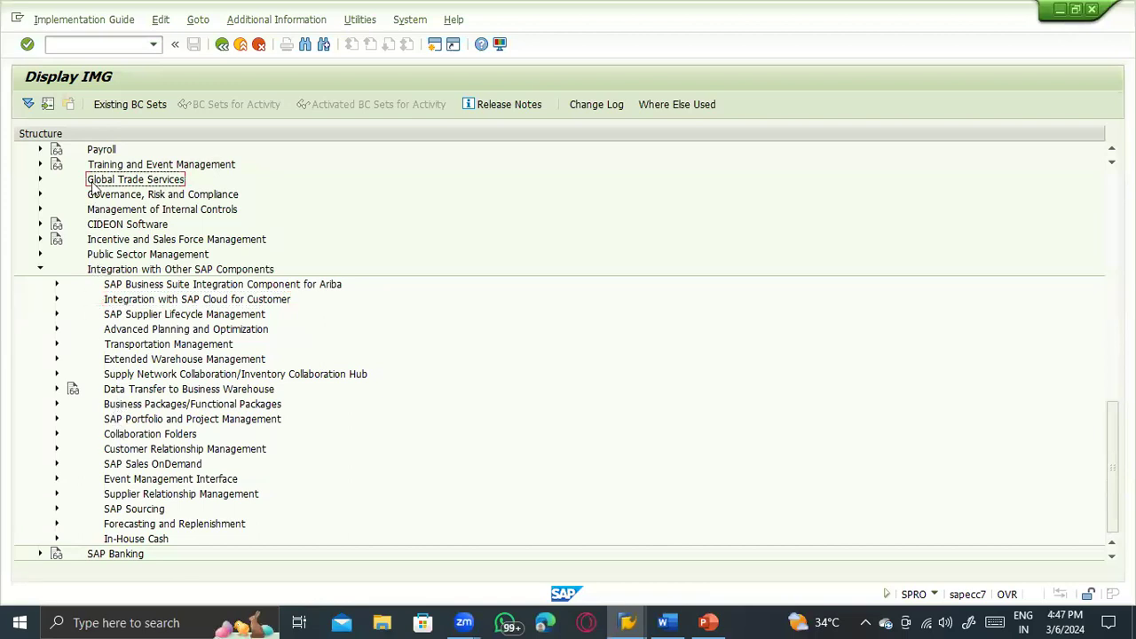
{"action": "left_click", "coordinate": [40, 180]}
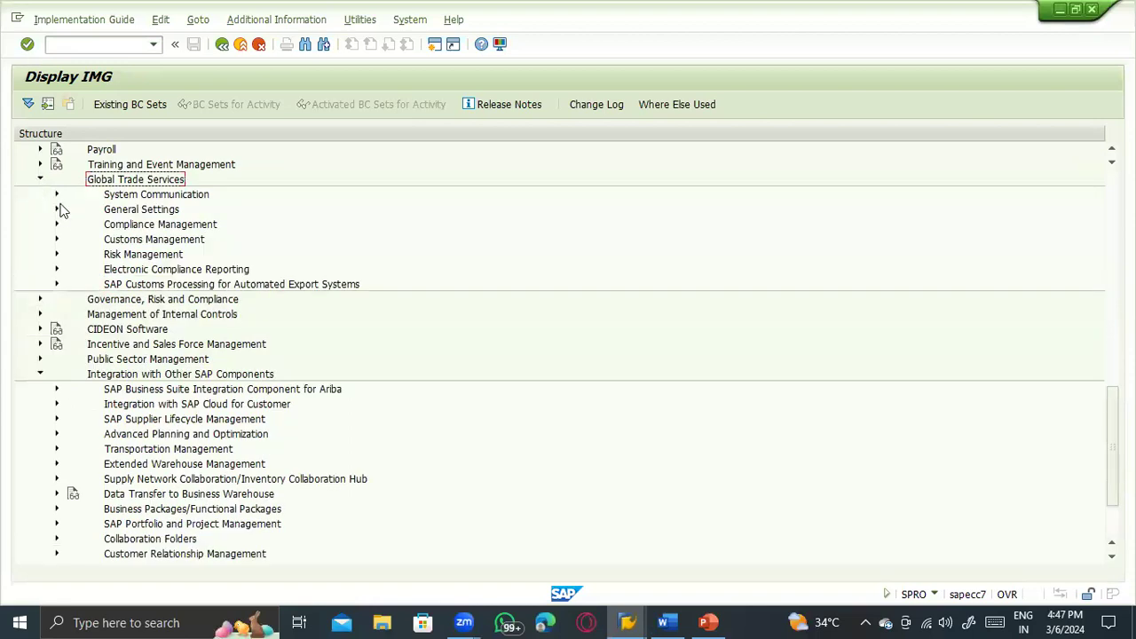
{"action": "left_click", "coordinate": [55, 195]}
{"action": "left_click", "coordinate": [55, 194]}
{"action": "left_click", "coordinate": [56, 210]}
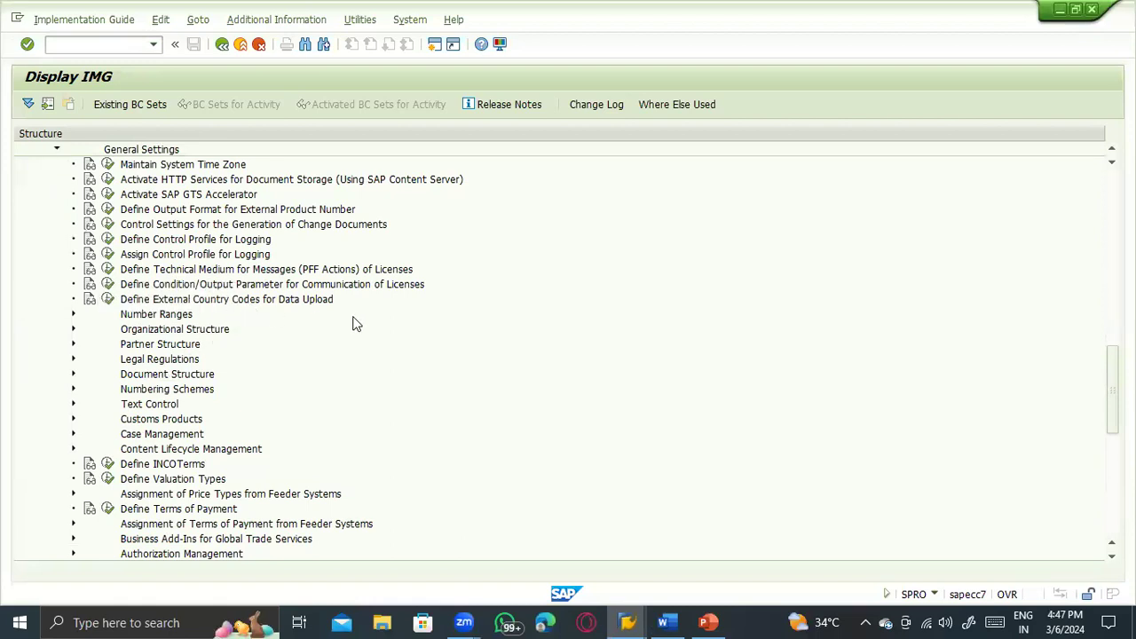
{"action": "scroll", "coordinate": [293, 424], "scroll_direction": "down", "scroll_amount": 2}
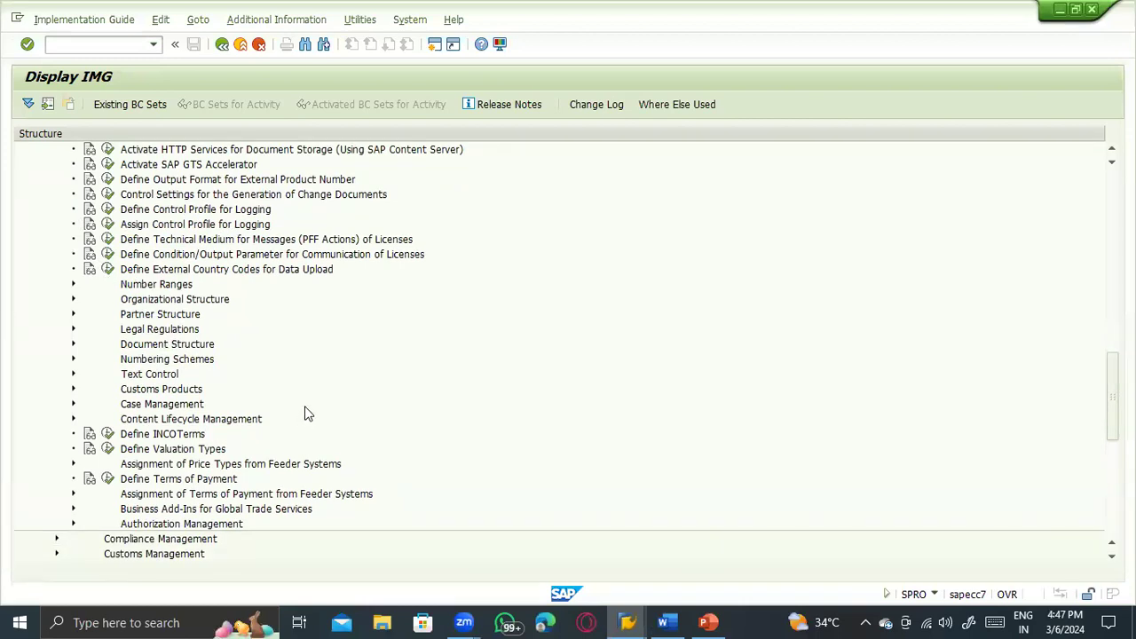
{"action": "scroll", "coordinate": [304, 412], "scroll_direction": "down", "scroll_amount": 5}
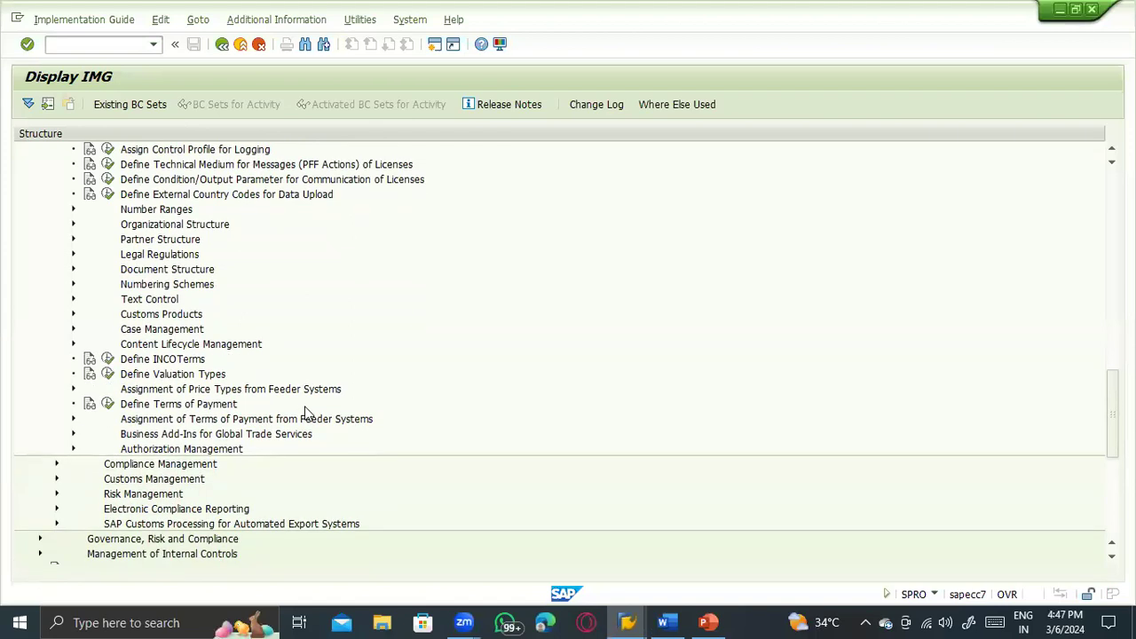
{"action": "scroll", "coordinate": [304, 413], "scroll_direction": "down", "scroll_amount": 5}
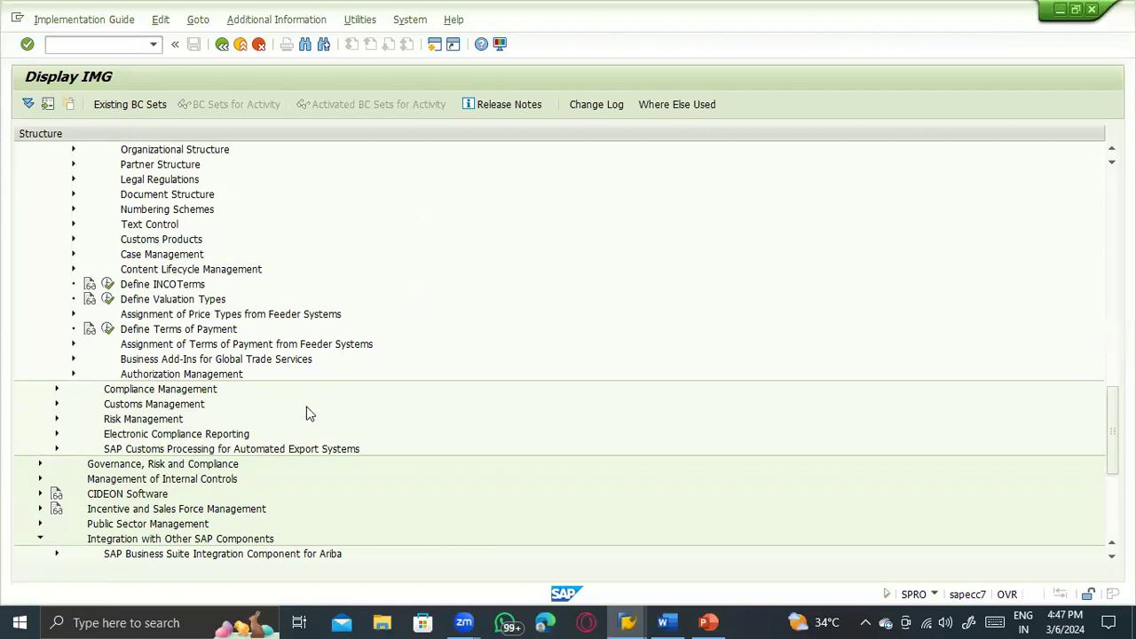
Step: Expand Governance, Risk and Compliance in the IMG and look through its subnodes
{"action": "left_click", "coordinate": [39, 463]}
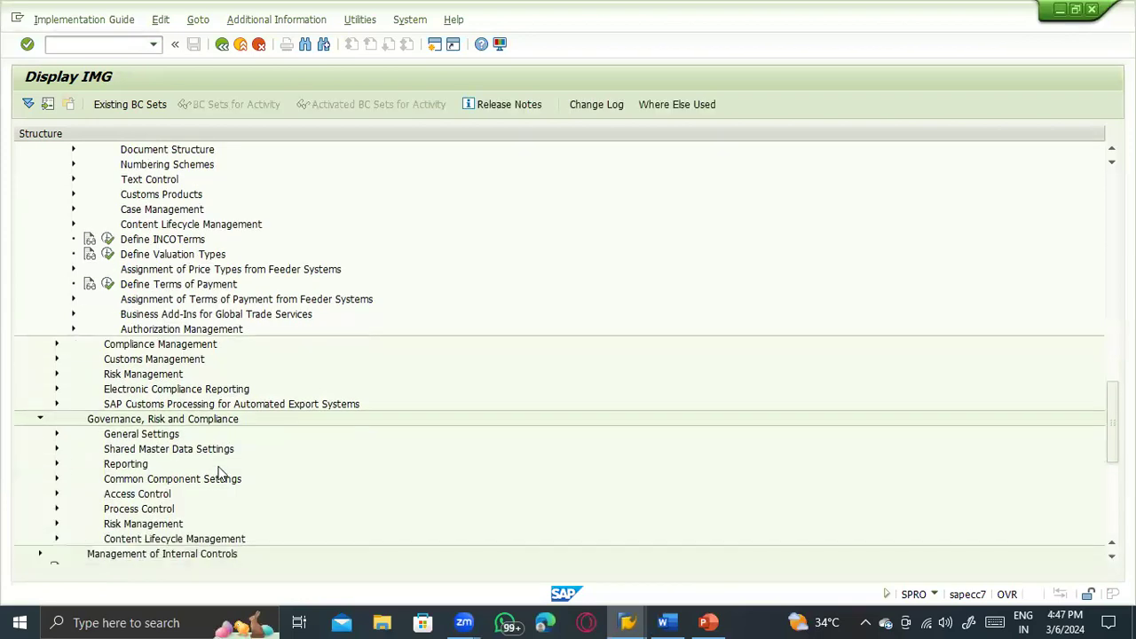
{"action": "scroll", "coordinate": [219, 473], "scroll_direction": "down", "scroll_amount": 4}
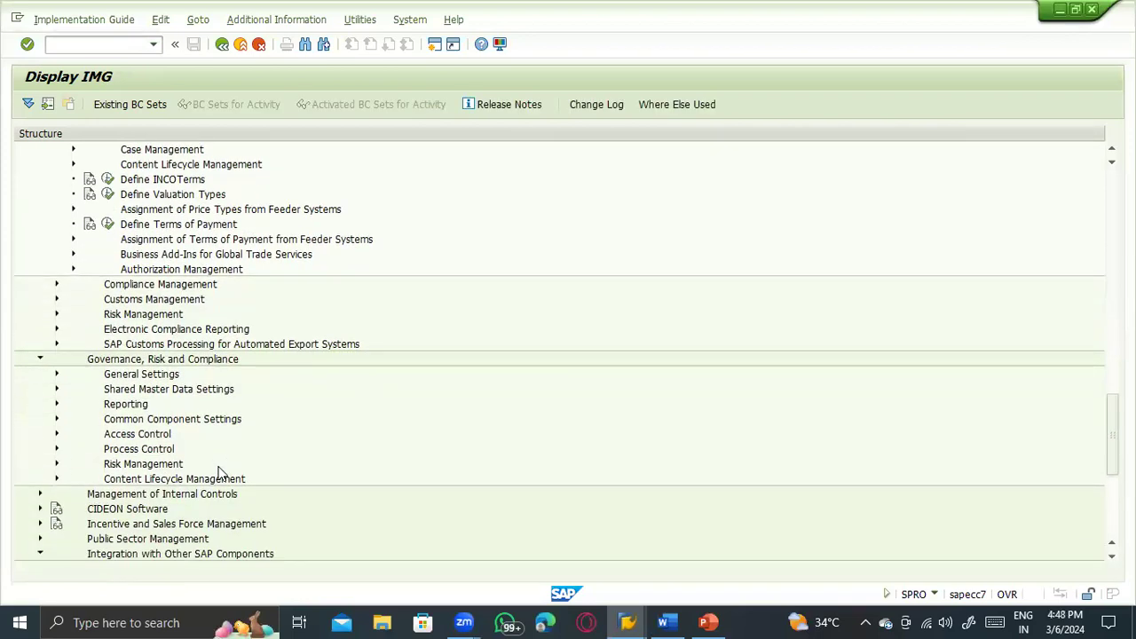
{"action": "scroll", "coordinate": [219, 473], "scroll_direction": "down", "scroll_amount": 1}
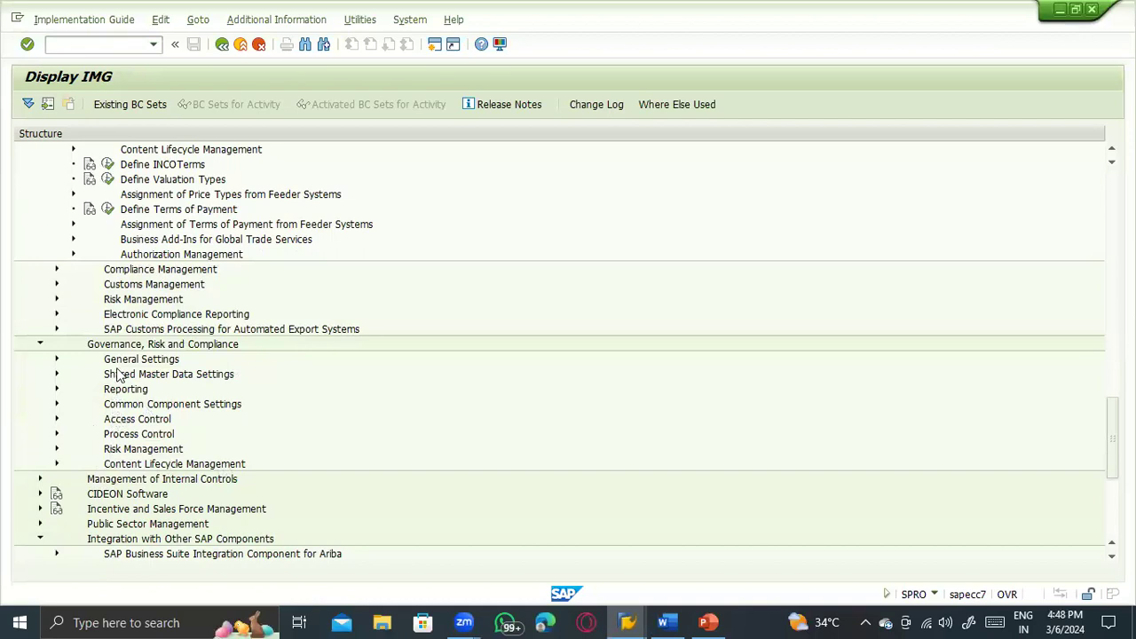
{"action": "scroll", "coordinate": [154, 382], "scroll_direction": "down", "scroll_amount": 1}
{"action": "scroll", "coordinate": [156, 384], "scroll_direction": "down", "scroll_amount": 1}
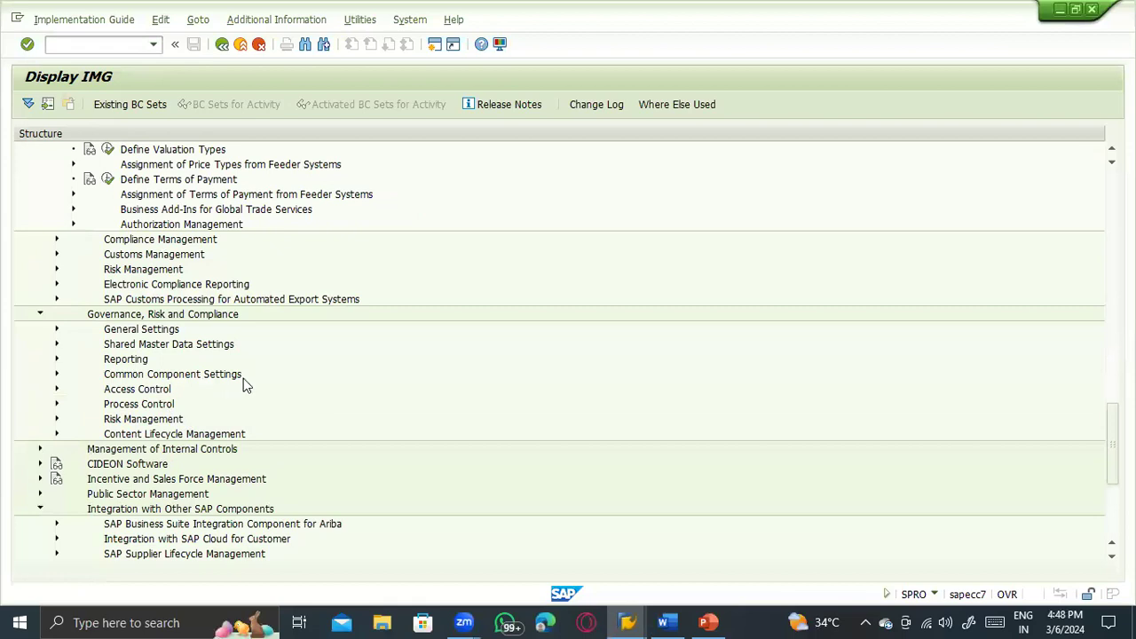
Step: View the Control Settings for the Generation of Change Documents under Global Trade Services and return to the IMG
{"action": "scroll", "coordinate": [251, 369], "scroll_direction": "up", "scroll_amount": 5}
{"action": "scroll", "coordinate": [251, 373], "scroll_direction": "up", "scroll_amount": 10}
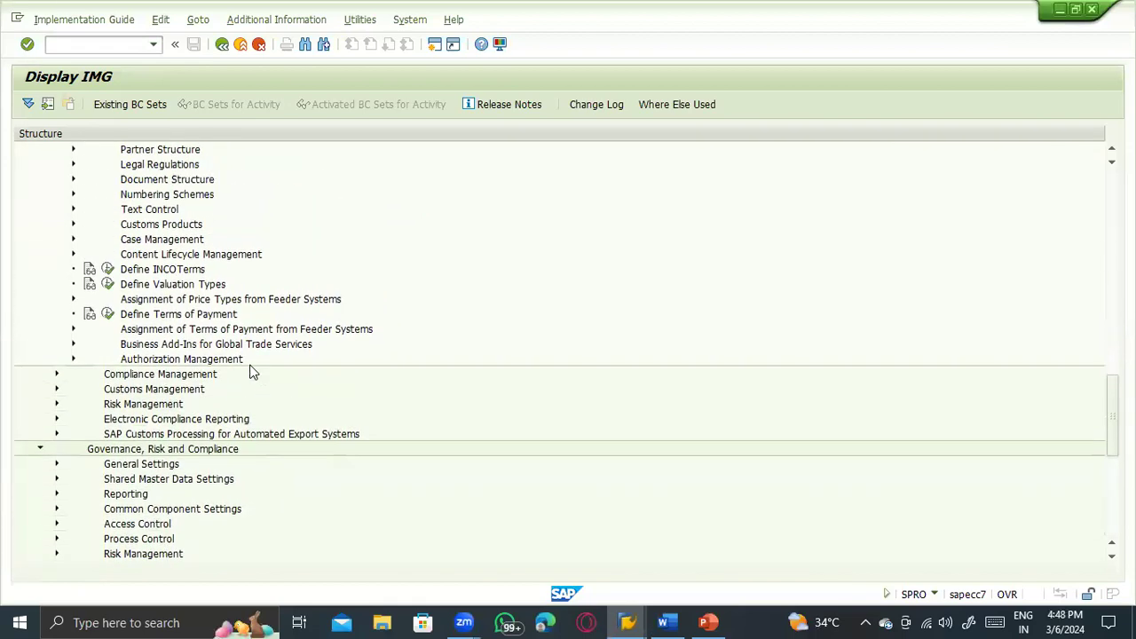
{"action": "scroll", "coordinate": [251, 373], "scroll_direction": "up", "scroll_amount": 4}
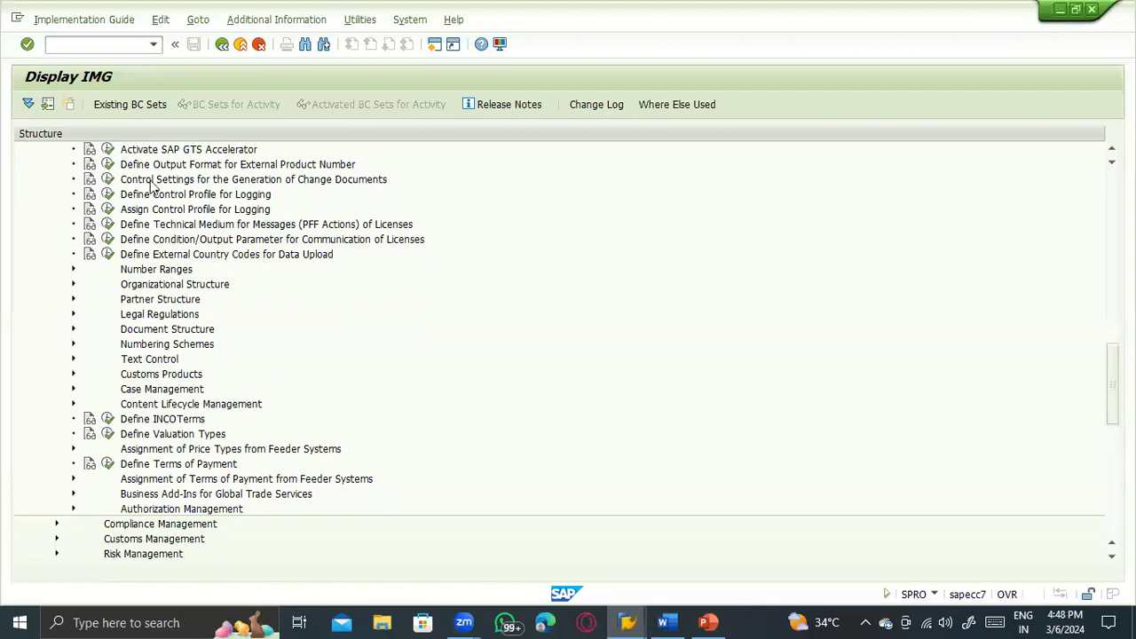
{"action": "left_click", "coordinate": [149, 180]}
{"action": "left_click", "coordinate": [107, 179]}
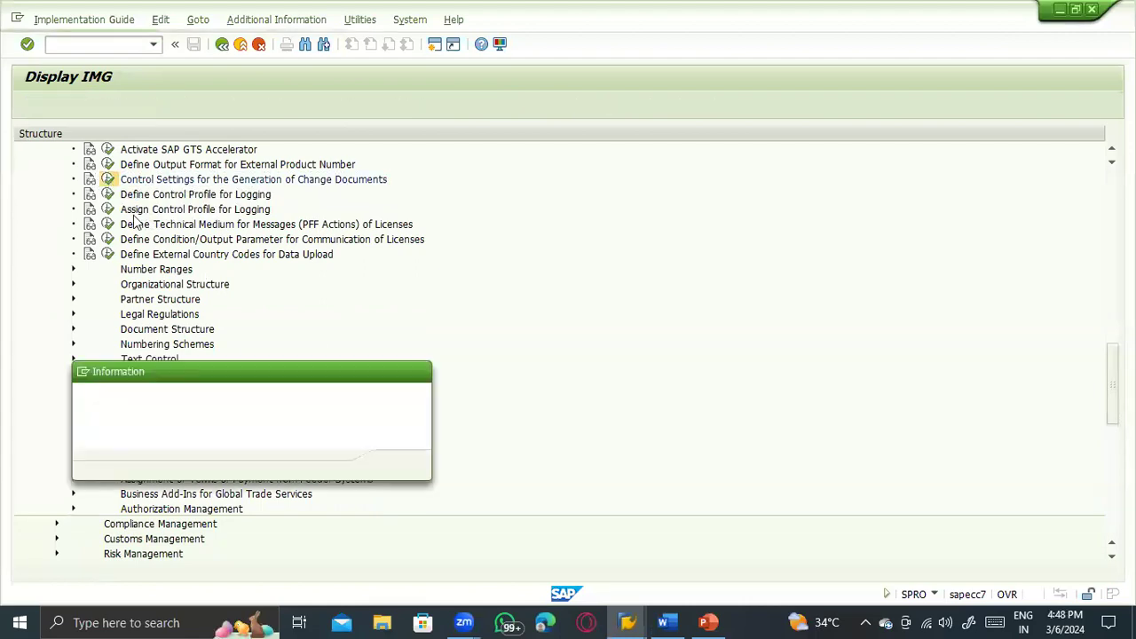
{"action": "left_click", "coordinate": [398, 465]}
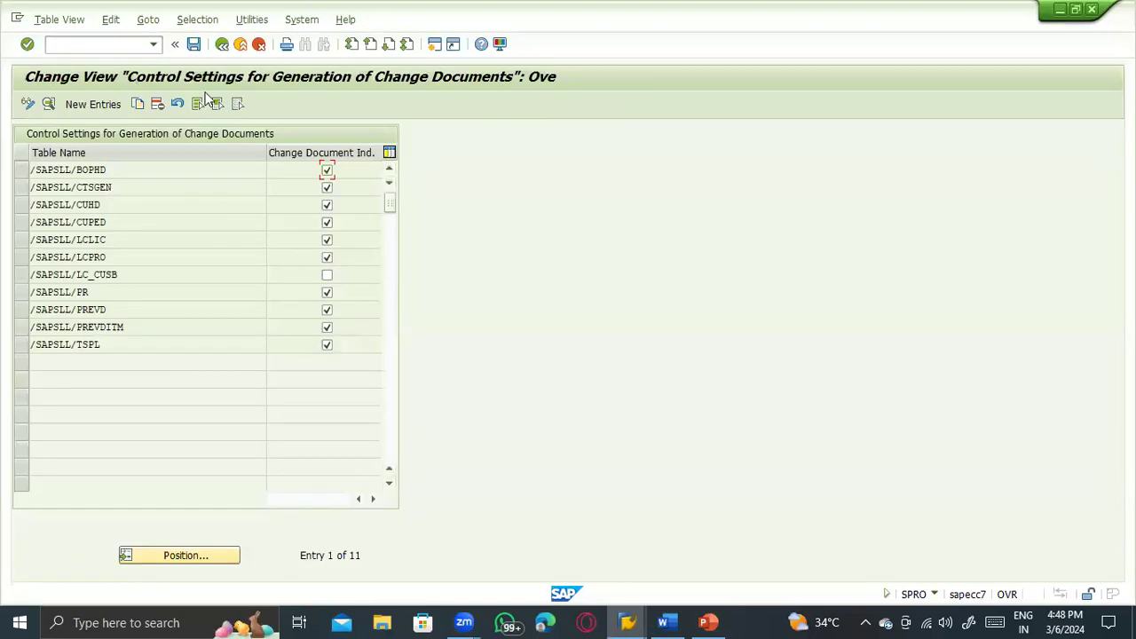
{"action": "left_click", "coordinate": [222, 45]}
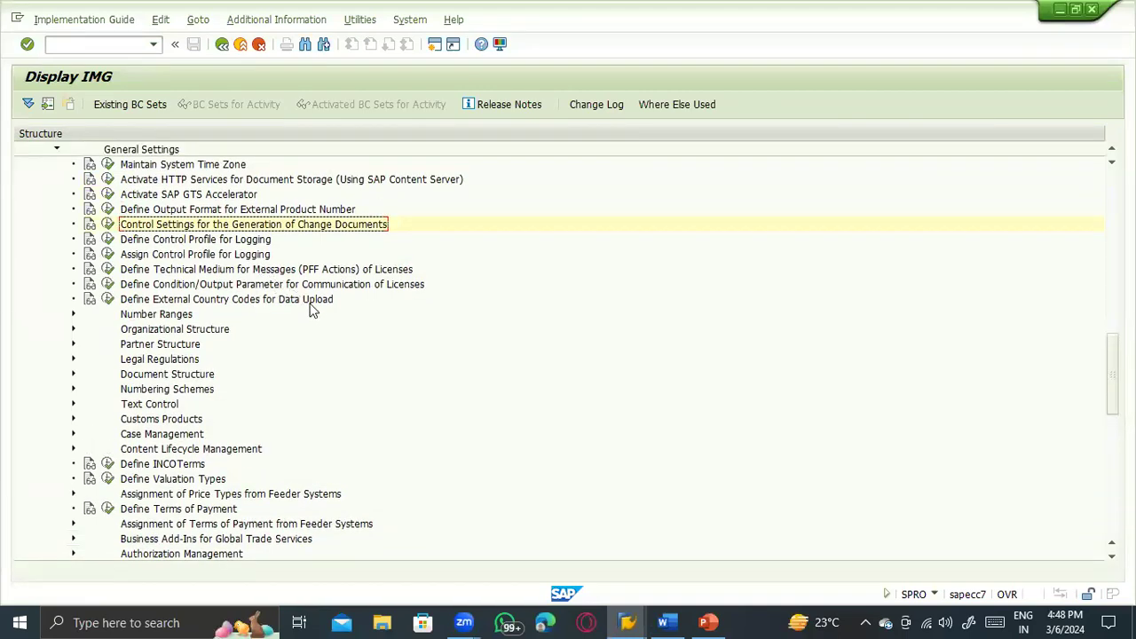
Step: Select Define Condition/Output Parameter for Communication of Licenses and look through the remaining Global Trade Services settings
{"action": "left_click", "coordinate": [255, 286]}
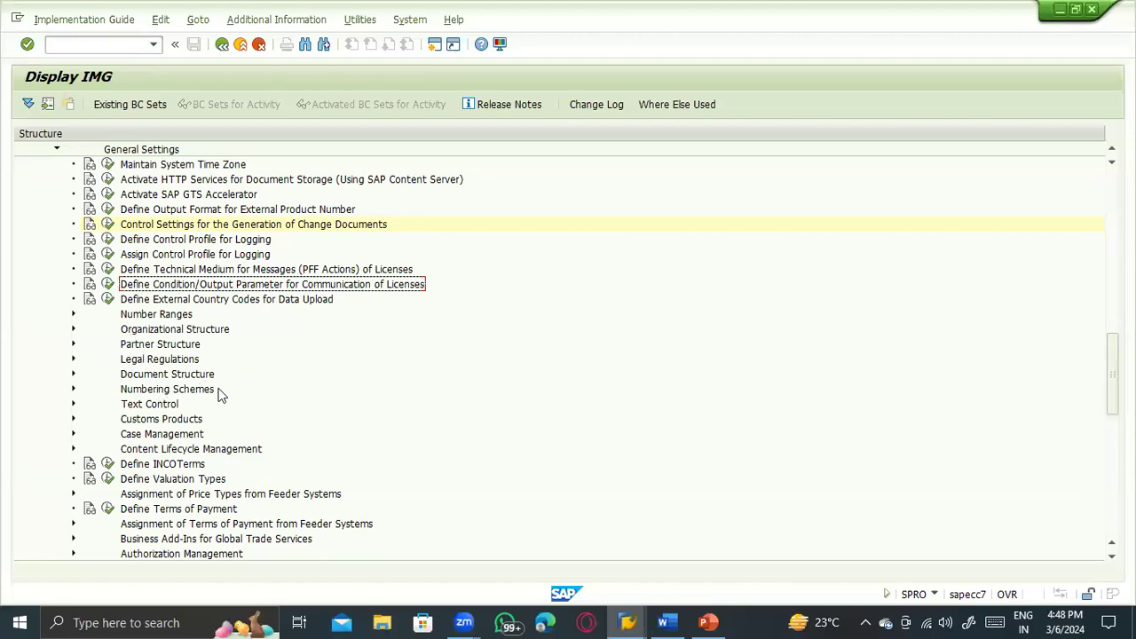
{"action": "scroll", "coordinate": [243, 403], "scroll_direction": "down", "scroll_amount": 2}
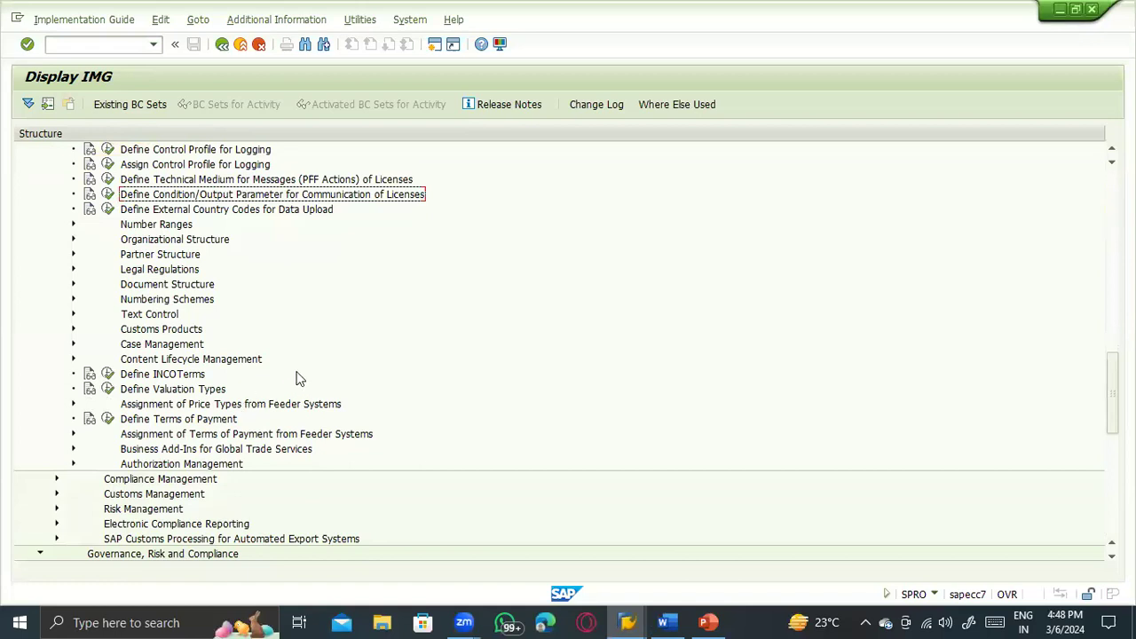
{"action": "scroll", "coordinate": [319, 331], "scroll_direction": "down", "scroll_amount": 2}
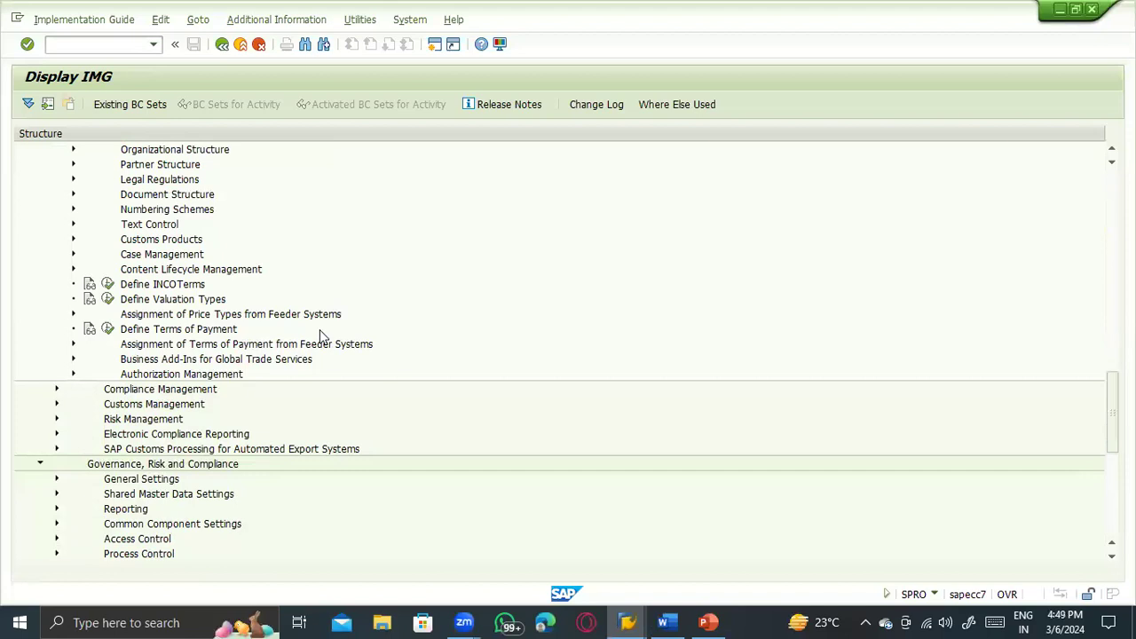
{"action": "scroll", "coordinate": [178, 403], "scroll_direction": "up", "scroll_amount": 1}
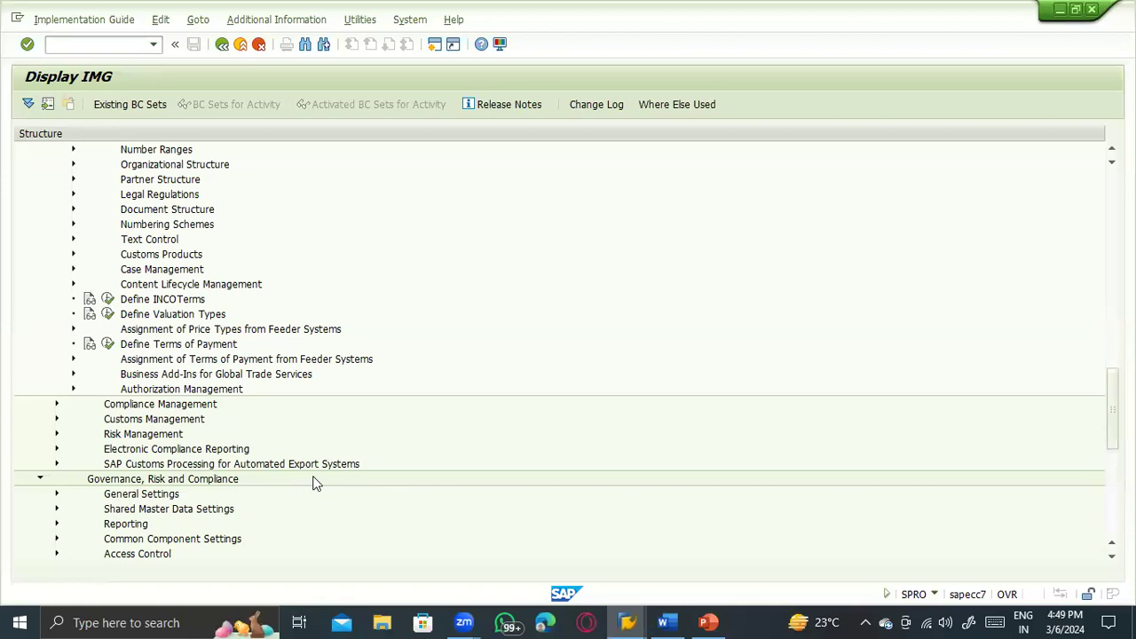
Step: Expand General Settings under Governance, Risk and Compliance and look through its activities
{"action": "scroll", "coordinate": [312, 483], "scroll_direction": "down", "scroll_amount": 2}
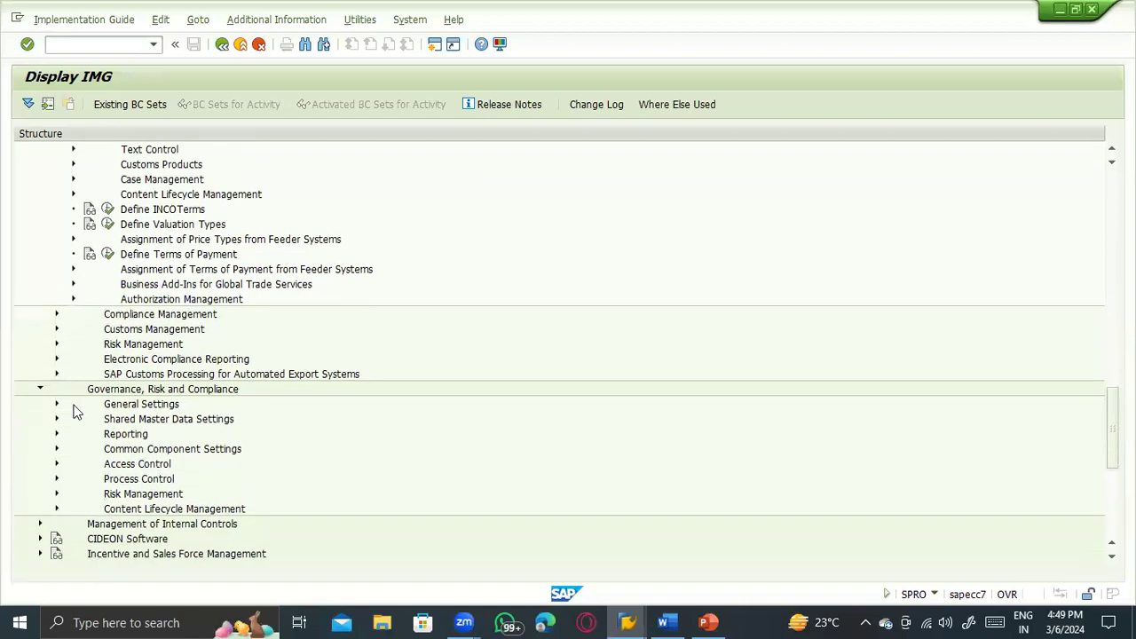
{"action": "left_click", "coordinate": [56, 404]}
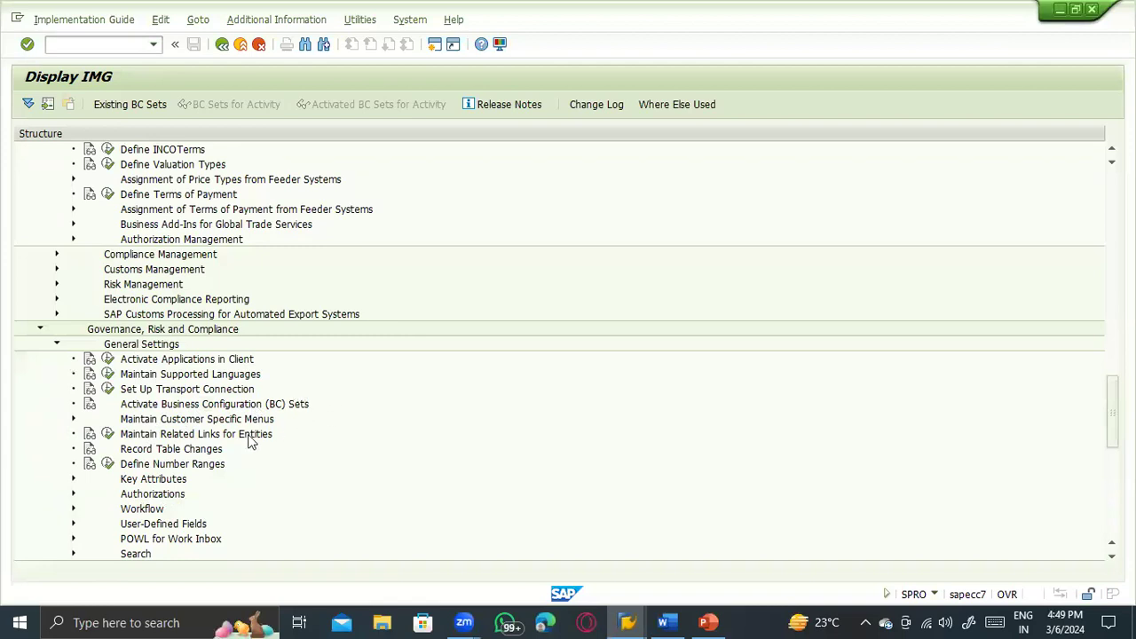
{"action": "scroll", "coordinate": [248, 461], "scroll_direction": "down", "scroll_amount": 2}
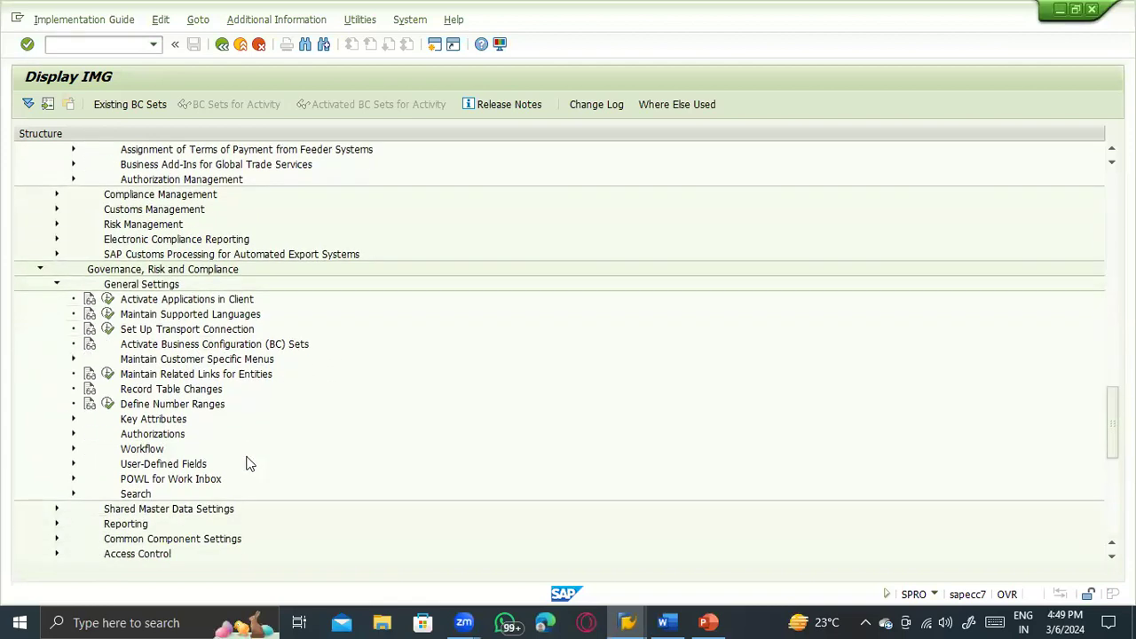
{"action": "scroll", "coordinate": [250, 457], "scroll_direction": "down", "scroll_amount": 5}
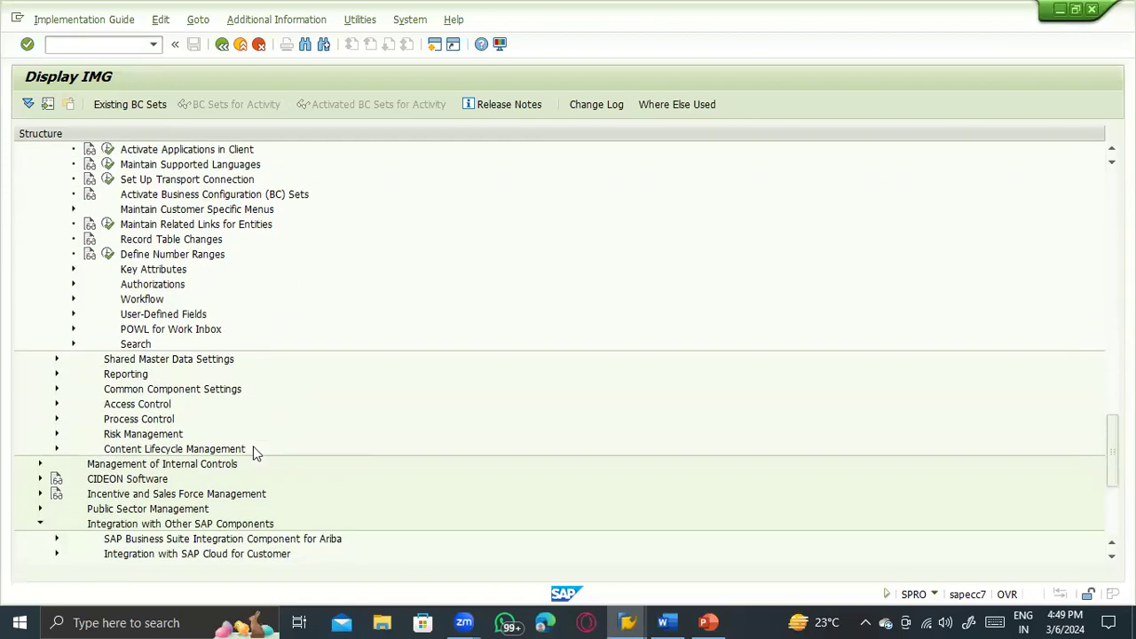
Step: Expand Integration with SAP Cloud for Customer, its Application-Specific Settings, and SAP Supplier Lifecycle Management under Integration with Other SAP Components
{"action": "scroll", "coordinate": [256, 453], "scroll_direction": "down", "scroll_amount": 1}
{"action": "scroll", "coordinate": [256, 453], "scroll_direction": "down", "scroll_amount": 5}
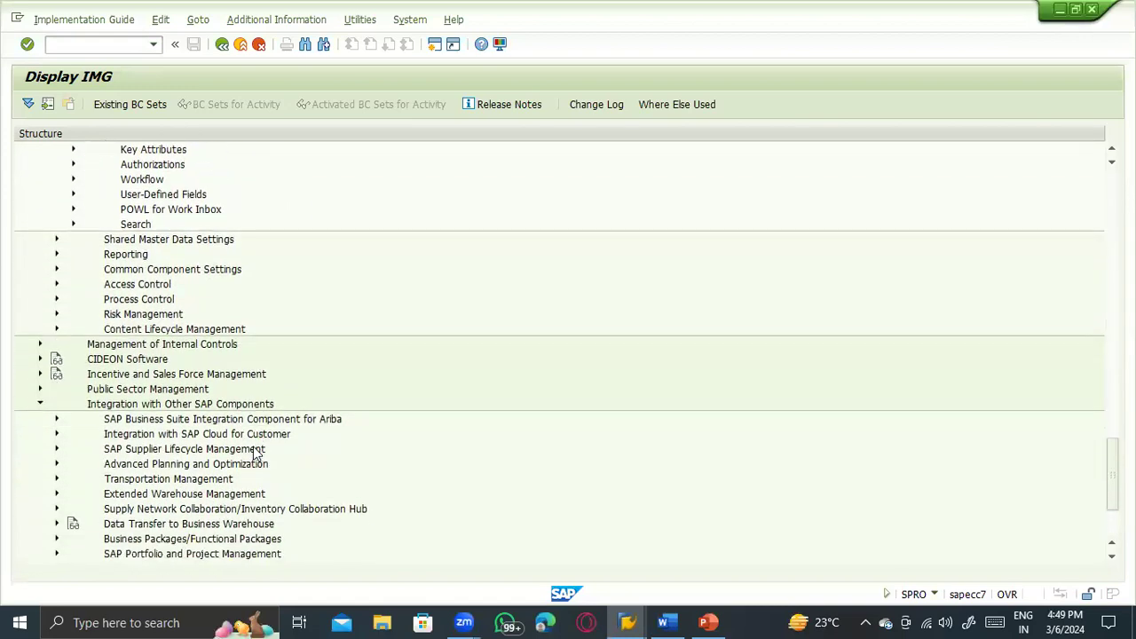
{"action": "scroll", "coordinate": [127, 422], "scroll_direction": "down", "scroll_amount": 1}
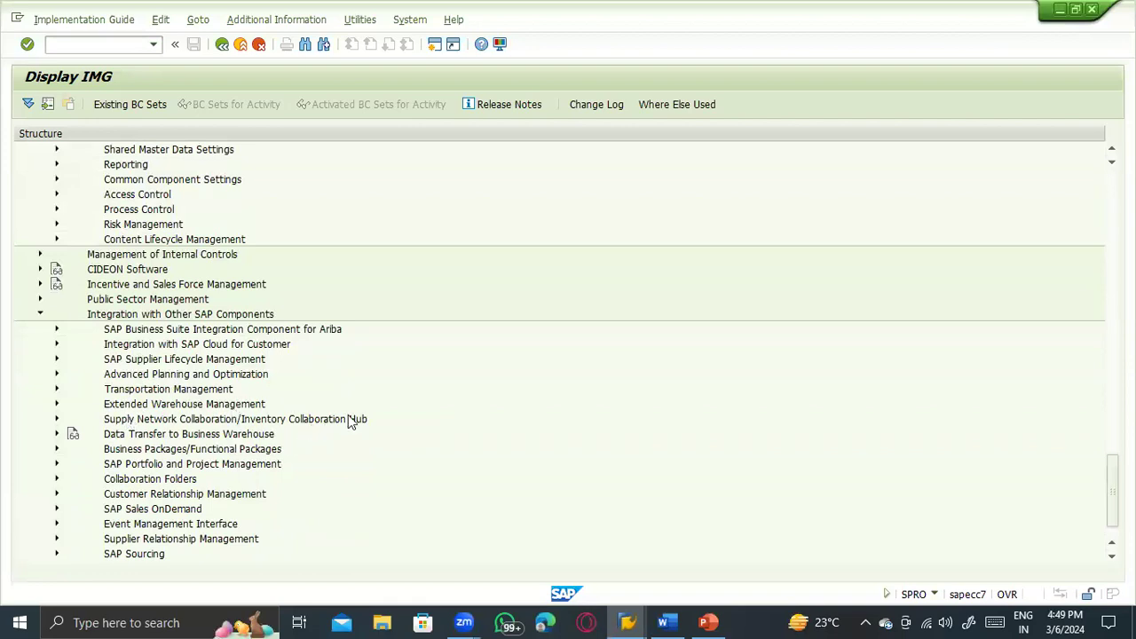
{"action": "scroll", "coordinate": [343, 429], "scroll_direction": "down", "scroll_amount": 1}
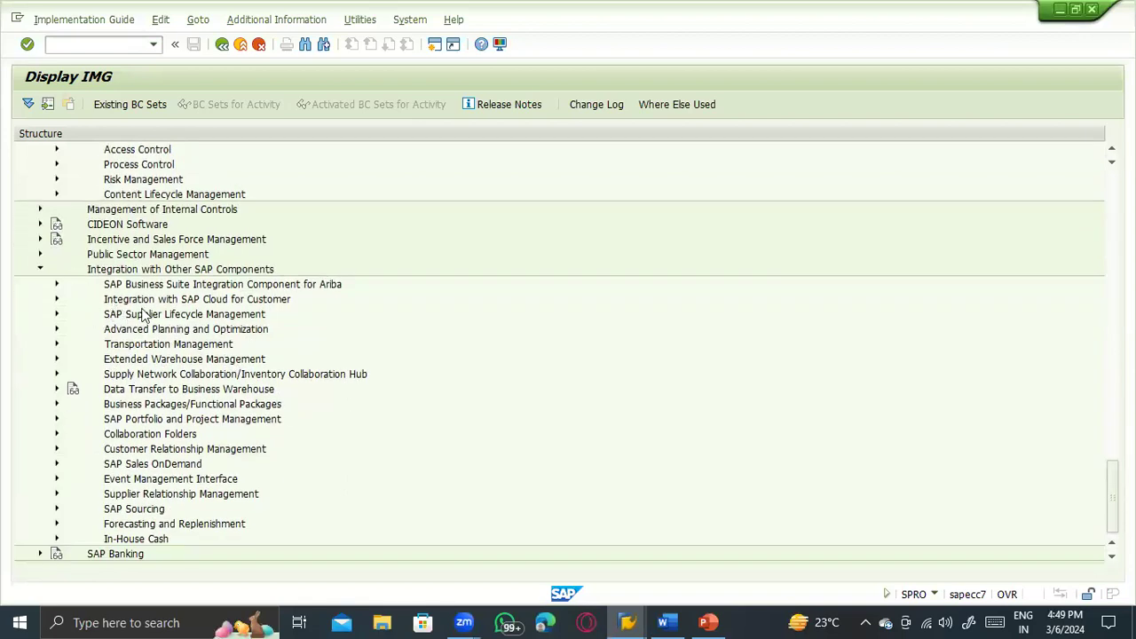
{"action": "left_click", "coordinate": [57, 300]}
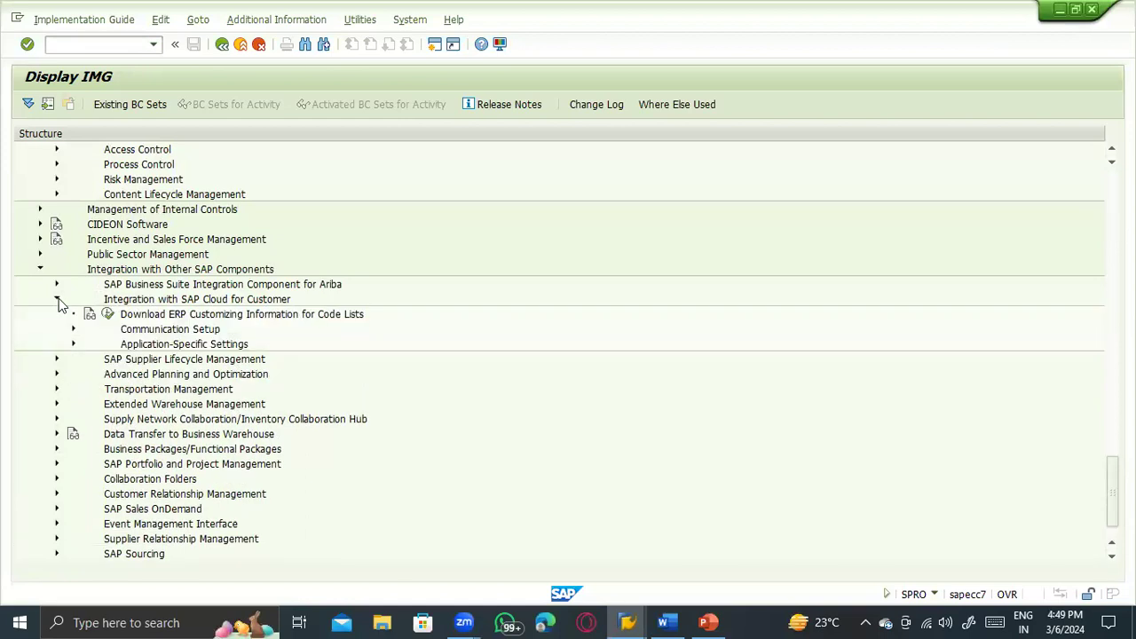
{"action": "left_click", "coordinate": [57, 358]}
{"action": "left_click", "coordinate": [74, 344]}
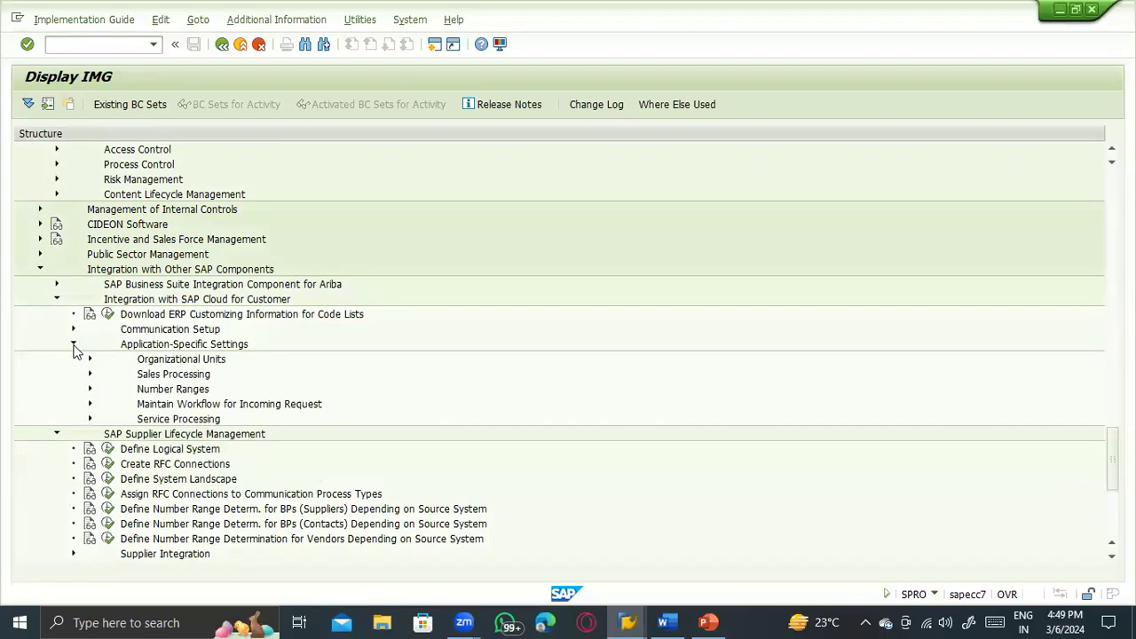
Step: Go back to the General Settings of Global Trade Services and review its activities
{"action": "scroll", "coordinate": [421, 423], "scroll_direction": "up", "scroll_amount": 7}
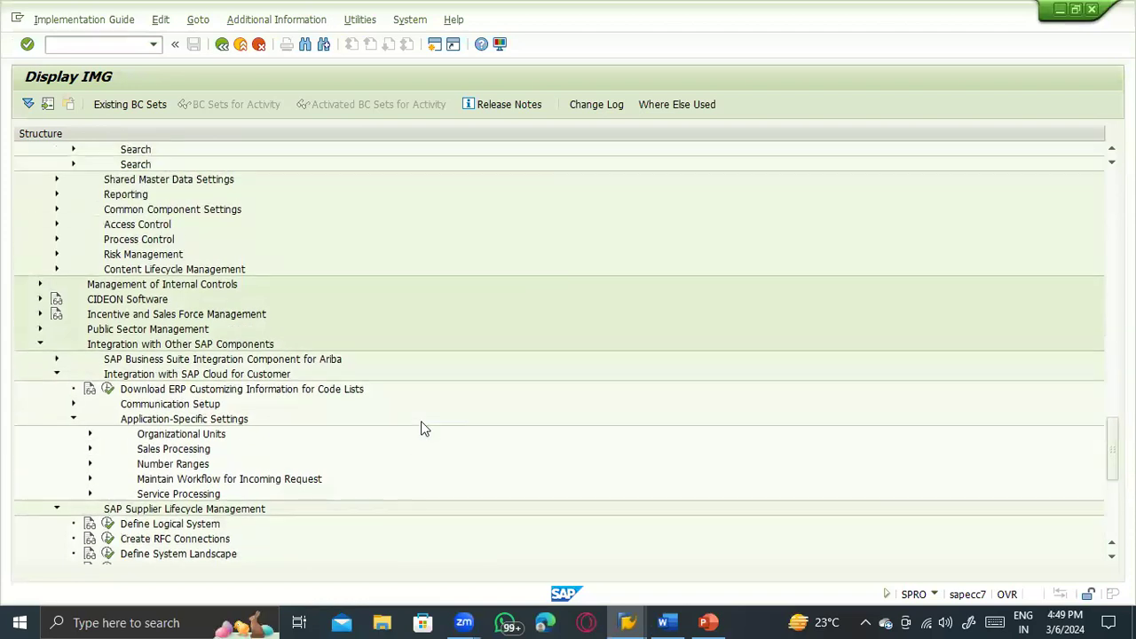
{"action": "scroll", "coordinate": [422, 426], "scroll_direction": "up", "scroll_amount": 3}
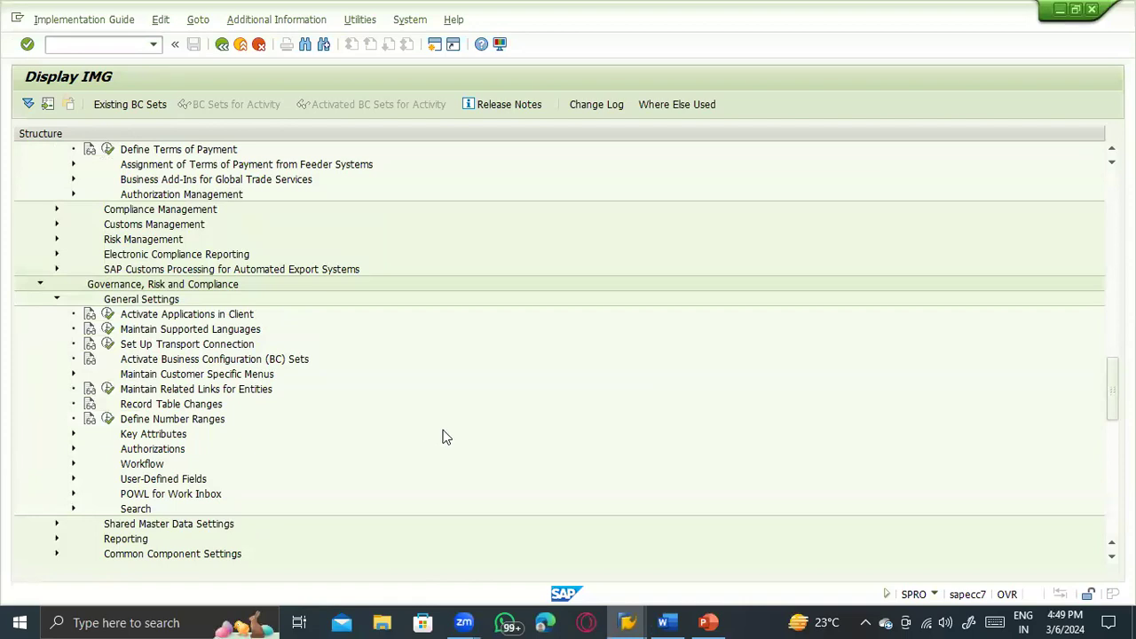
{"action": "scroll", "coordinate": [408, 422], "scroll_direction": "up", "scroll_amount": 2}
{"action": "scroll", "coordinate": [358, 398], "scroll_direction": "up", "scroll_amount": 6}
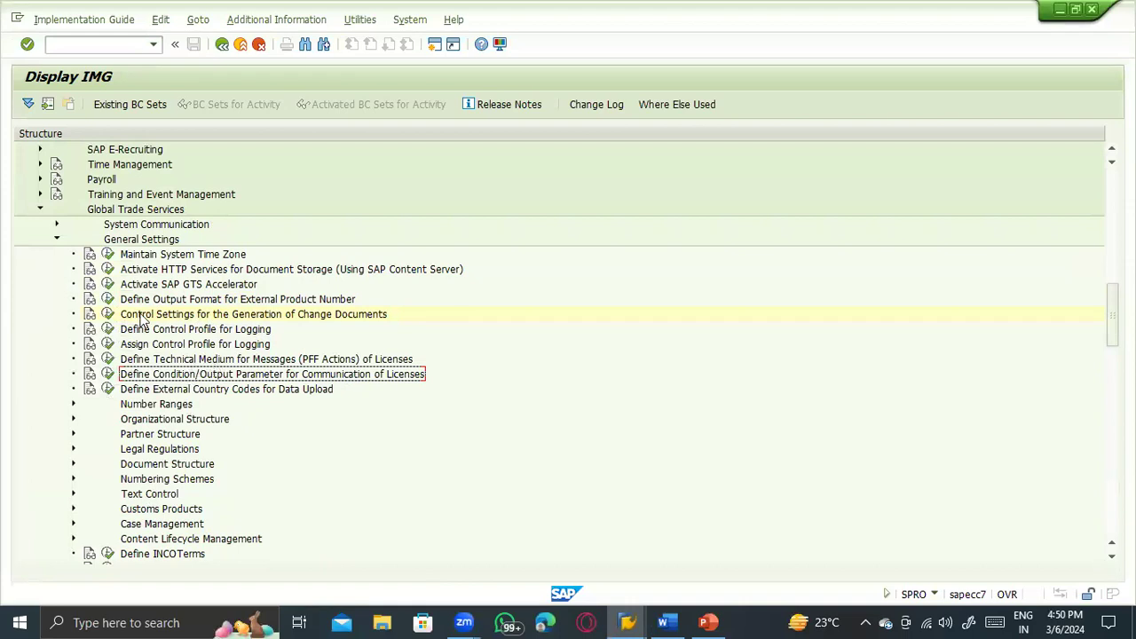
{"action": "scroll", "coordinate": [142, 301], "scroll_direction": "down", "scroll_amount": 1}
{"action": "scroll", "coordinate": [133, 290], "scroll_direction": "up", "scroll_amount": 2}
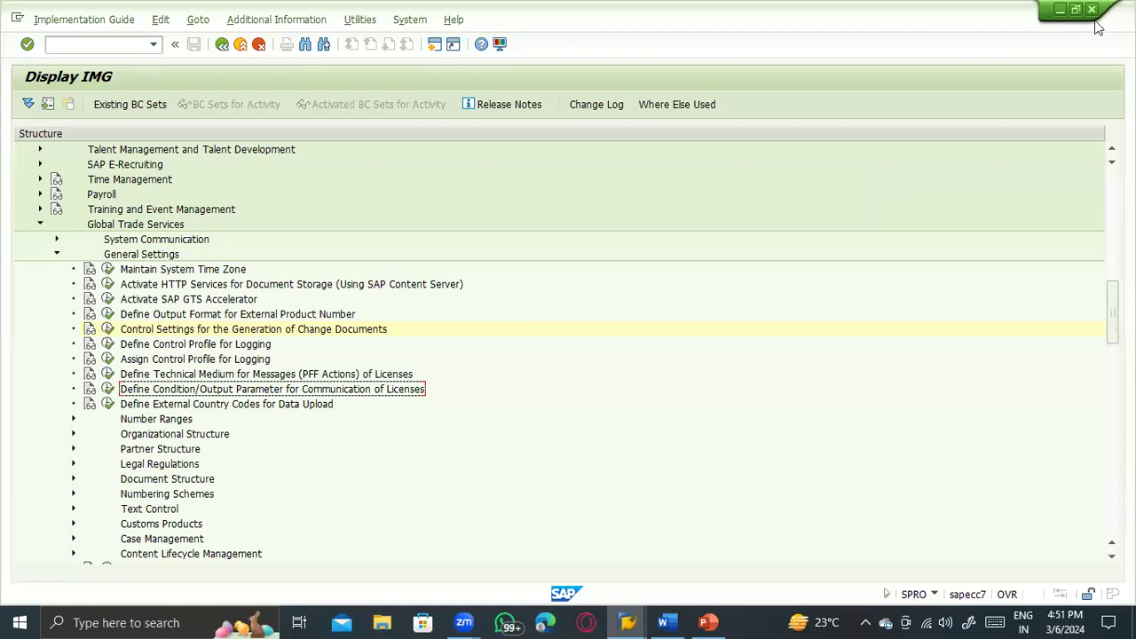
{"action": "left_click", "coordinate": [1040, 6]}
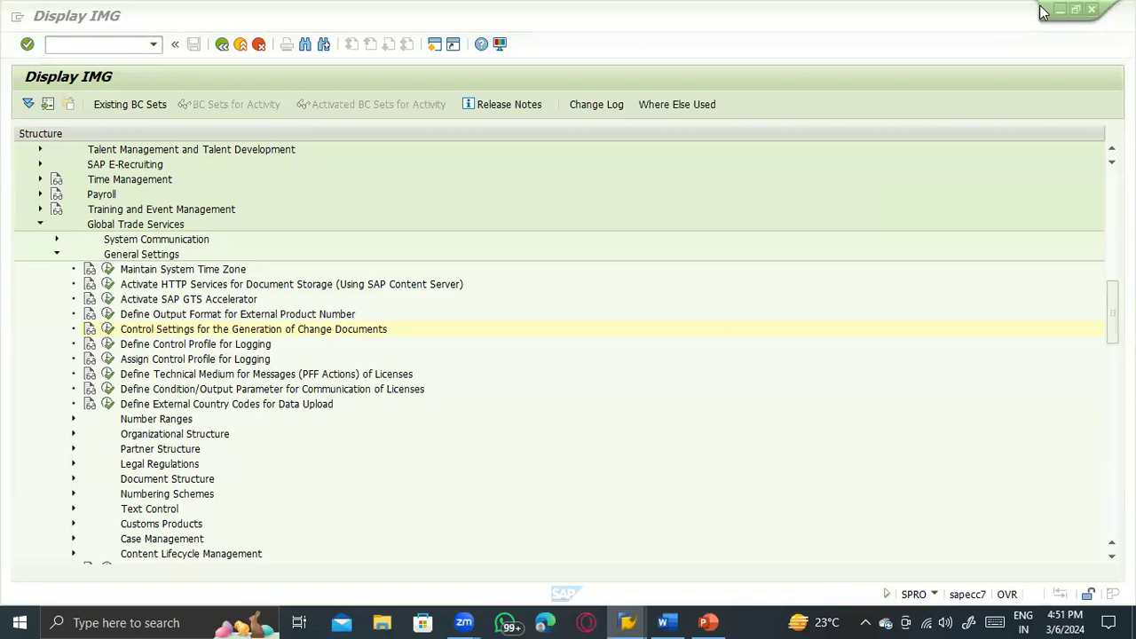